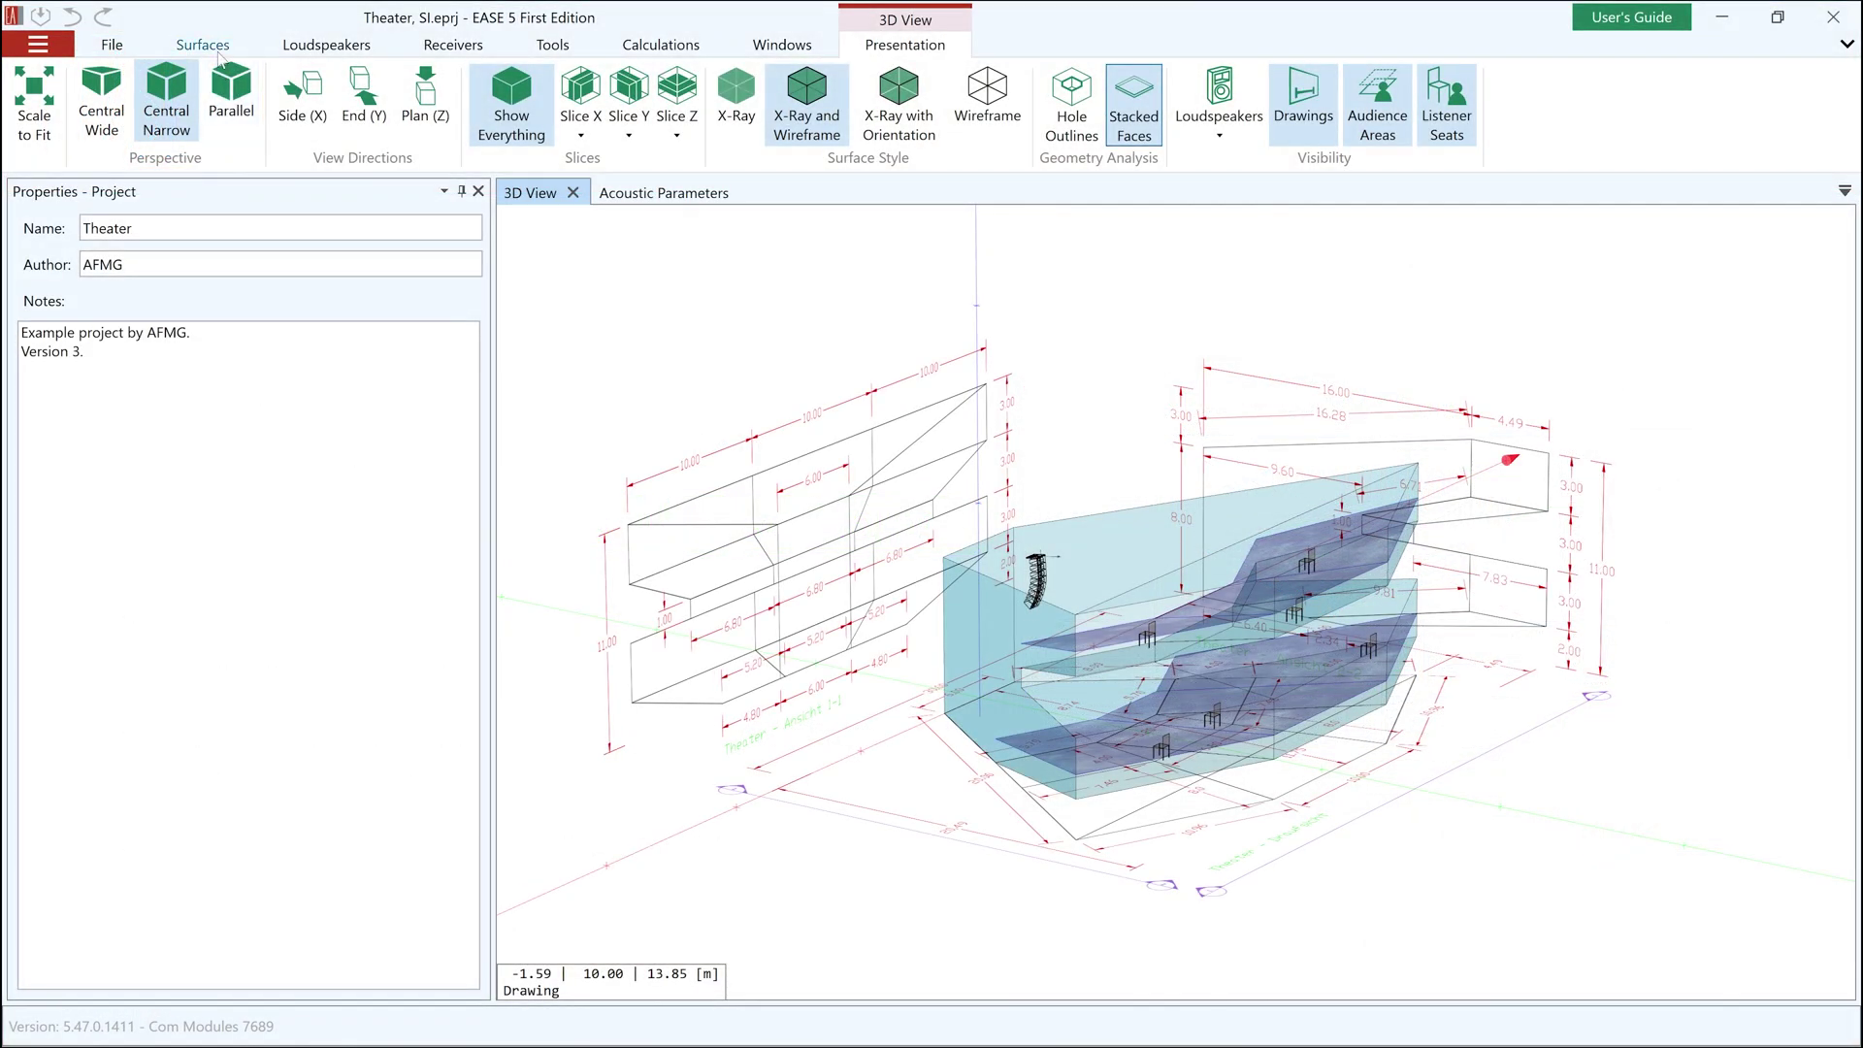
Draw a new four-cornered face on the model and close its outline
{"action": "left_click", "coordinate": [204, 46]}
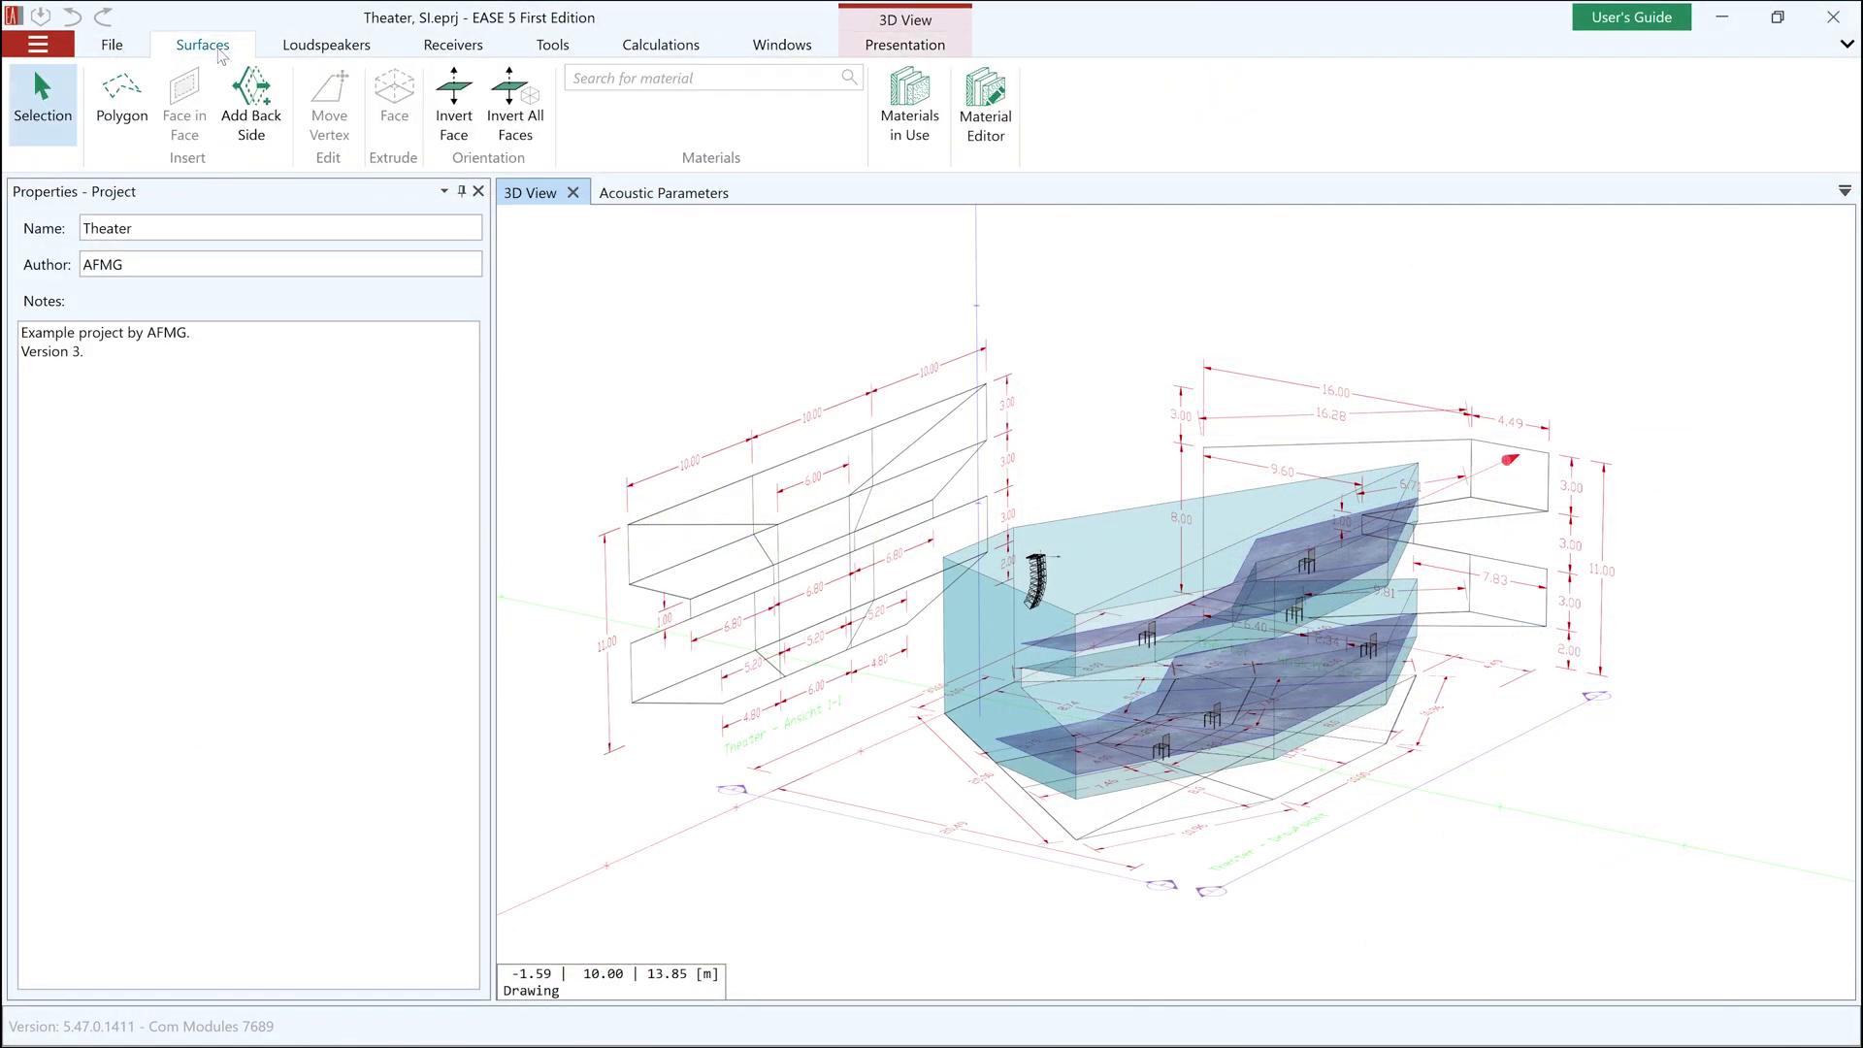
{"action": "left_click", "coordinate": [358, 55]}
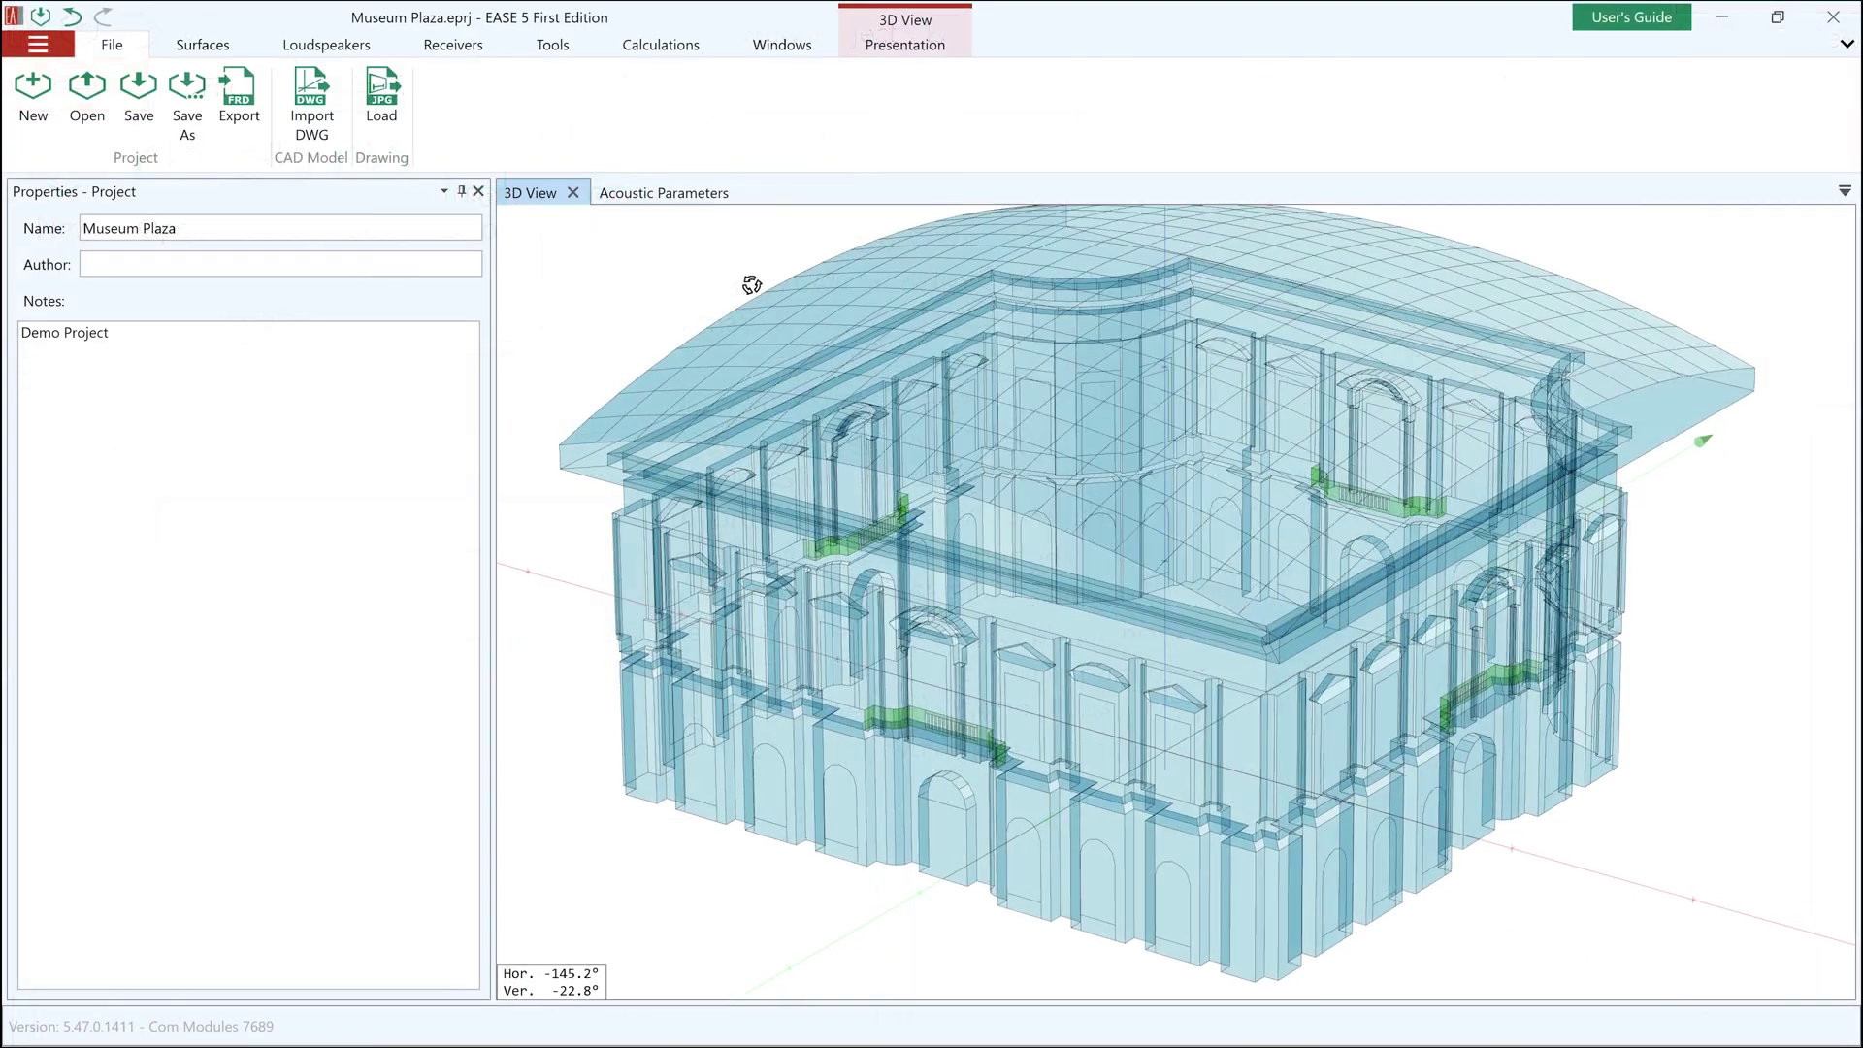
{"action": "left_click_drag", "start_coordinate": [748, 282], "coordinate": [832, 300]}
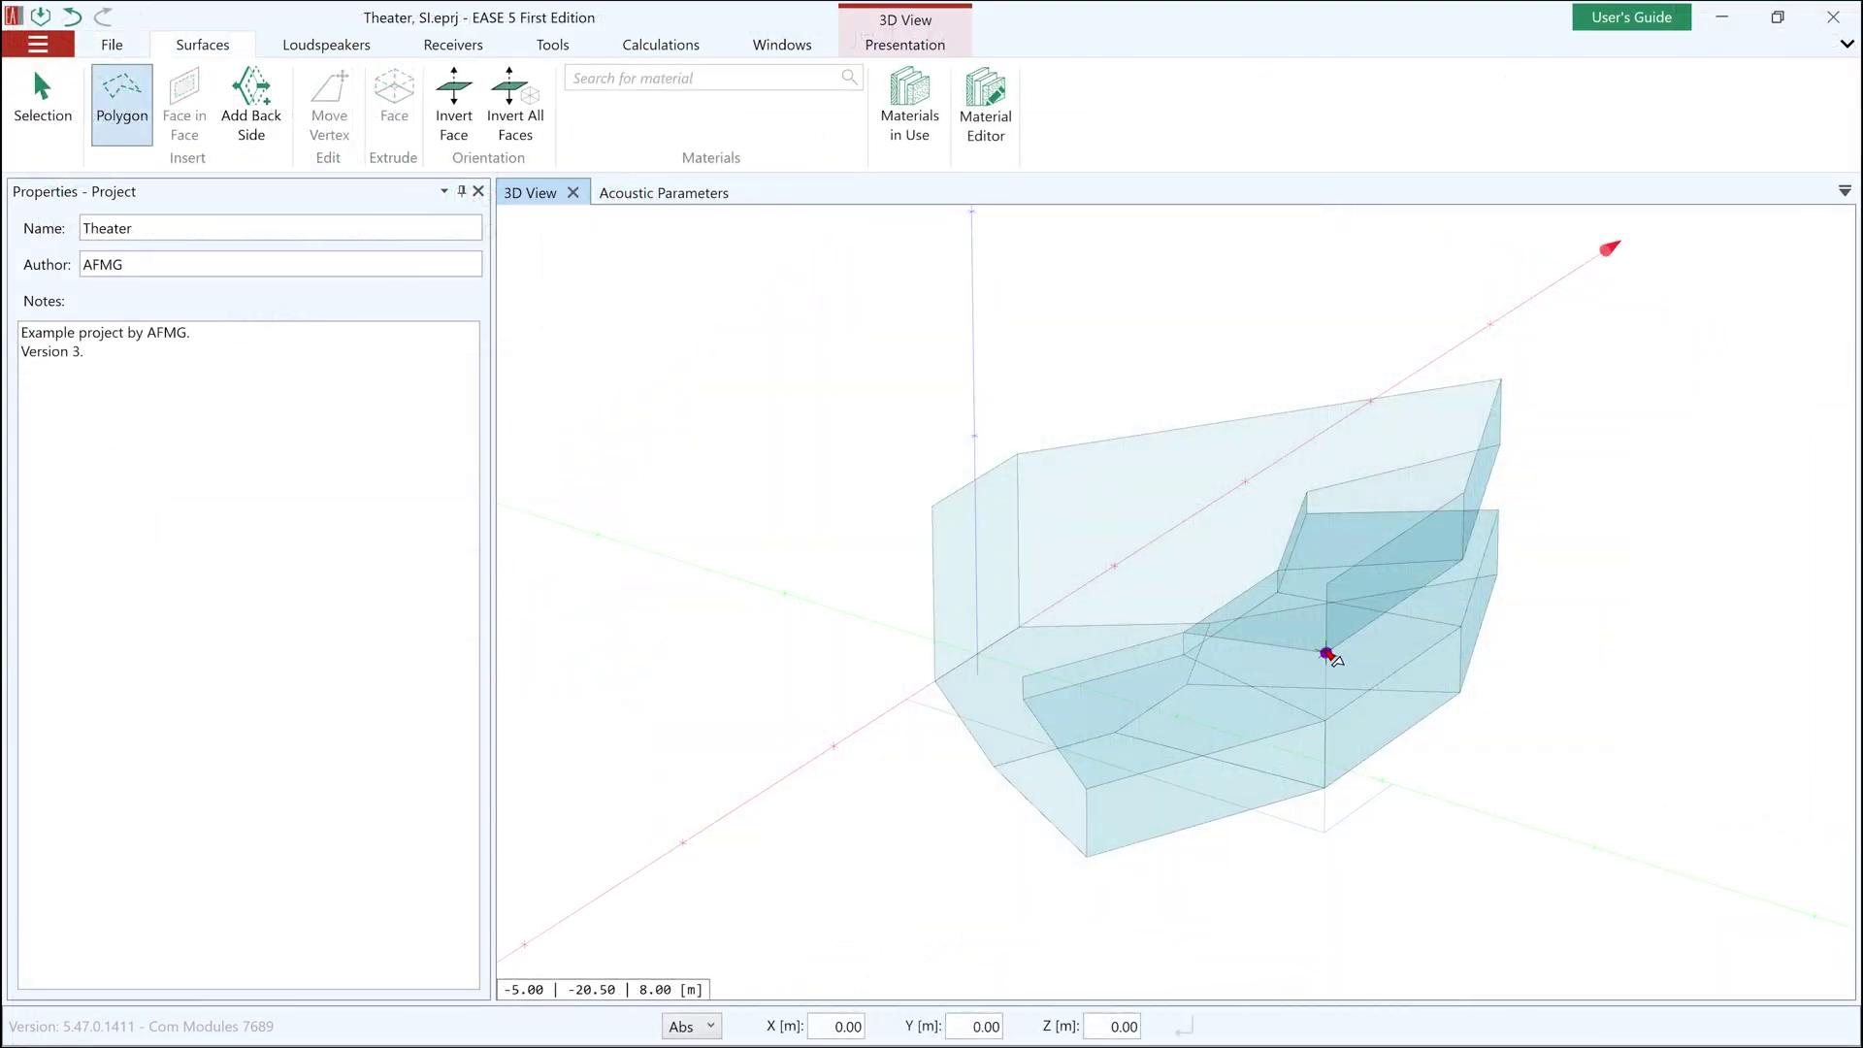
{"action": "left_click", "coordinate": [1327, 653]}
{"action": "left_click", "coordinate": [1184, 633]}
{"action": "left_click", "coordinate": [1023, 678]}
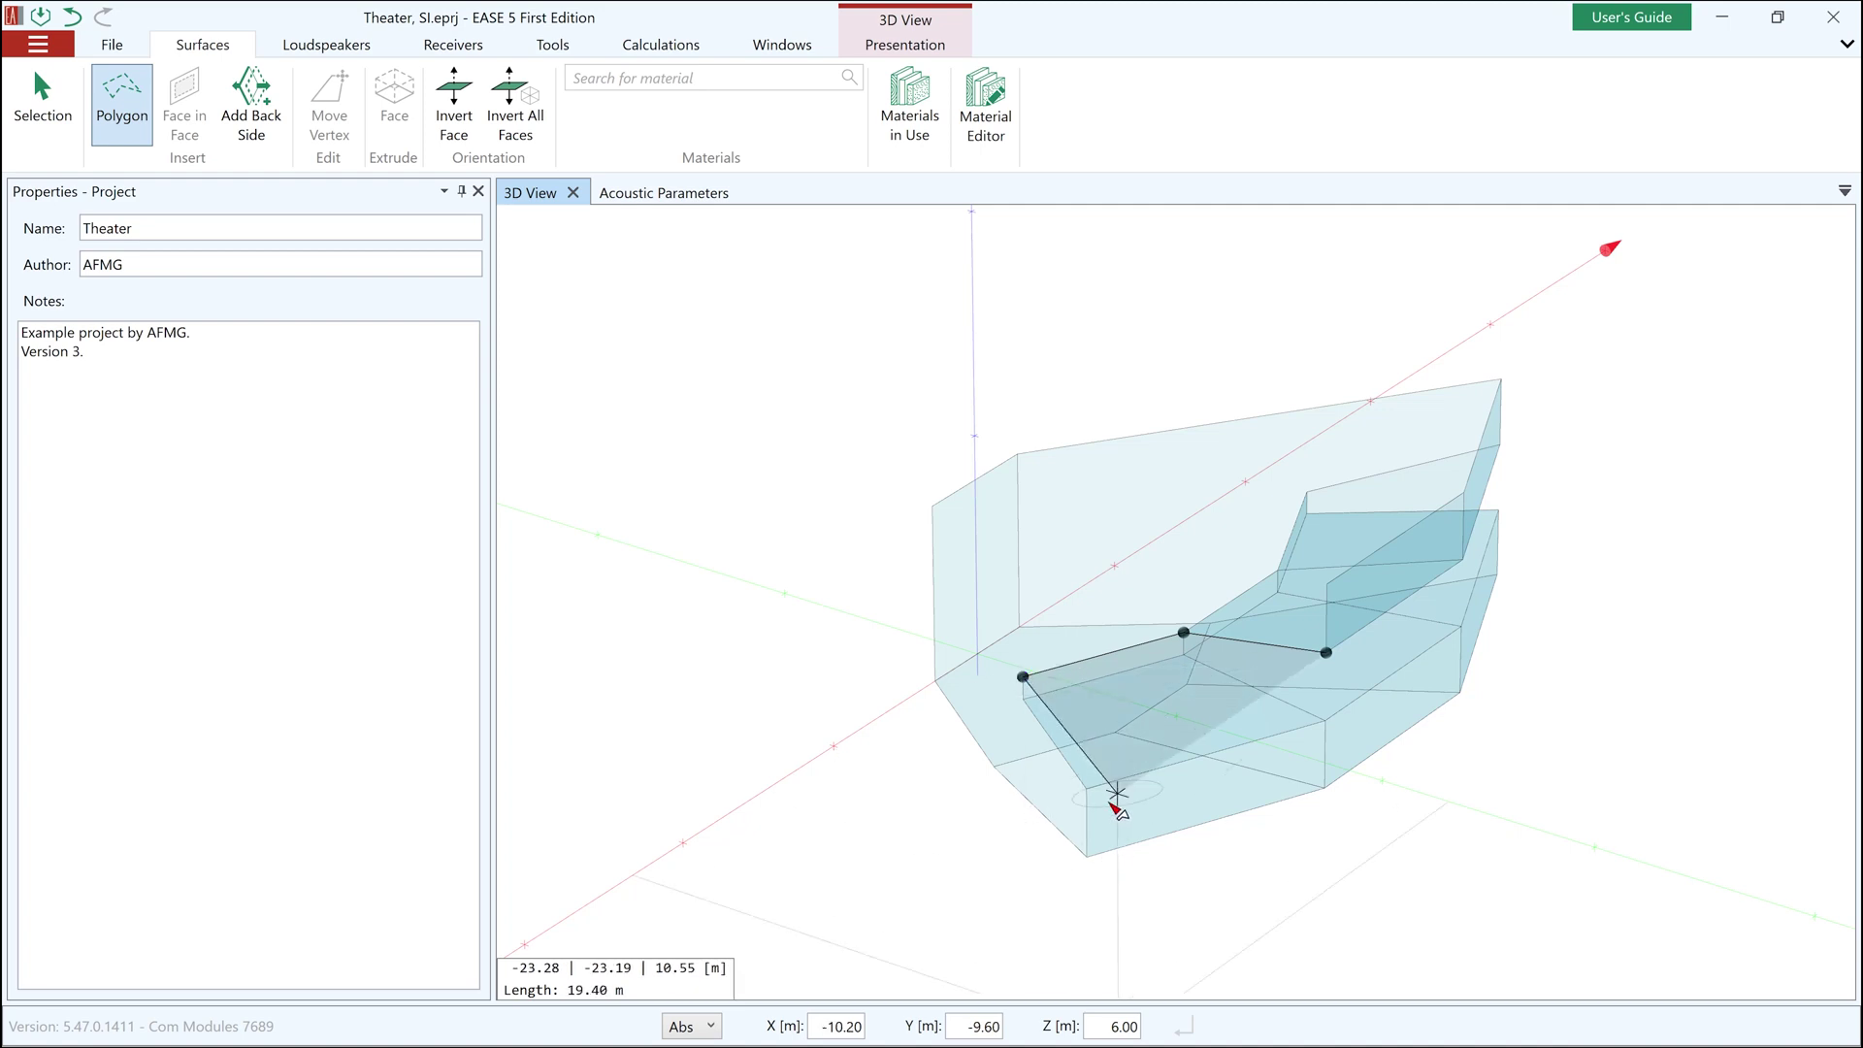
{"action": "left_click", "coordinate": [1086, 720]}
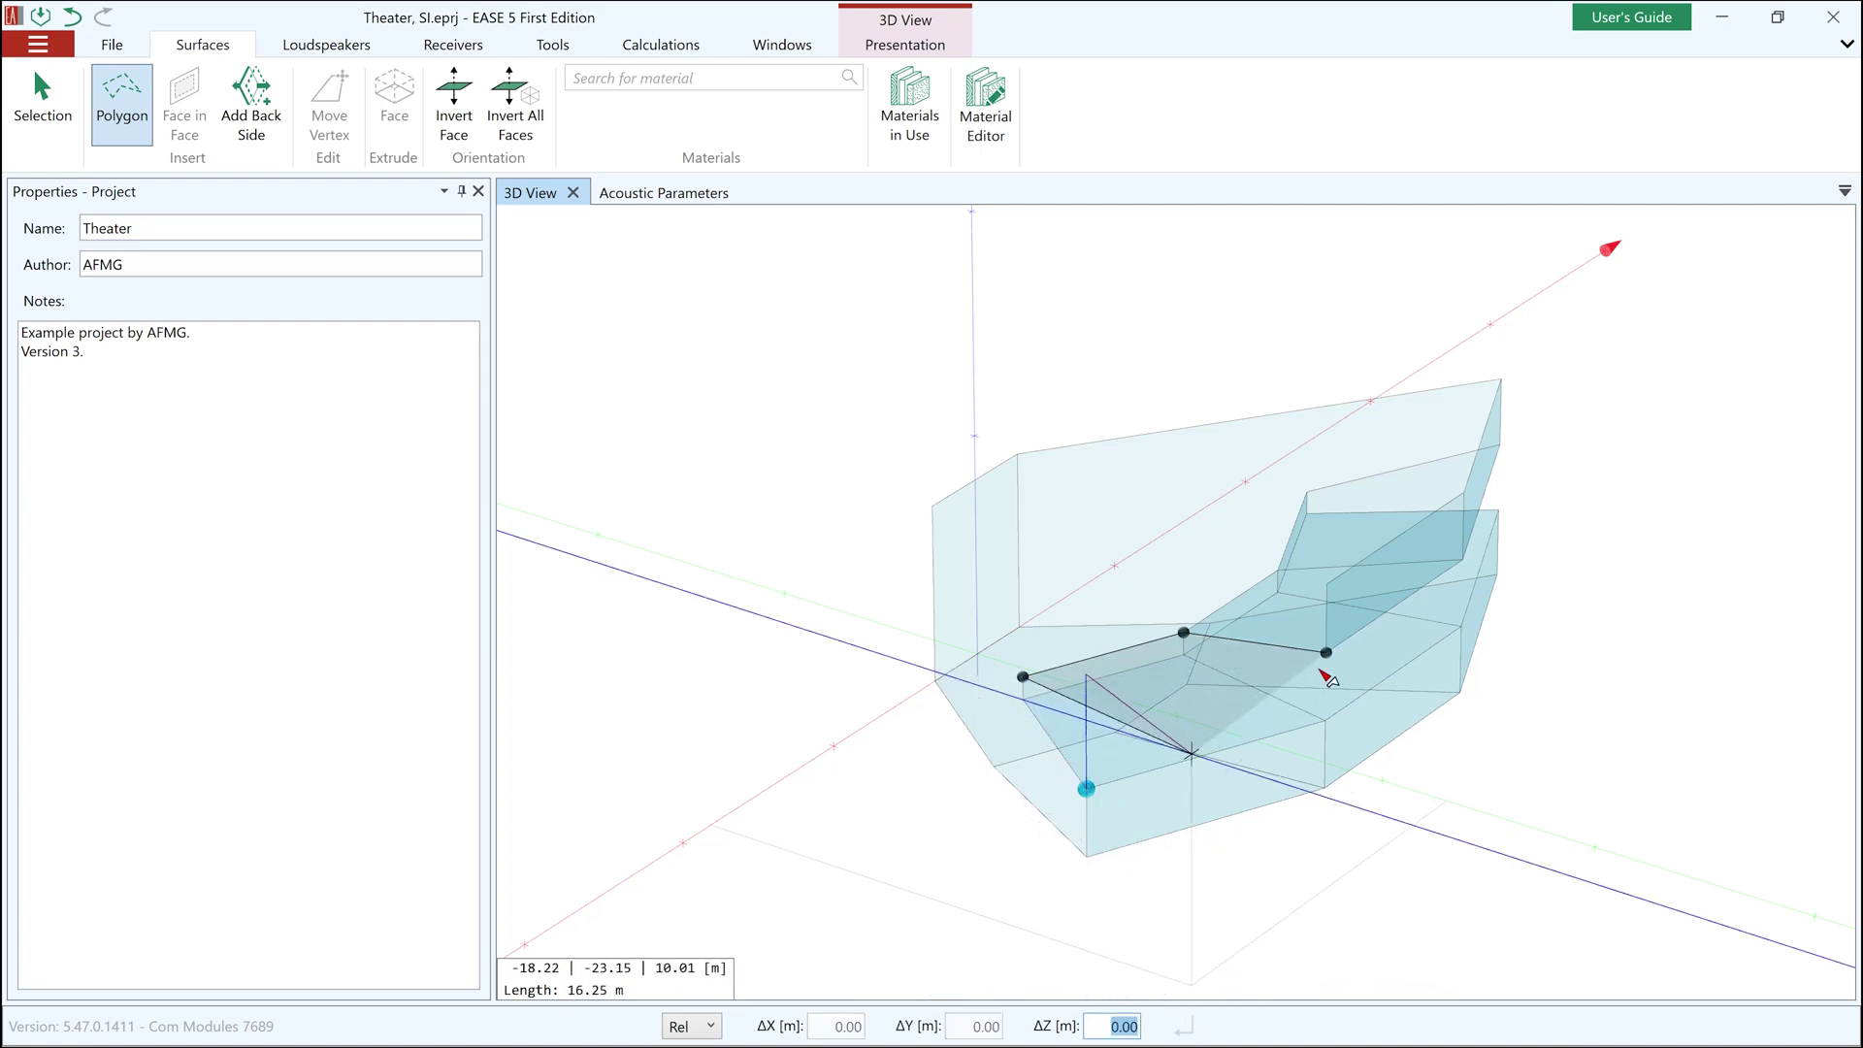
{"action": "left_click", "coordinate": [1329, 654]}
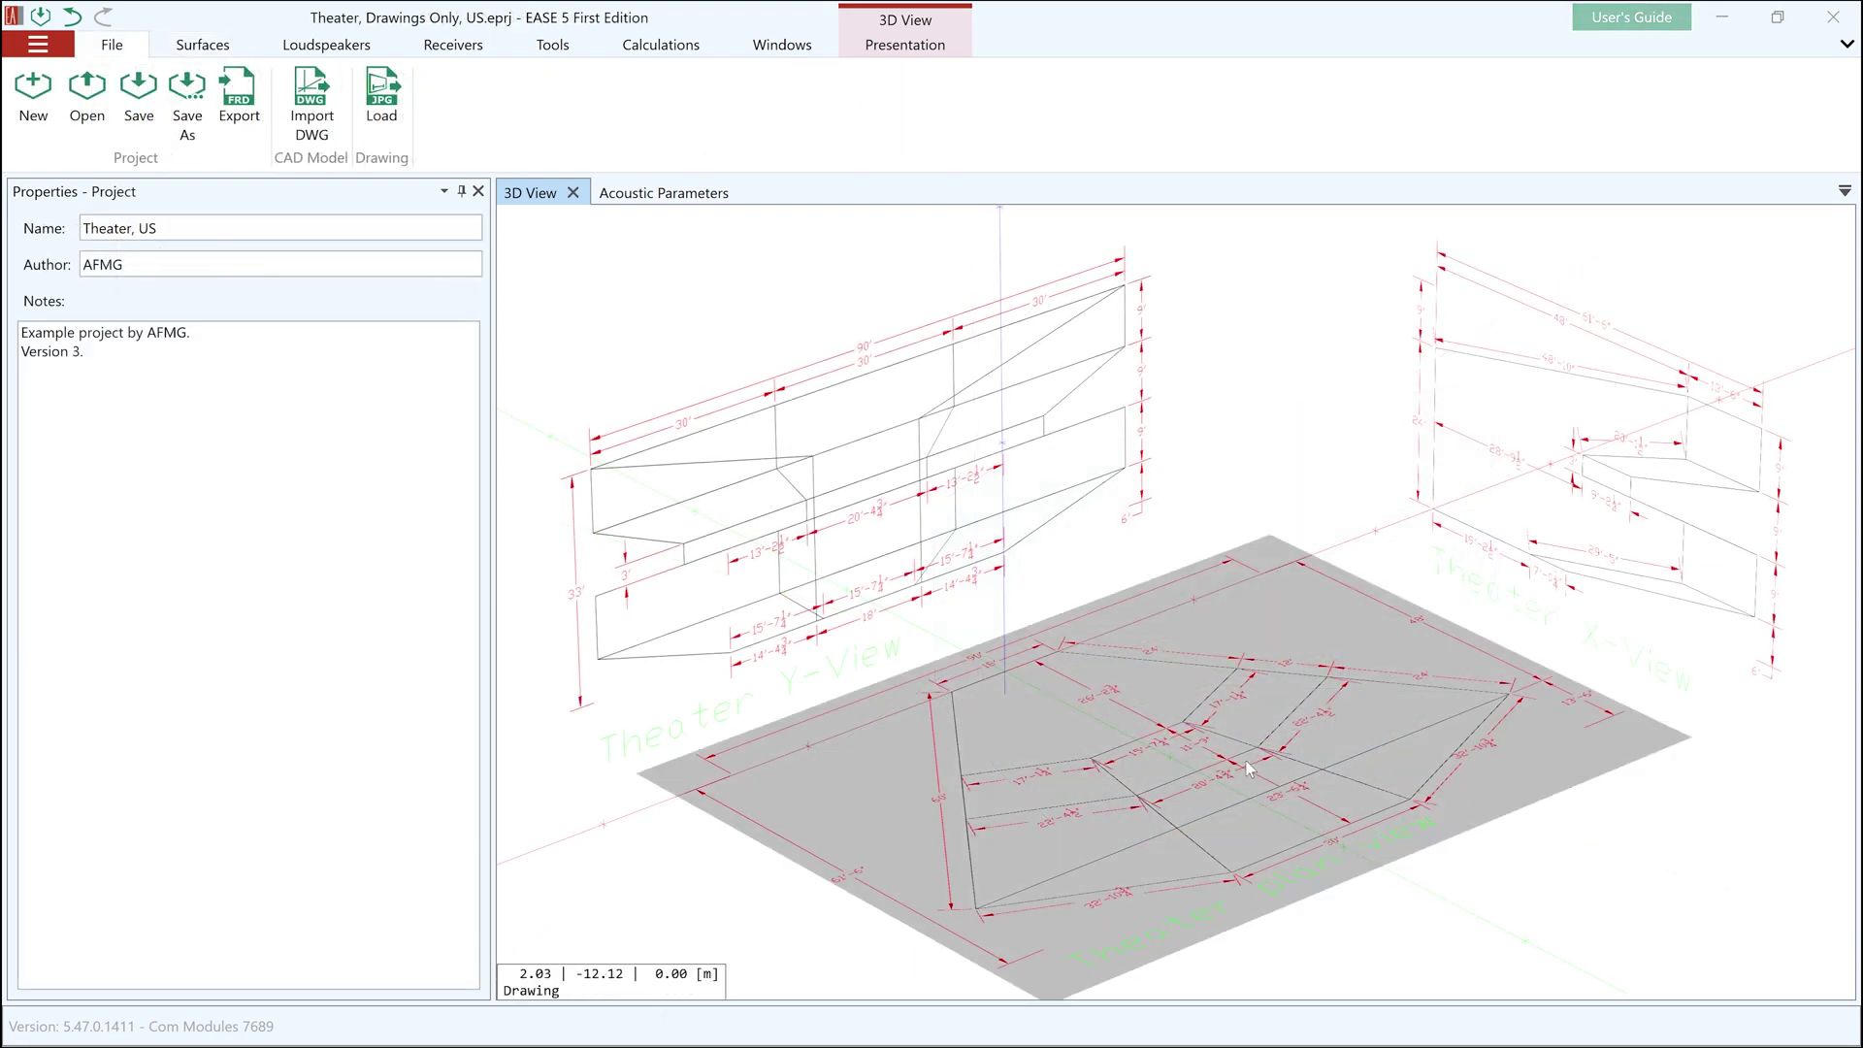
Draw a triangular gable face from the wall's two top corners to the peak
{"action": "left_click", "coordinate": [1249, 770]}
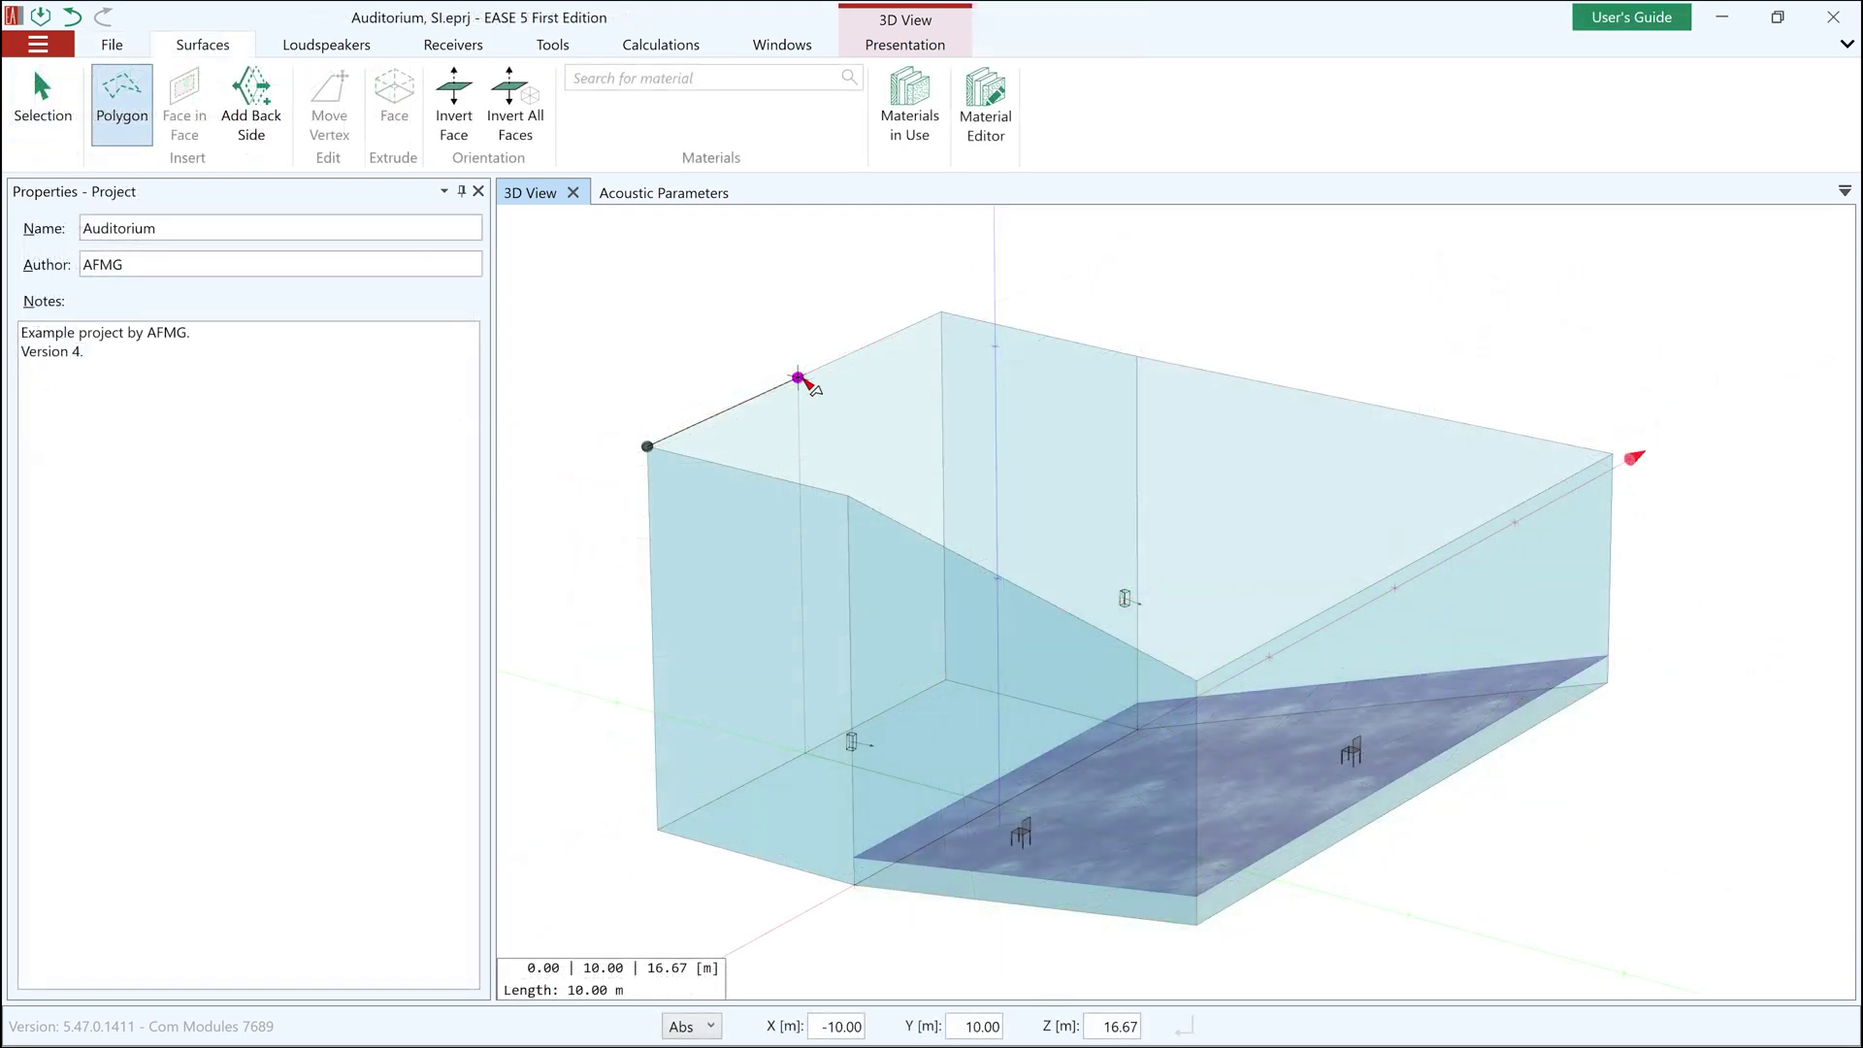
{"action": "left_click", "coordinate": [796, 300]}
{"action": "left_click", "coordinate": [942, 311]}
{"action": "left_click", "coordinate": [655, 449]}
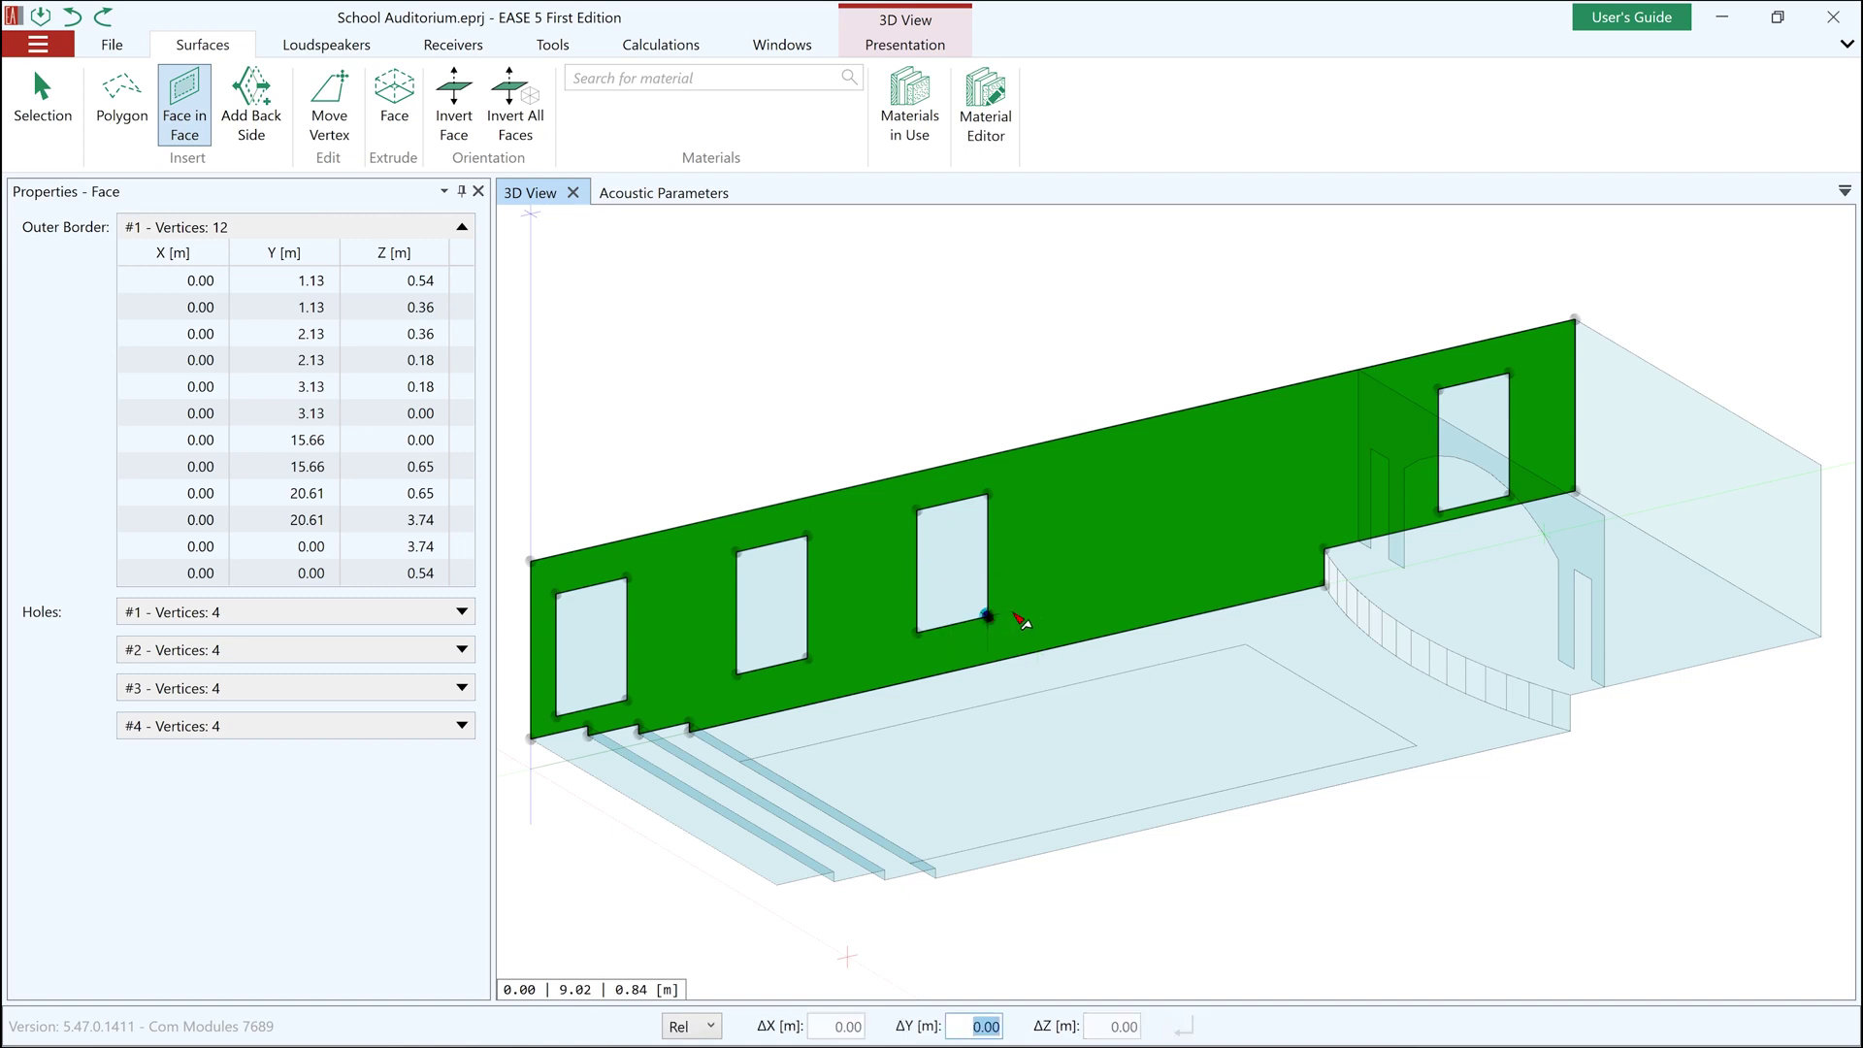
Place the hole corners by ΔY/ΔZ offsets and close the fifth window opening
{"action": "key", "text": "Return"}
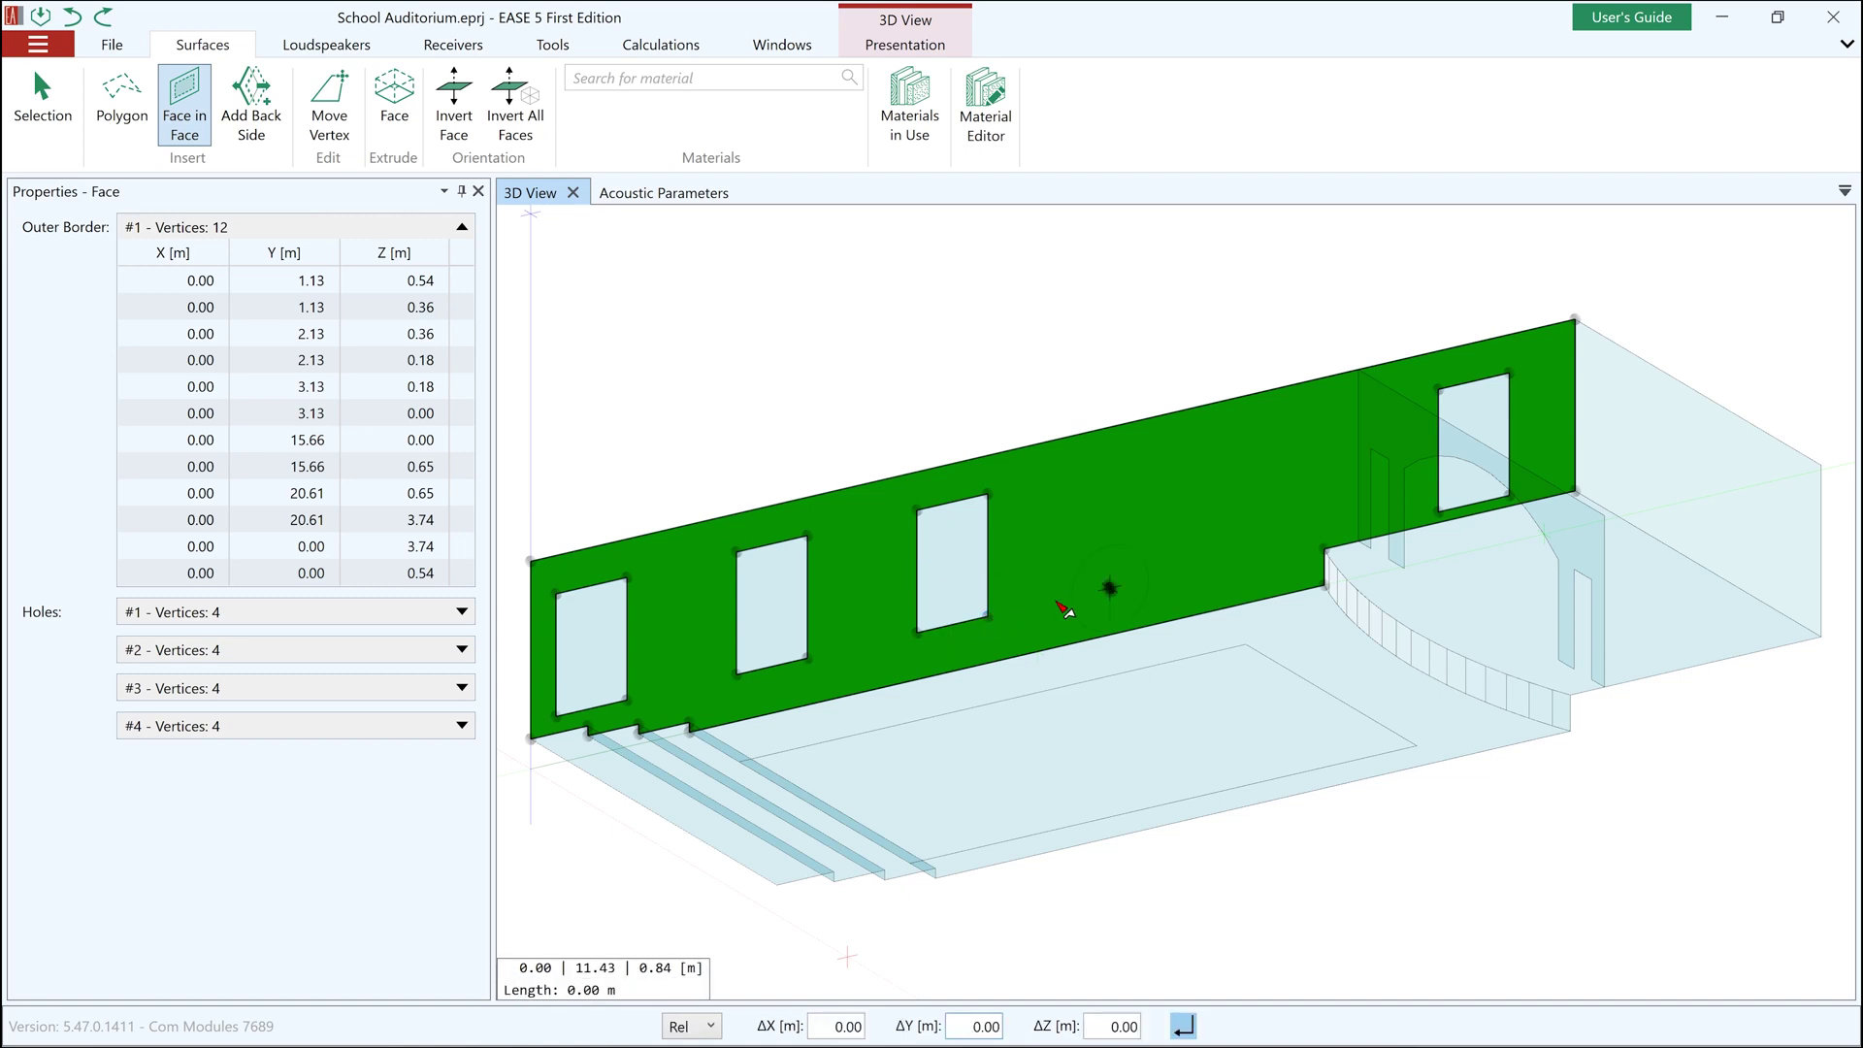
{"action": "key", "text": "Tab"}
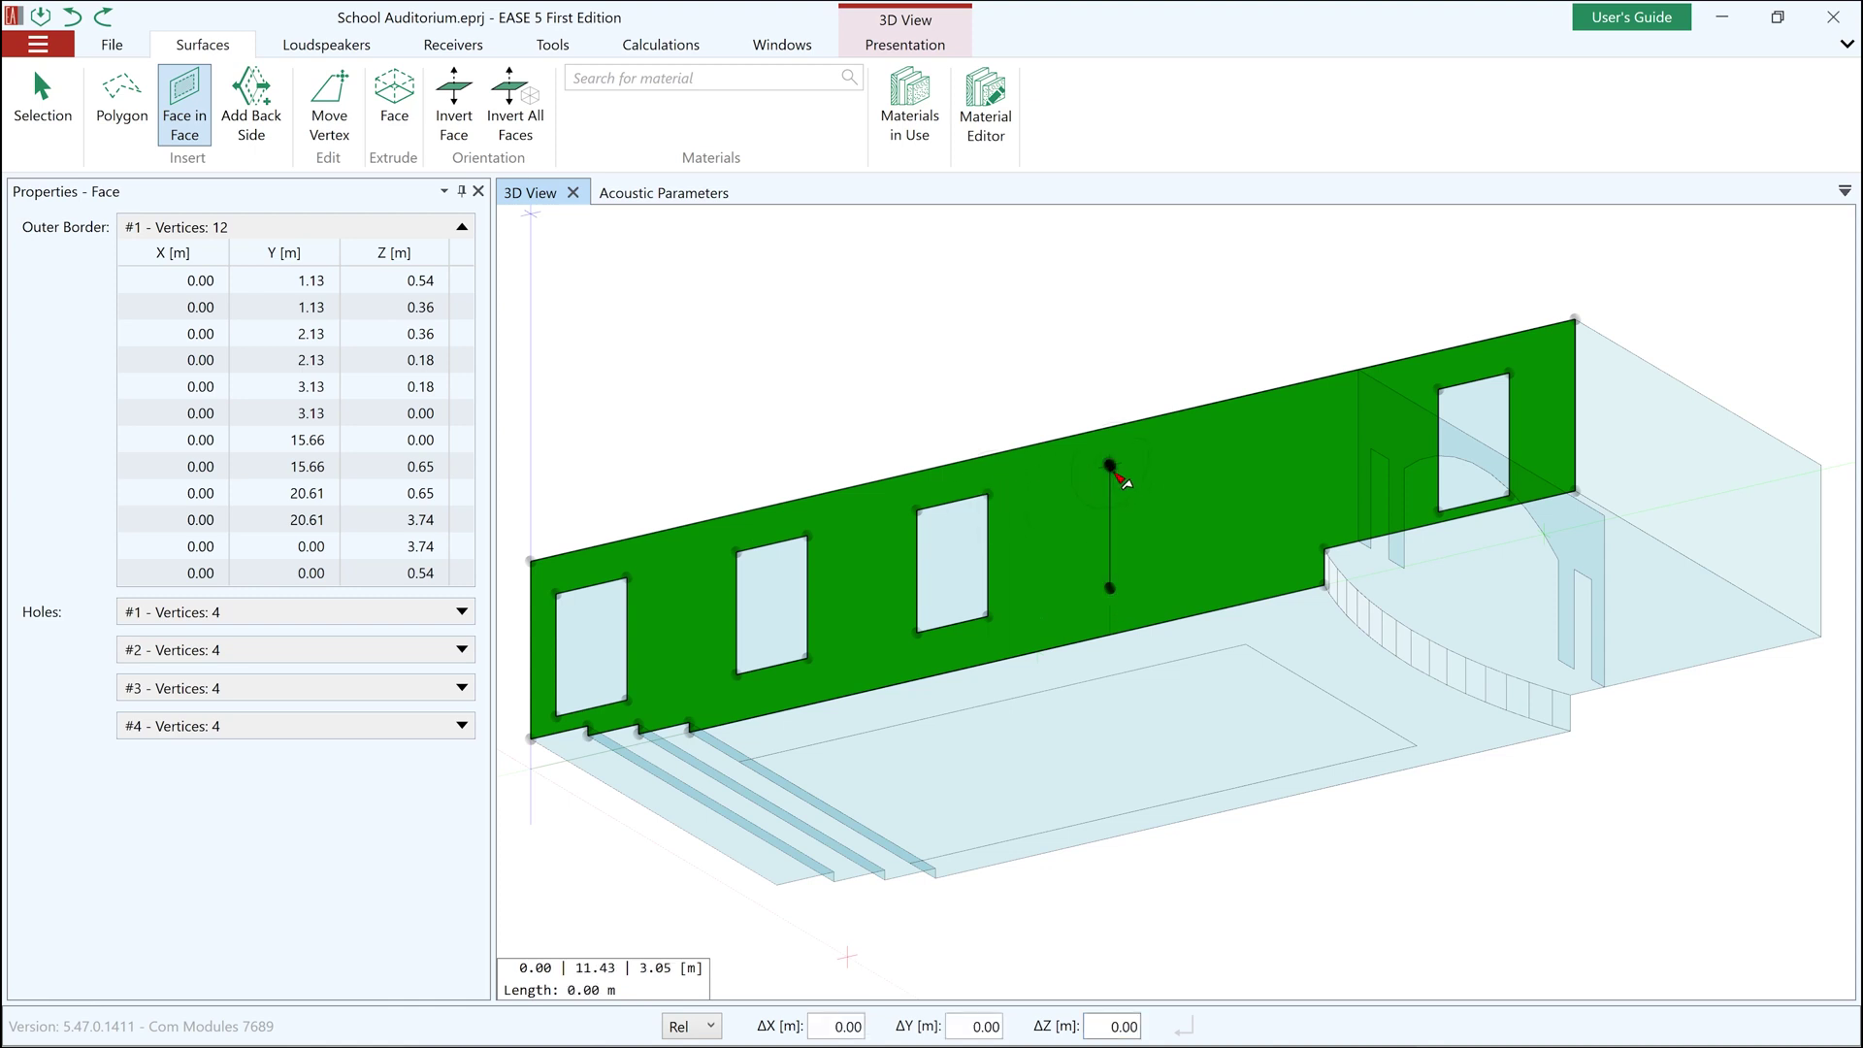
{"action": "key", "text": "Return"}
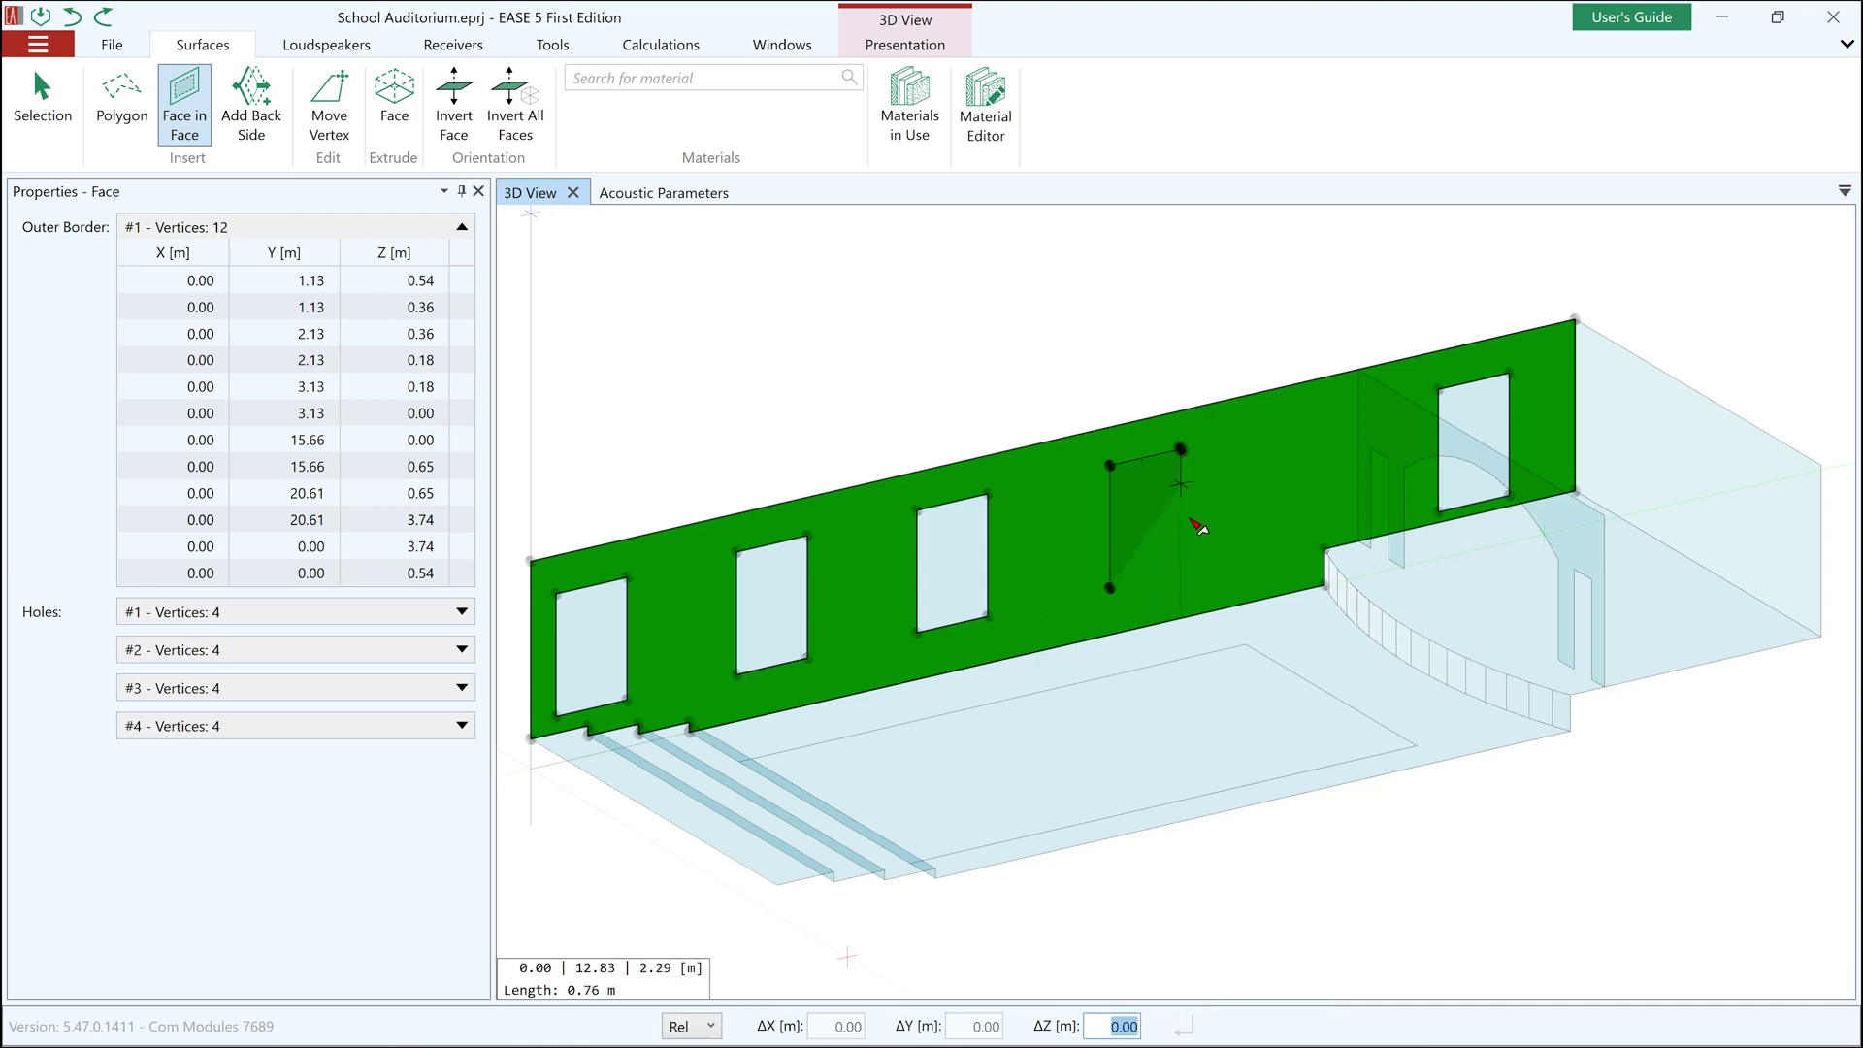
{"action": "left_click", "coordinate": [1122, 596]}
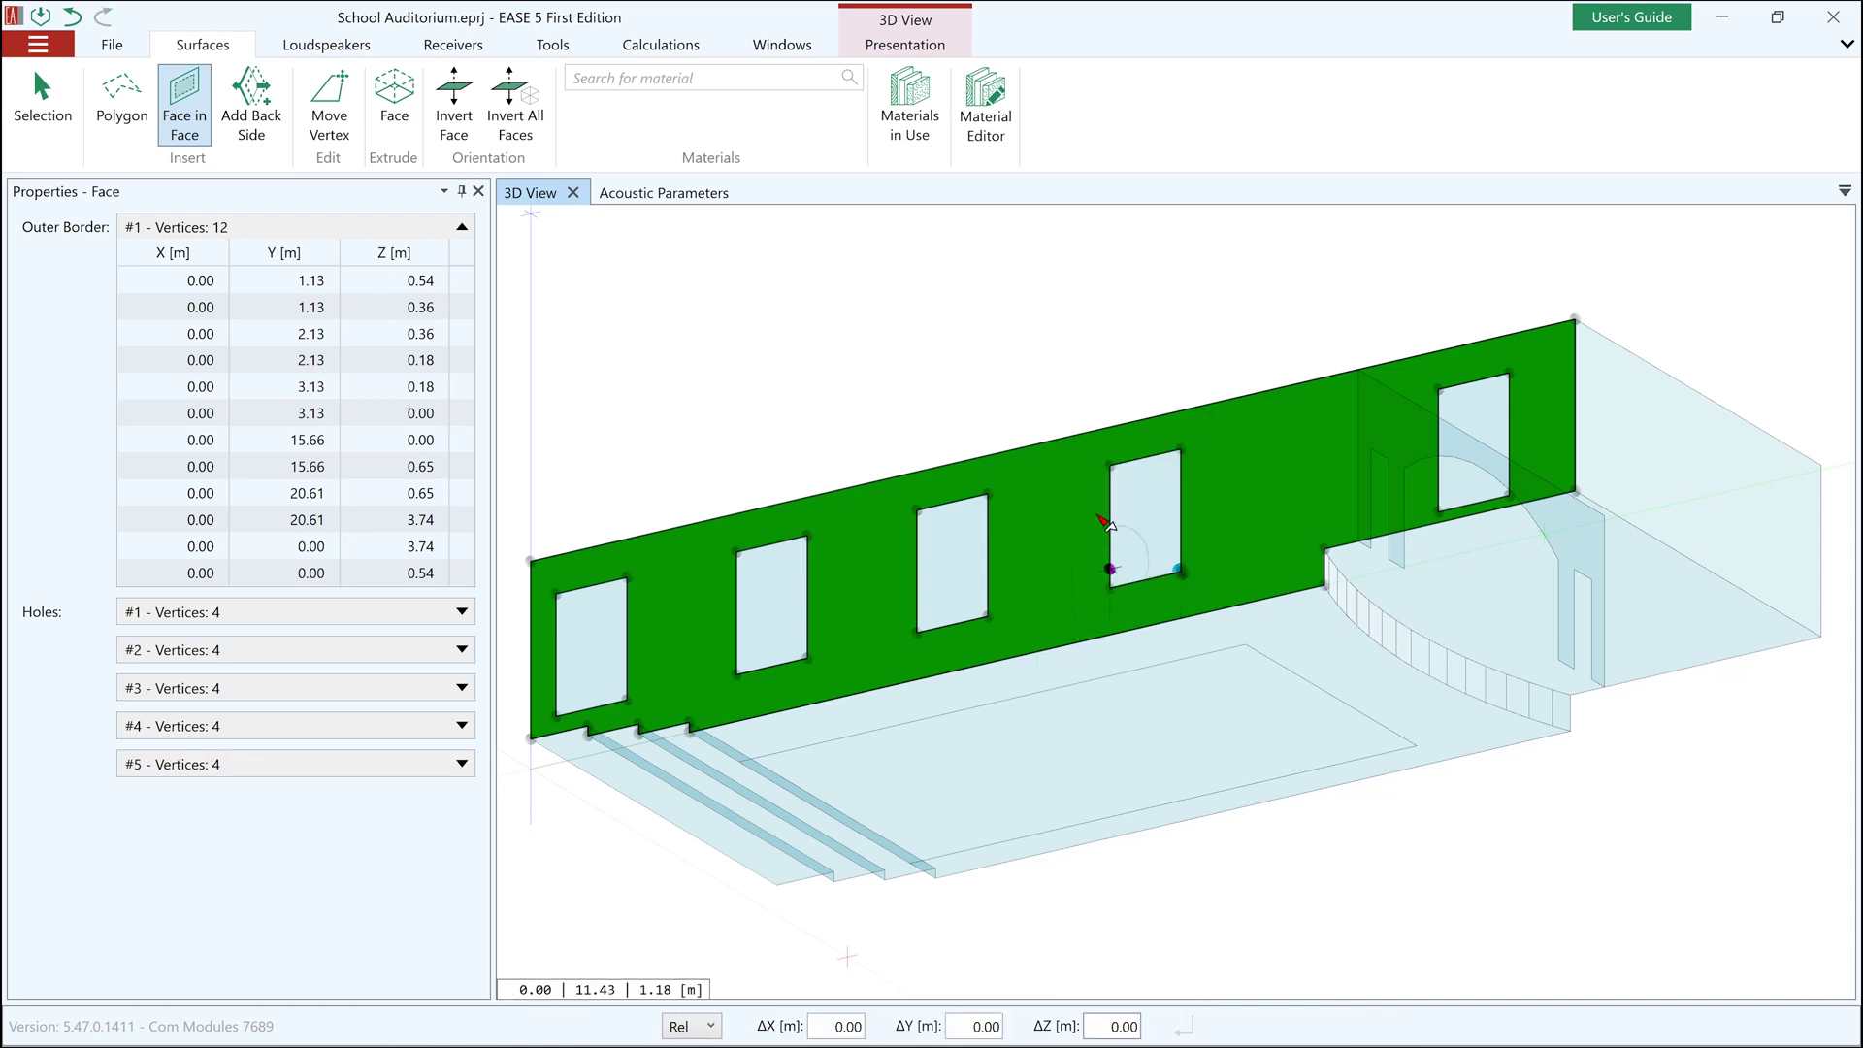
{"action": "key", "text": "Escape"}
{"action": "left_click", "coordinate": [990, 334]}
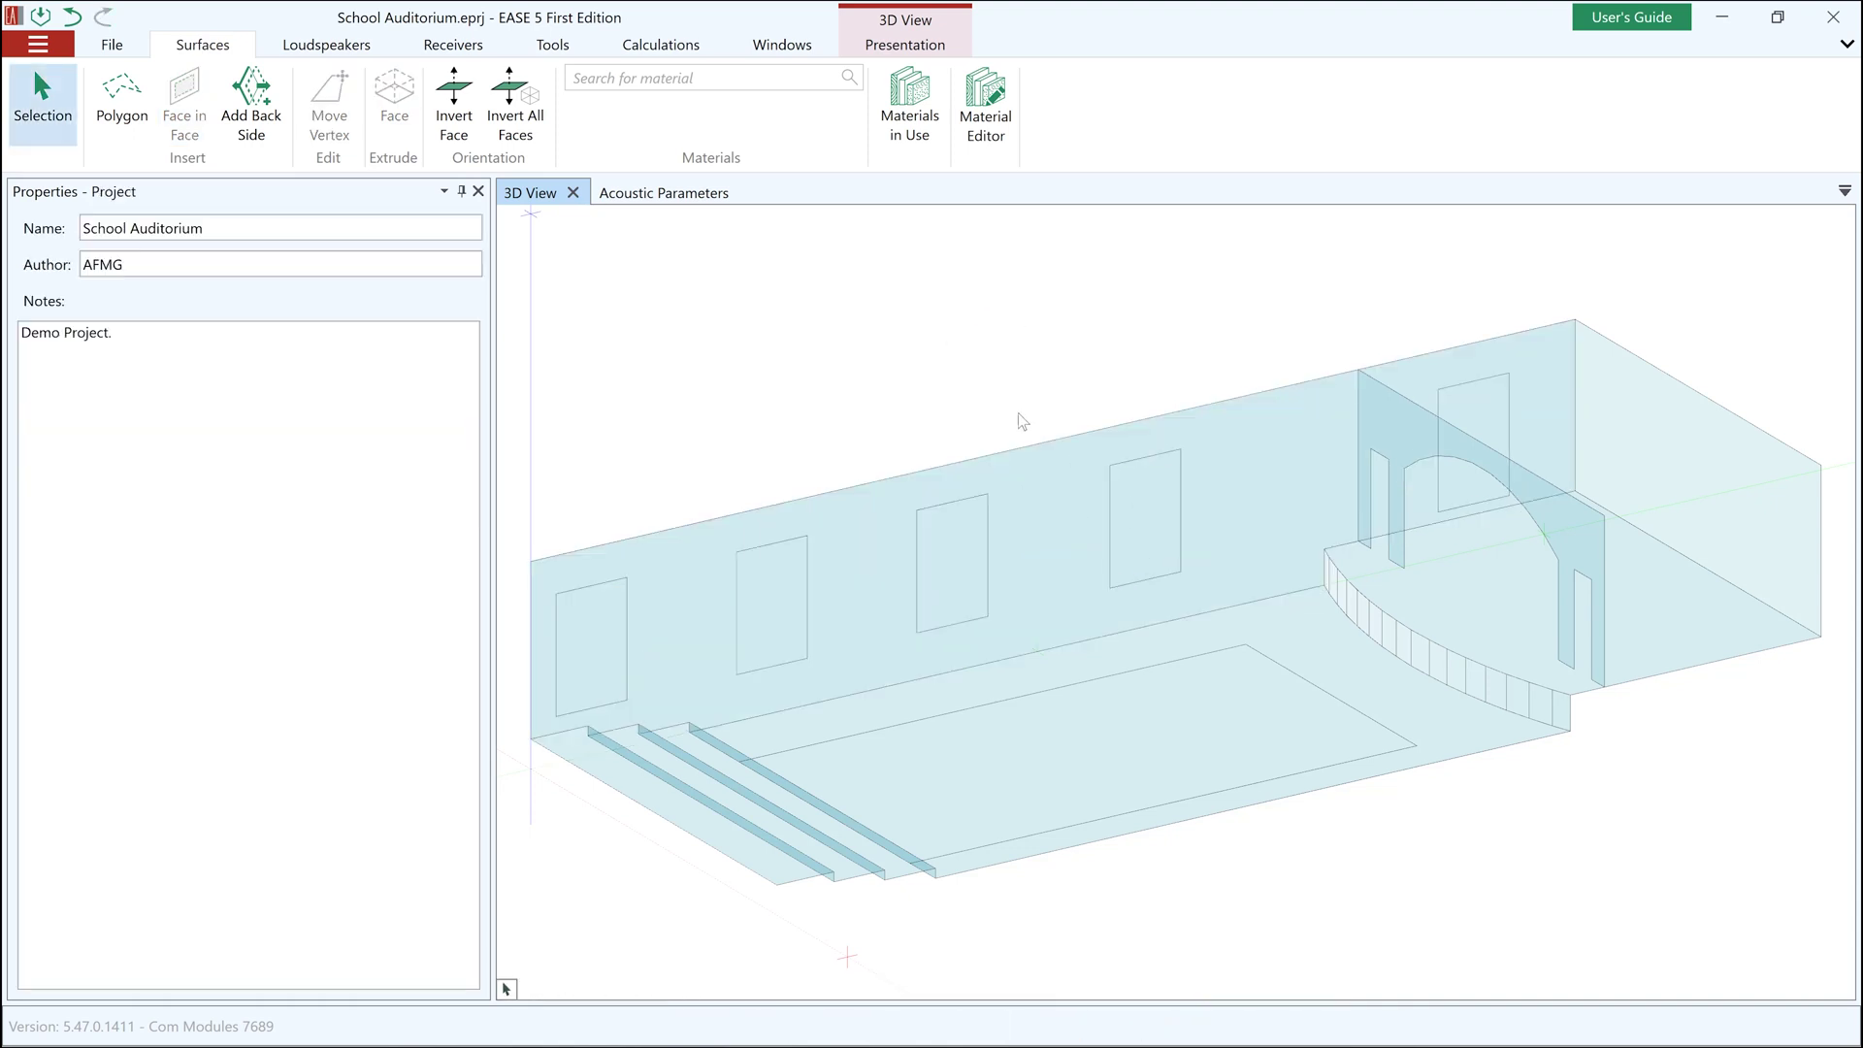
Duplicate the side wall and its five windows from the bottom corner onto the opposite side
{"action": "left_click", "coordinate": [611, 657]}
{"action": "left_click", "coordinate": [718, 635], "text": "ctrl"}
{"action": "left_click", "coordinate": [783, 623], "text": "ctrl"}
{"action": "left_click", "coordinate": [941, 587], "text": "ctrl"}
{"action": "left_click", "coordinate": [1145, 519], "text": "ctrl"}
{"action": "left_click", "coordinate": [1464, 413], "text": "ctrl"}
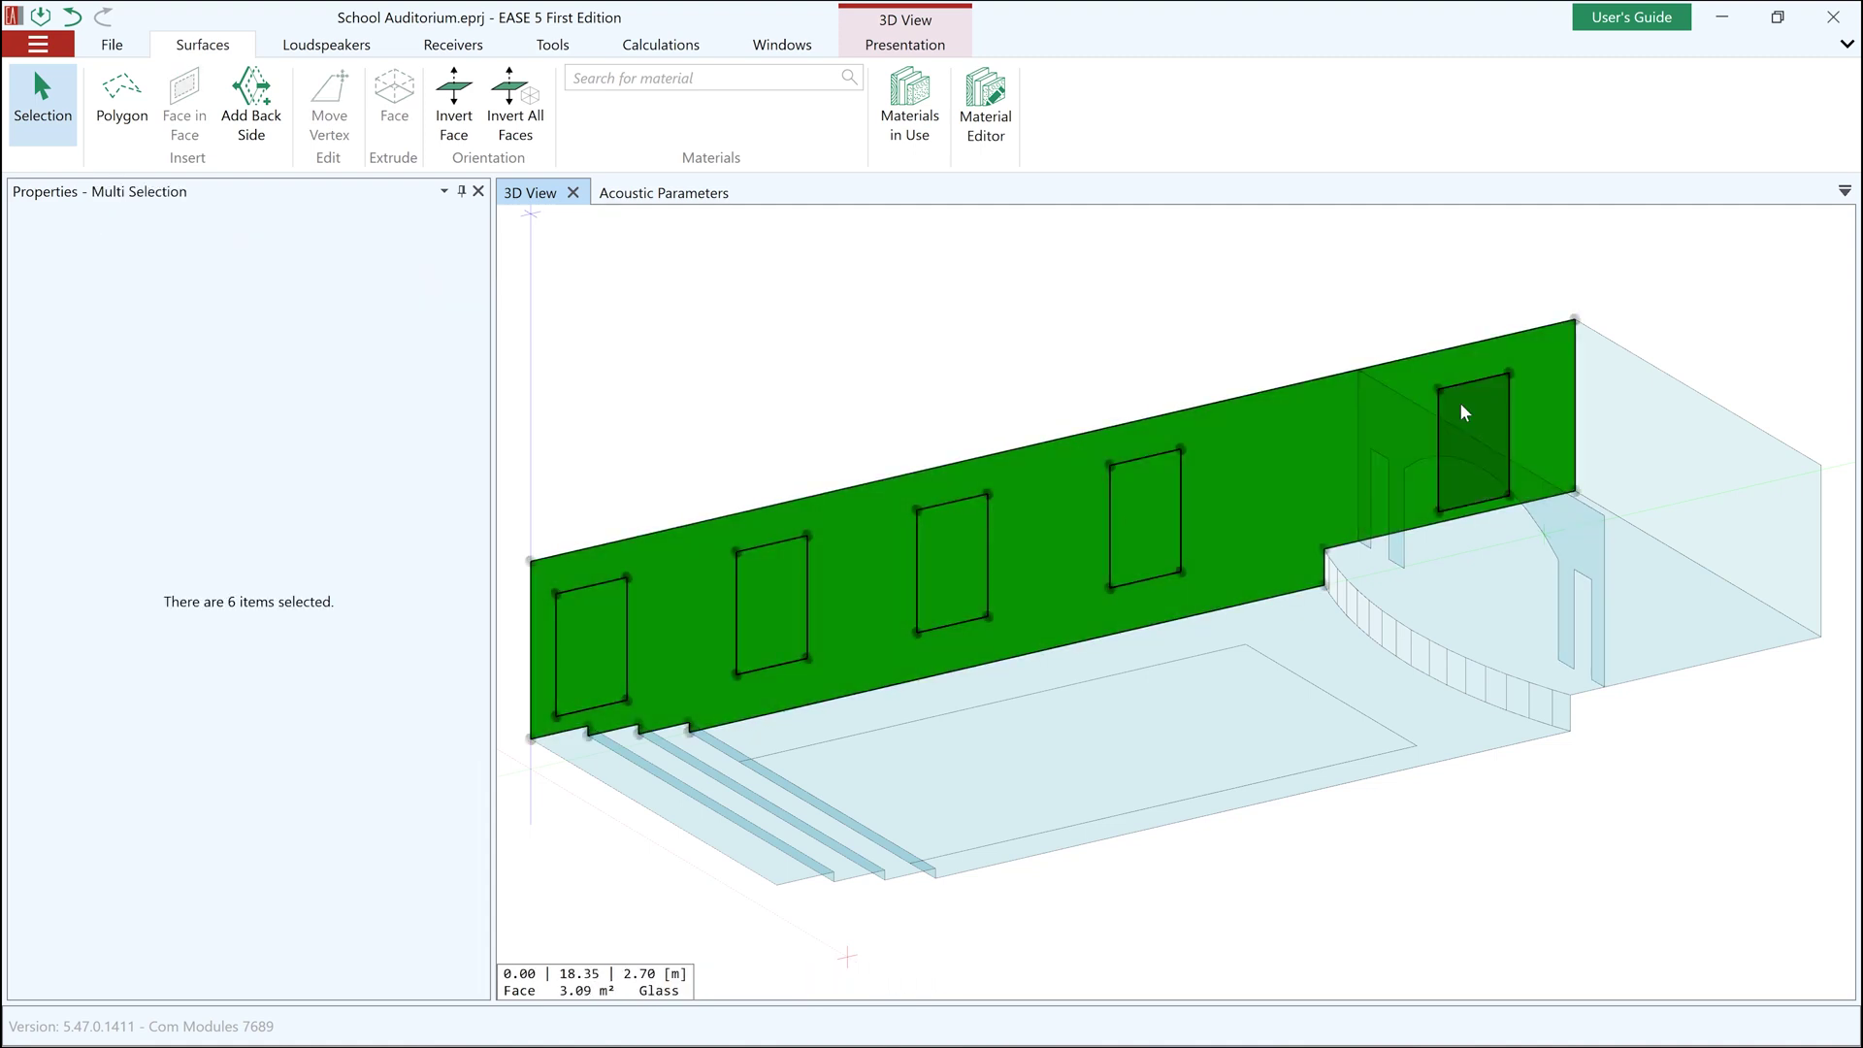
{"action": "left_click", "coordinate": [552, 45]}
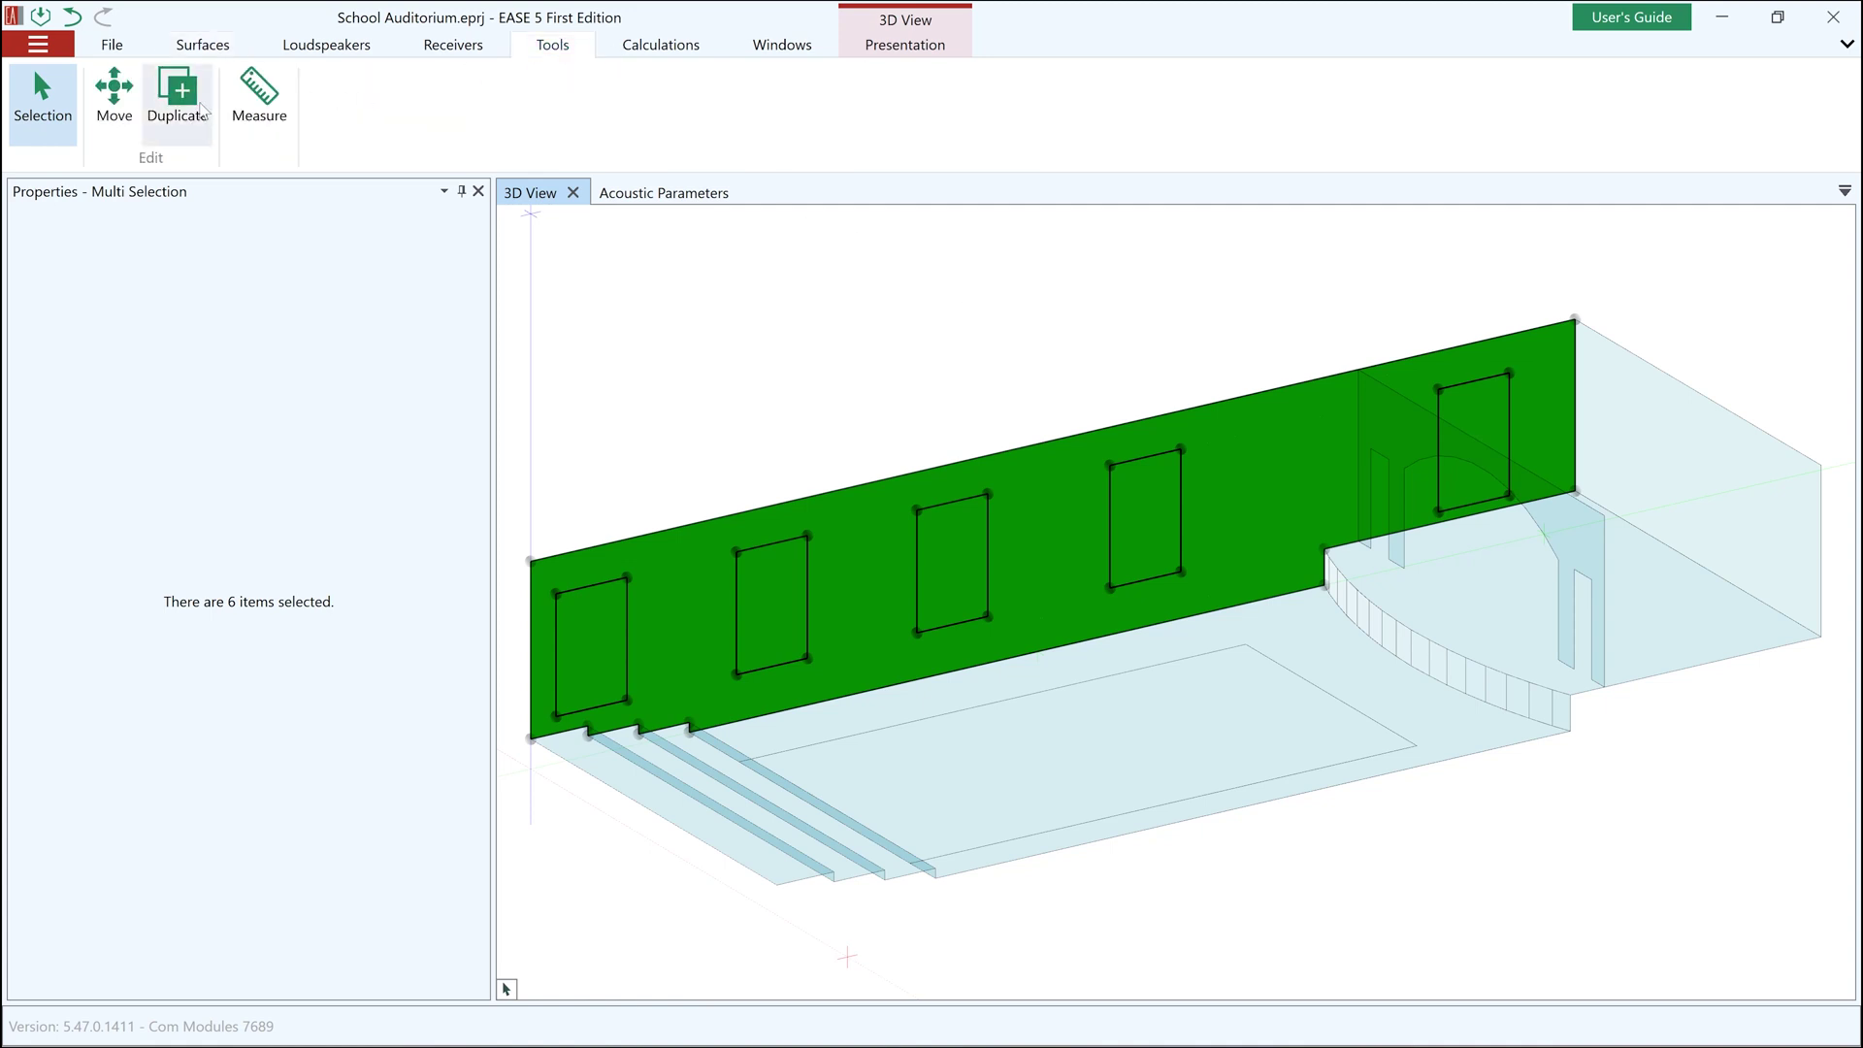
{"action": "left_click", "coordinate": [178, 93]}
{"action": "left_click", "coordinate": [530, 737]}
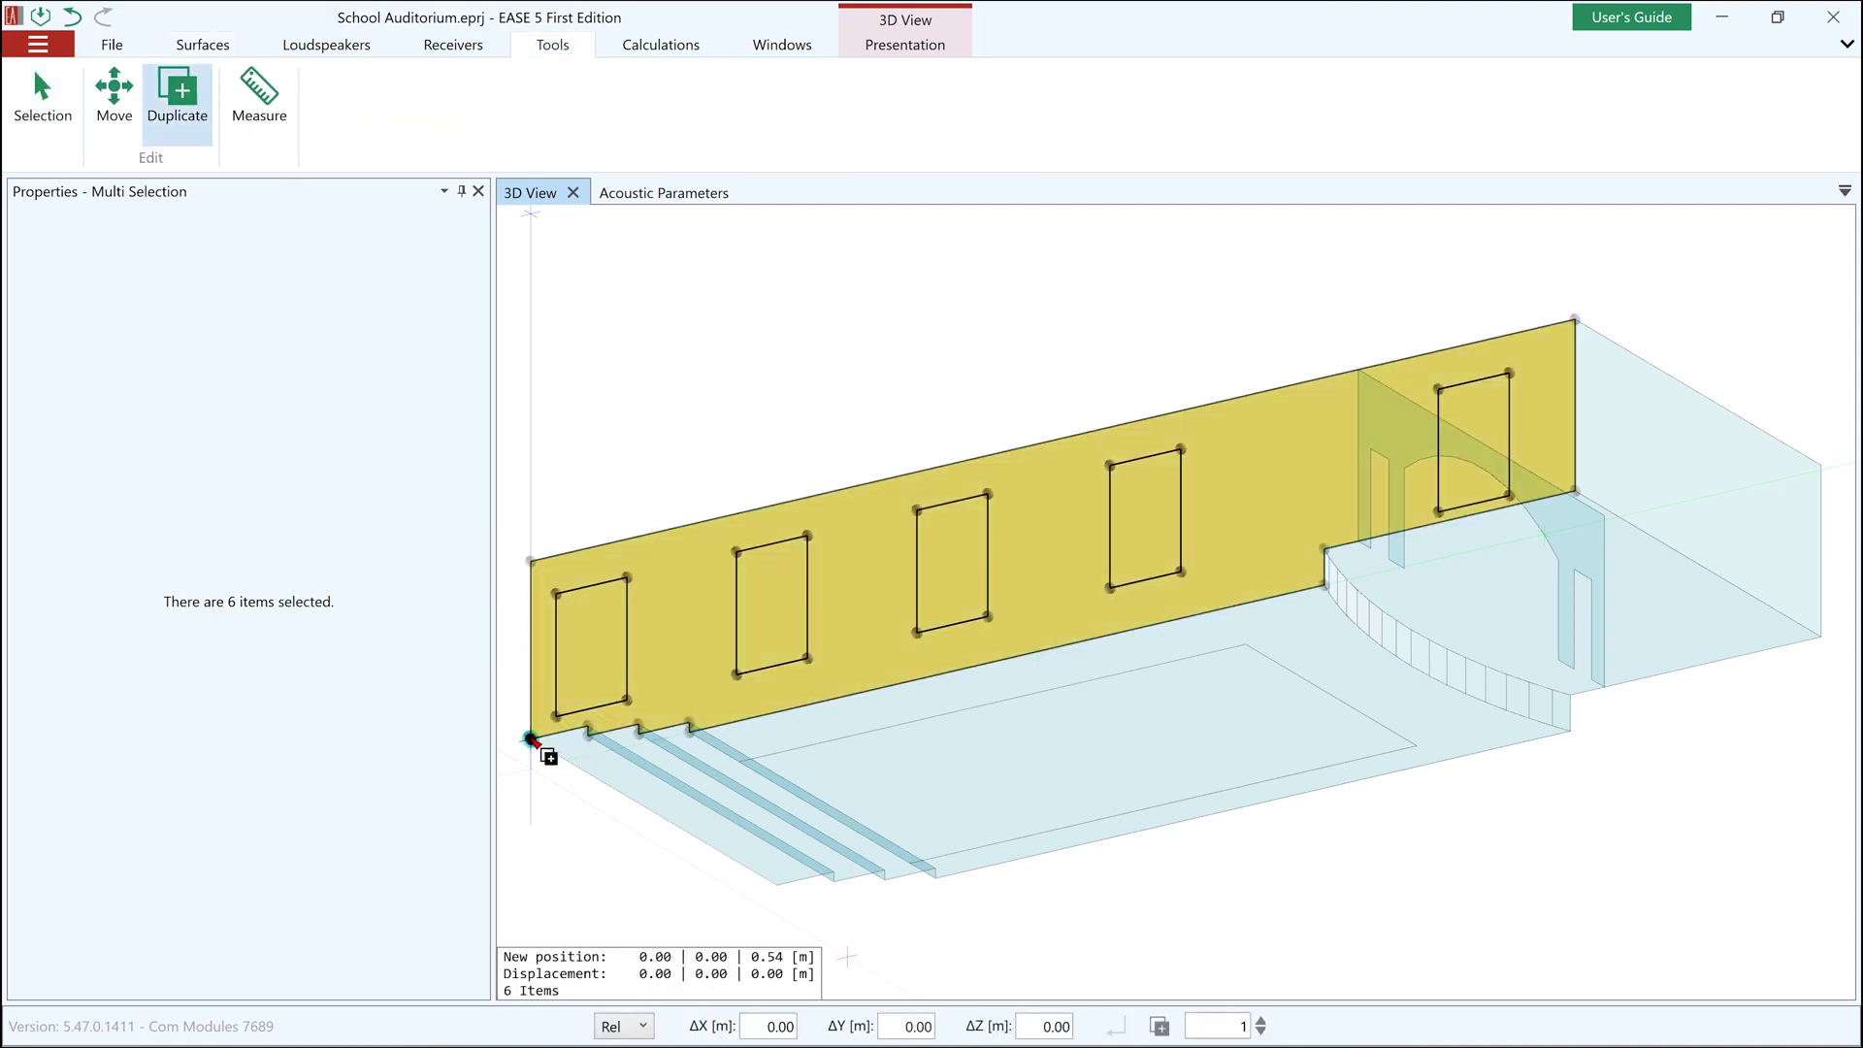
{"action": "left_click", "coordinate": [777, 885]}
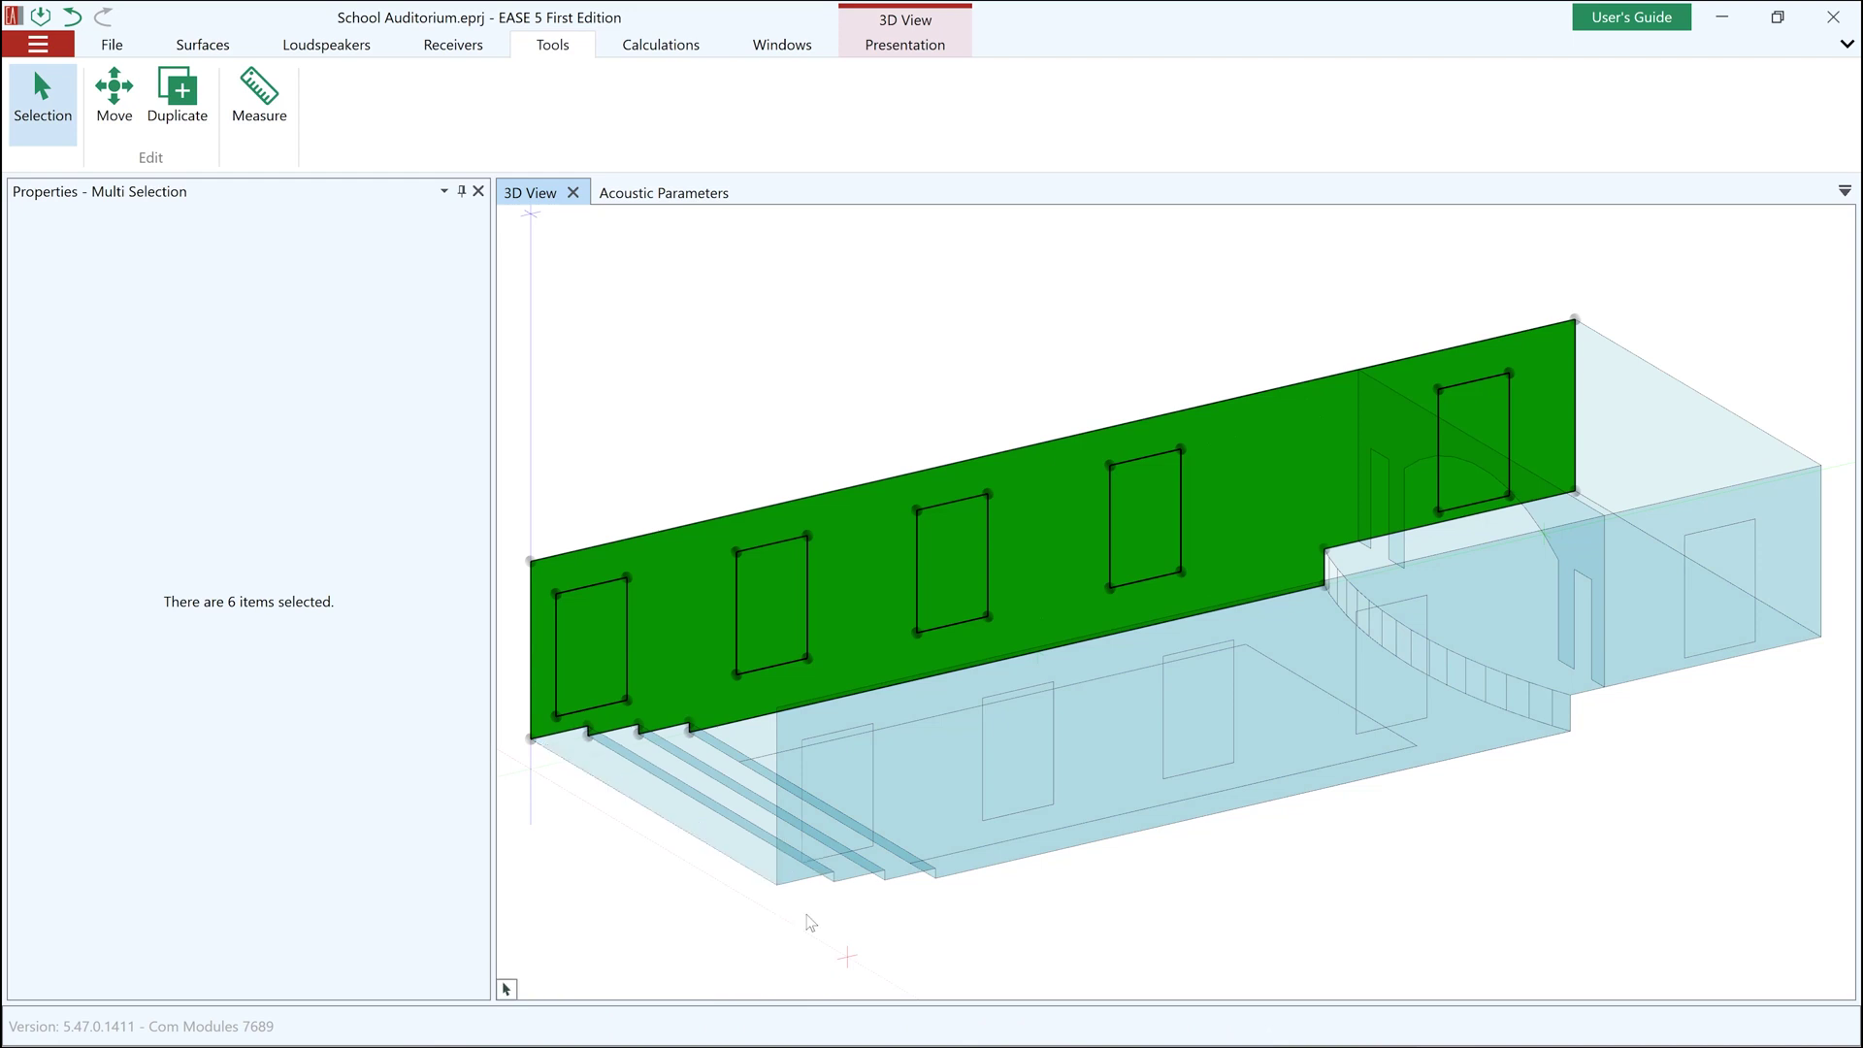
{"action": "left_click", "coordinate": [854, 927]}
Reverse the orientation of the copied wall and its five window faces
{"action": "left_click", "coordinate": [837, 791]}
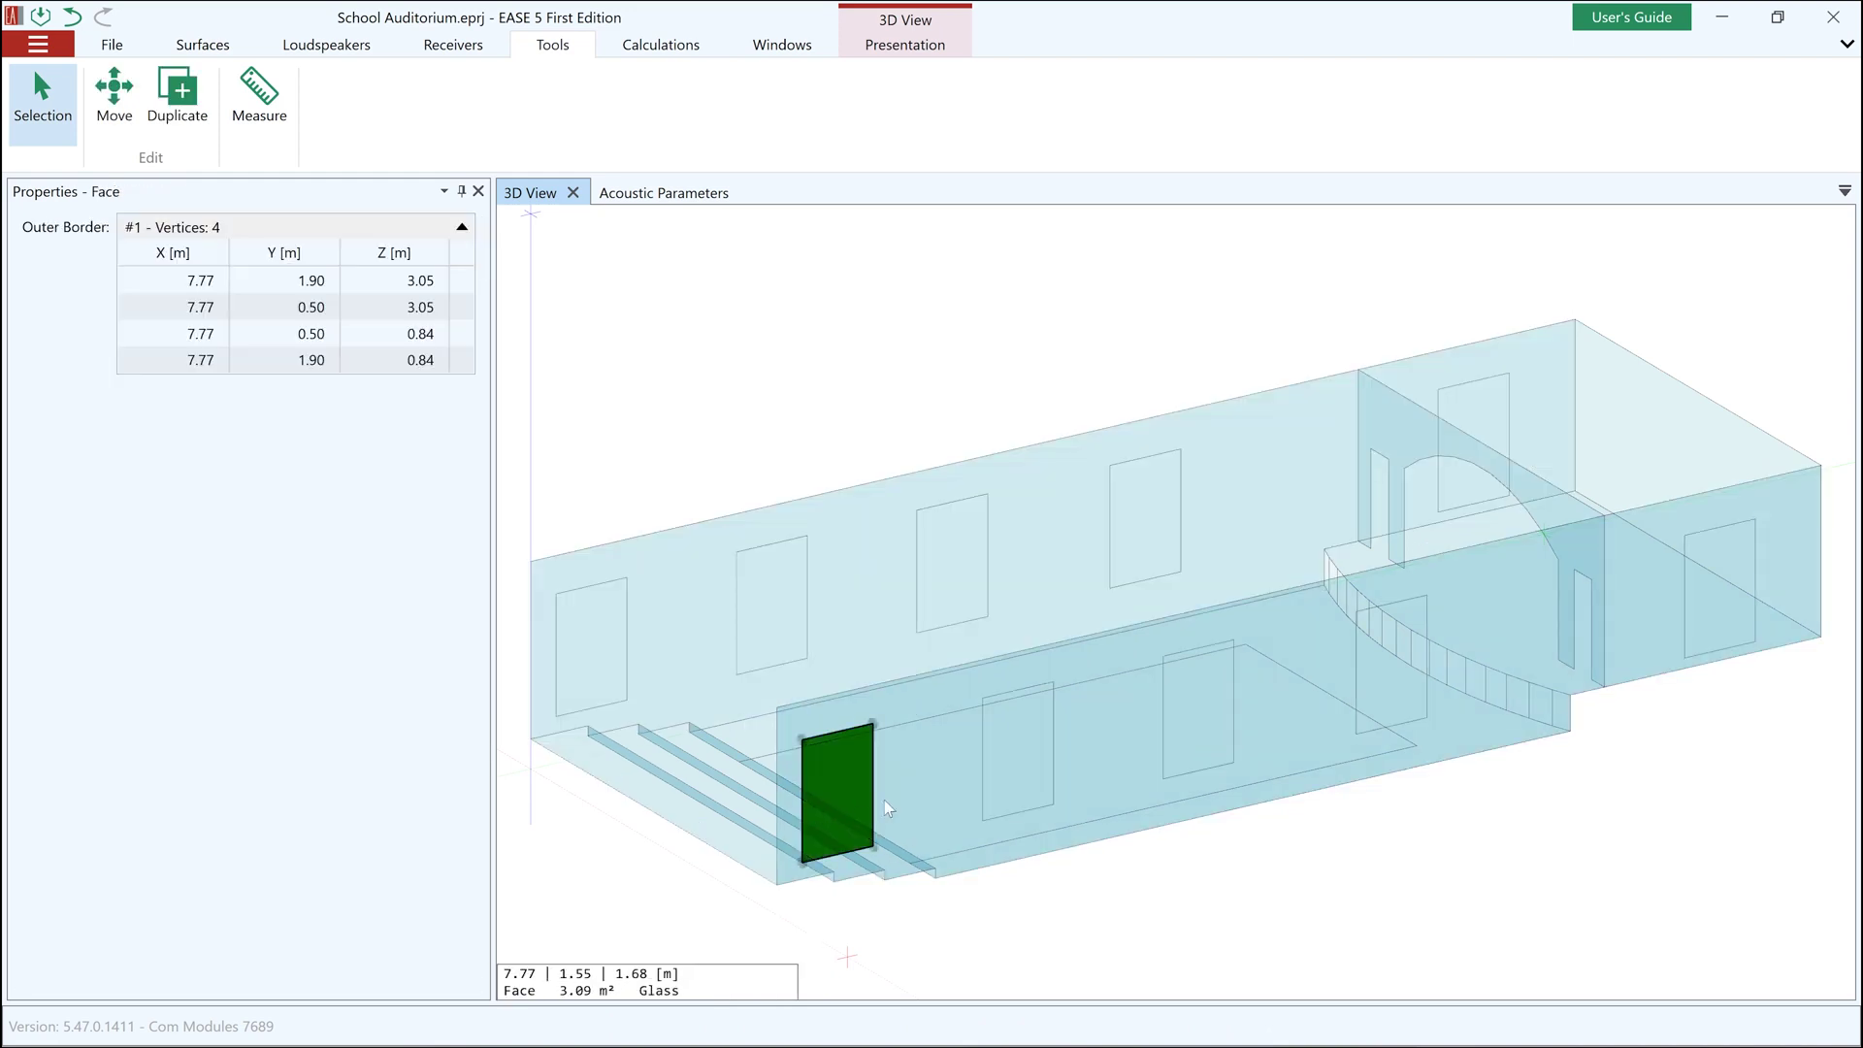
{"action": "left_click", "coordinate": [917, 798], "text": "ctrl"}
{"action": "left_click", "coordinate": [1024, 773], "text": "ctrl"}
{"action": "left_click", "coordinate": [1197, 708], "text": "ctrl"}
{"action": "left_click", "coordinate": [1386, 684], "text": "ctrl"}
{"action": "left_click", "coordinate": [1716, 609], "text": "ctrl"}
{"action": "left_click", "coordinate": [202, 45]}
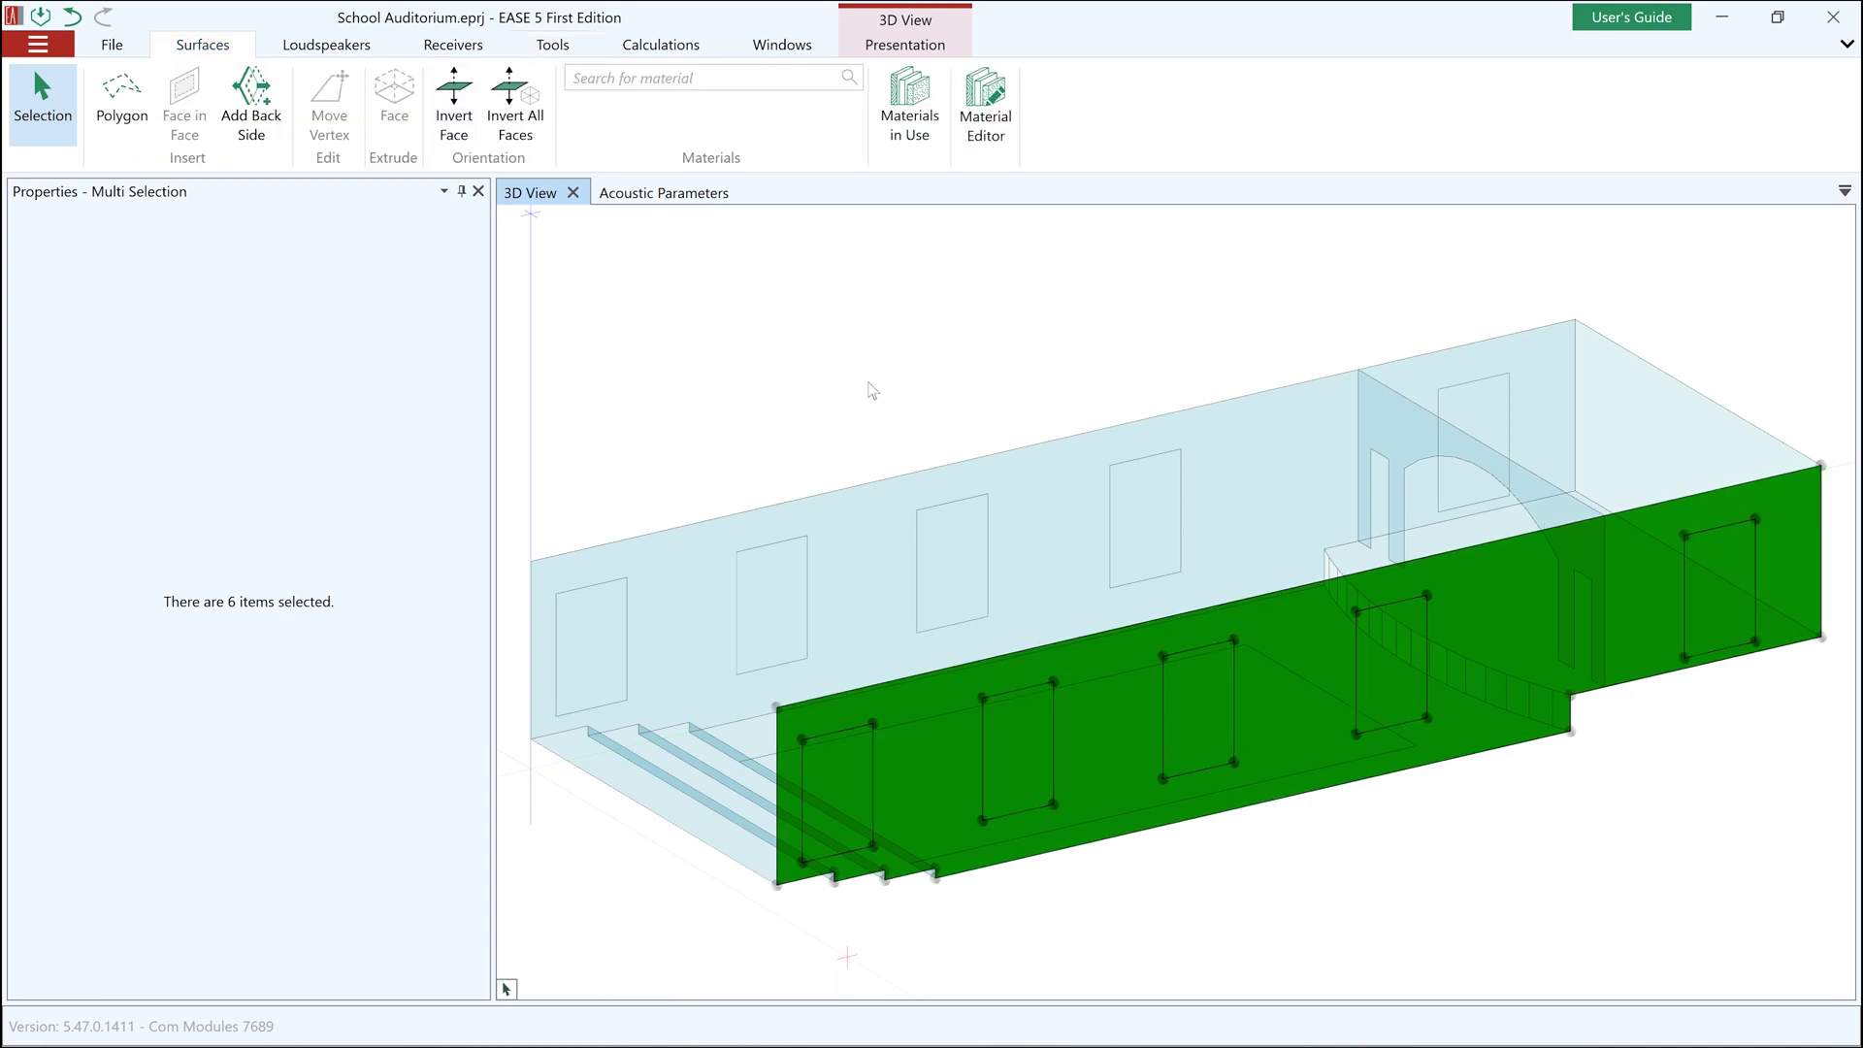
{"action": "left_click", "coordinate": [871, 386]}
{"action": "left_click", "coordinate": [254, 108]}
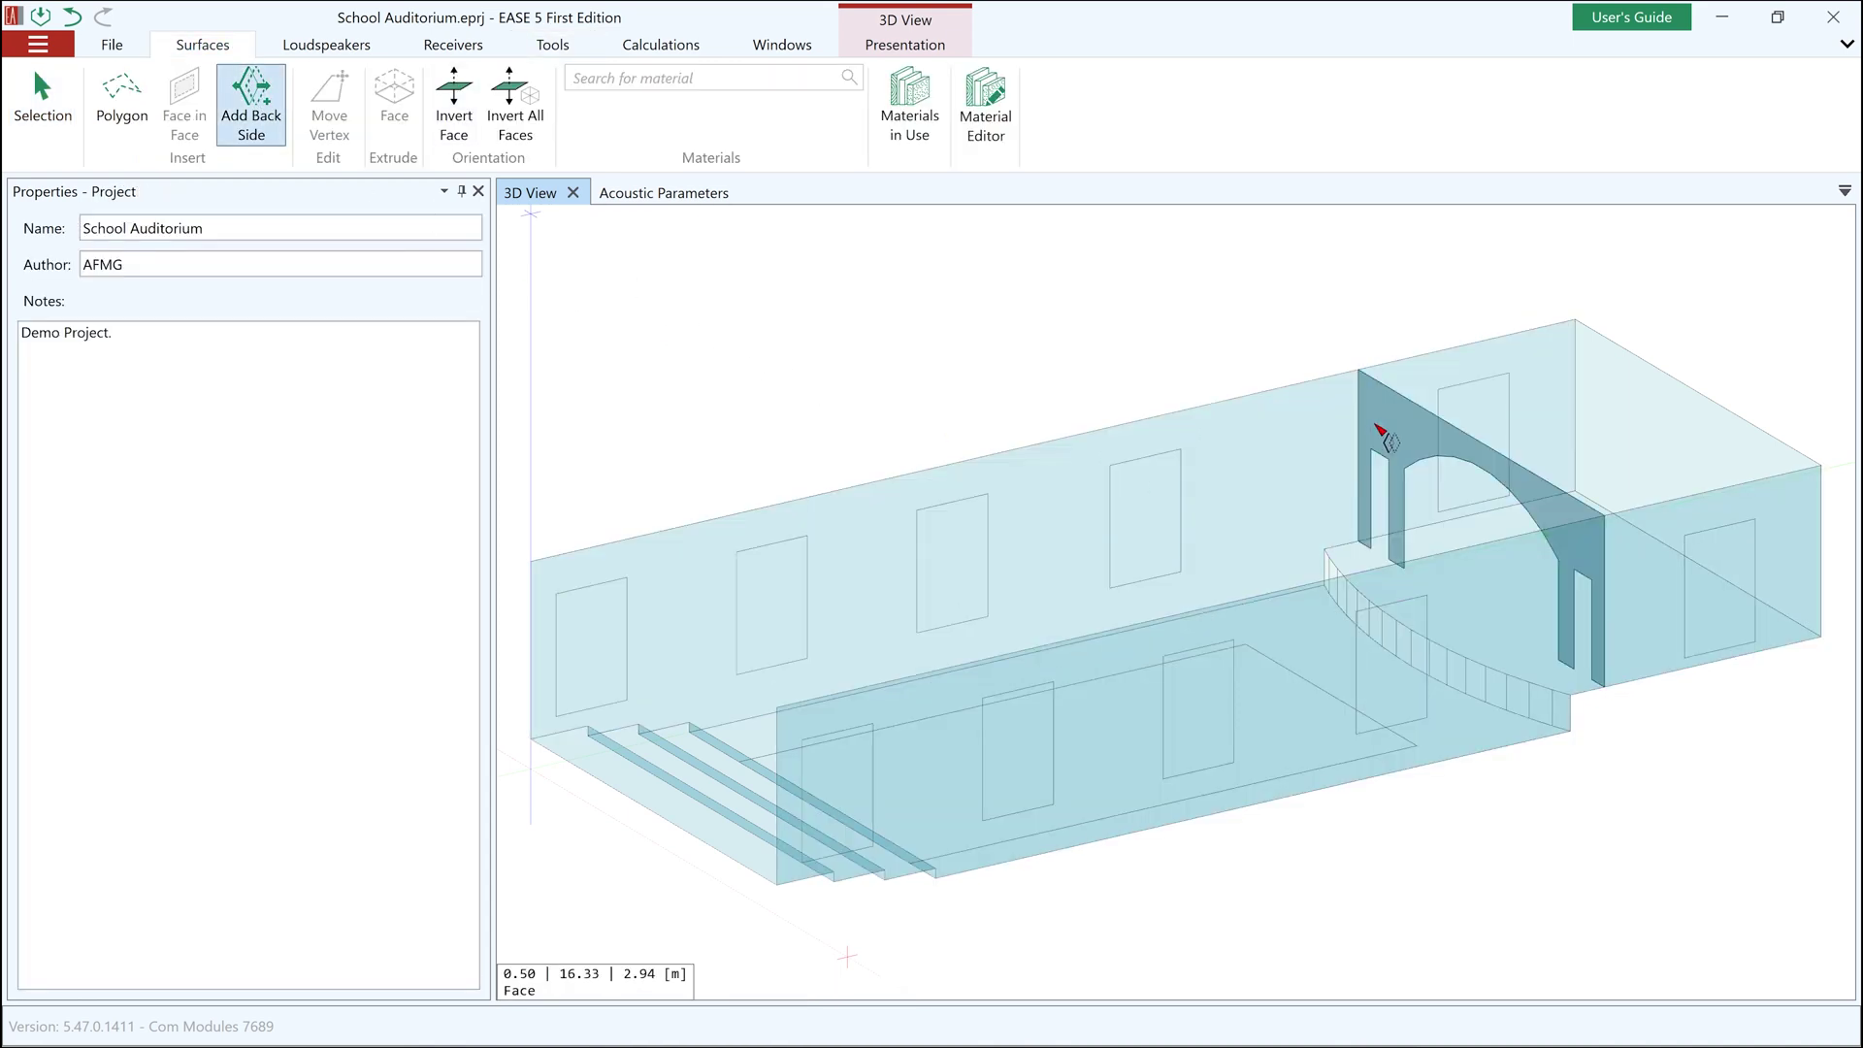
Give the arch wall a back side and draw the four-corner front end wall
{"action": "left_click", "coordinate": [1383, 432]}
{"action": "left_click", "coordinate": [121, 102]}
{"action": "left_click", "coordinate": [531, 561]}
{"action": "left_click", "coordinate": [777, 707]}
{"action": "left_click", "coordinate": [778, 886]}
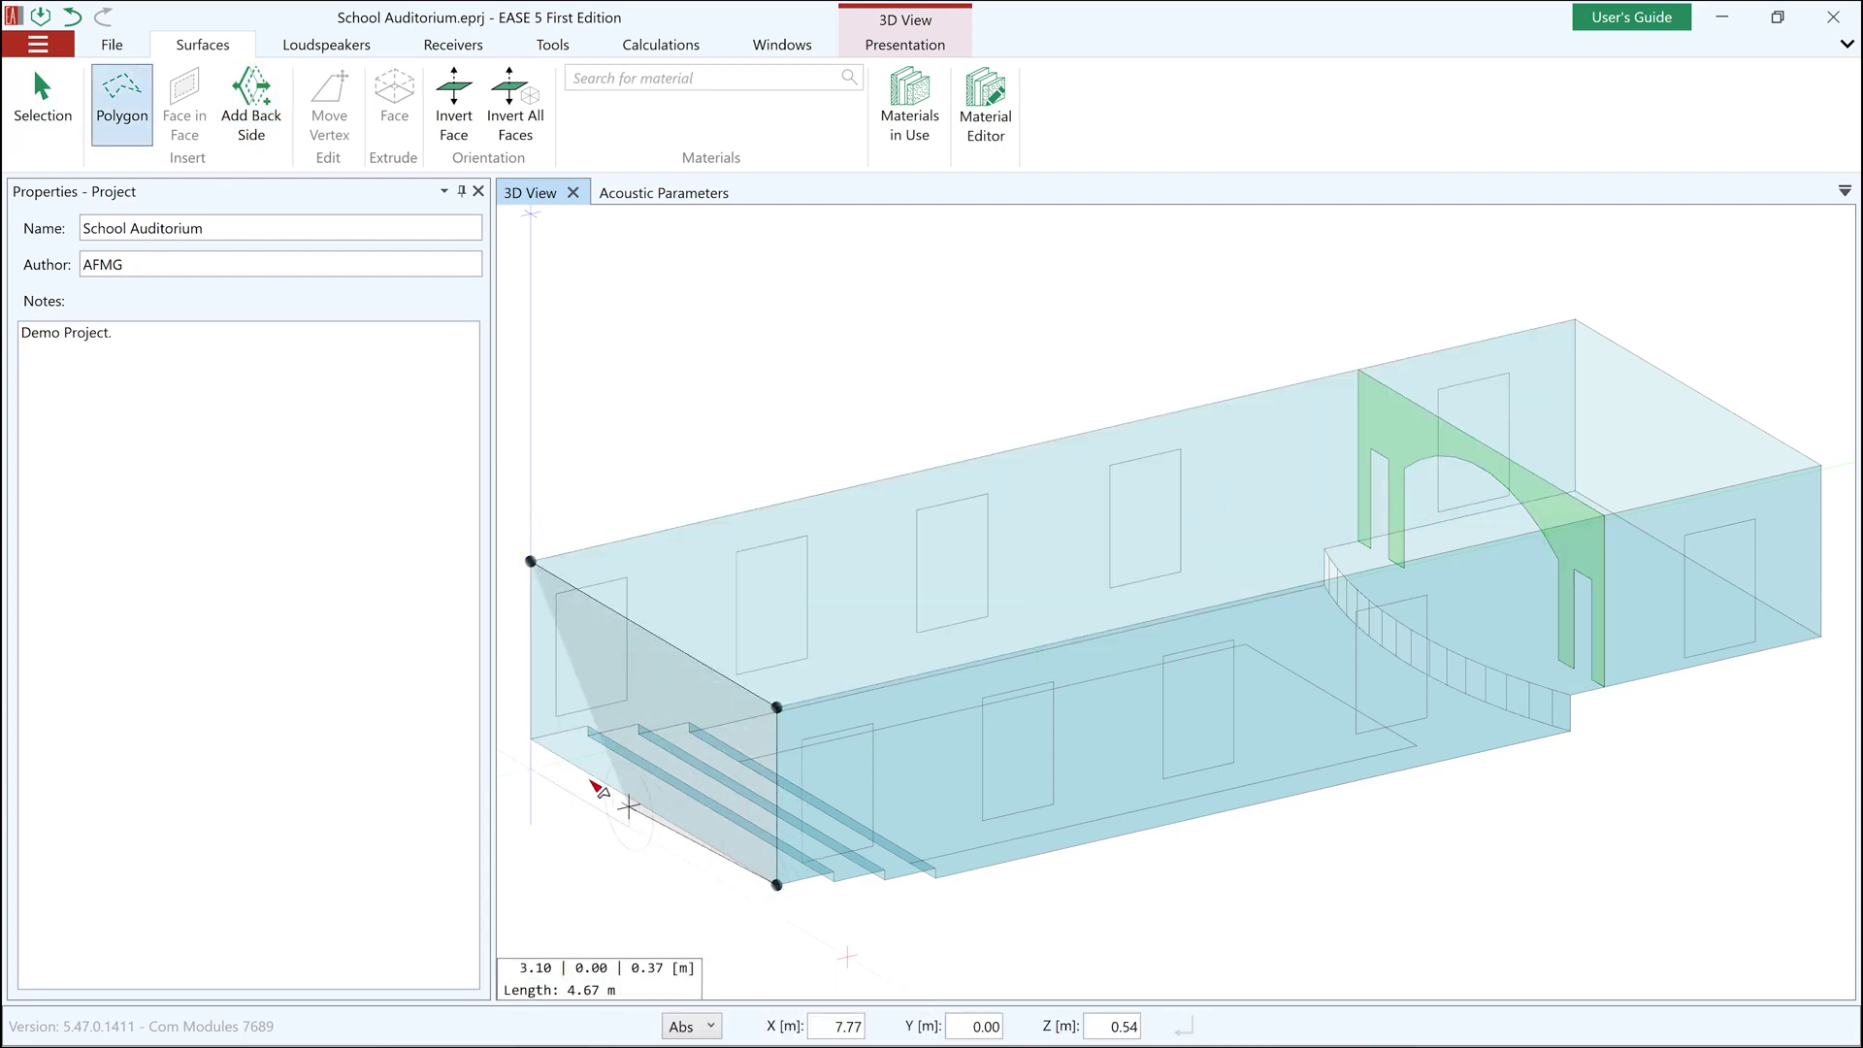
{"action": "left_click", "coordinate": [531, 740]}
{"action": "left_click", "coordinate": [531, 561]}
Draw the gable triangle peaking at 4.74 m, then start extruding it from its corner
{"action": "left_click", "coordinate": [657, 636]}
{"action": "left_click", "coordinate": [654, 580]}
{"action": "left_click", "coordinate": [777, 708]}
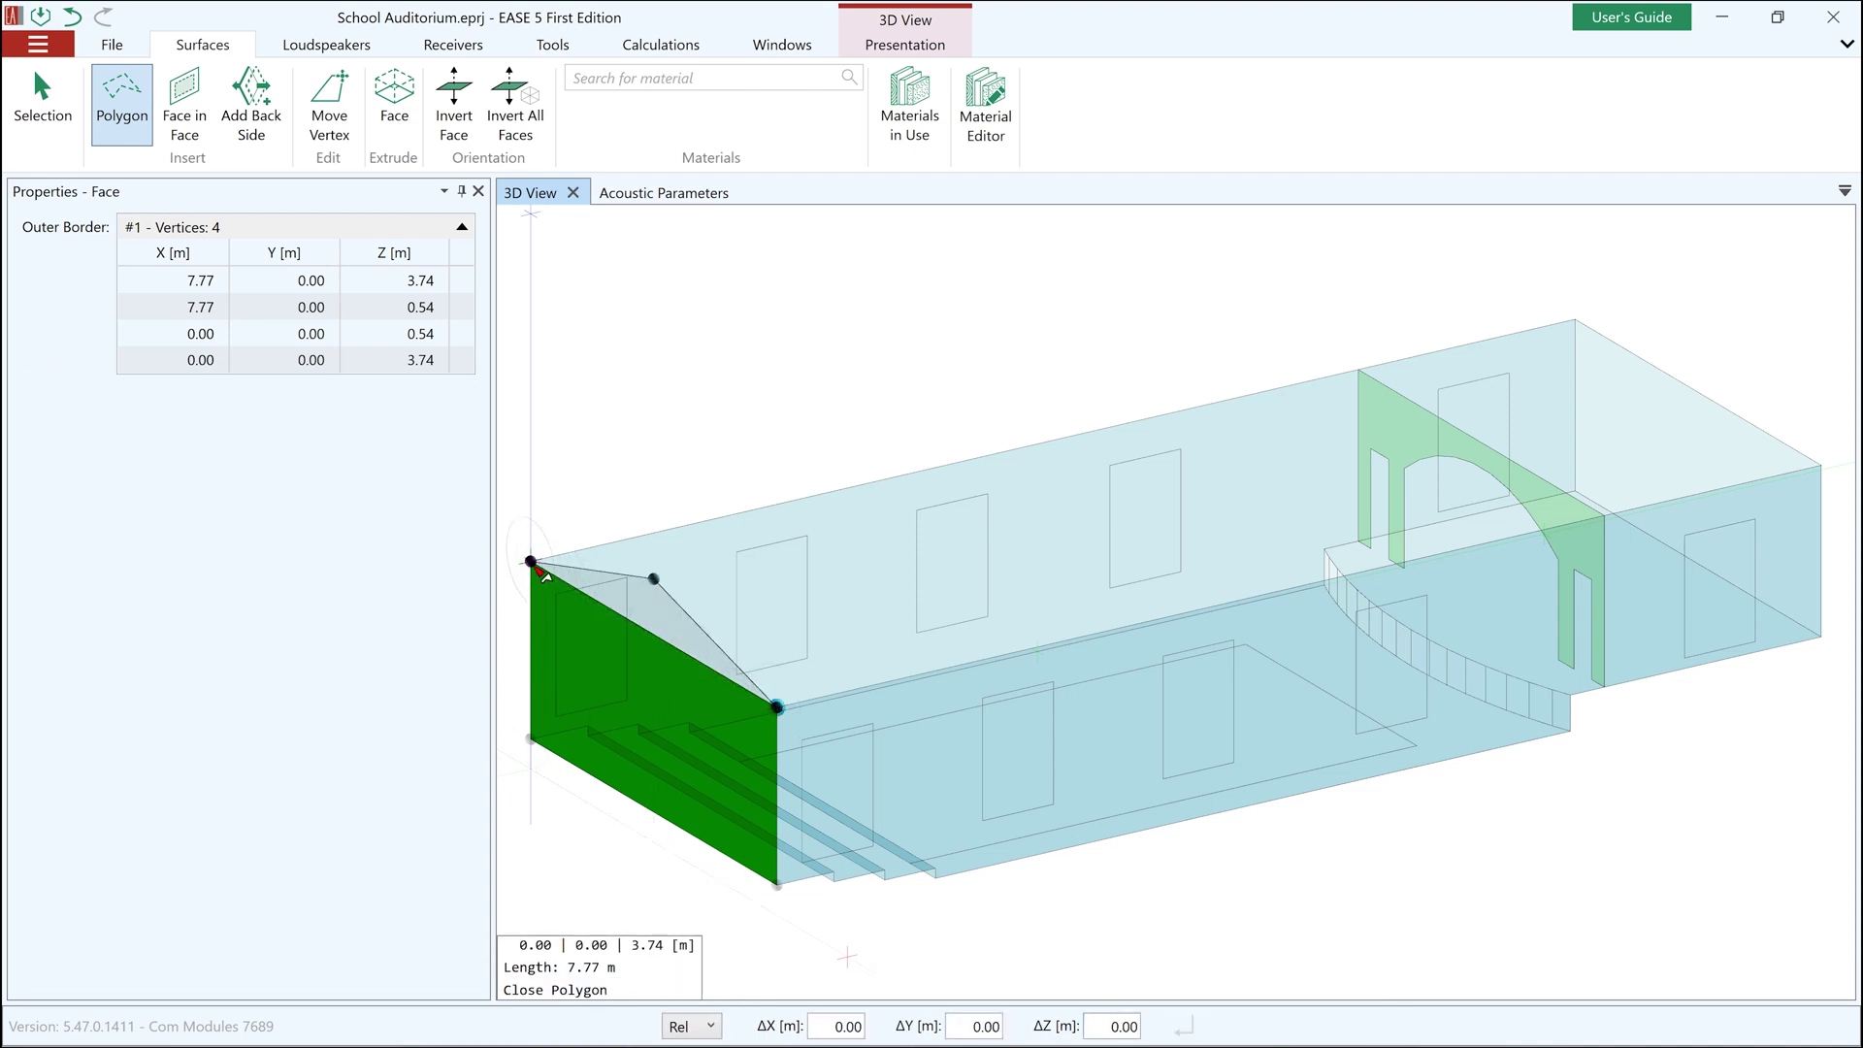
{"action": "key", "text": "Return"}
{"action": "key", "text": "Escape"}
{"action": "left_click", "coordinate": [395, 127]}
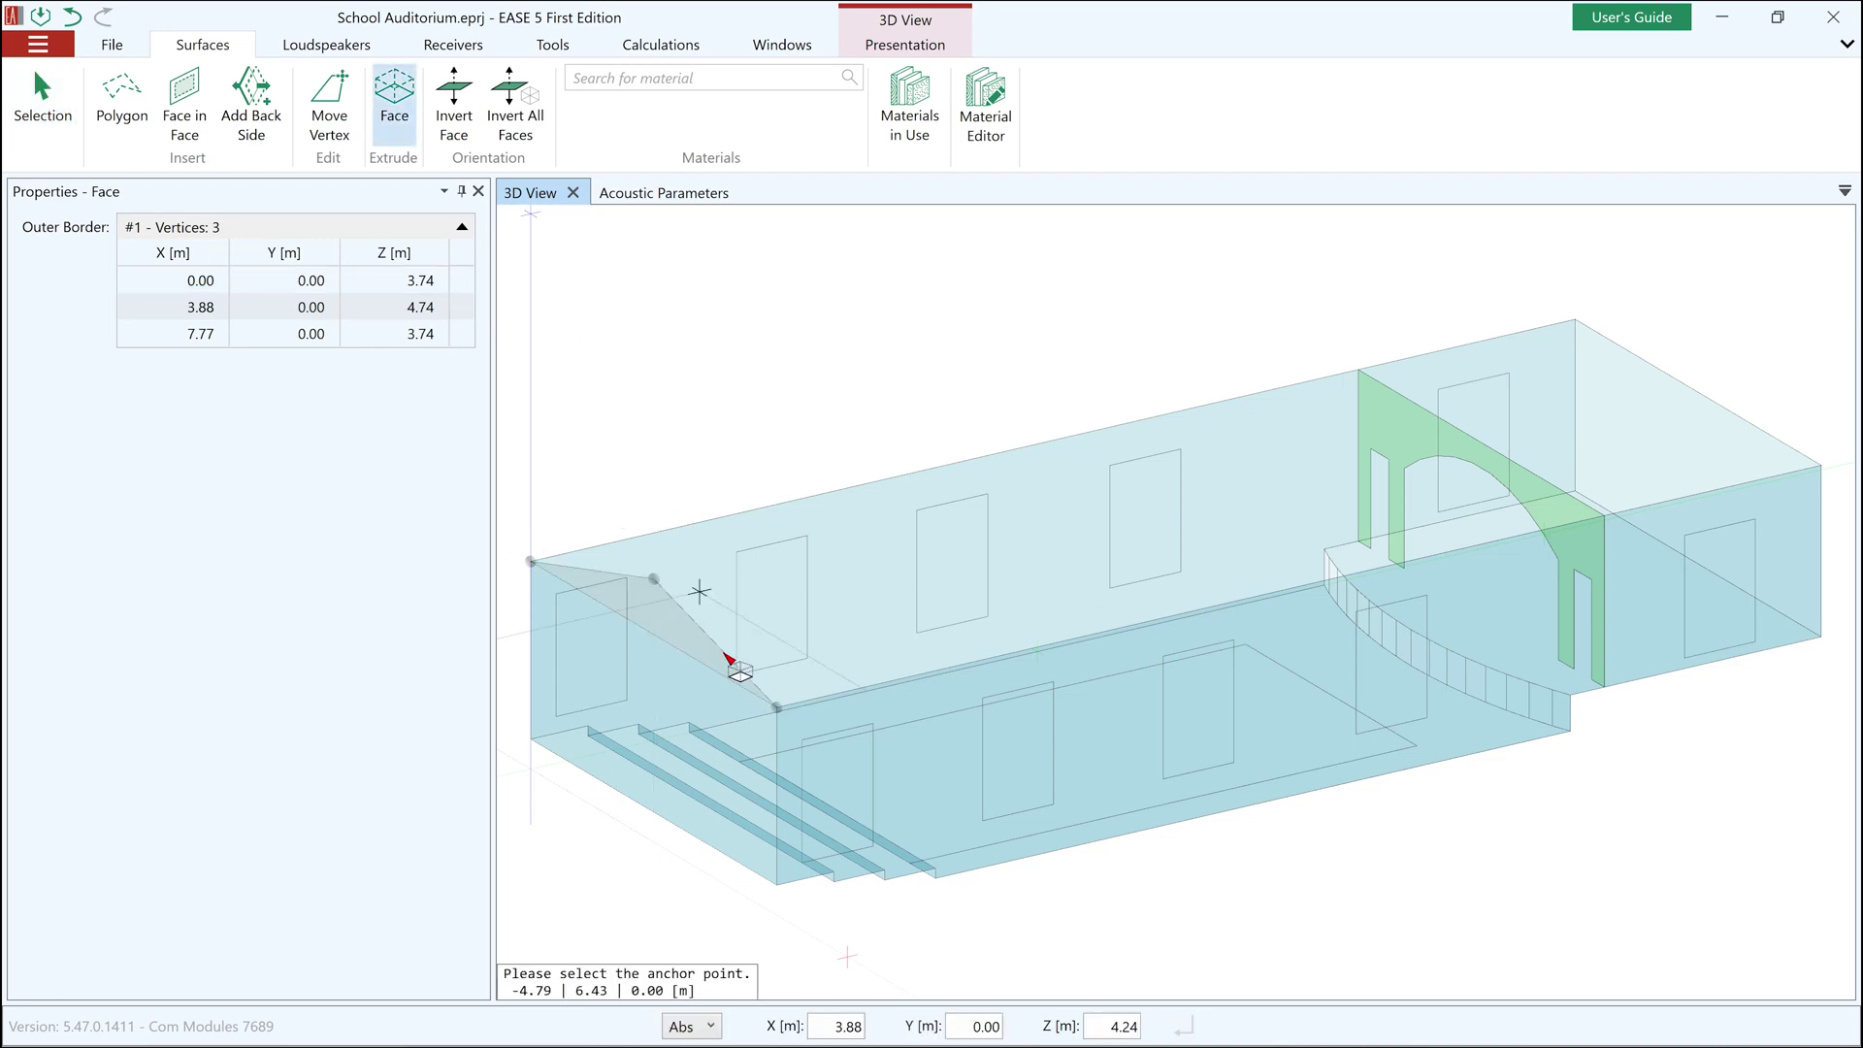
{"action": "left_click", "coordinate": [778, 708]}
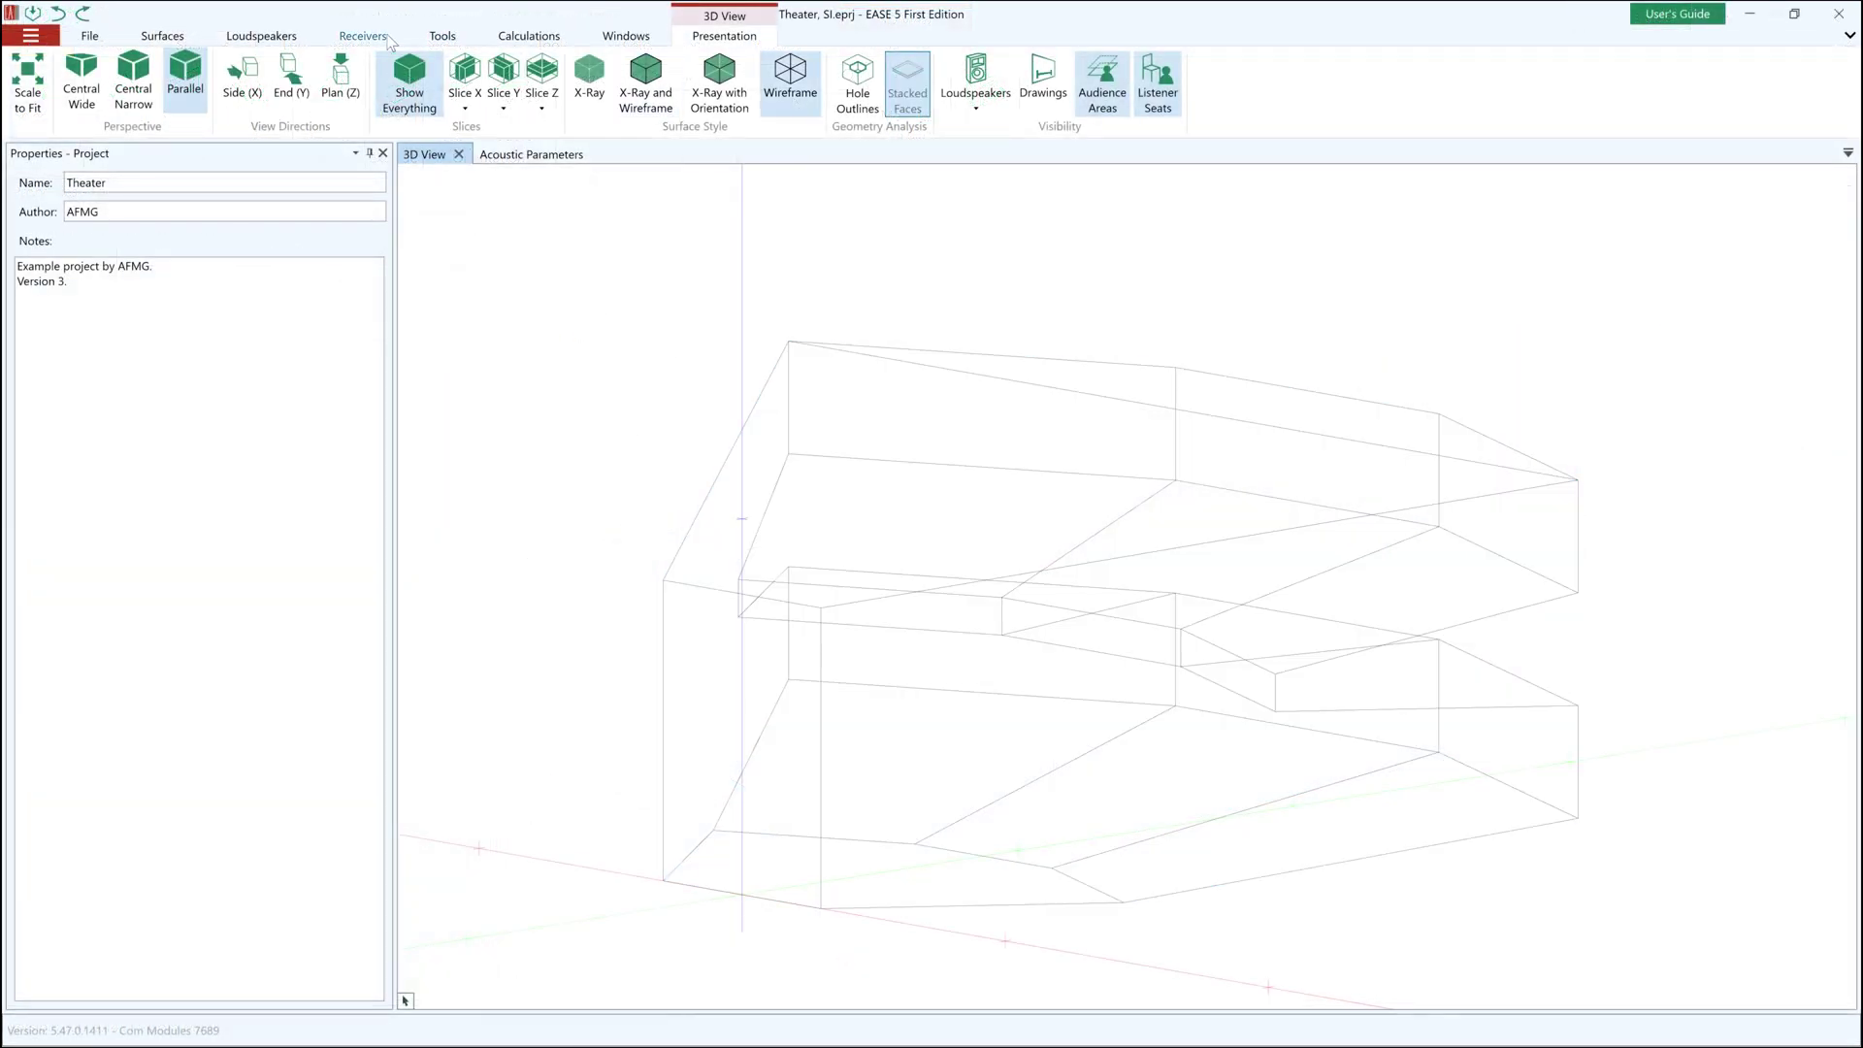
Draw a five-corner audience area over the front seating level
{"action": "left_click", "coordinate": [386, 39]}
{"action": "left_click", "coordinate": [101, 82]}
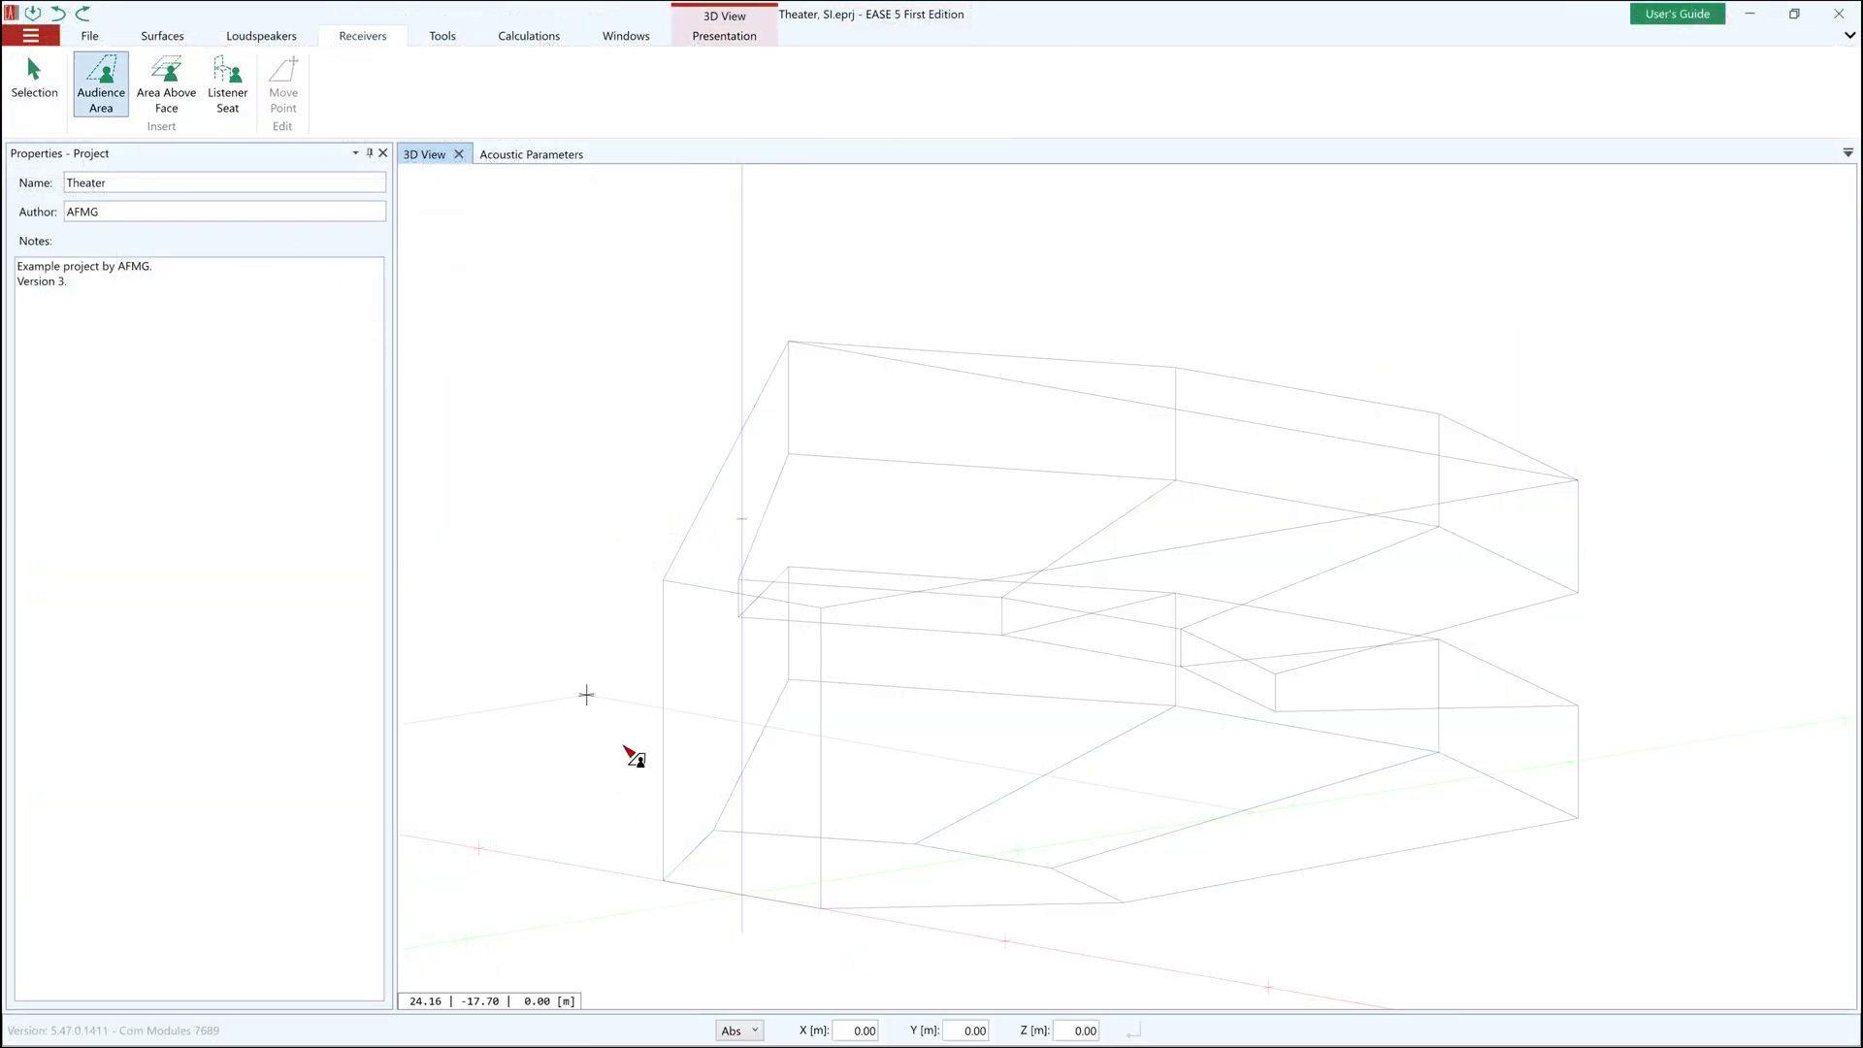
{"action": "left_click", "coordinate": [663, 880]}
{"action": "left_click", "coordinate": [713, 831]}
{"action": "left_click", "coordinate": [914, 843]}
{"action": "left_click", "coordinate": [1052, 868]}
{"action": "left_click", "coordinate": [1123, 903]}
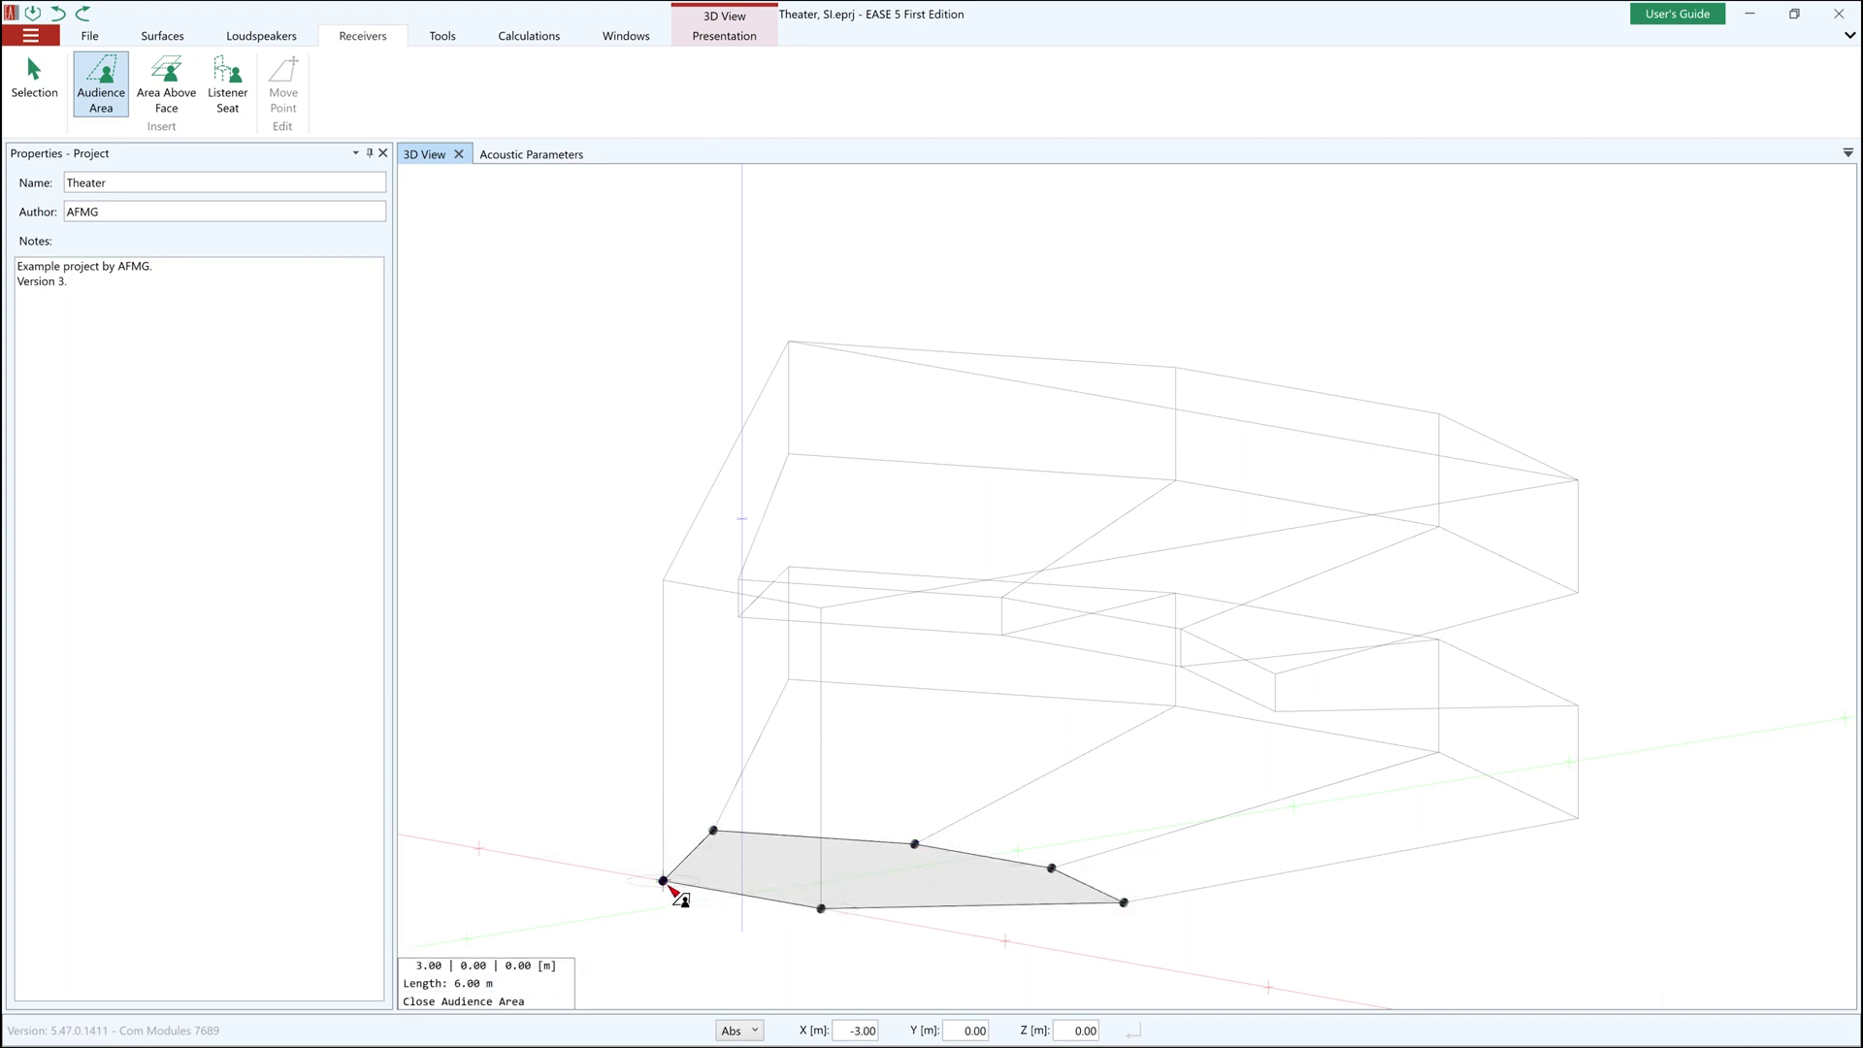
{"action": "left_click", "coordinate": [663, 881]}
{"action": "left_click", "coordinate": [682, 900]}
Create audience areas above six selected seating floor faces
{"action": "left_click", "coordinate": [874, 767]}
{"action": "left_click", "coordinate": [1090, 803], "text": "ctrl"}
{"action": "left_click", "coordinate": [1231, 857], "text": "ctrl"}
{"action": "left_click", "coordinate": [986, 553], "text": "ctrl"}
{"action": "left_click", "coordinate": [1223, 558], "text": "ctrl"}
{"action": "left_click", "coordinate": [1315, 611], "text": "ctrl"}
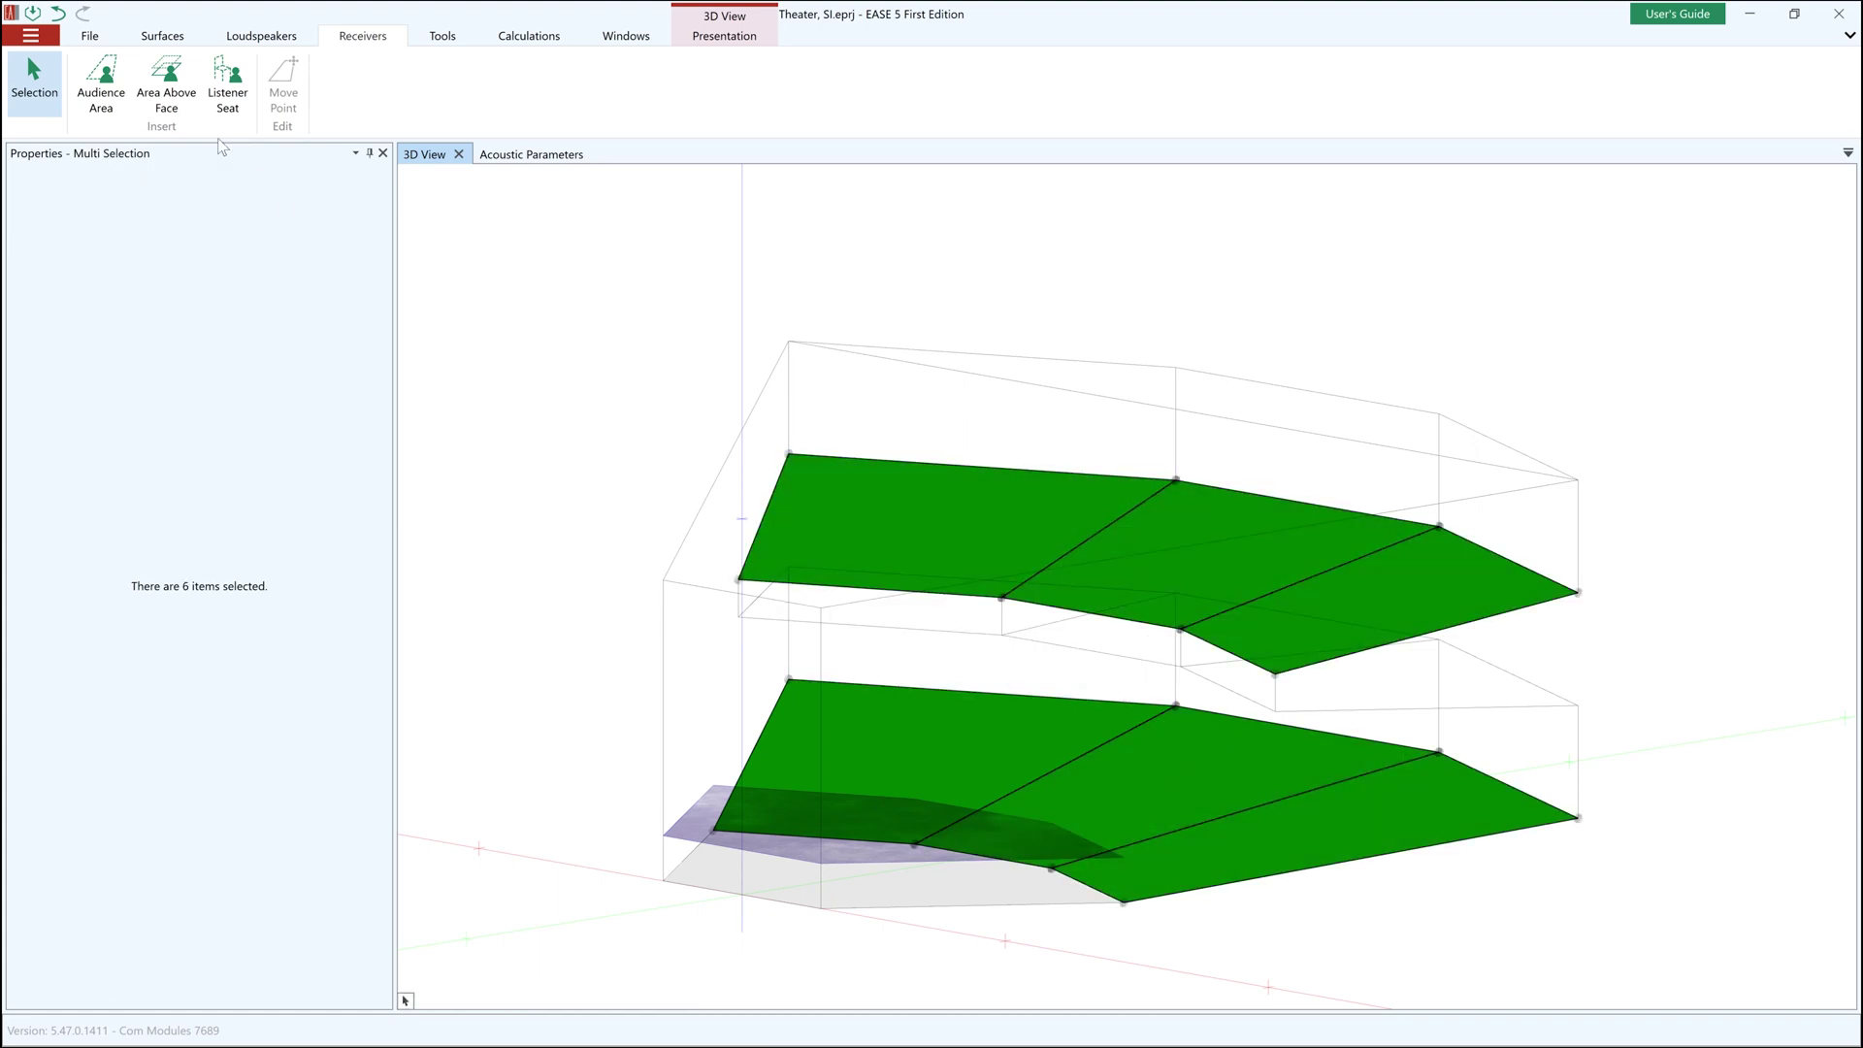
{"action": "left_click", "coordinate": [166, 82]}
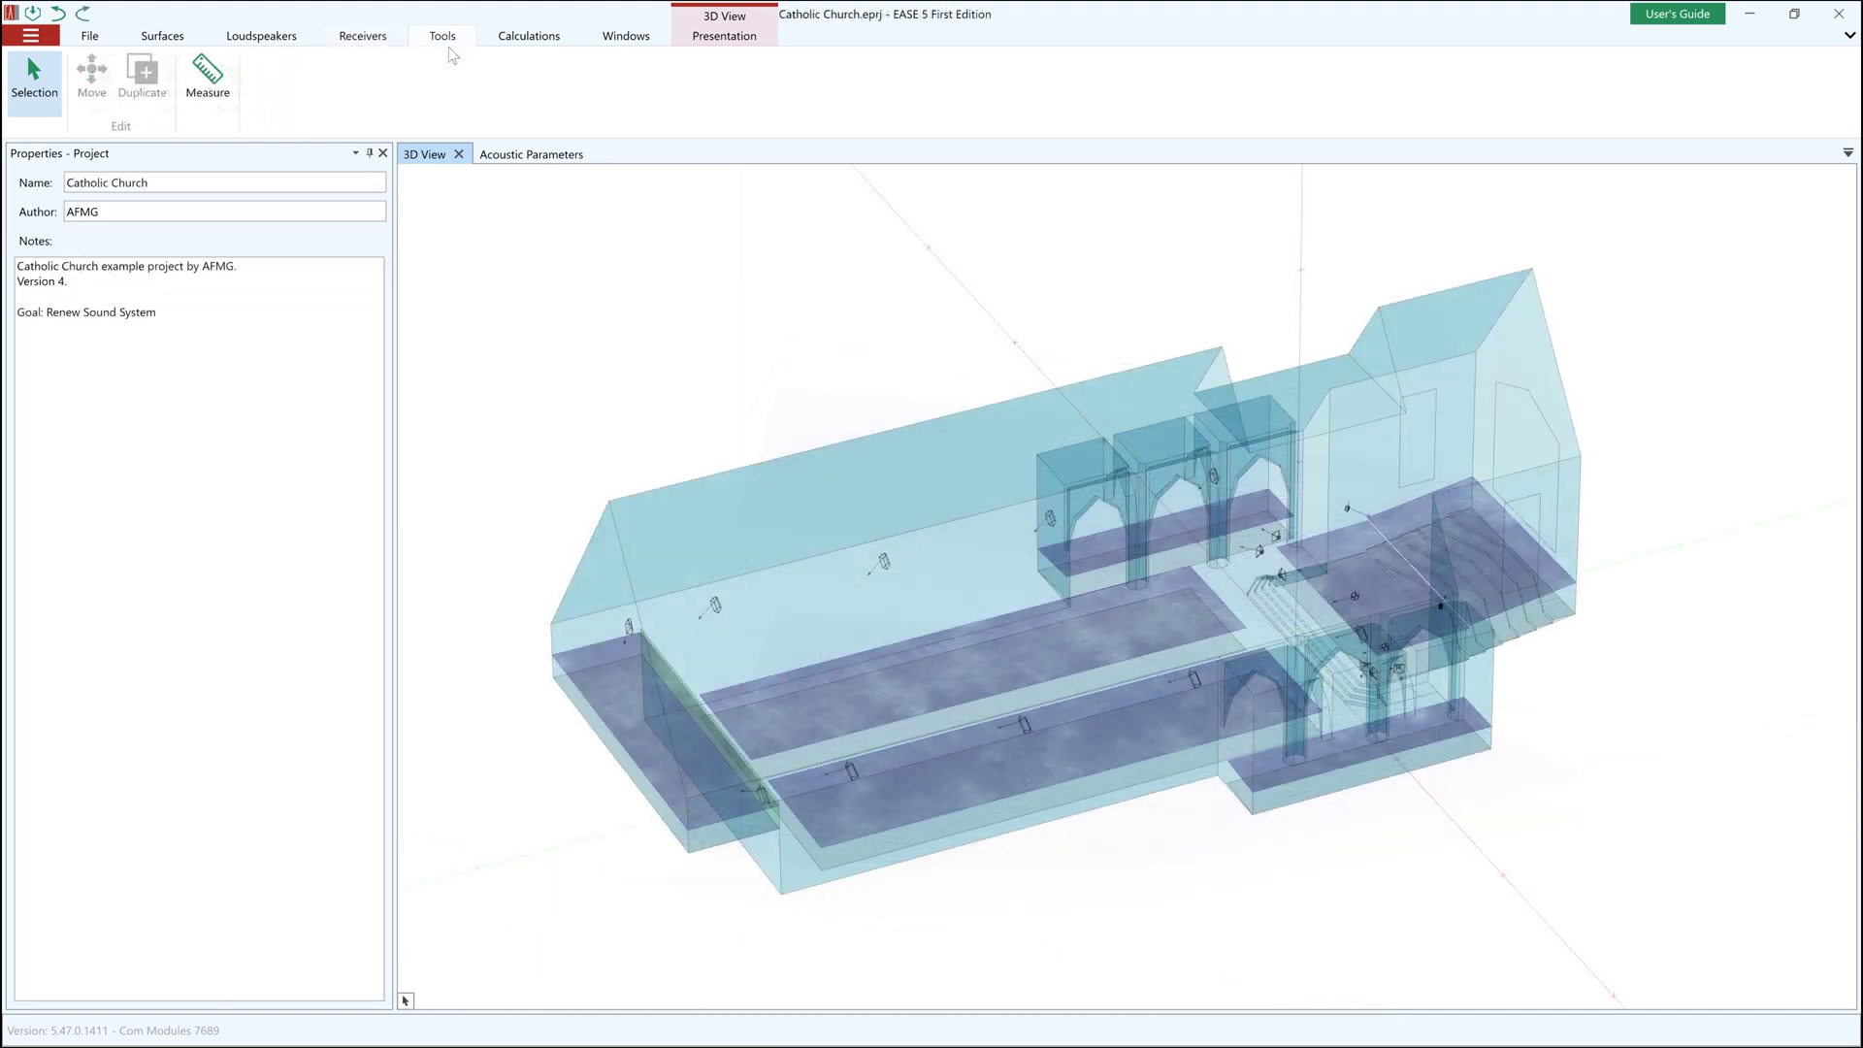
{"action": "left_click", "coordinate": [383, 39]}
{"action": "left_click", "coordinate": [228, 83]}
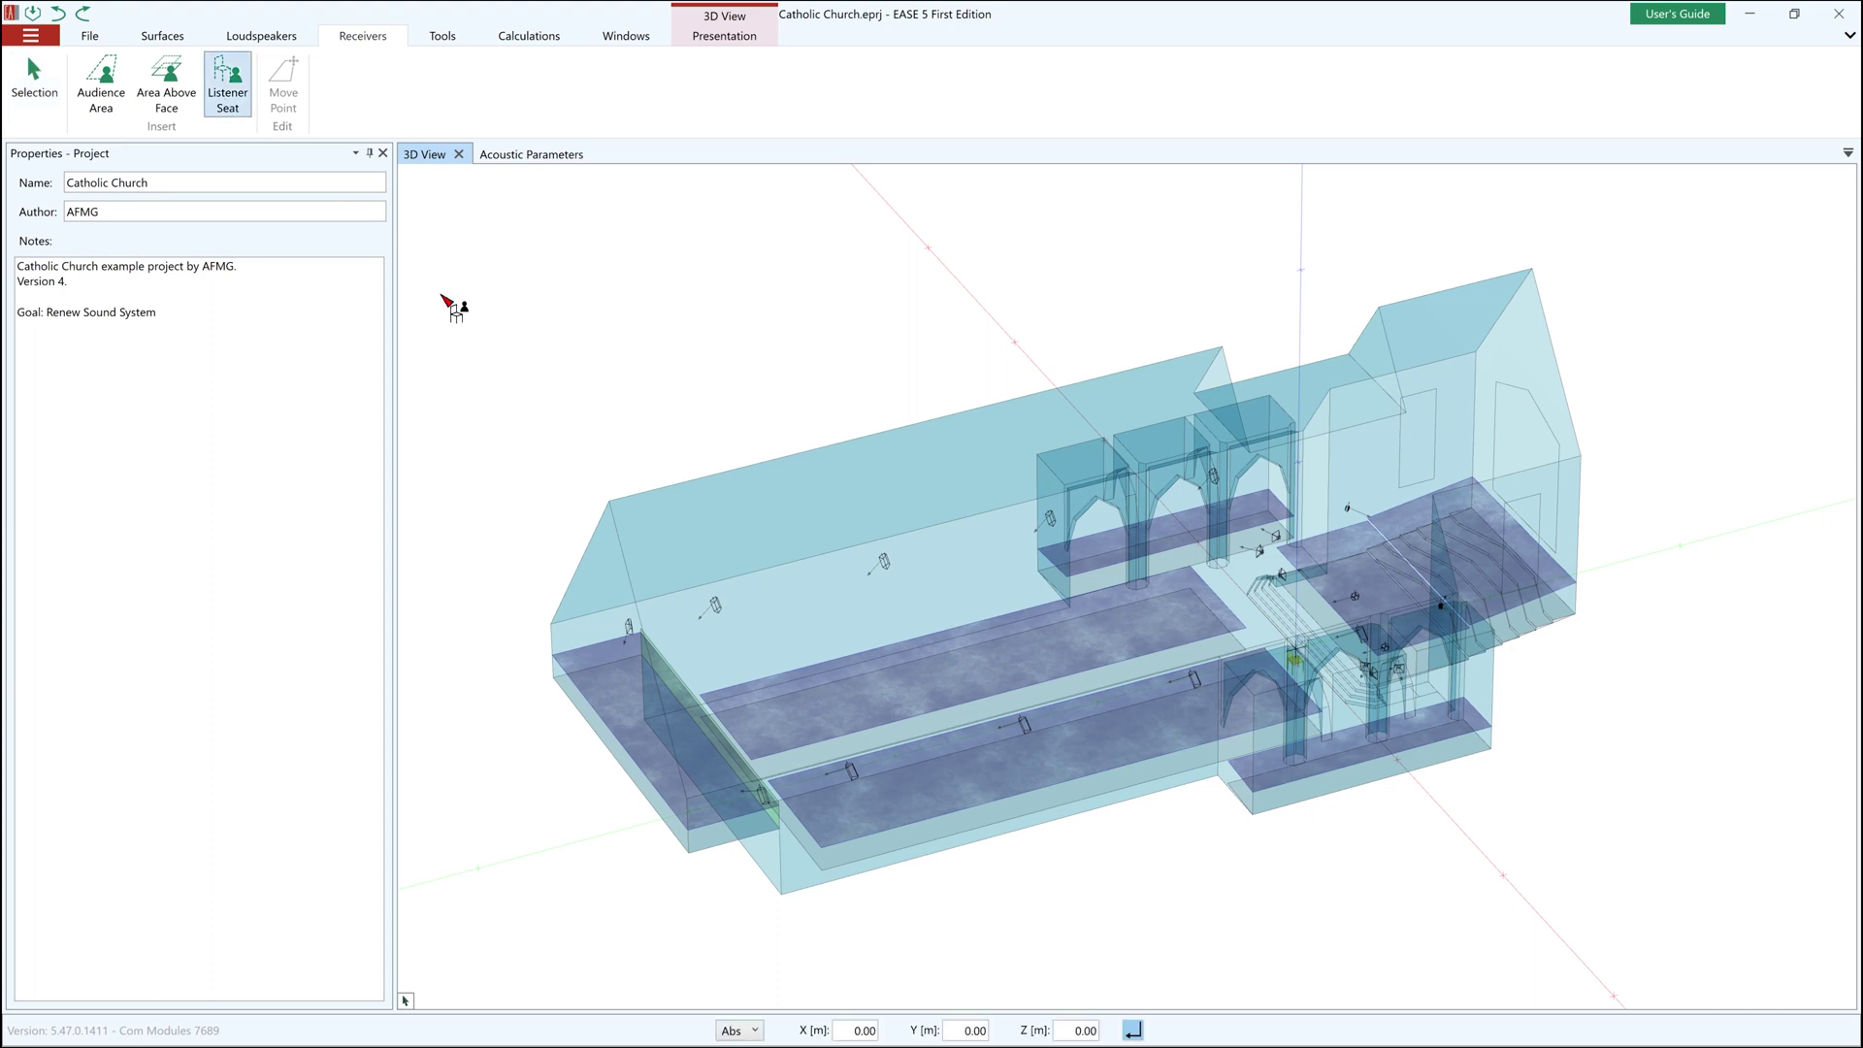
Place listener Seat 1 in the church nave at -5.69, -24.57 m
{"action": "left_click", "coordinate": [713, 732]}
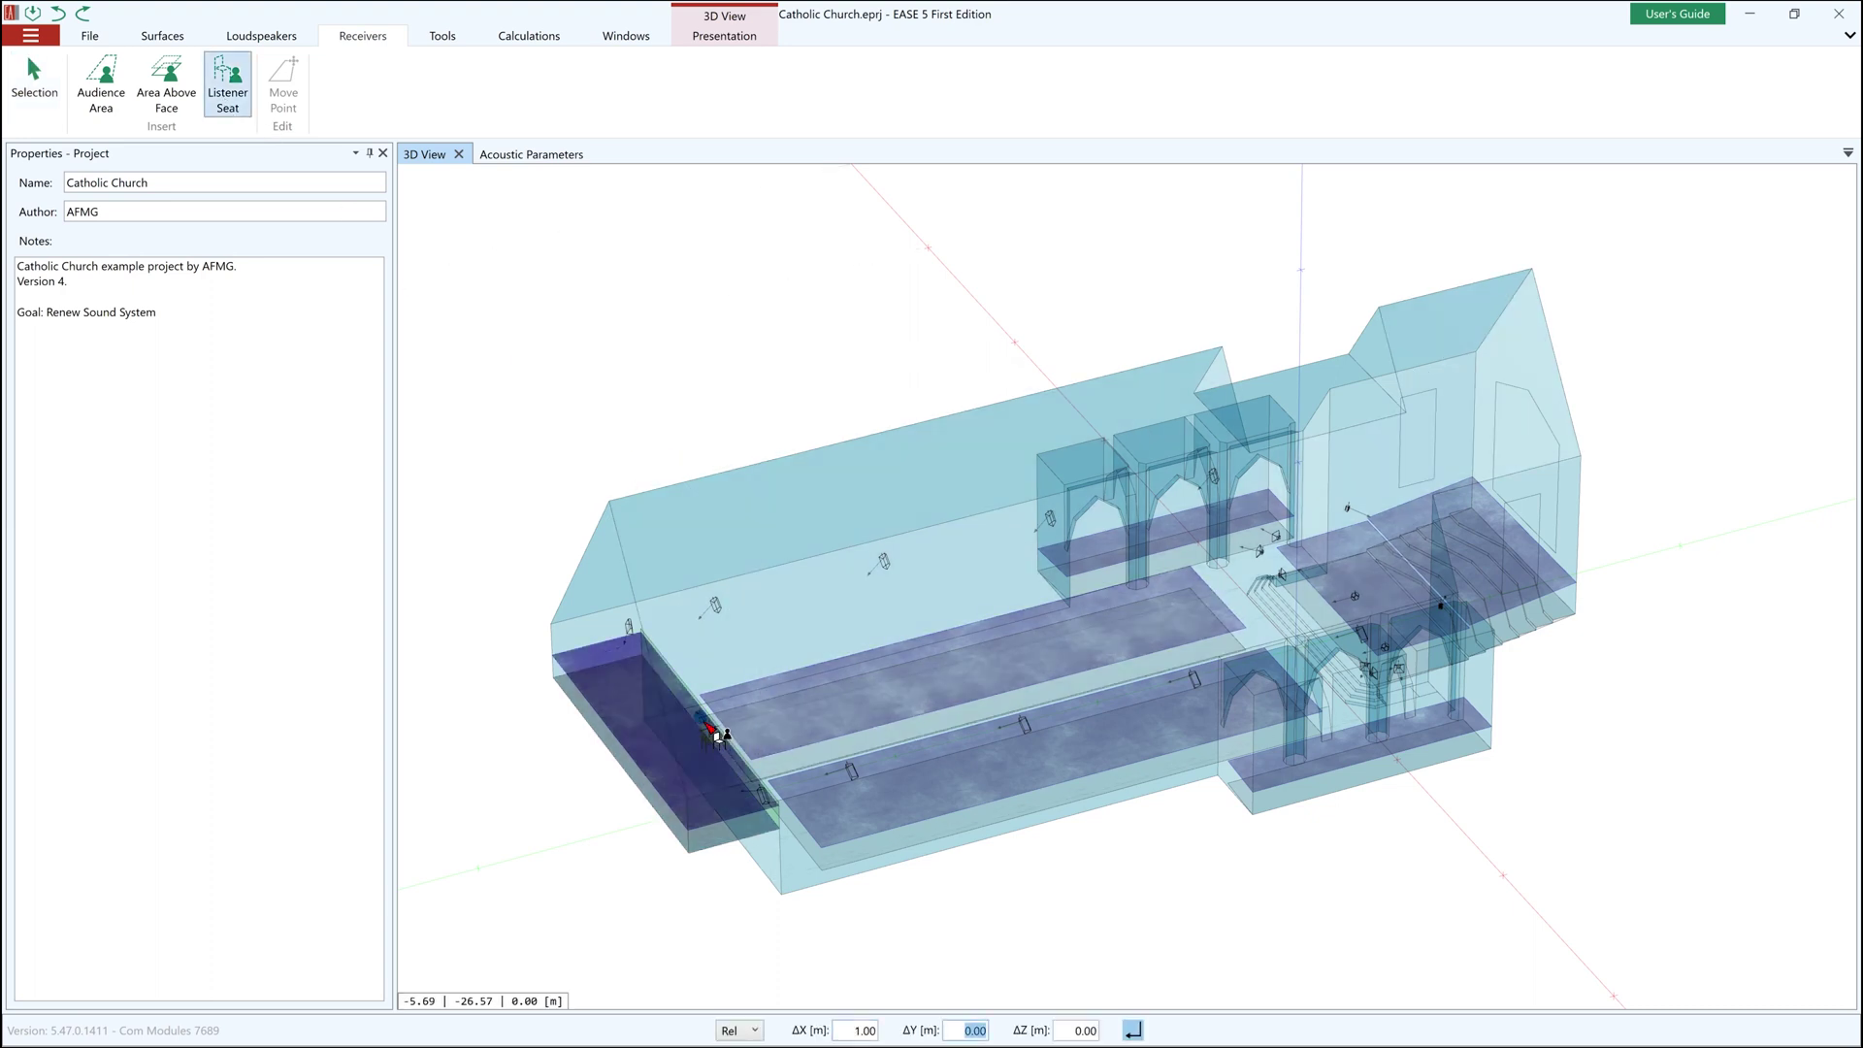
{"action": "key", "text": "Return"}
{"action": "key", "text": "Escape"}
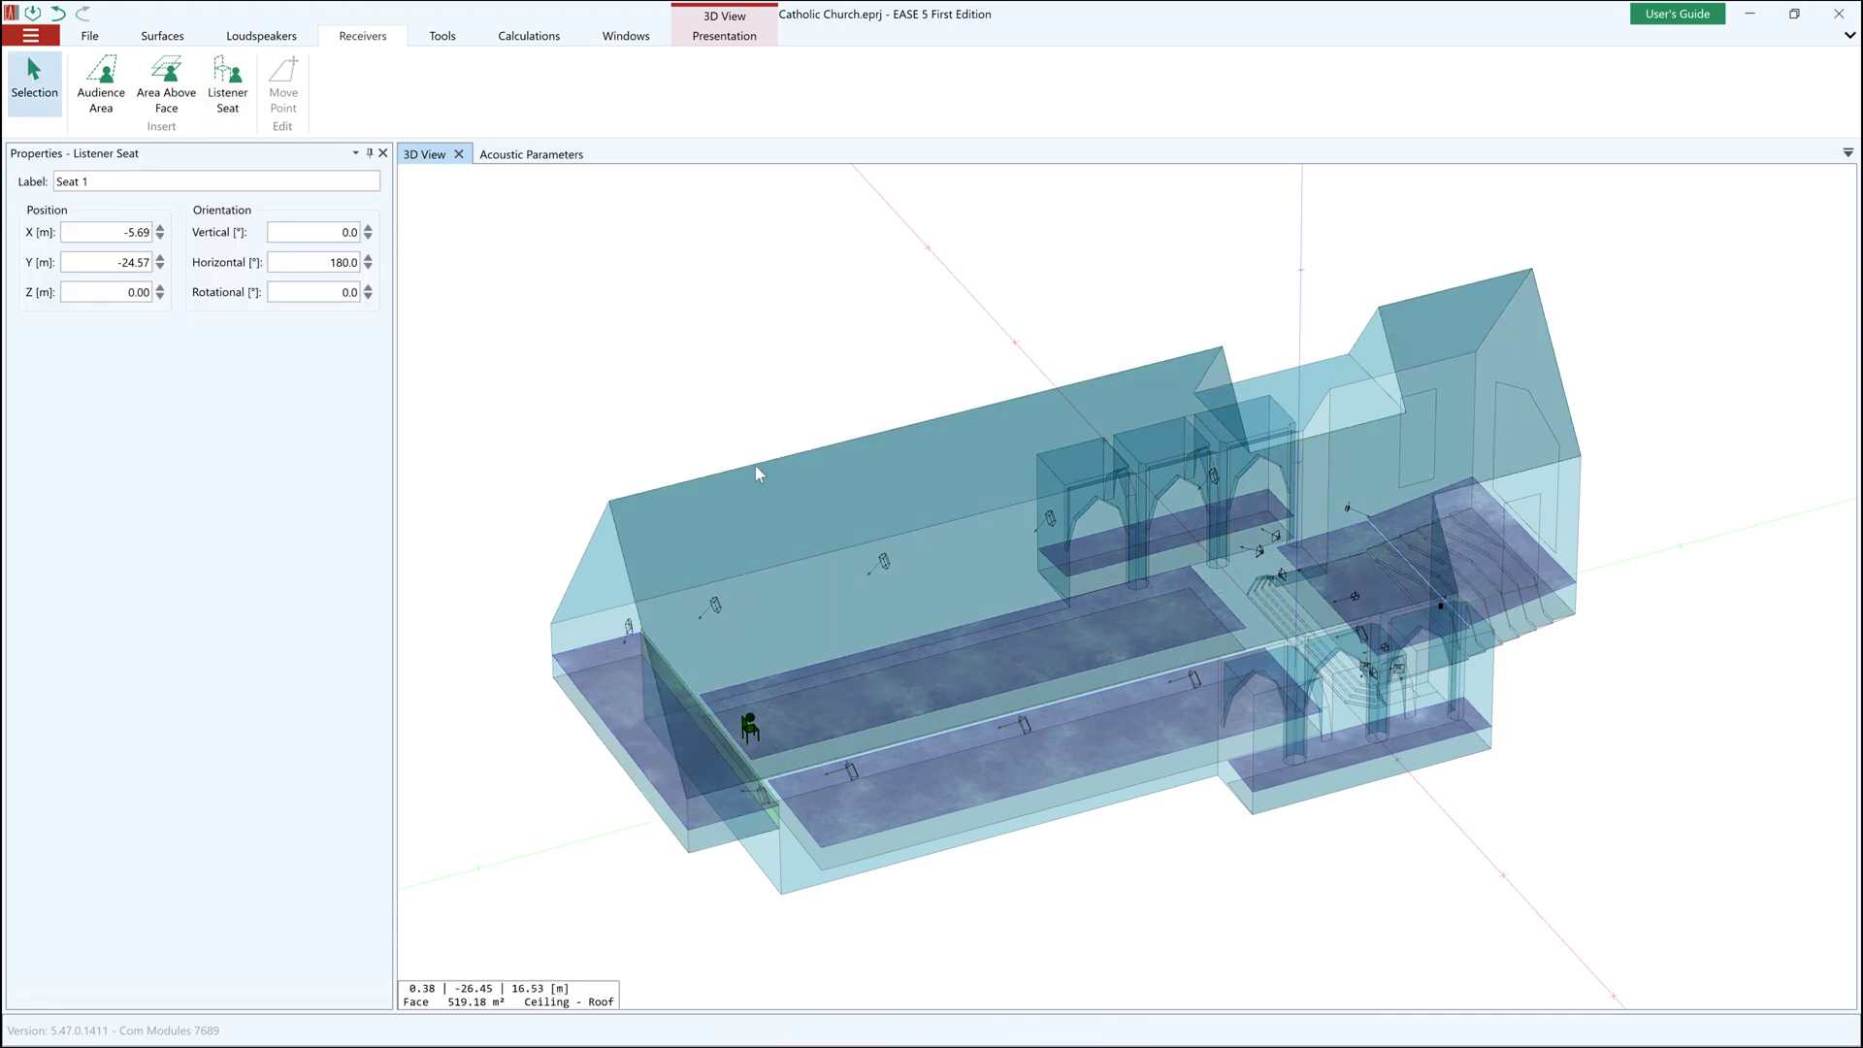
Duplicate Seat 1 into four copies along the nave using ΔX/ΔY offsets
{"action": "left_click", "coordinate": [442, 36]}
{"action": "left_click", "coordinate": [142, 78]}
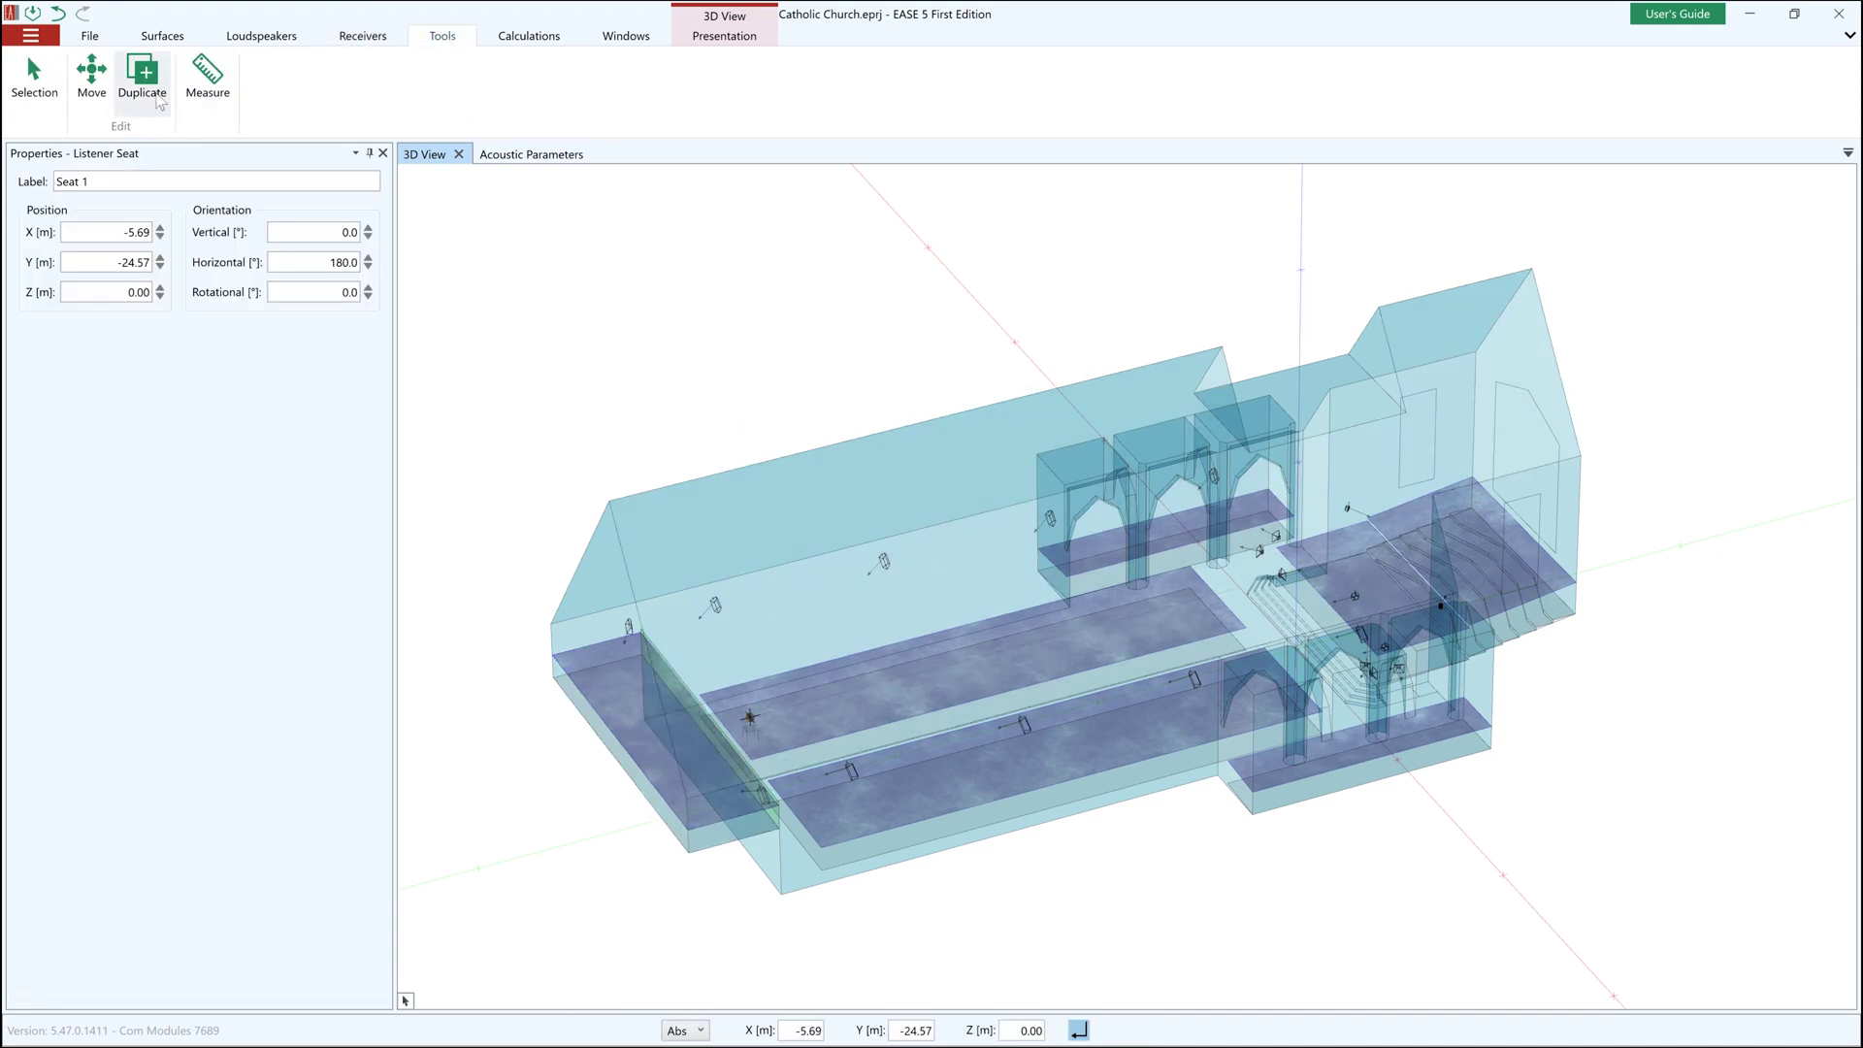
{"action": "left_click", "coordinate": [751, 723]}
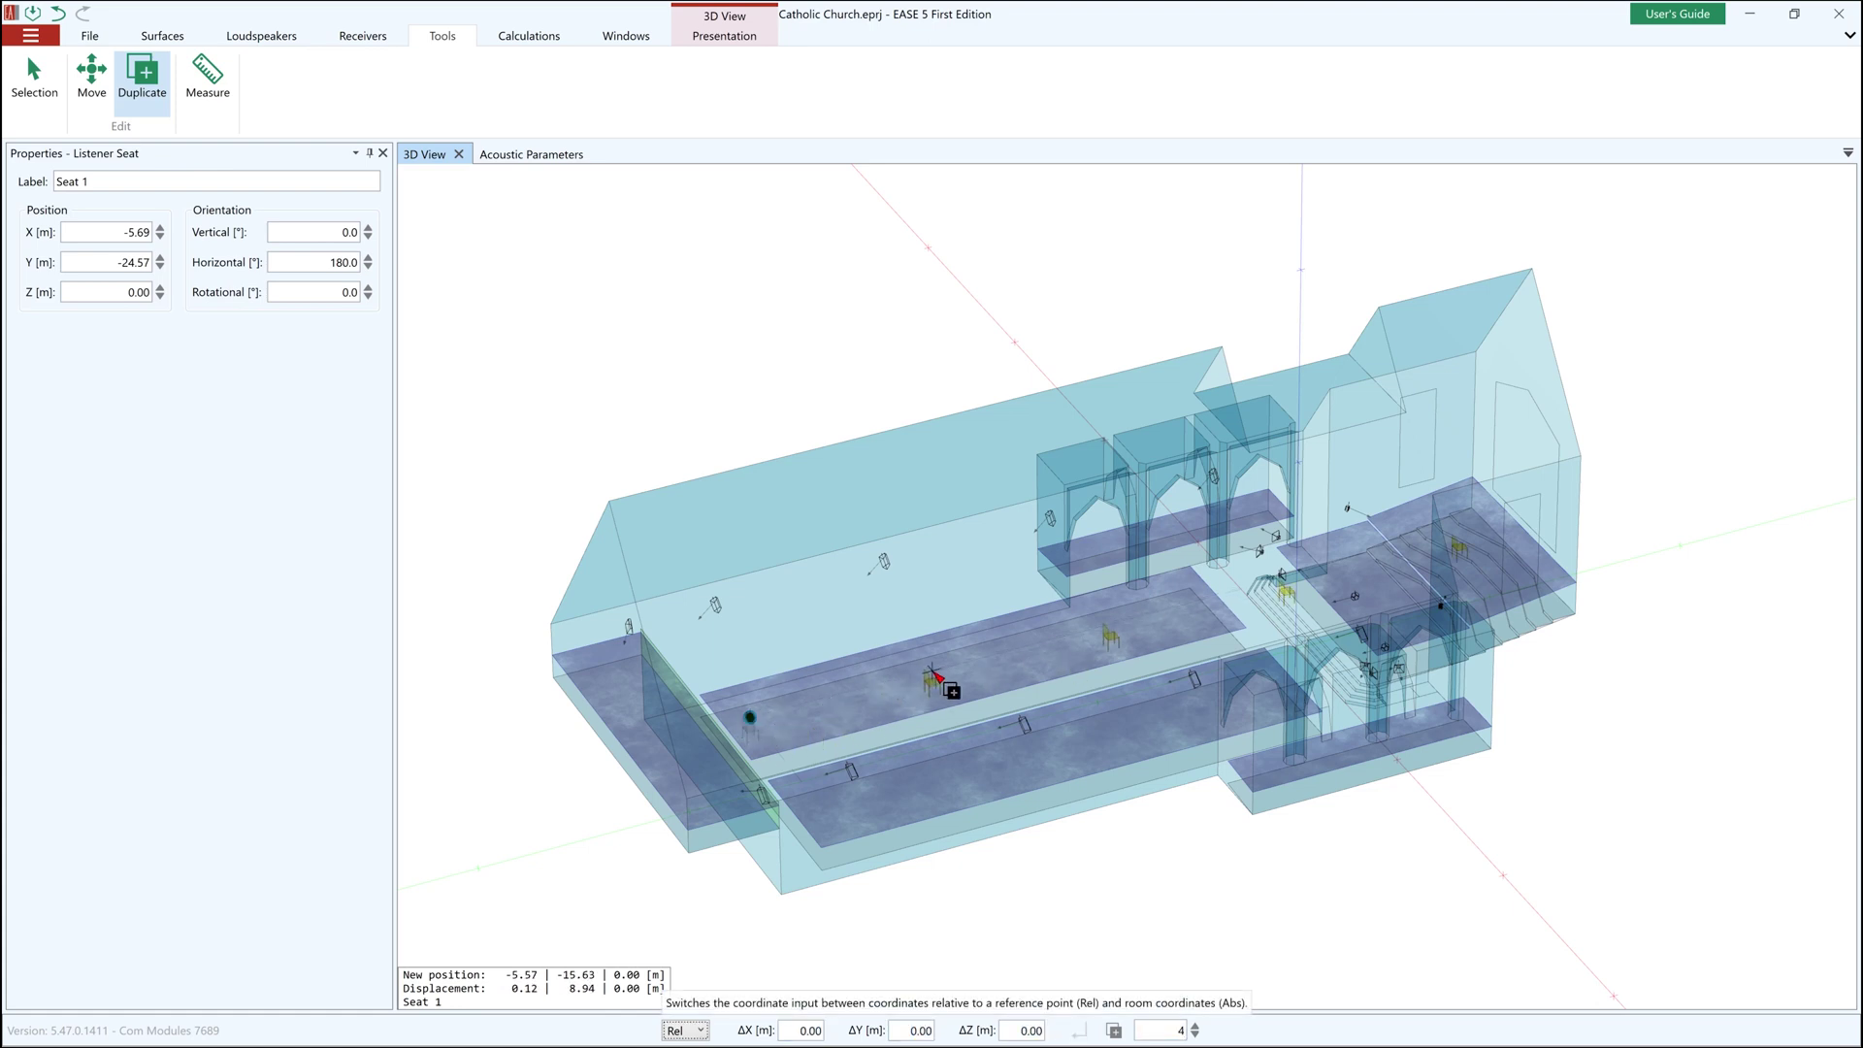
{"action": "key", "text": "Tab"}
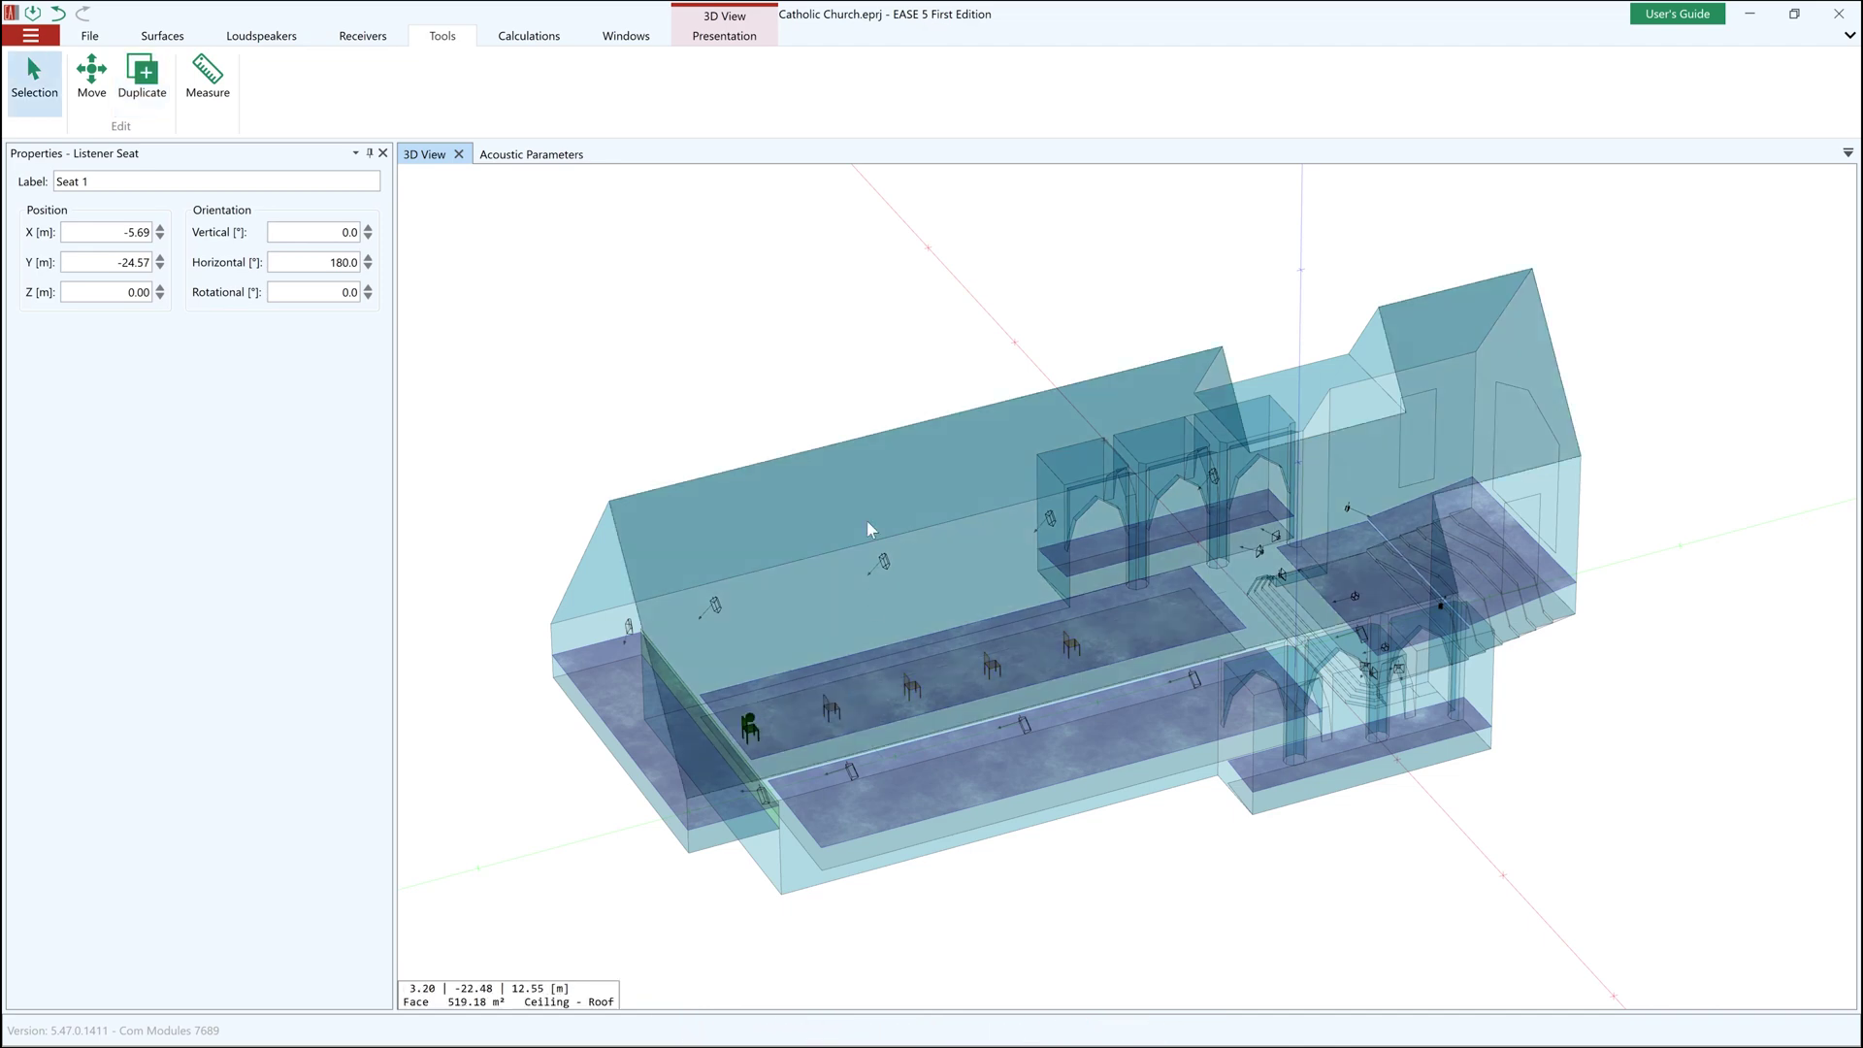
{"action": "key", "text": "Return"}
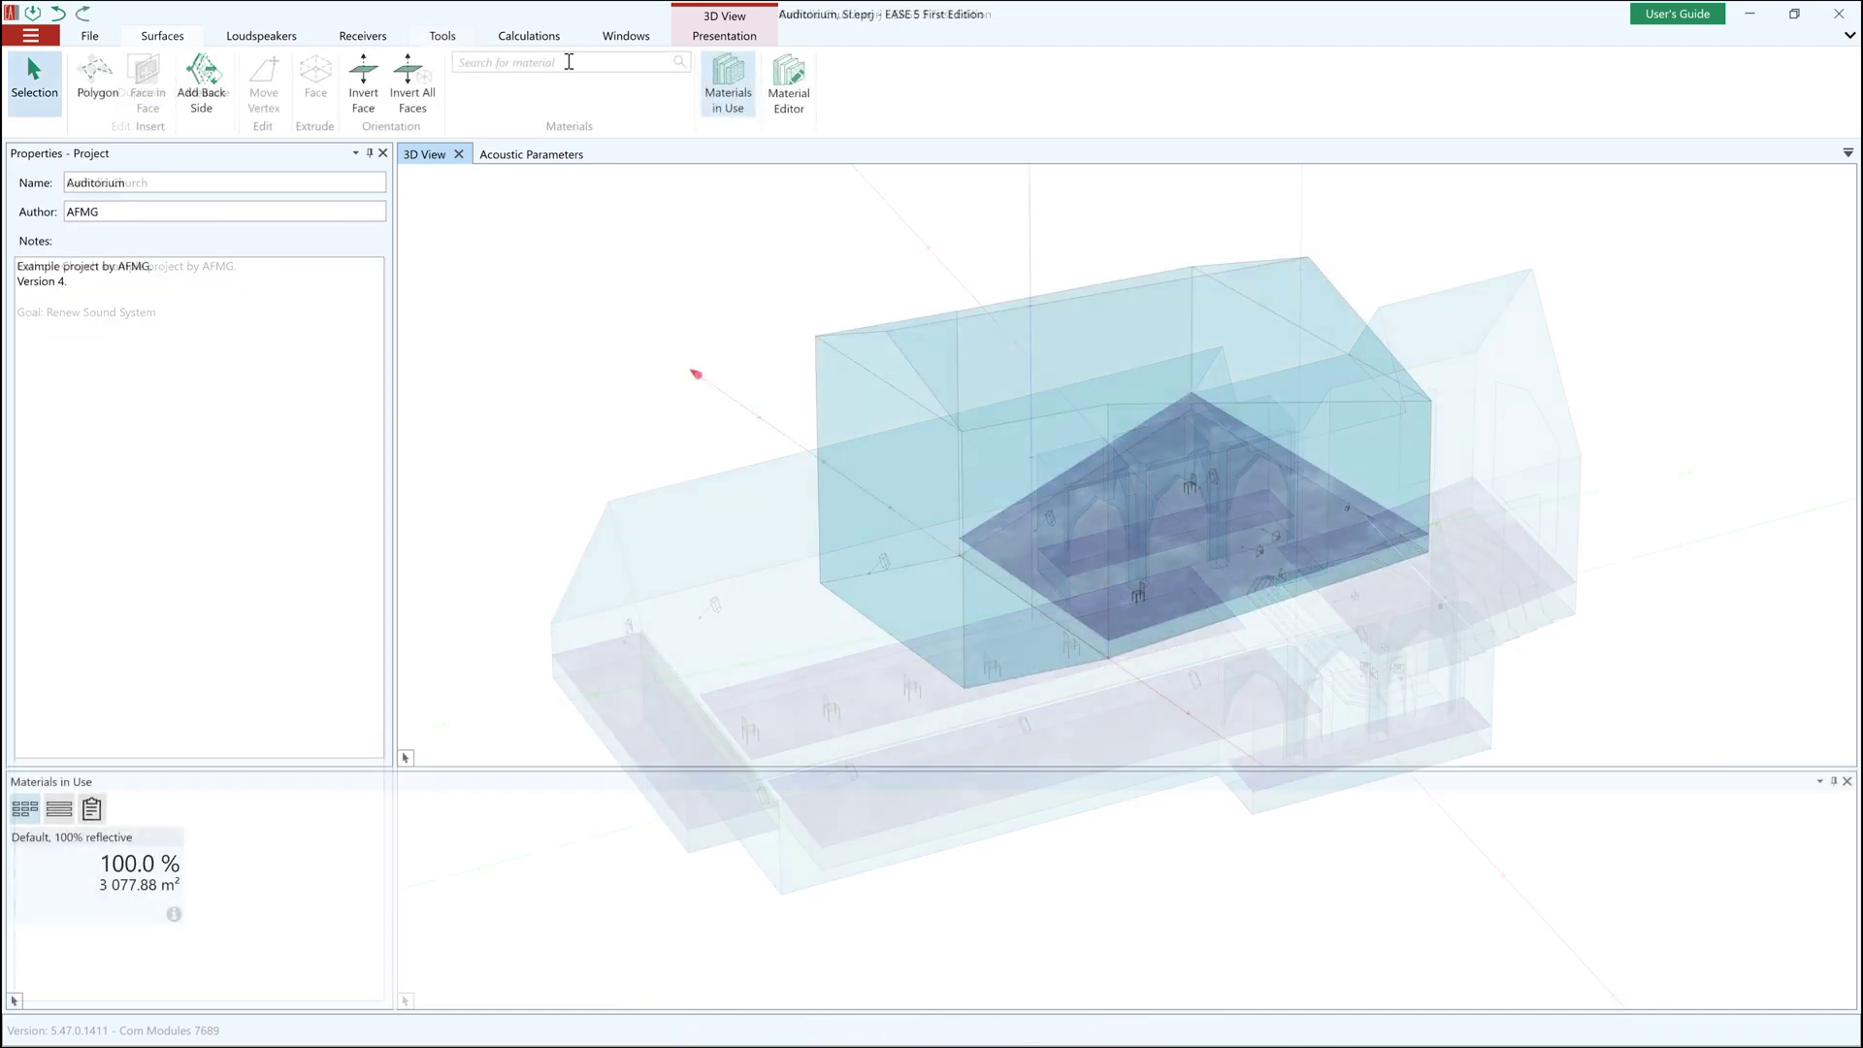
Apply Seating, light upholstery to the floor and Soft, porous material to the left wall
{"action": "left_click", "coordinate": [569, 62]}
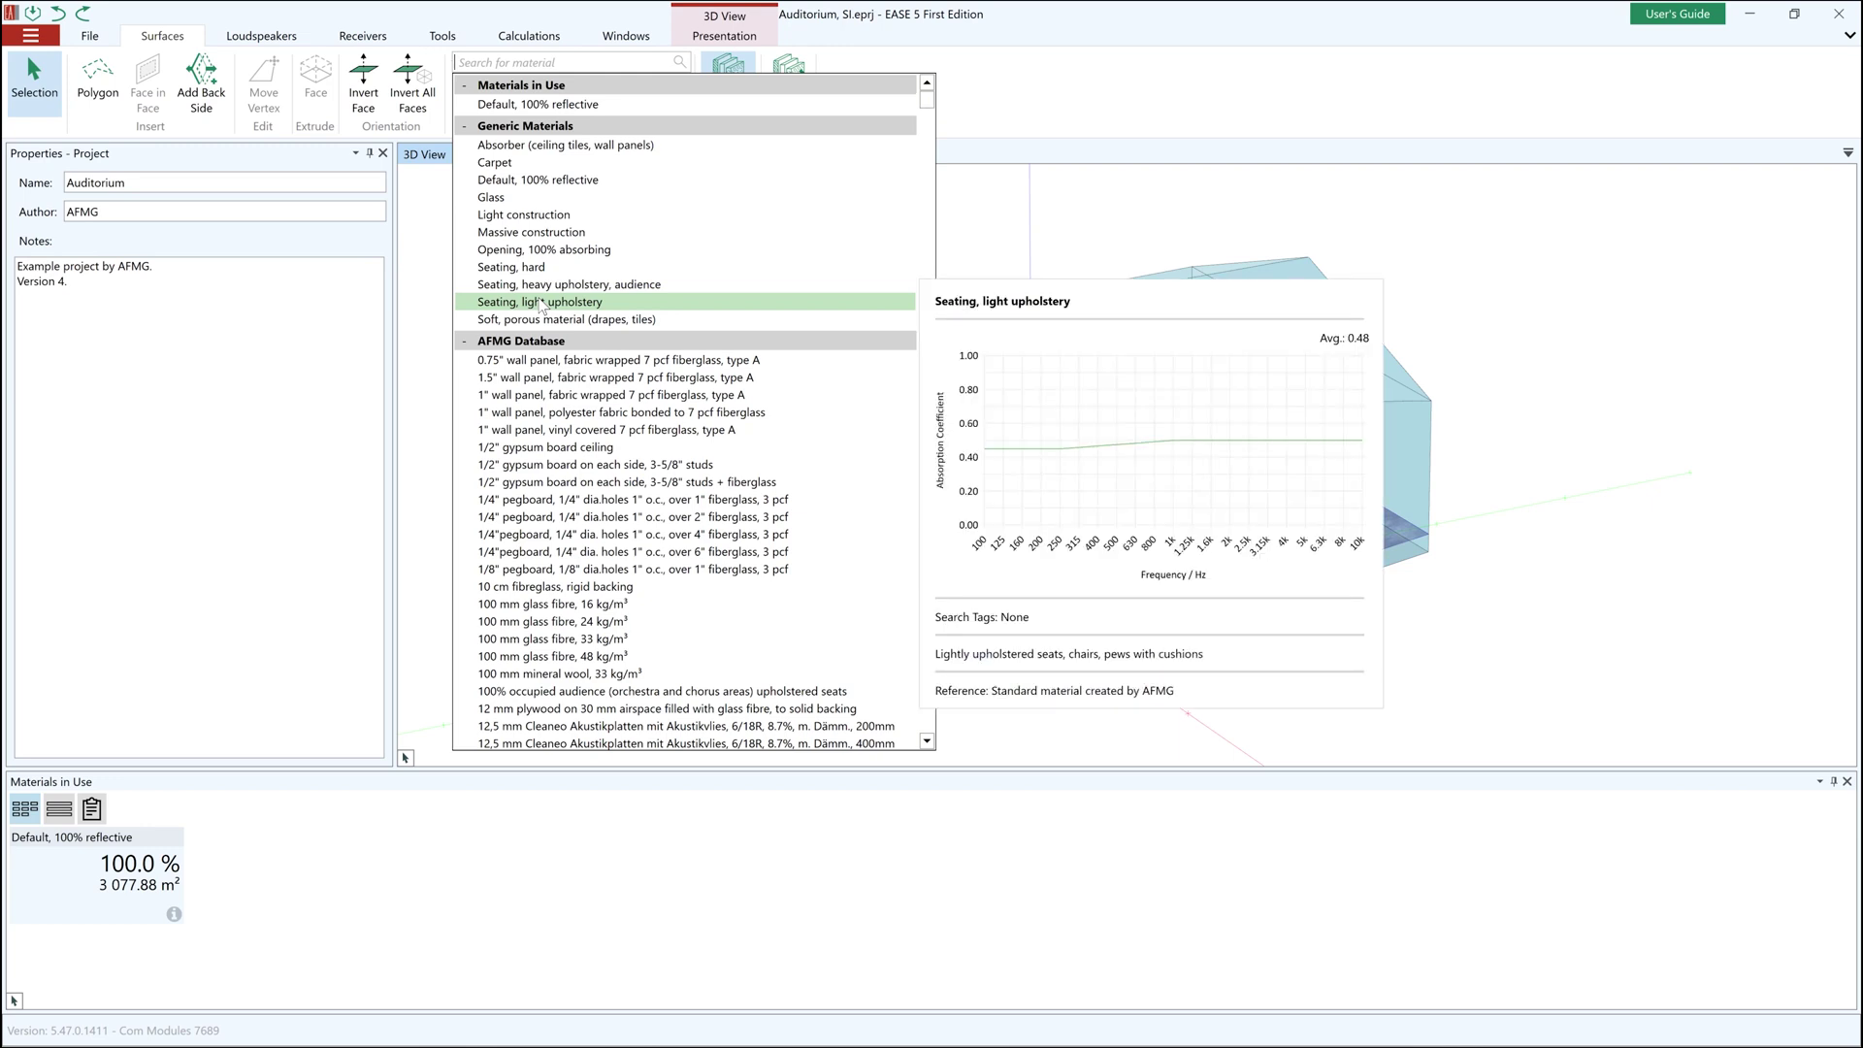
{"action": "left_click", "coordinate": [540, 301]}
{"action": "left_click_drag", "start_coordinate": [1325, 632], "coordinate": [1097, 529]}
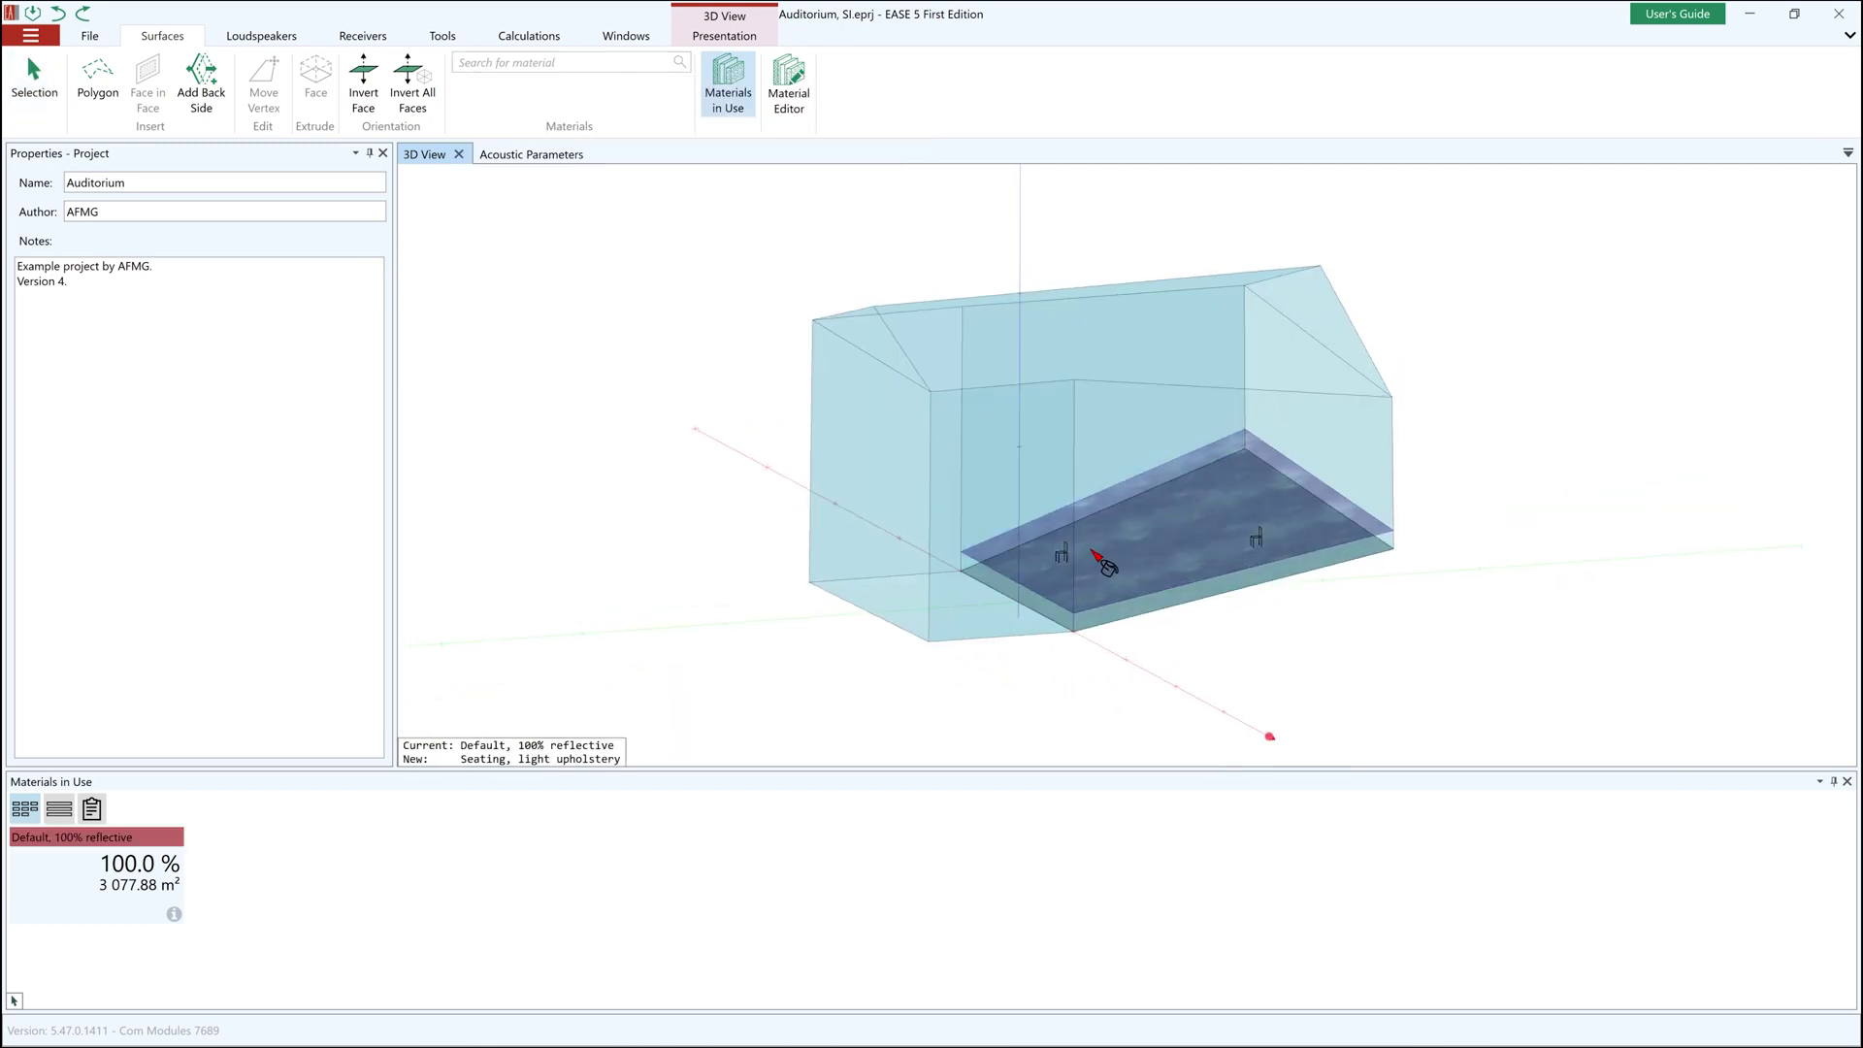
{"action": "left_click", "coordinate": [1097, 544]}
{"action": "left_click", "coordinate": [612, 61]}
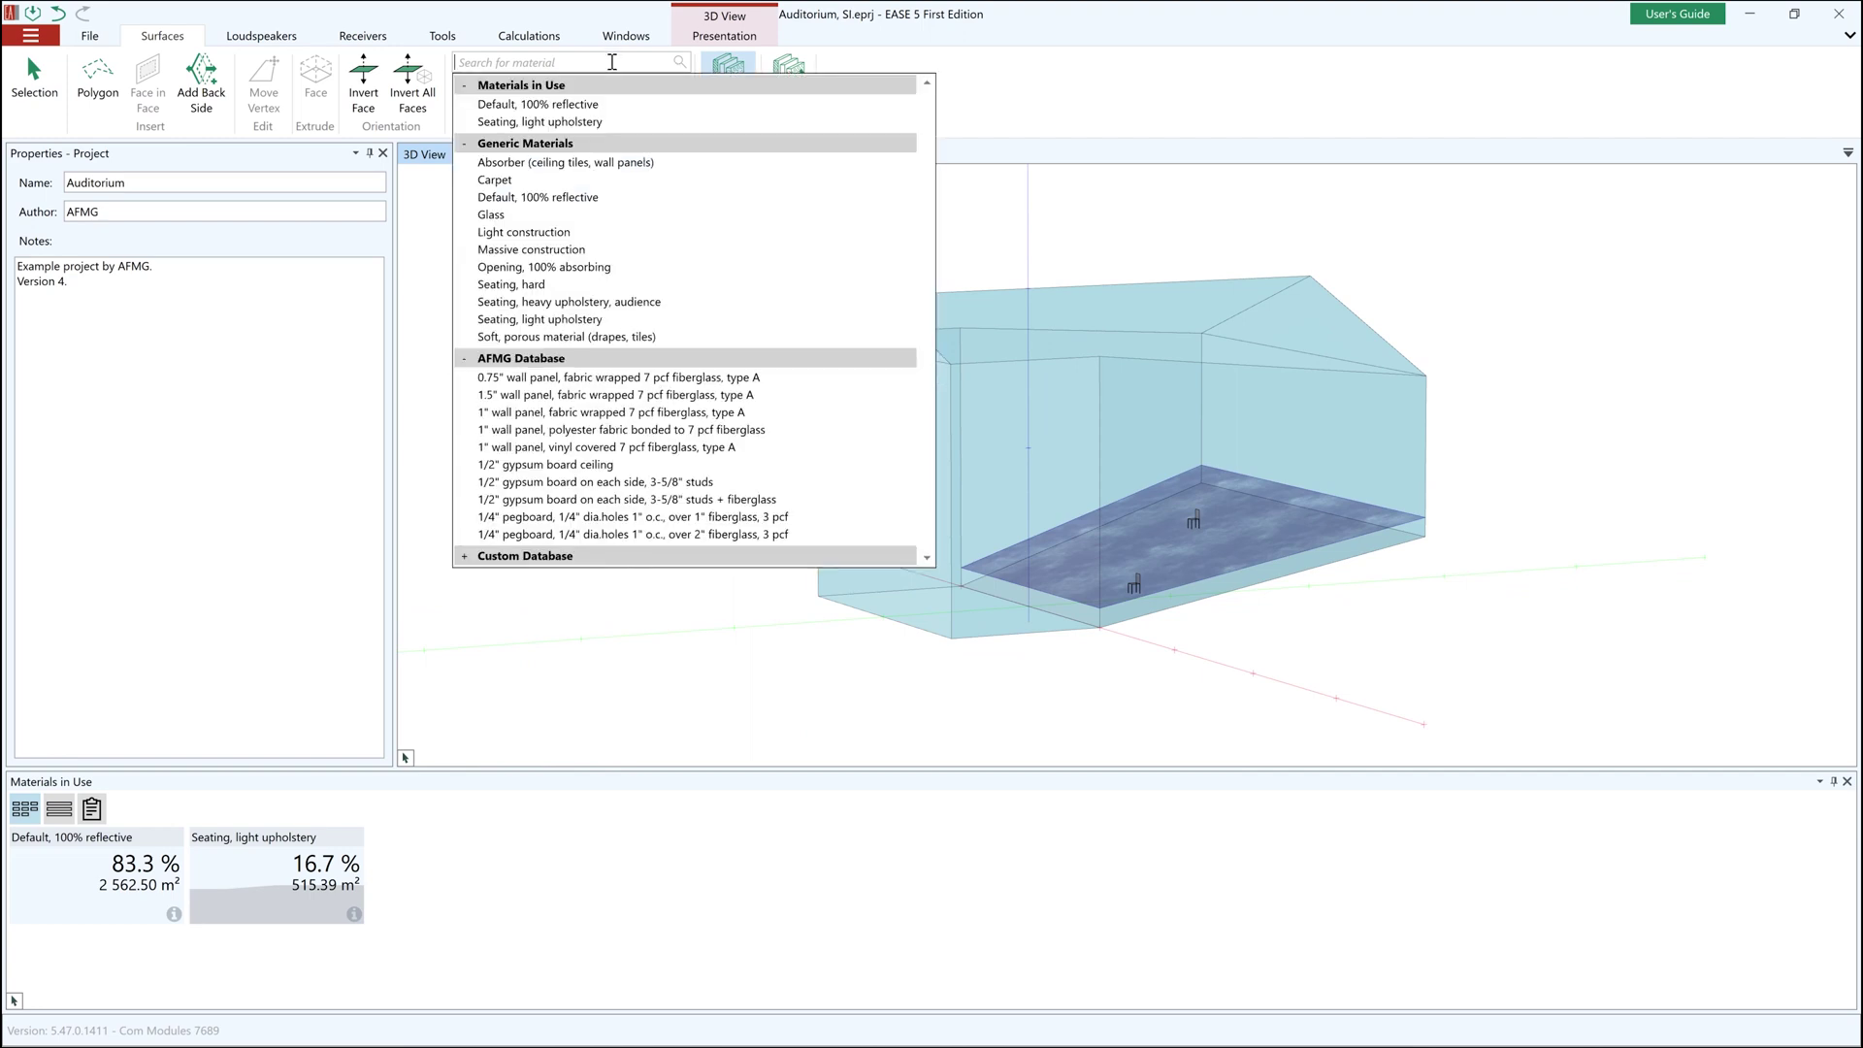
{"action": "left_click", "coordinate": [573, 337]}
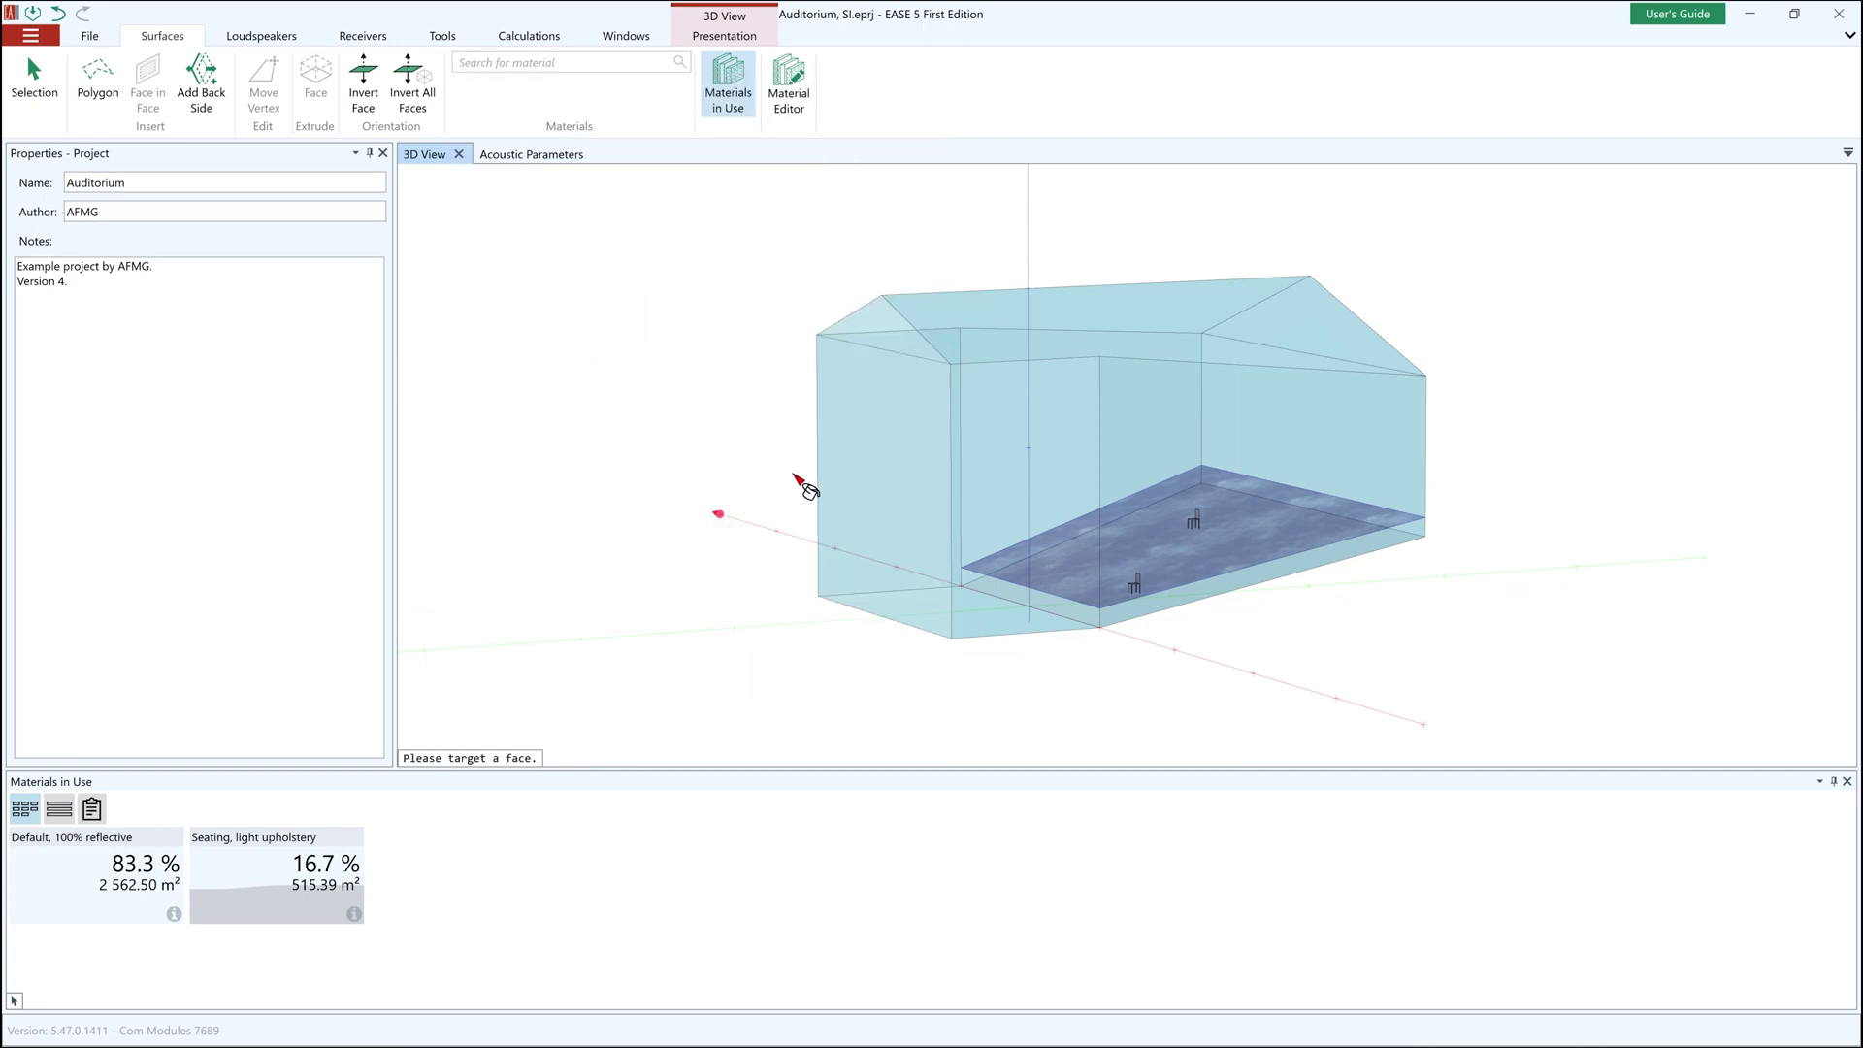
{"action": "left_click", "coordinate": [879, 476]}
{"action": "key", "text": "Escape"}
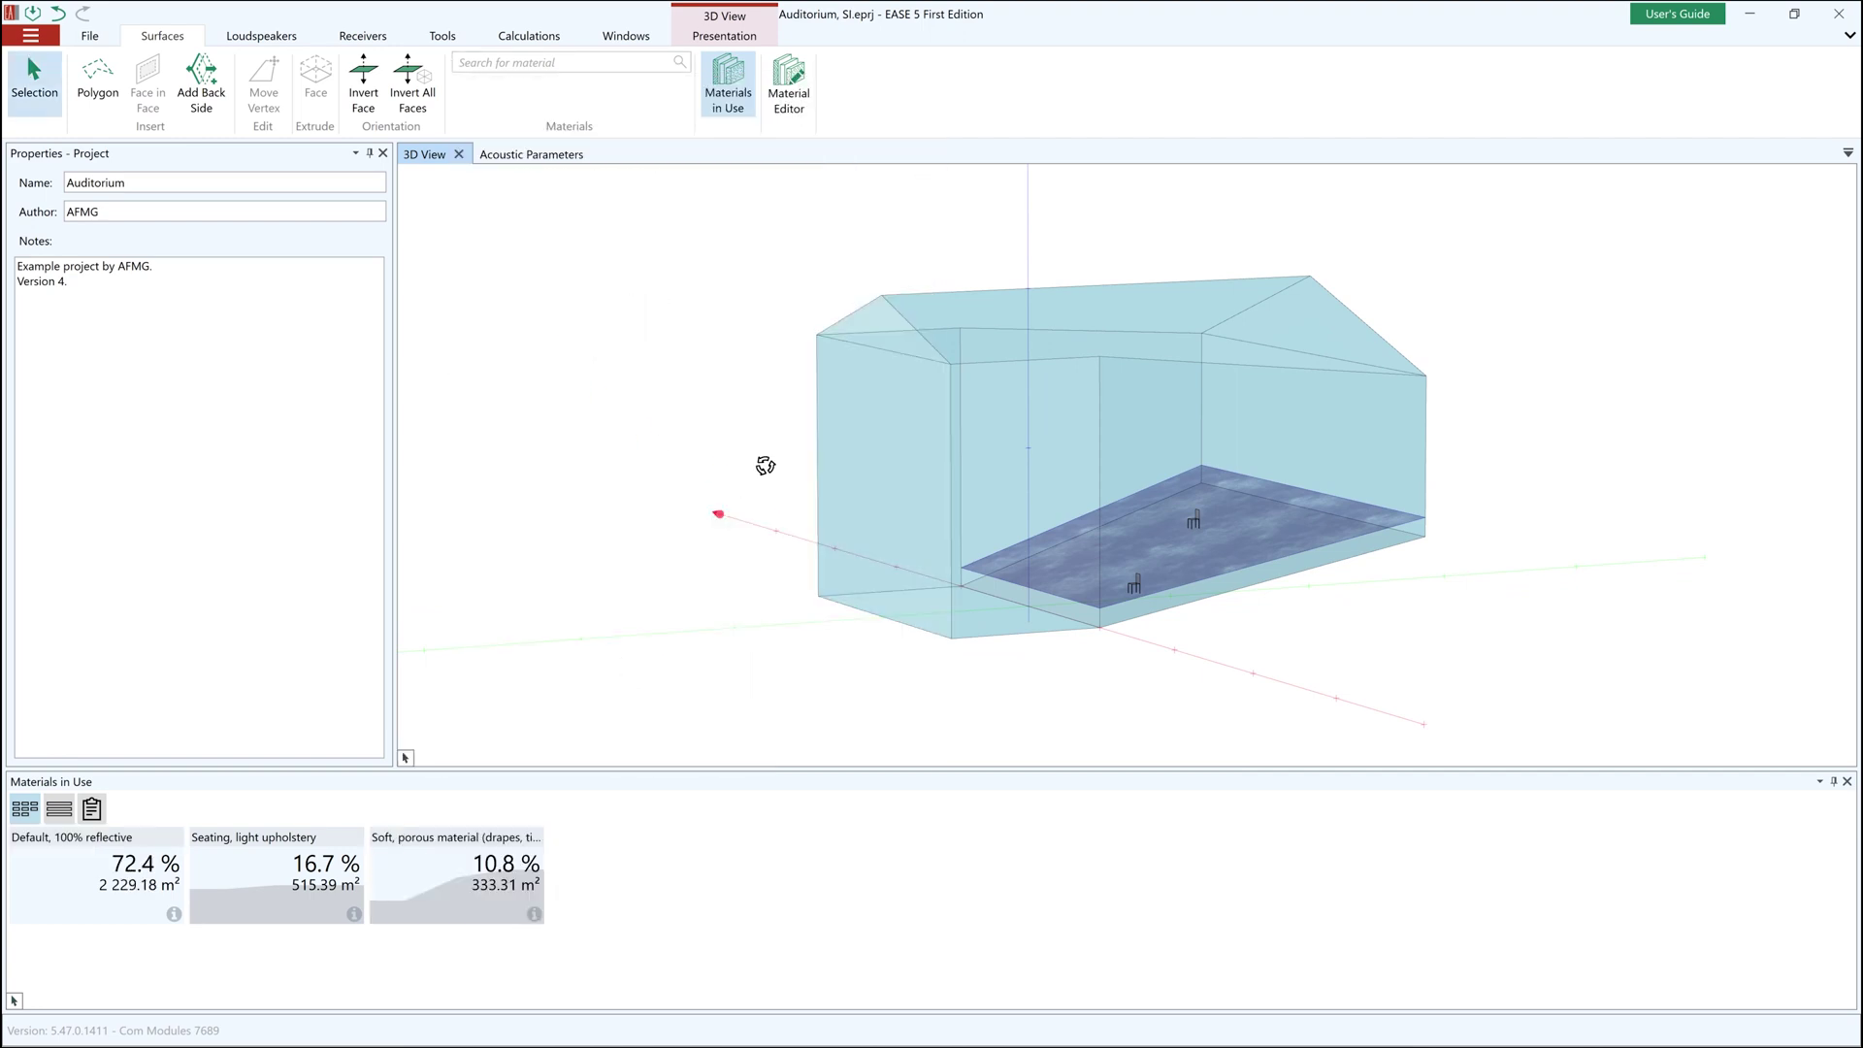
Select nine wall, roof and floor faces and assign them Light construction
{"action": "left_click_drag", "start_coordinate": [762, 462], "coordinate": [853, 571]}
{"action": "left_click", "coordinate": [1085, 582]}
{"action": "left_click", "coordinate": [932, 389], "text": "ctrl"}
{"action": "left_click", "coordinate": [999, 378], "text": "ctrl"}
{"action": "left_click", "coordinate": [1377, 446], "text": "ctrl"}
{"action": "left_click_drag", "start_coordinate": [1567, 453], "coordinate": [1003, 421]}
{"action": "left_click", "coordinate": [1003, 420], "text": "ctrl"}
{"action": "left_click", "coordinate": [1035, 499], "text": "ctrl"}
{"action": "left_click", "coordinate": [1174, 376], "text": "ctrl"}
{"action": "left_click_drag", "start_coordinate": [1174, 376], "coordinate": [1110, 491]}
{"action": "left_click", "coordinate": [1111, 491], "text": "ctrl"}
{"action": "left_click", "coordinate": [981, 466], "text": "ctrl"}
{"action": "left_click", "coordinate": [492, 61]}
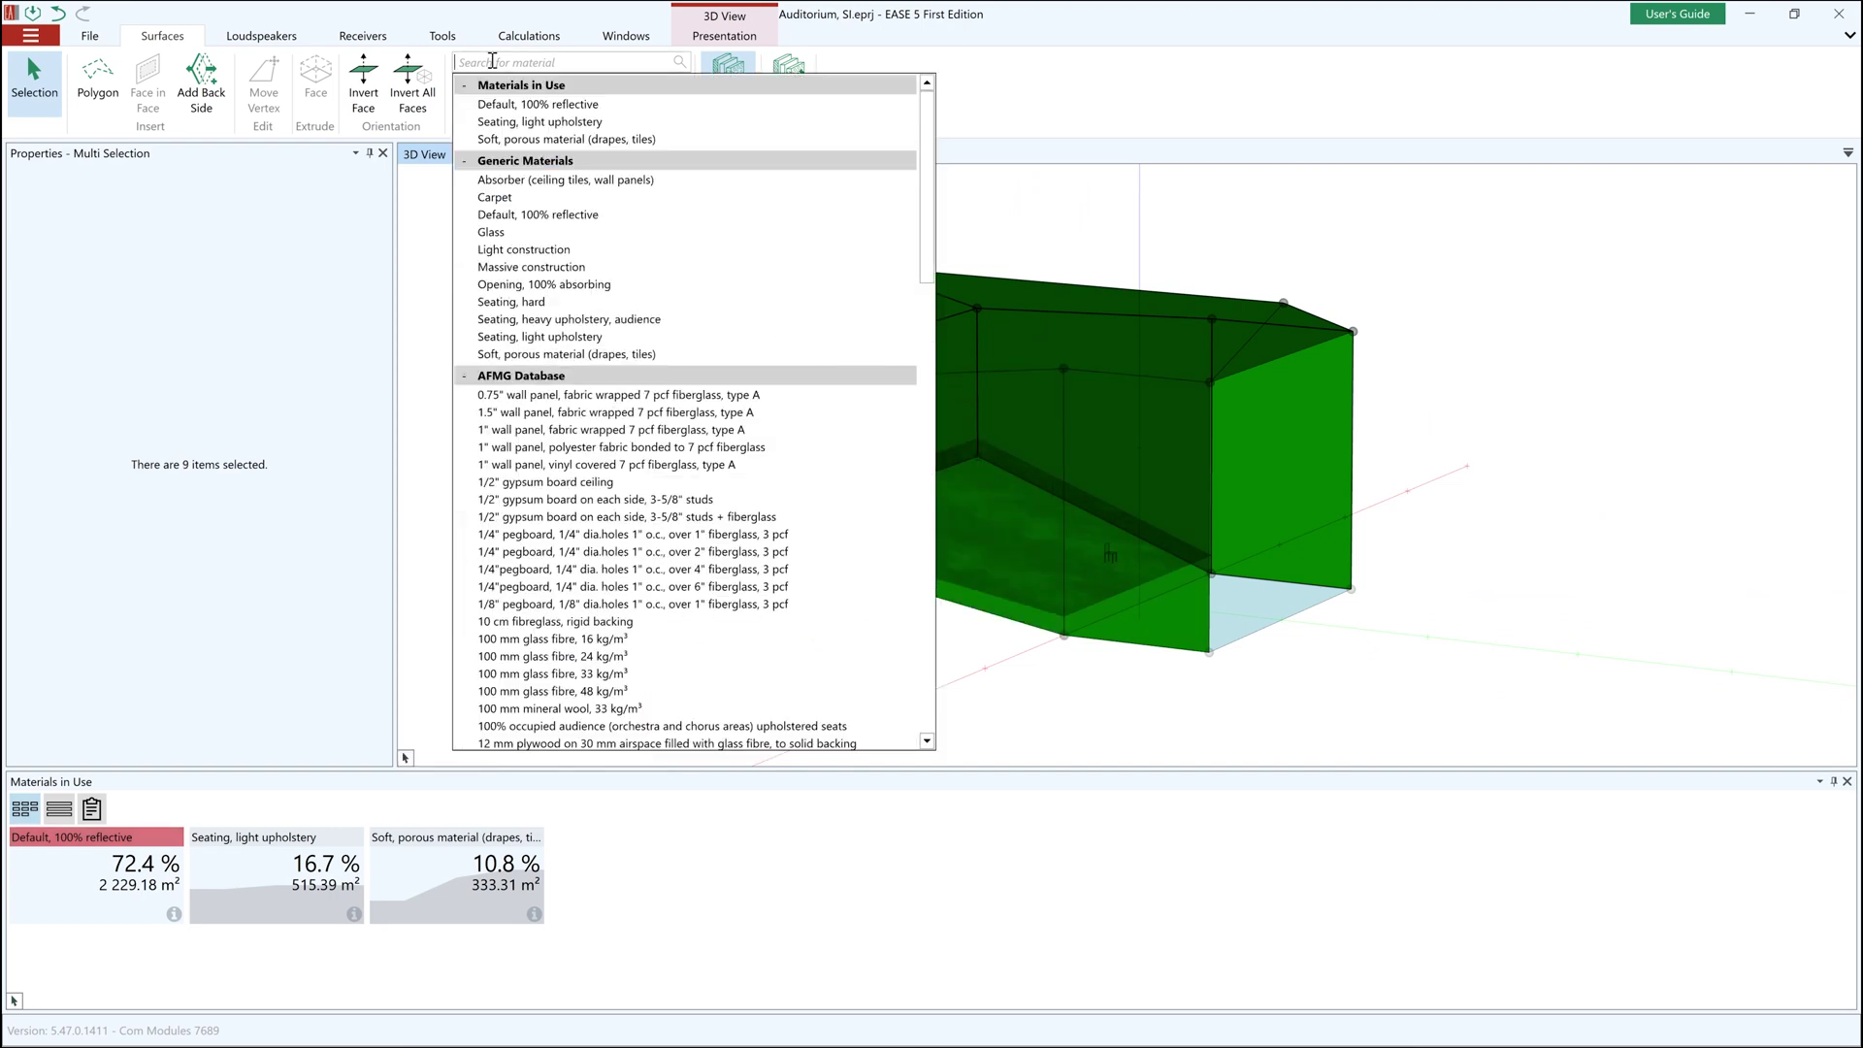
{"action": "left_click", "coordinate": [548, 250]}
Assign Massive construction in place of the default material
{"action": "left_click", "coordinate": [572, 64]}
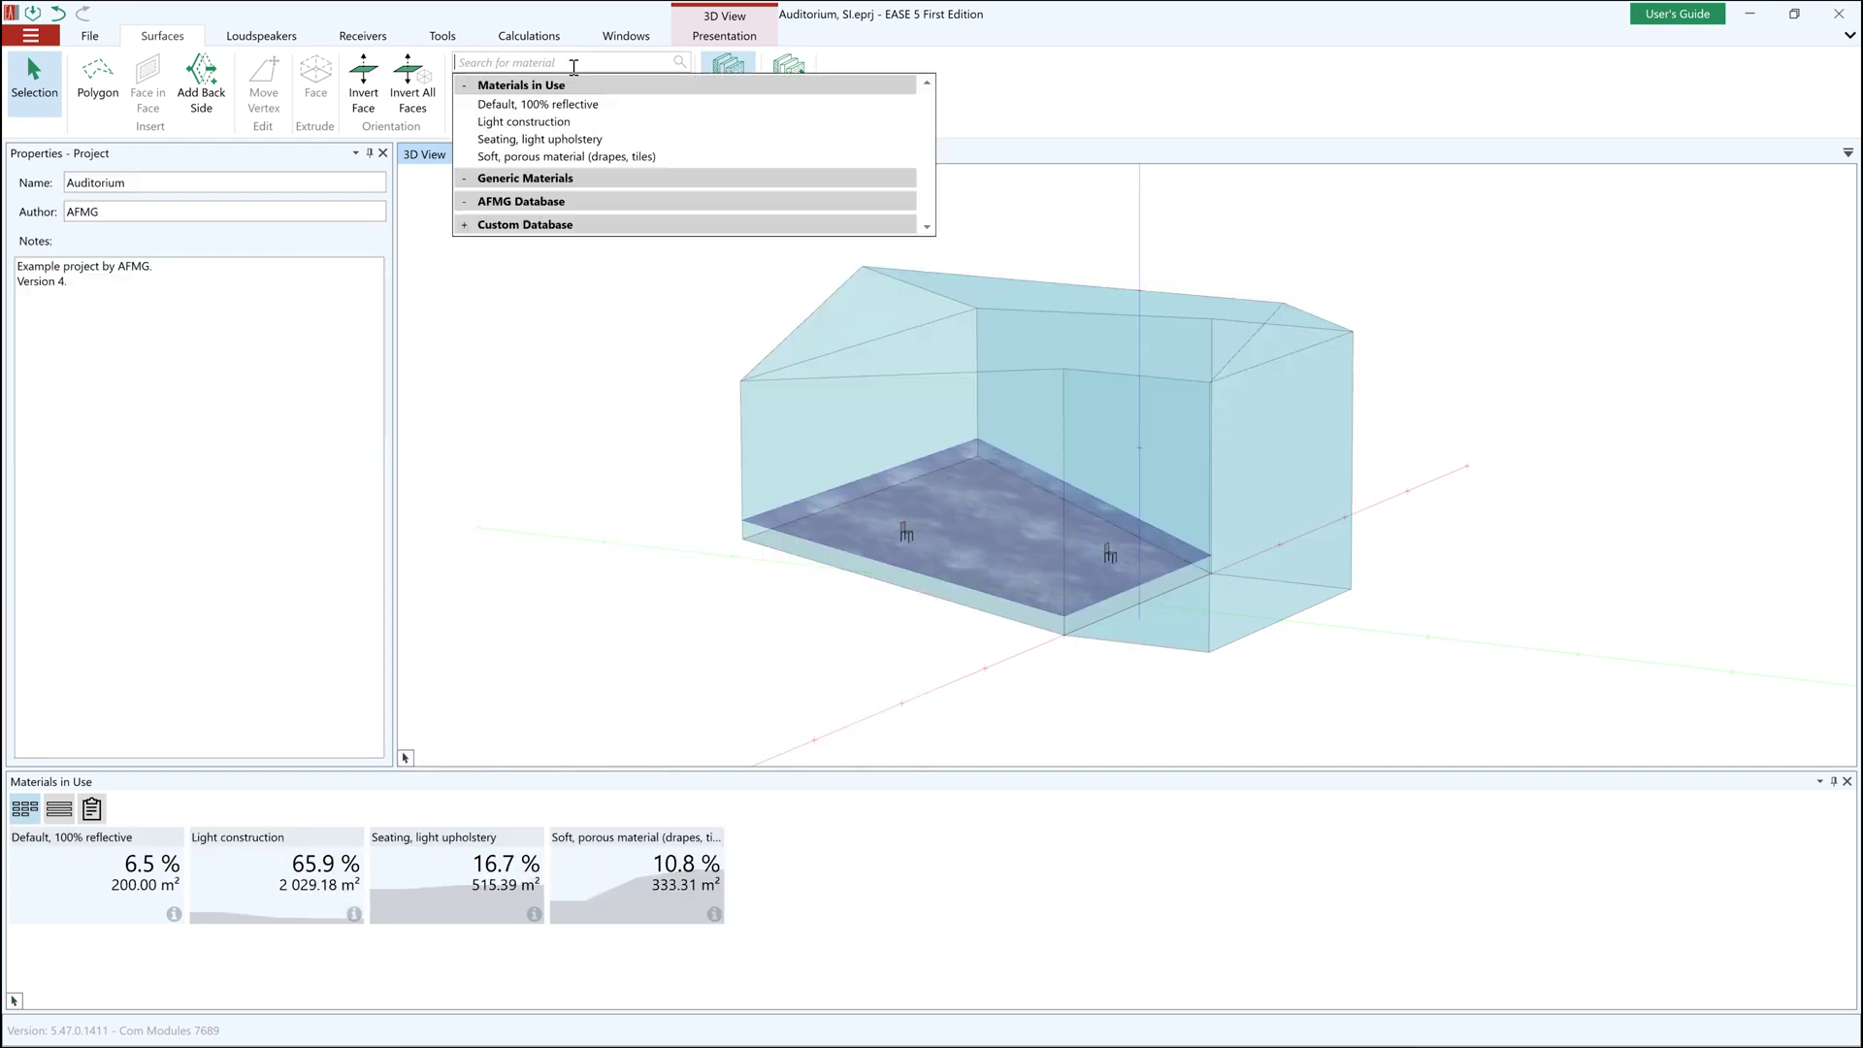
{"action": "left_click", "coordinate": [529, 267]}
{"action": "middle_click_drag", "start_coordinate": [1611, 743], "coordinate": [874, 624]}
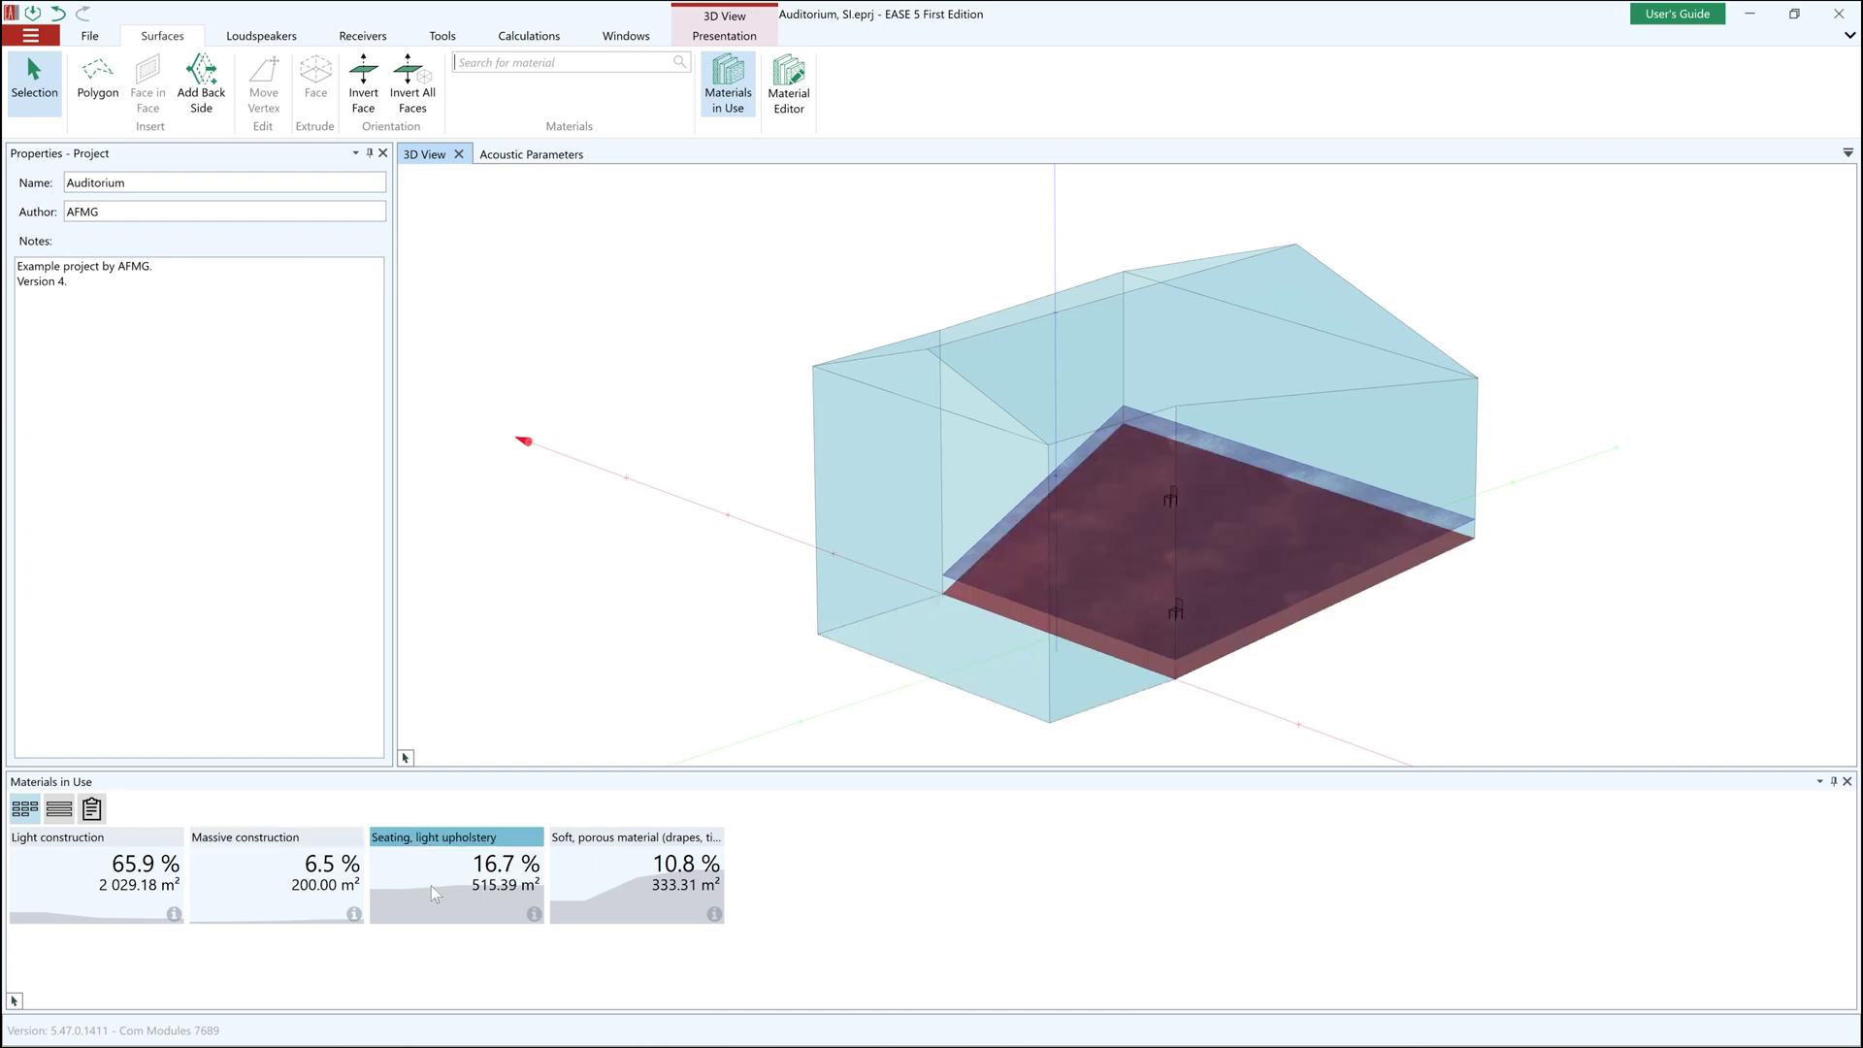
Replace the light upholstery seating with Seating, heavy upholstery, audience on 515.39 m²
{"action": "mouse_move", "coordinate": [356, 916]}
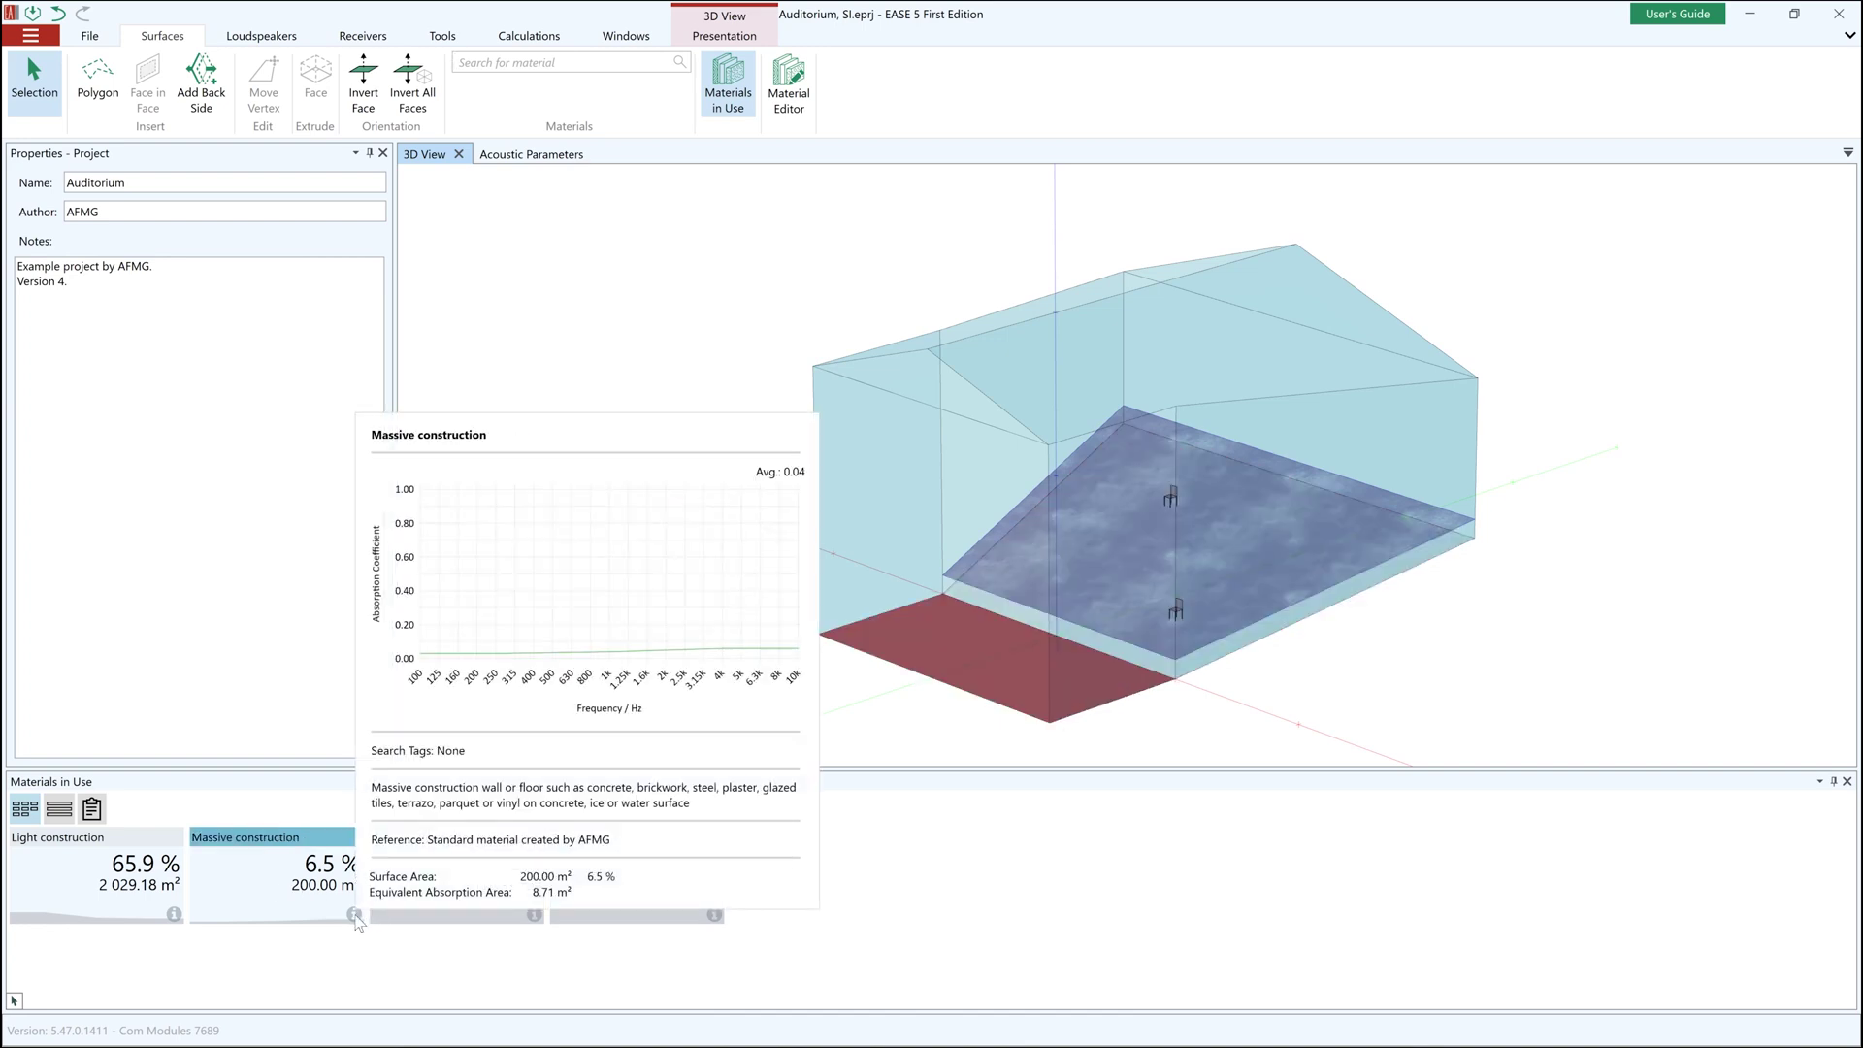
{"action": "mouse_move", "coordinate": [174, 915]}
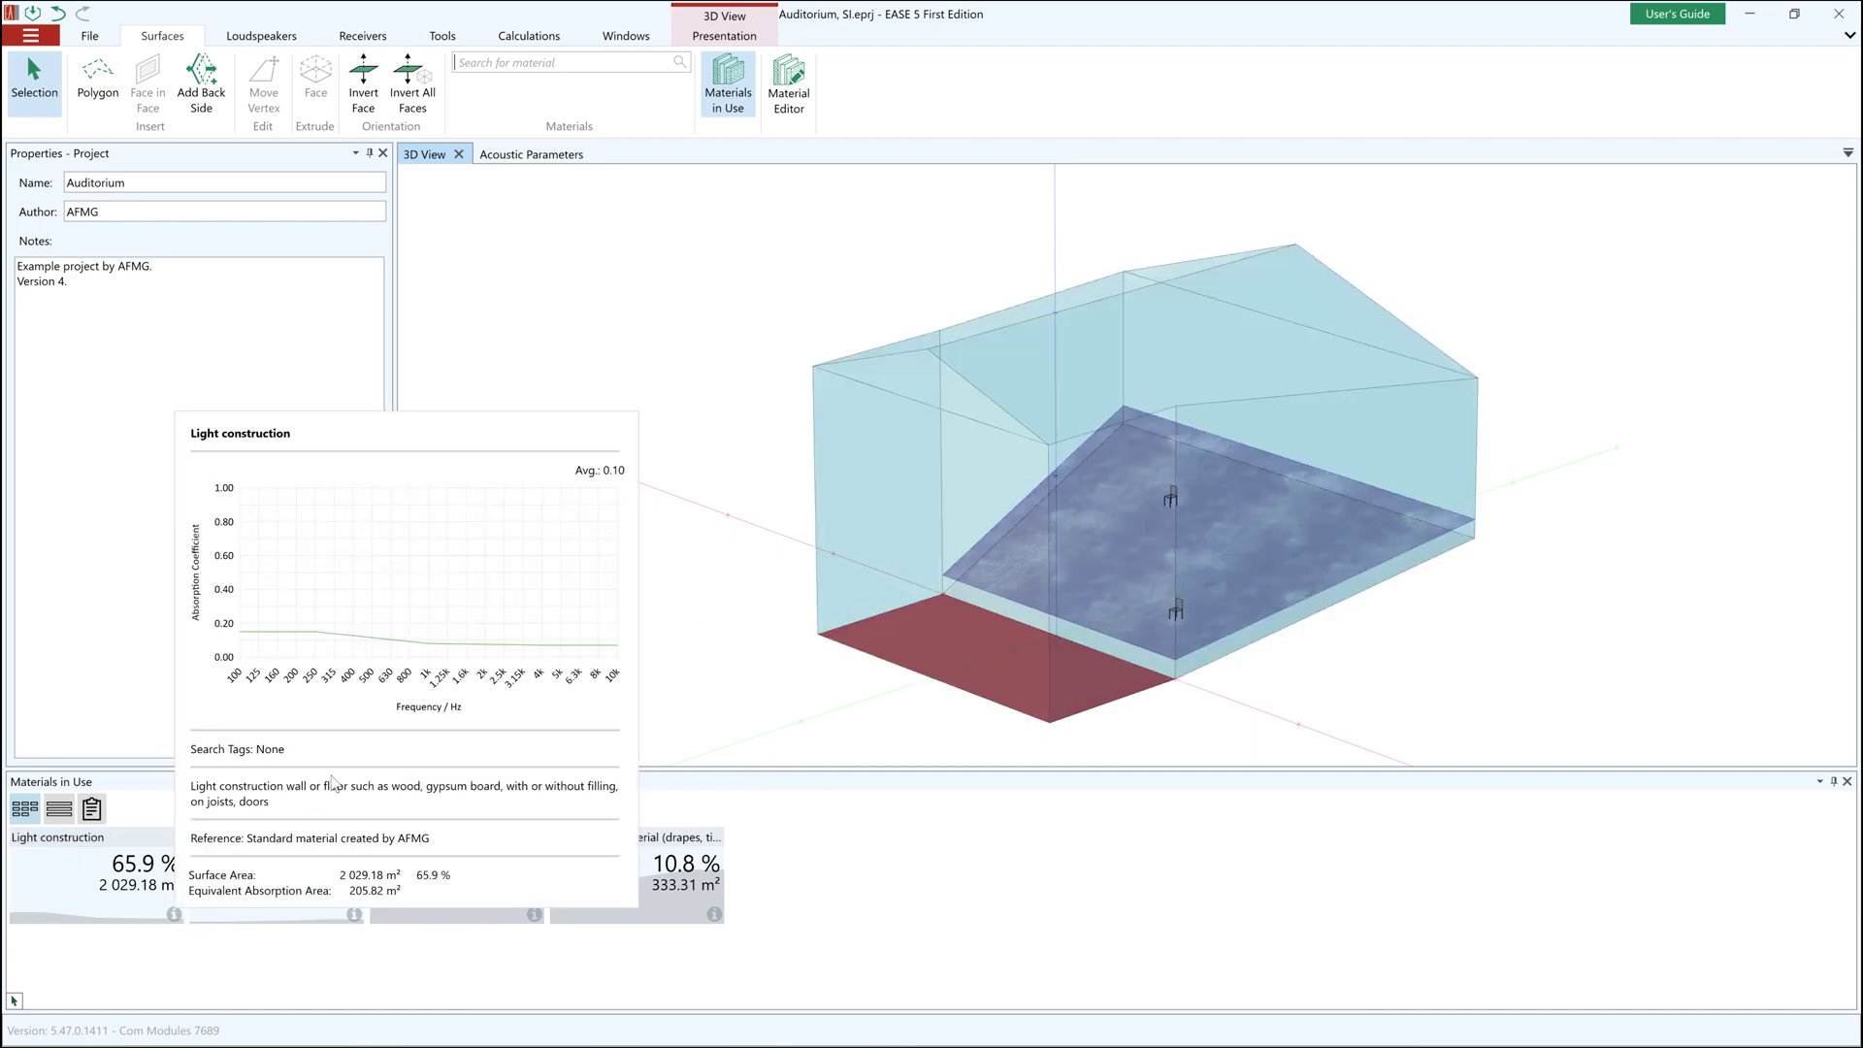
{"action": "left_click", "coordinate": [624, 61]}
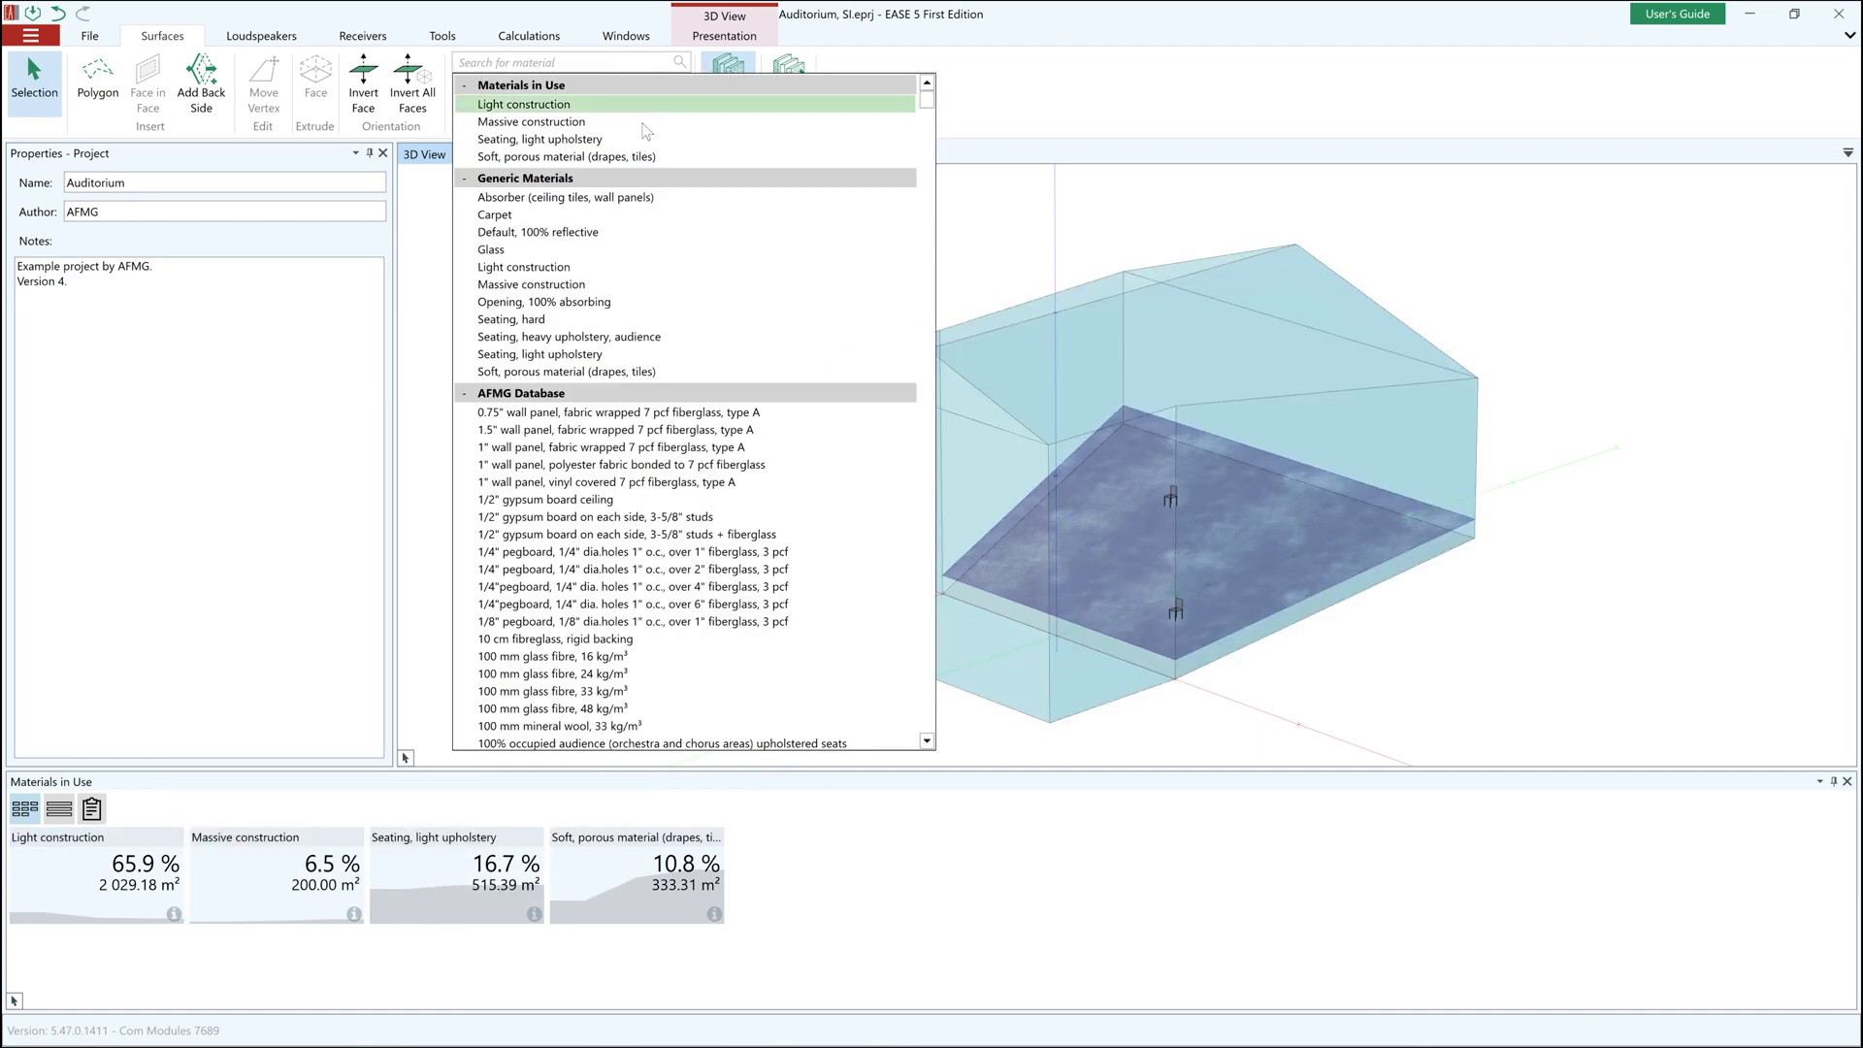
{"action": "left_click", "coordinate": [633, 337]}
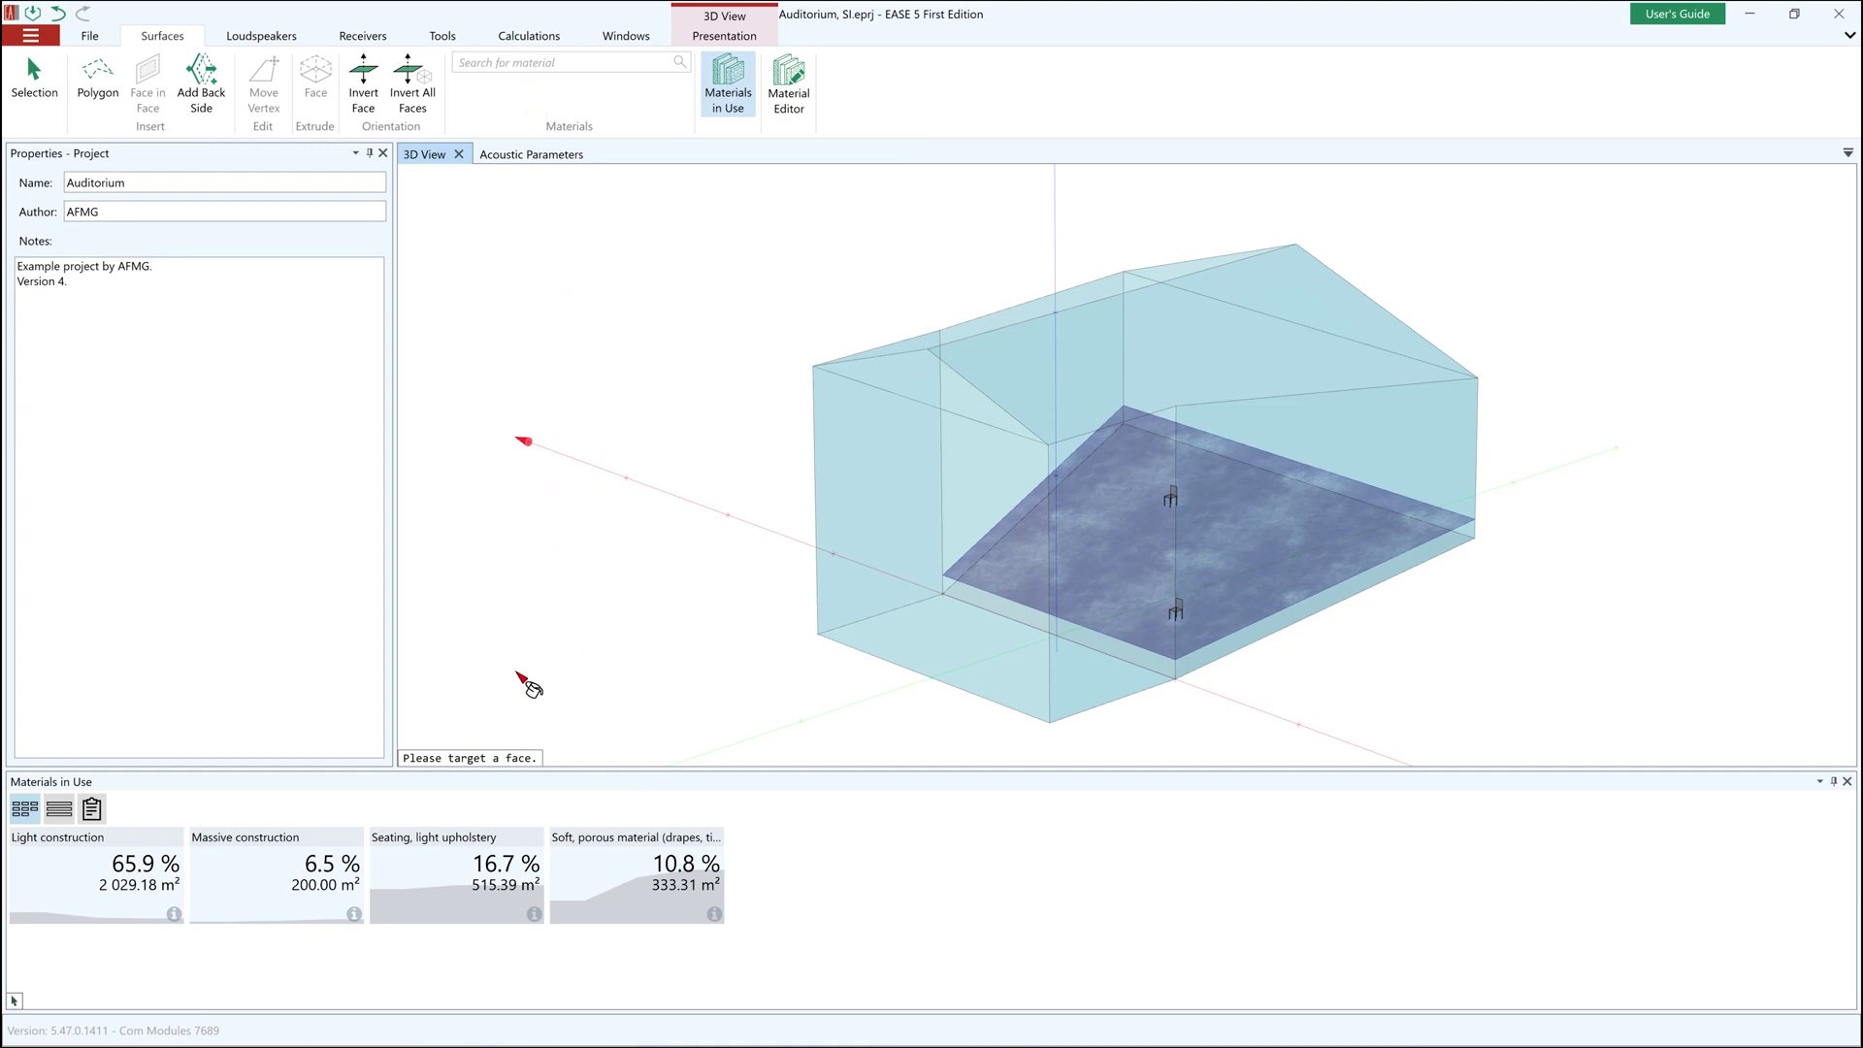
{"action": "left_click", "coordinate": [435, 878]}
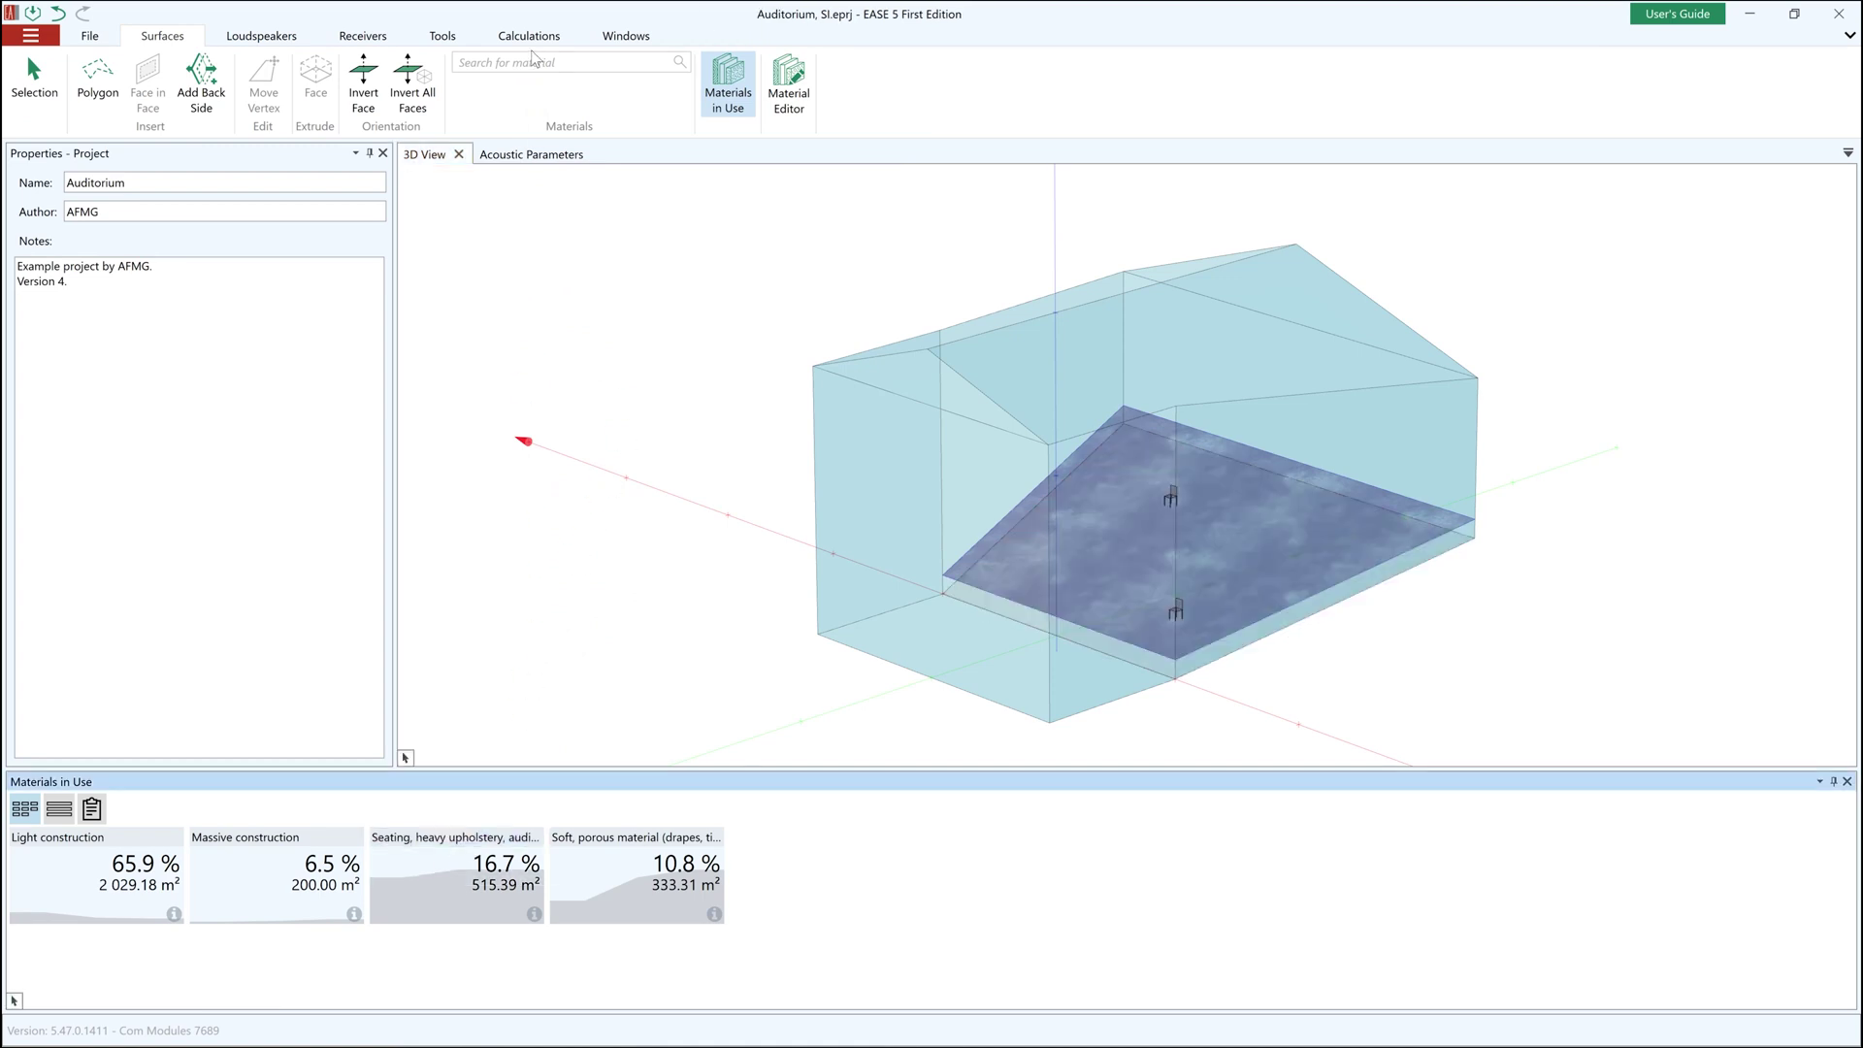
Replace Light construction everywhere with Absorber (ceiling tiles, wall panels)
{"action": "left_click", "coordinate": [533, 58]}
{"action": "left_click", "coordinate": [536, 202]}
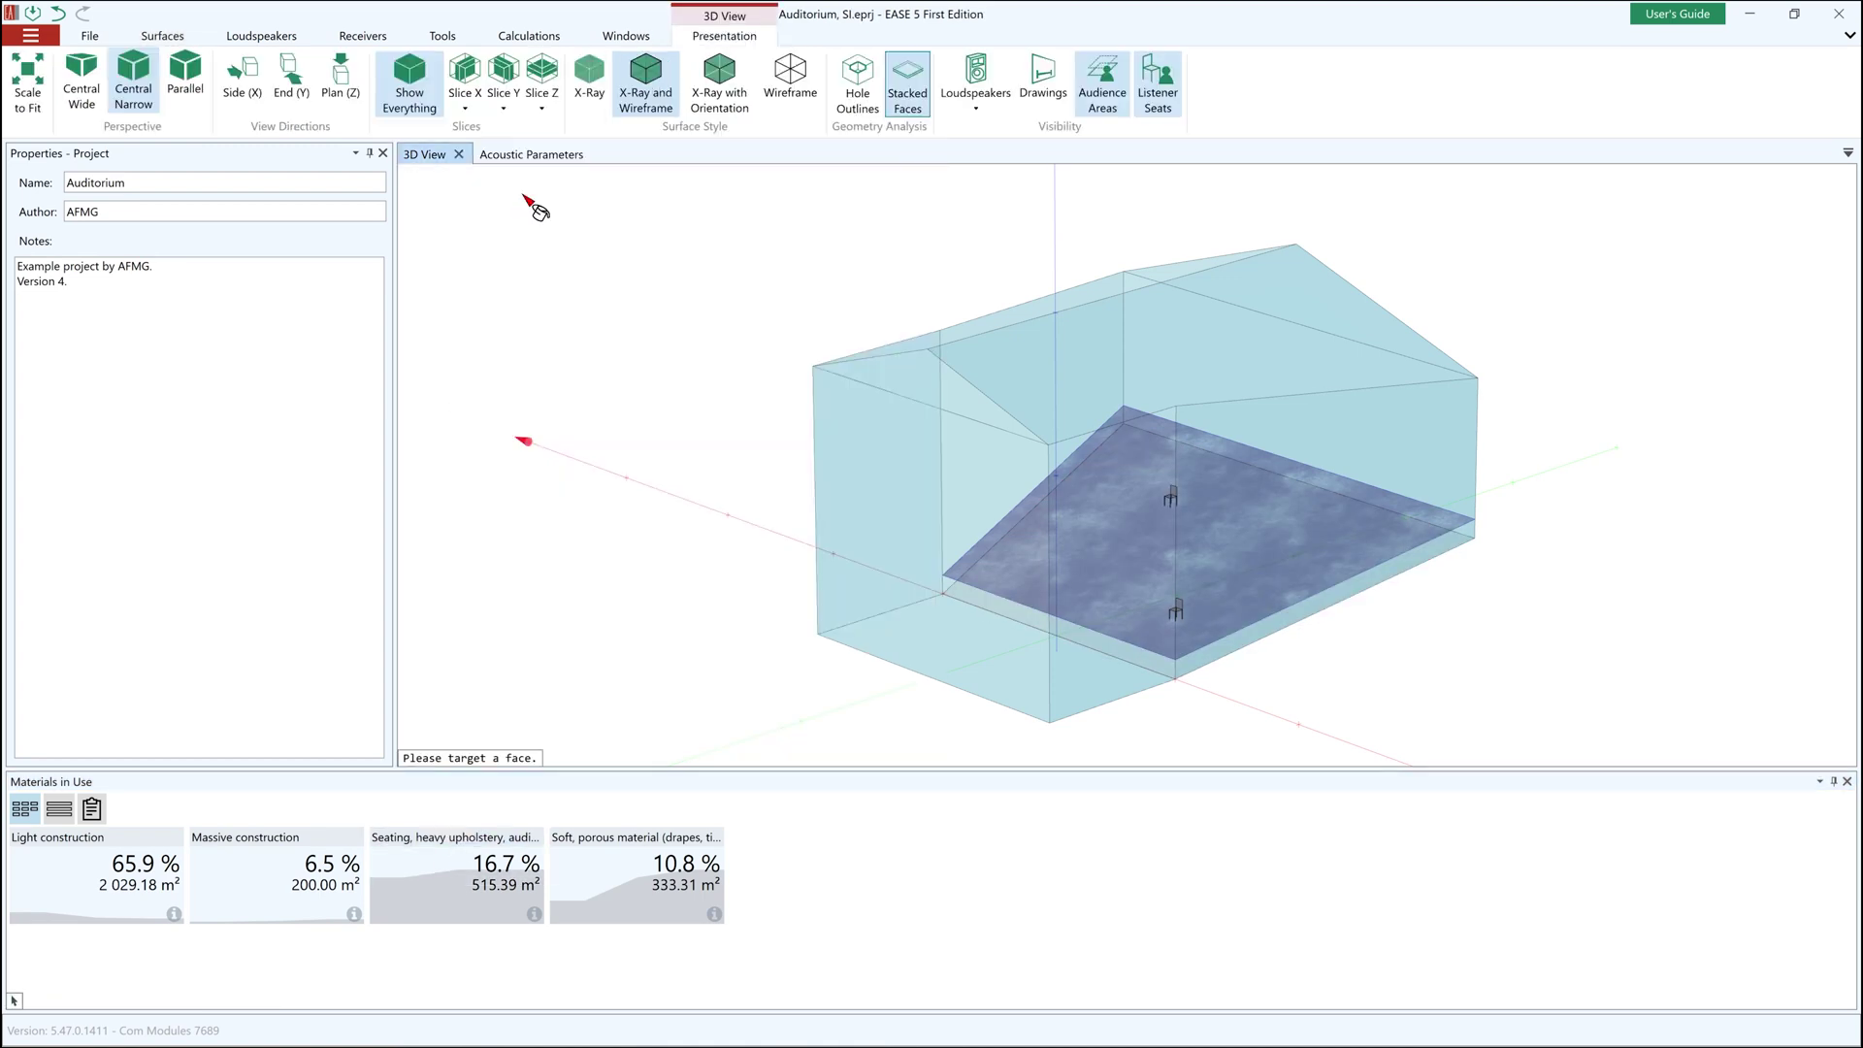
{"action": "left_click", "coordinate": [73, 898]}
{"action": "left_click", "coordinate": [808, 113]}
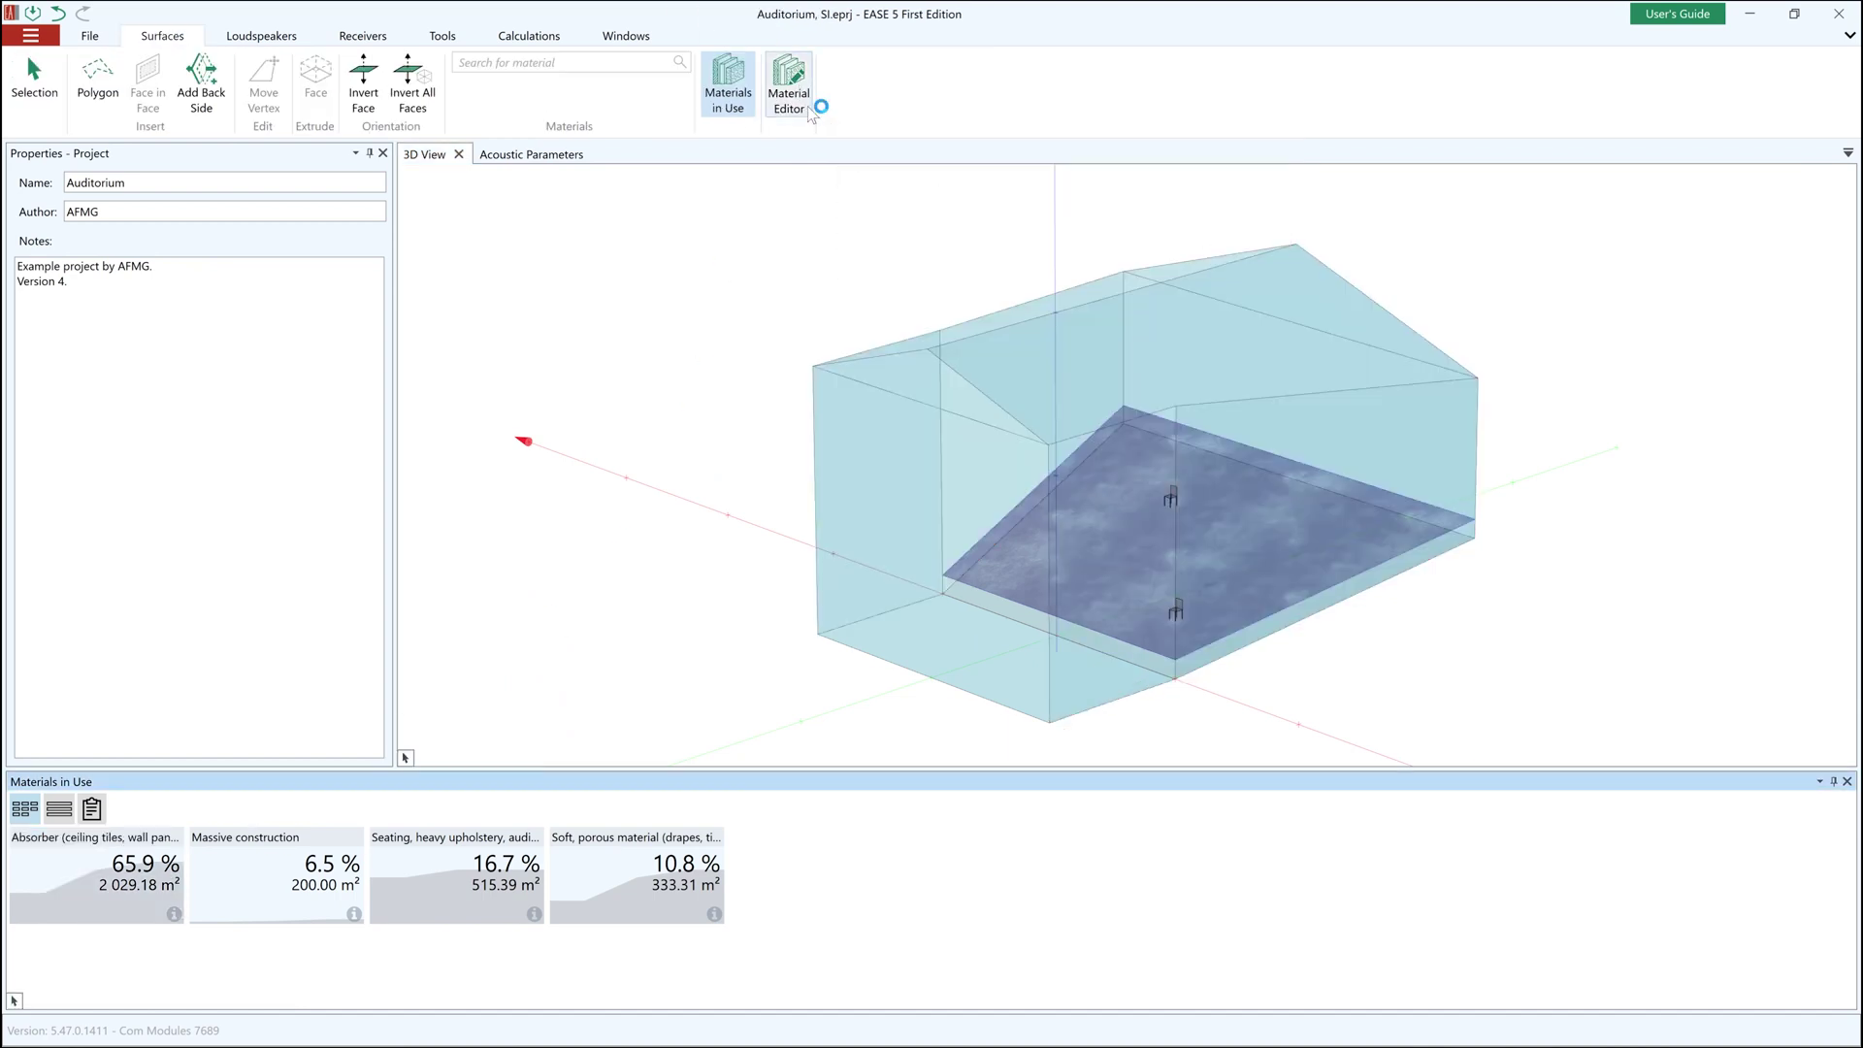
Draw a flat absorption curve near 0.41 and rename the material to Custom Material
{"action": "left_click_drag", "start_coordinate": [628, 450], "coordinate": [946, 446]}
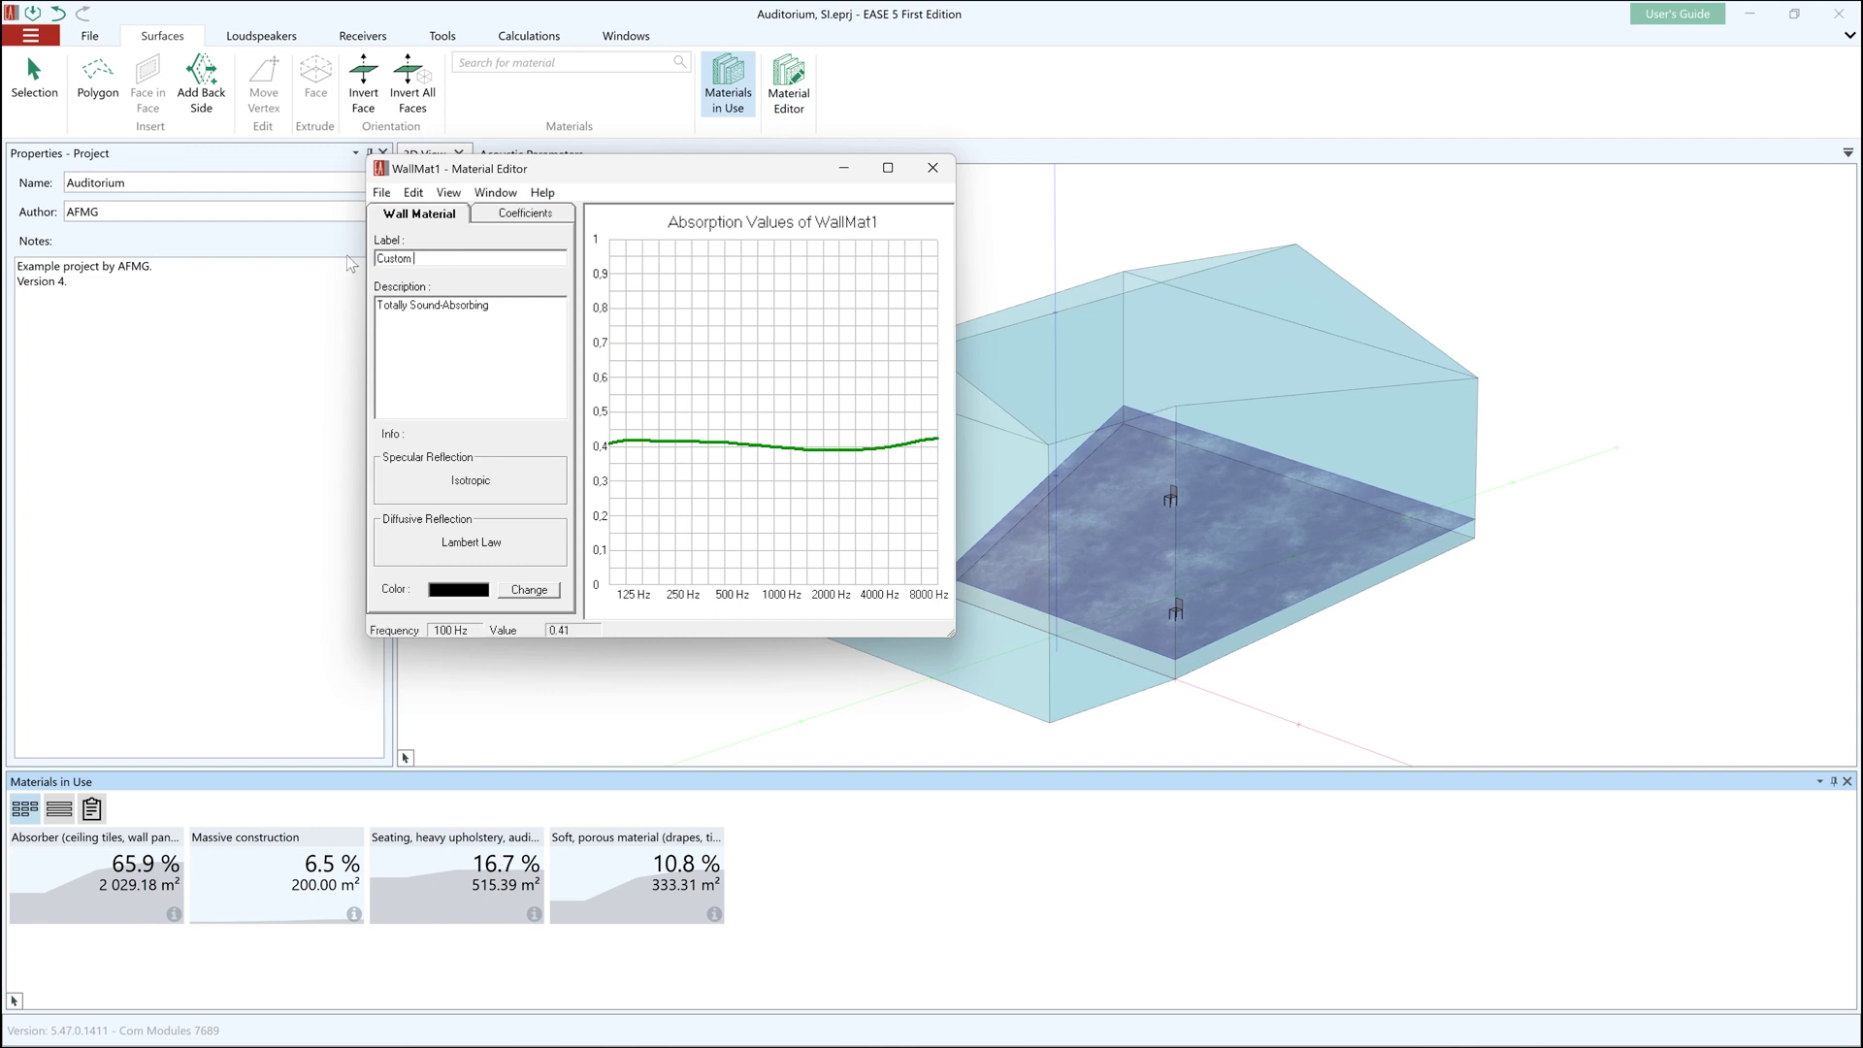
{"action": "left_click_drag", "start_coordinate": [488, 307], "coordinate": [459, 311]}
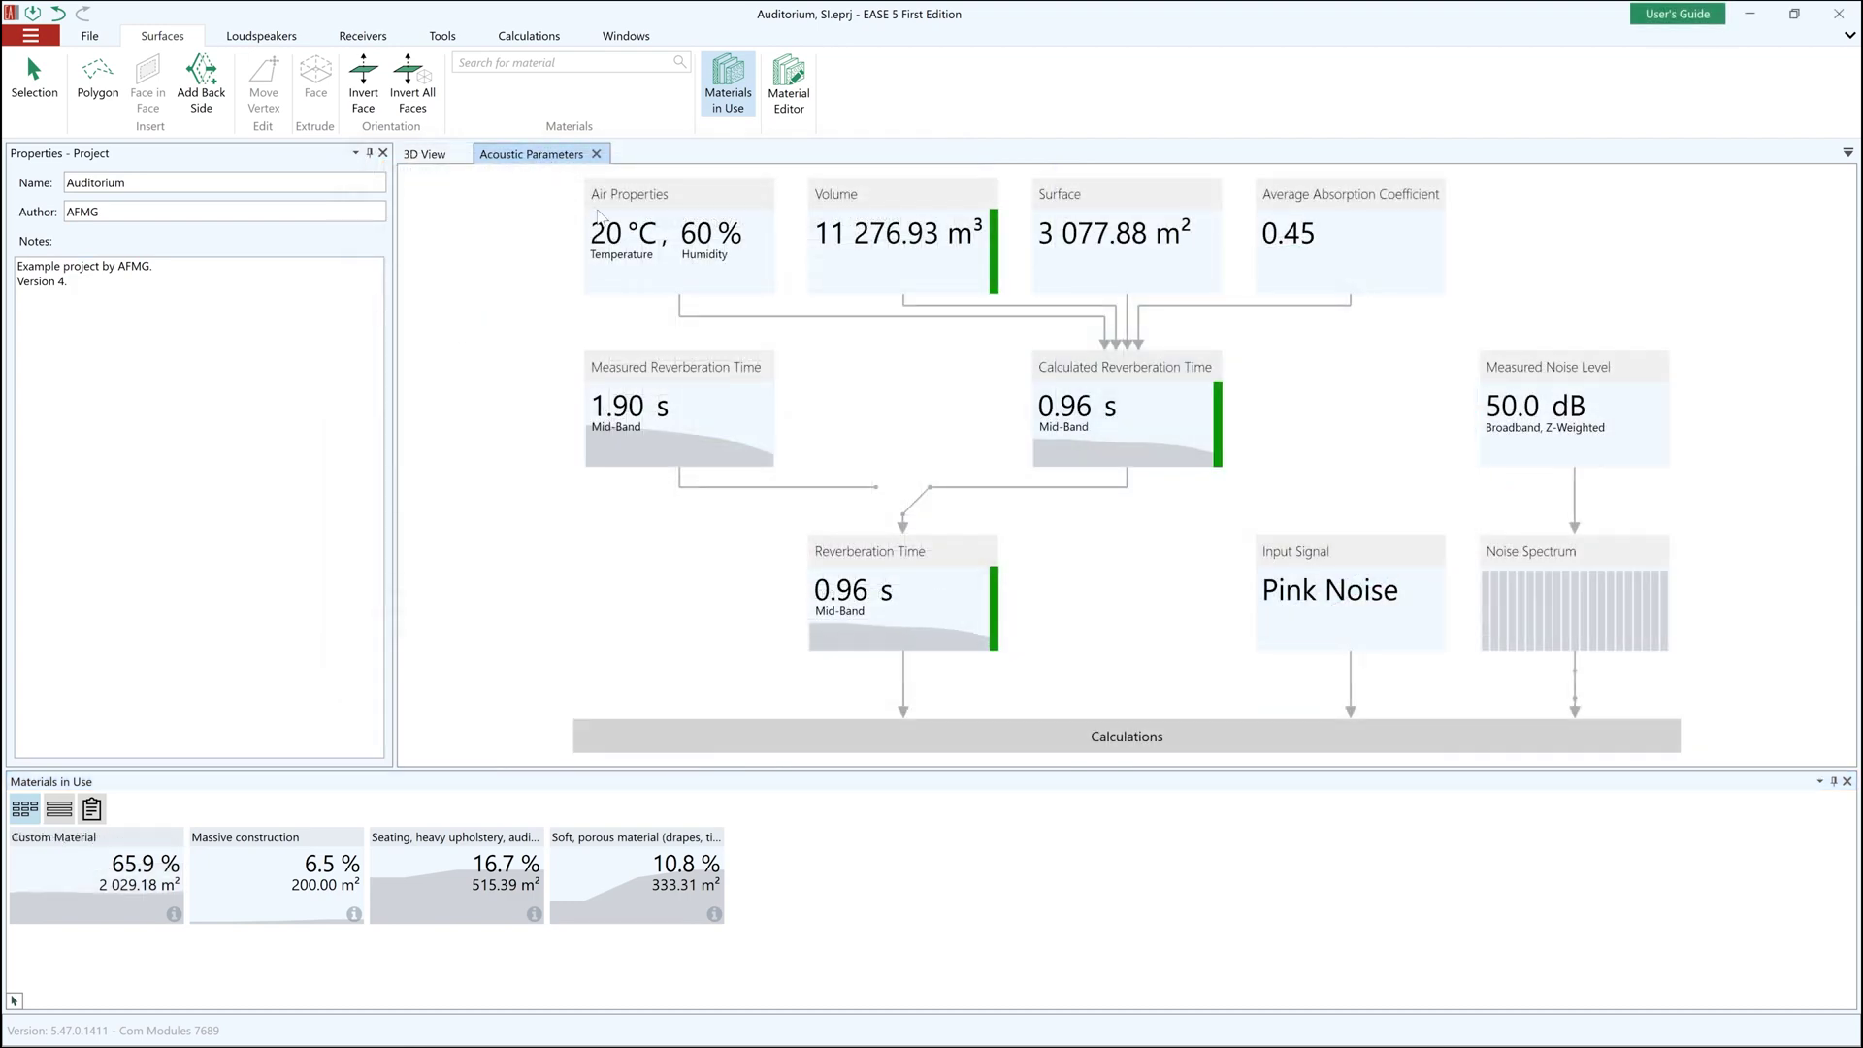
Replace Custom Material with Light construction and compare calculated 1.95 s against measured 1.90 s
{"action": "left_click", "coordinate": [1177, 413]}
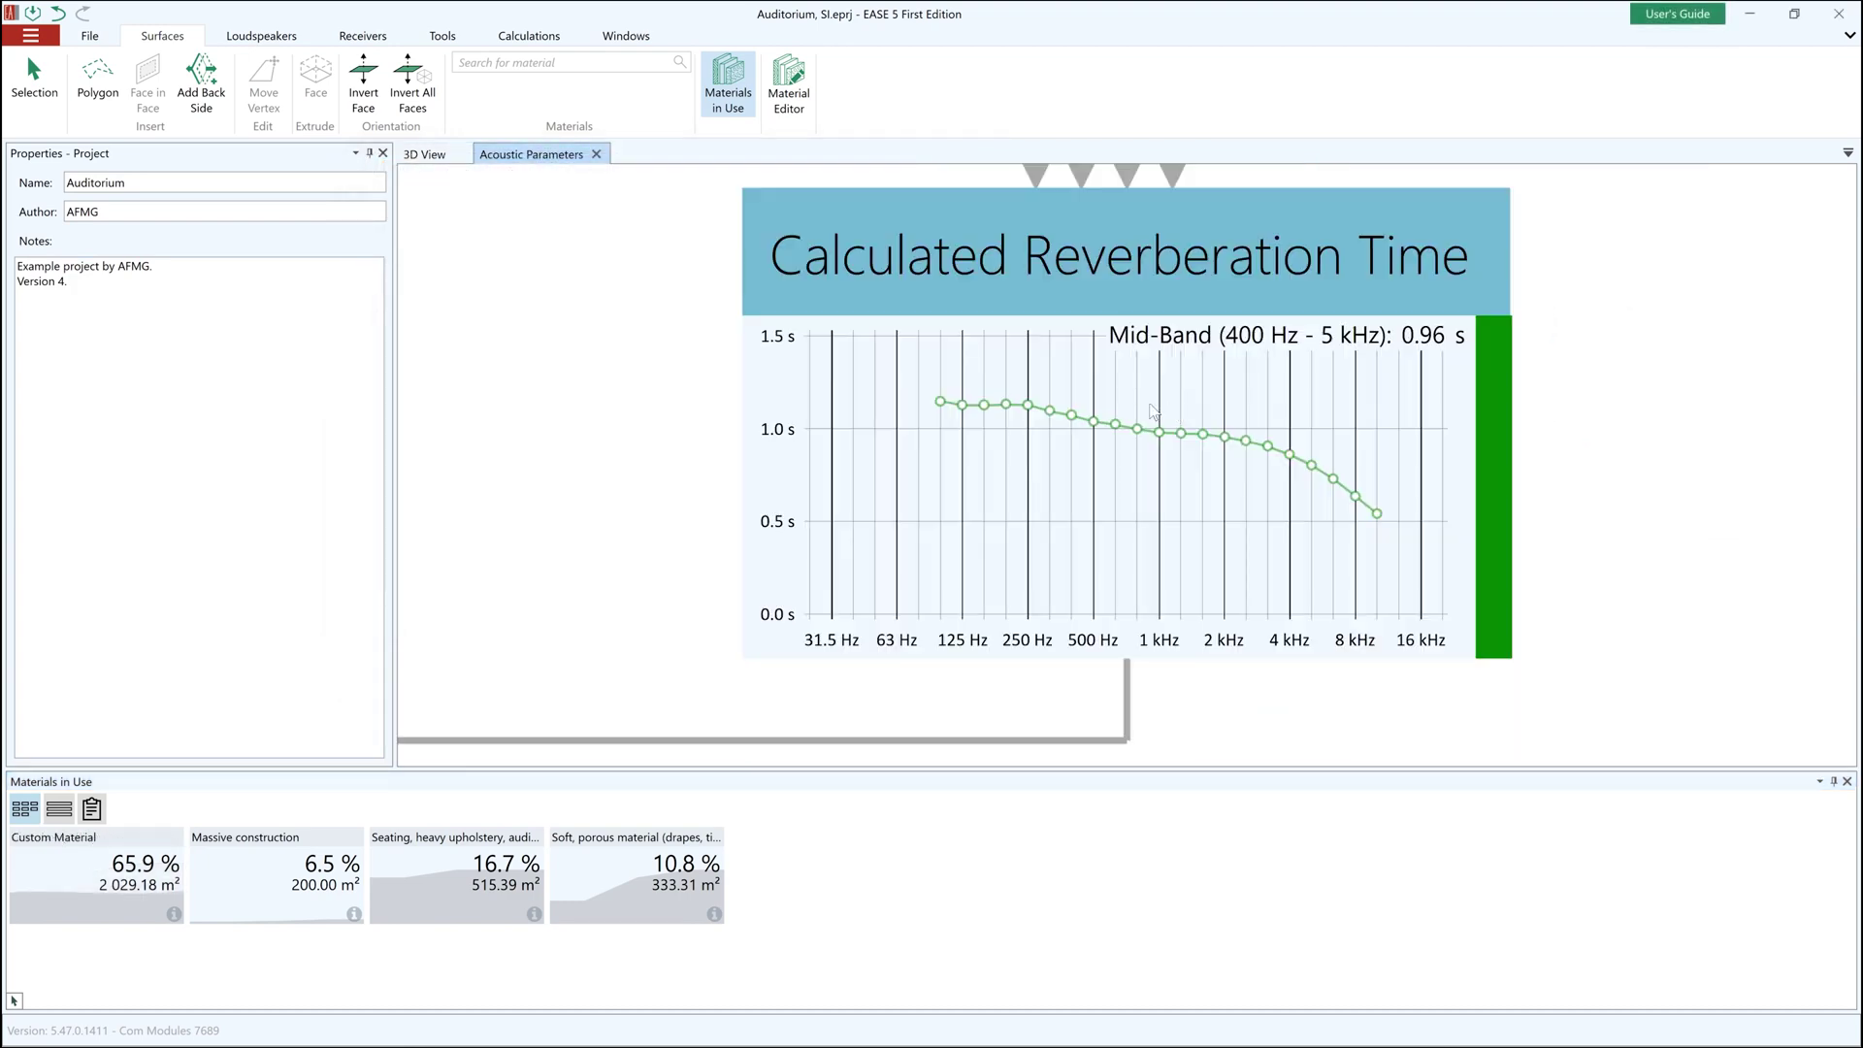
{"action": "left_click", "coordinate": [636, 63]}
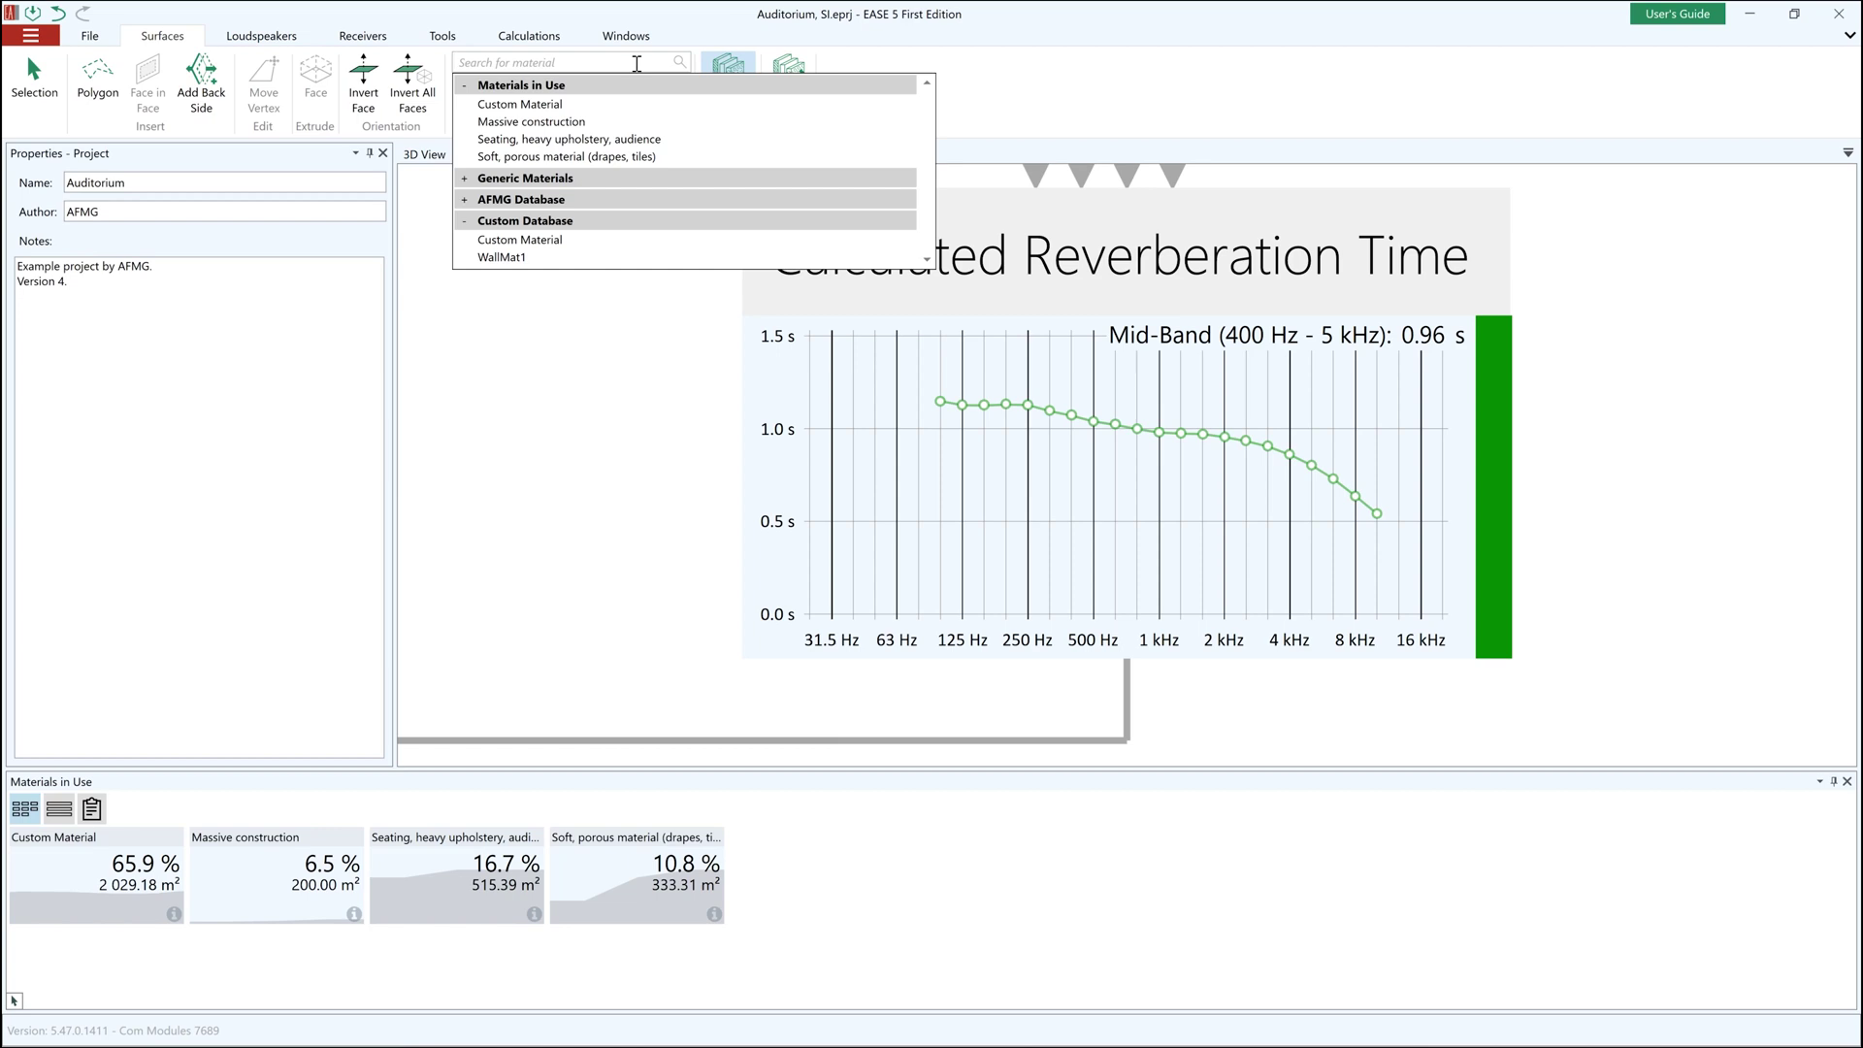
{"action": "left_click", "coordinate": [465, 178]}
{"action": "left_click", "coordinate": [507, 268]}
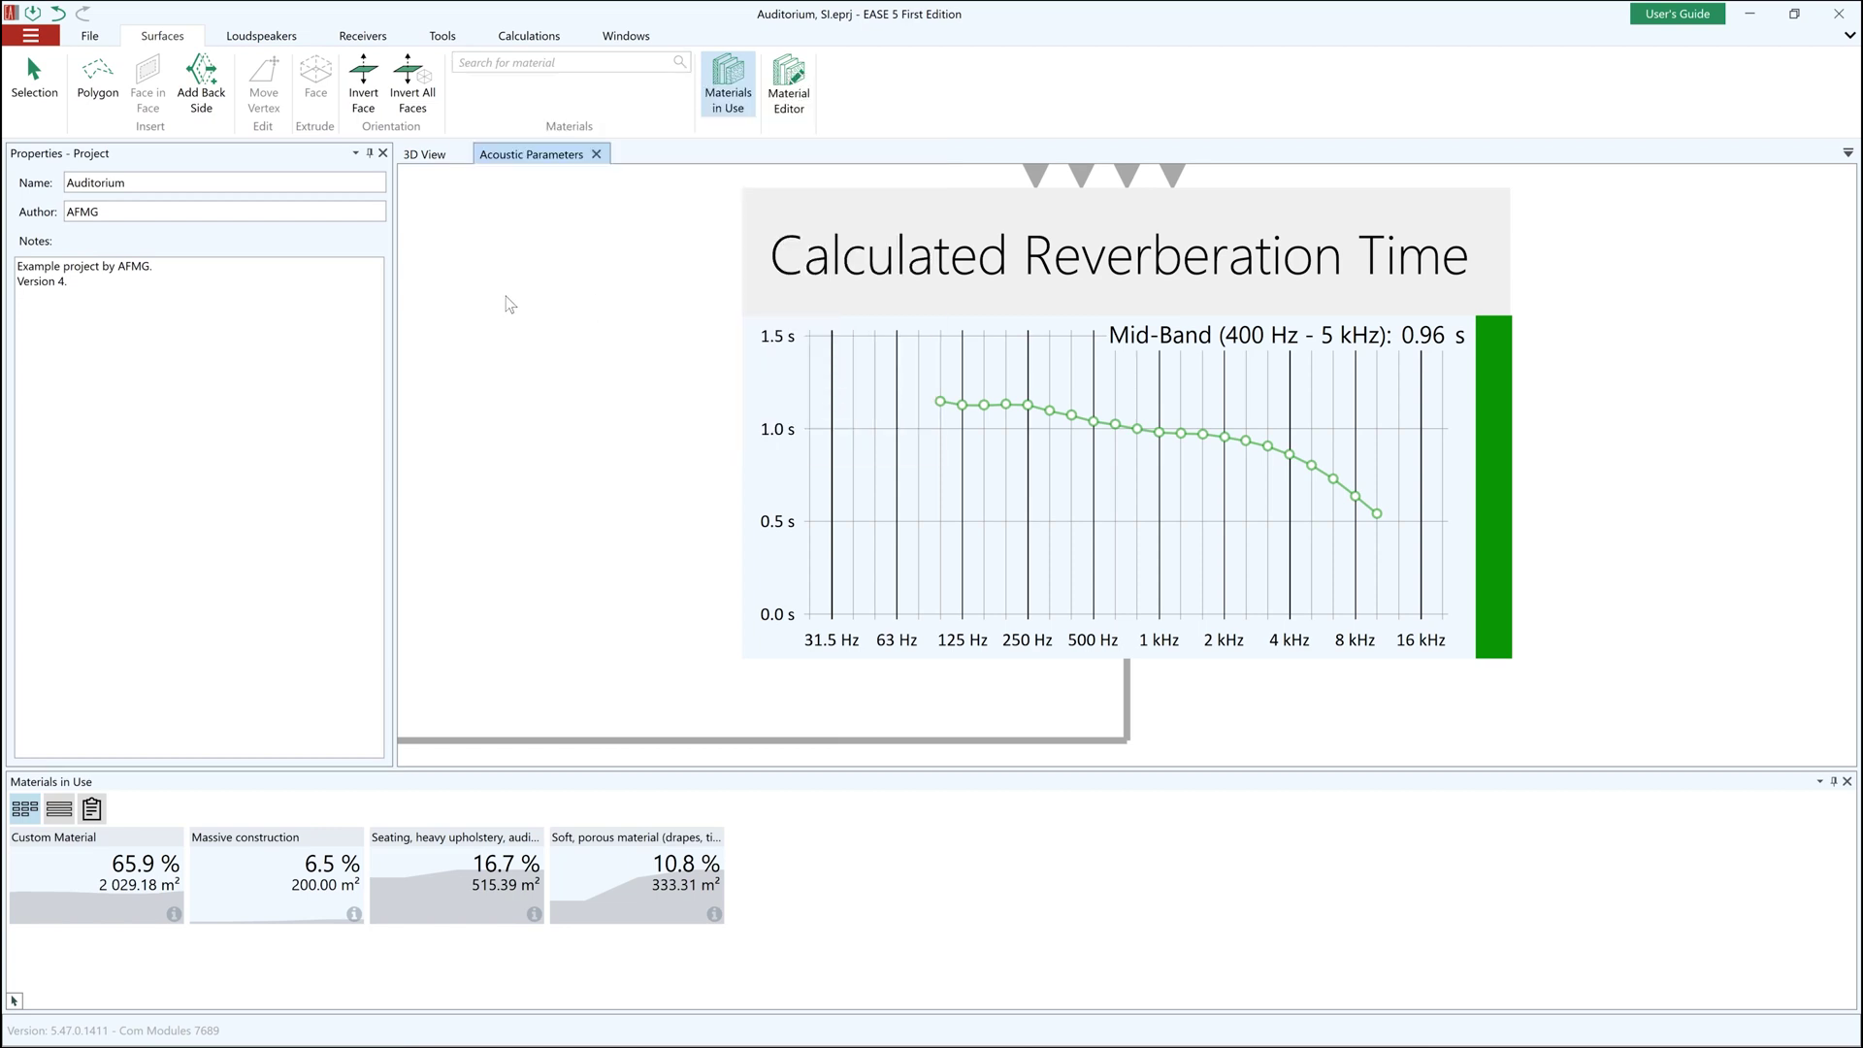
{"action": "left_click", "coordinate": [74, 897]}
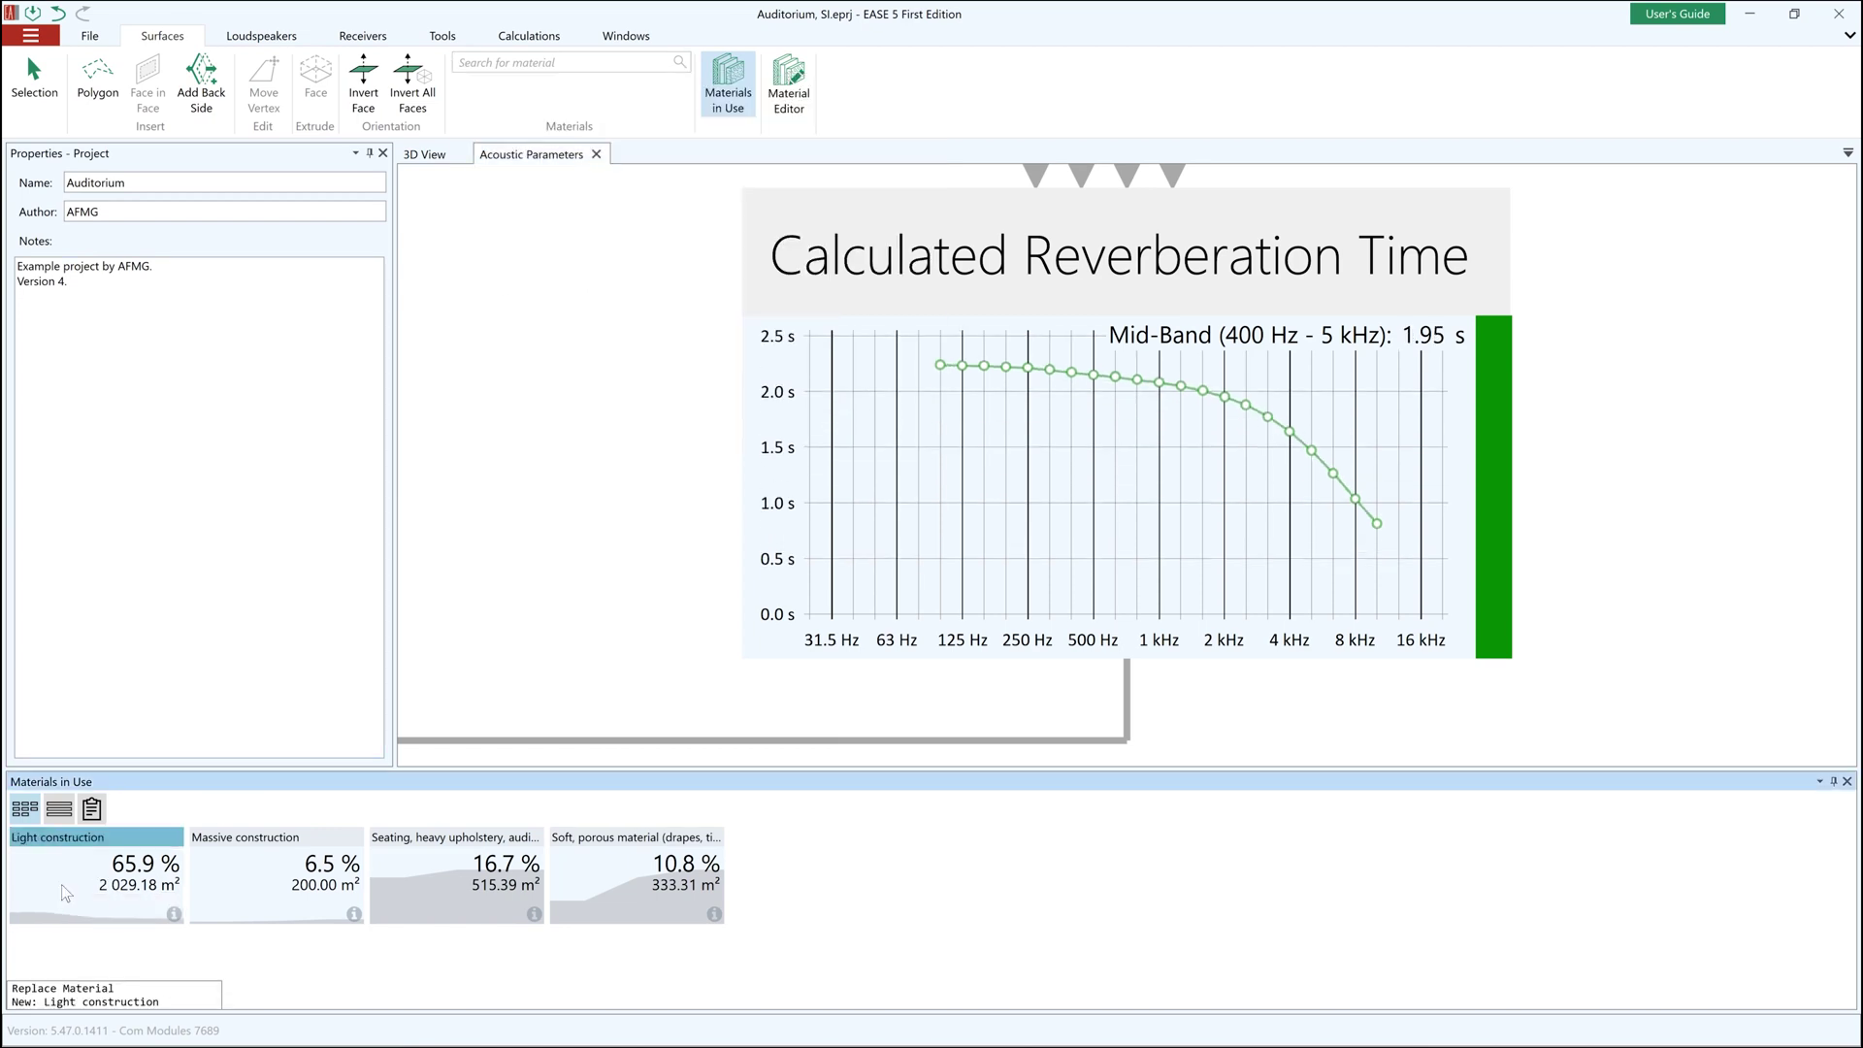
{"action": "left_click", "coordinate": [1254, 293]}
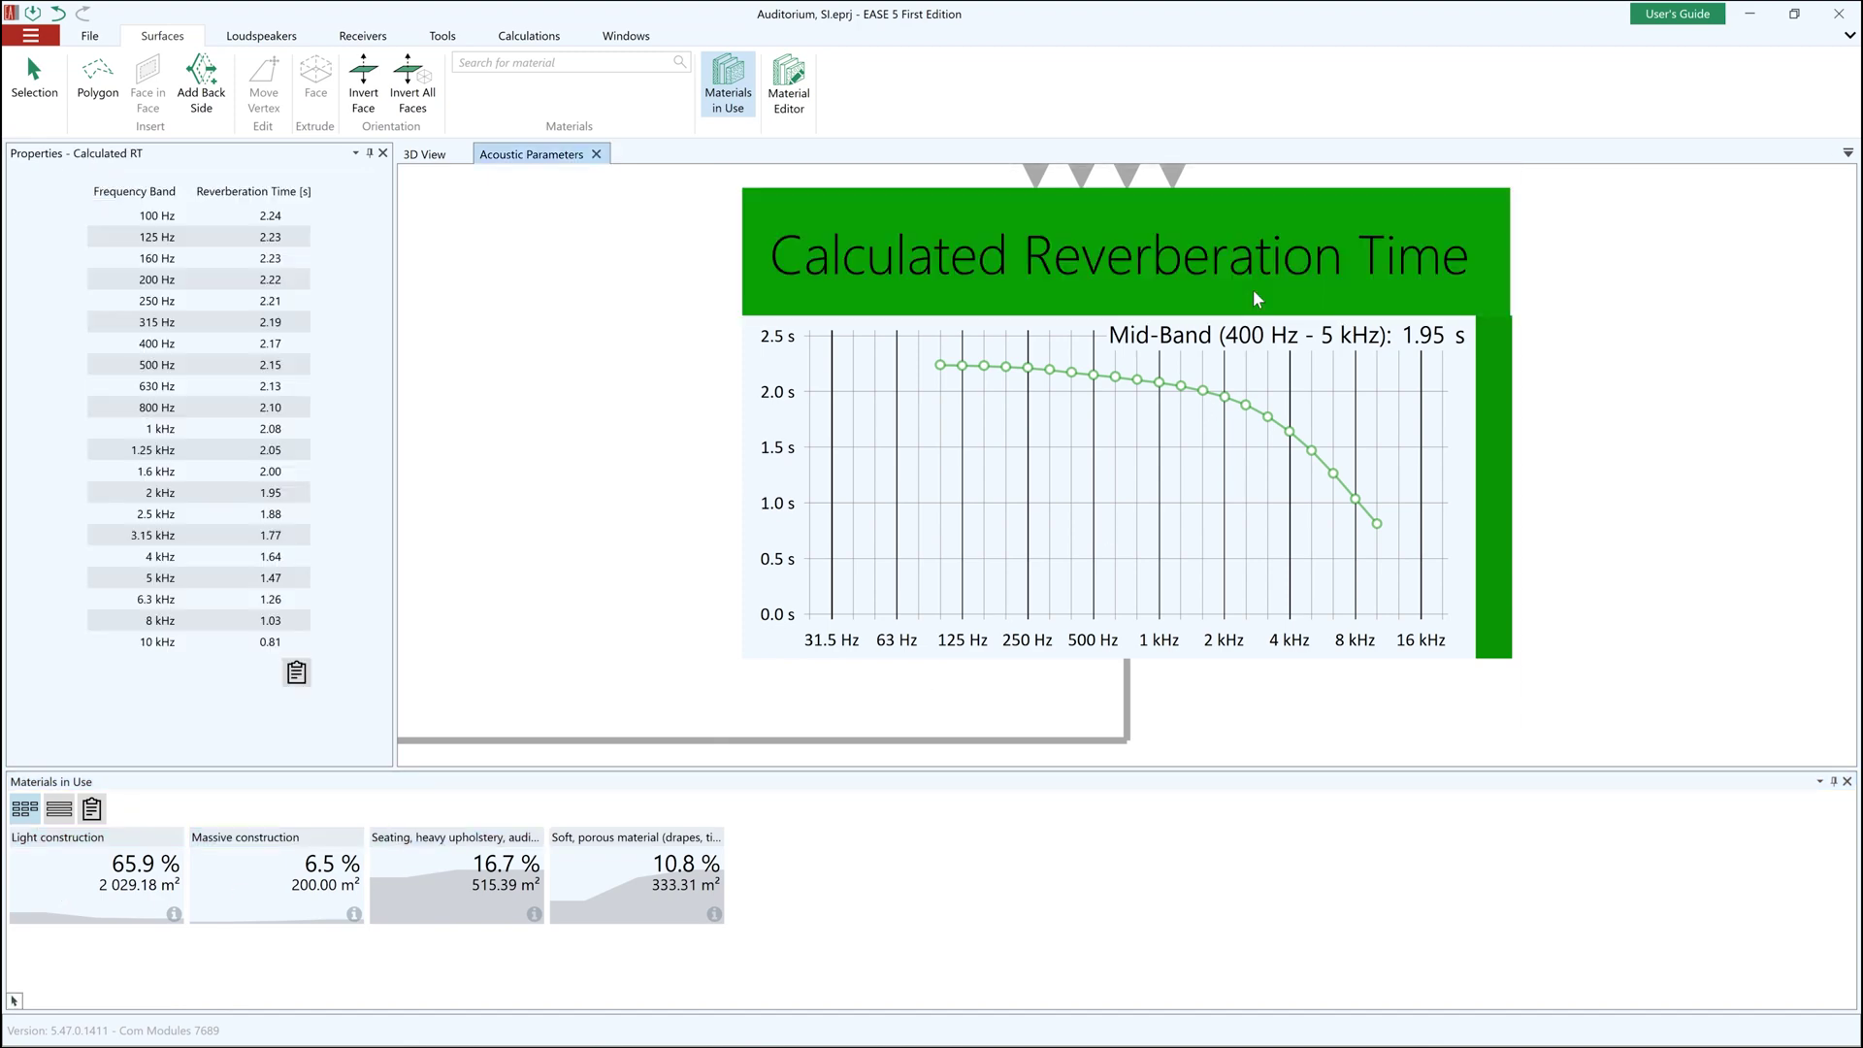
{"action": "left_click", "coordinate": [697, 374]}
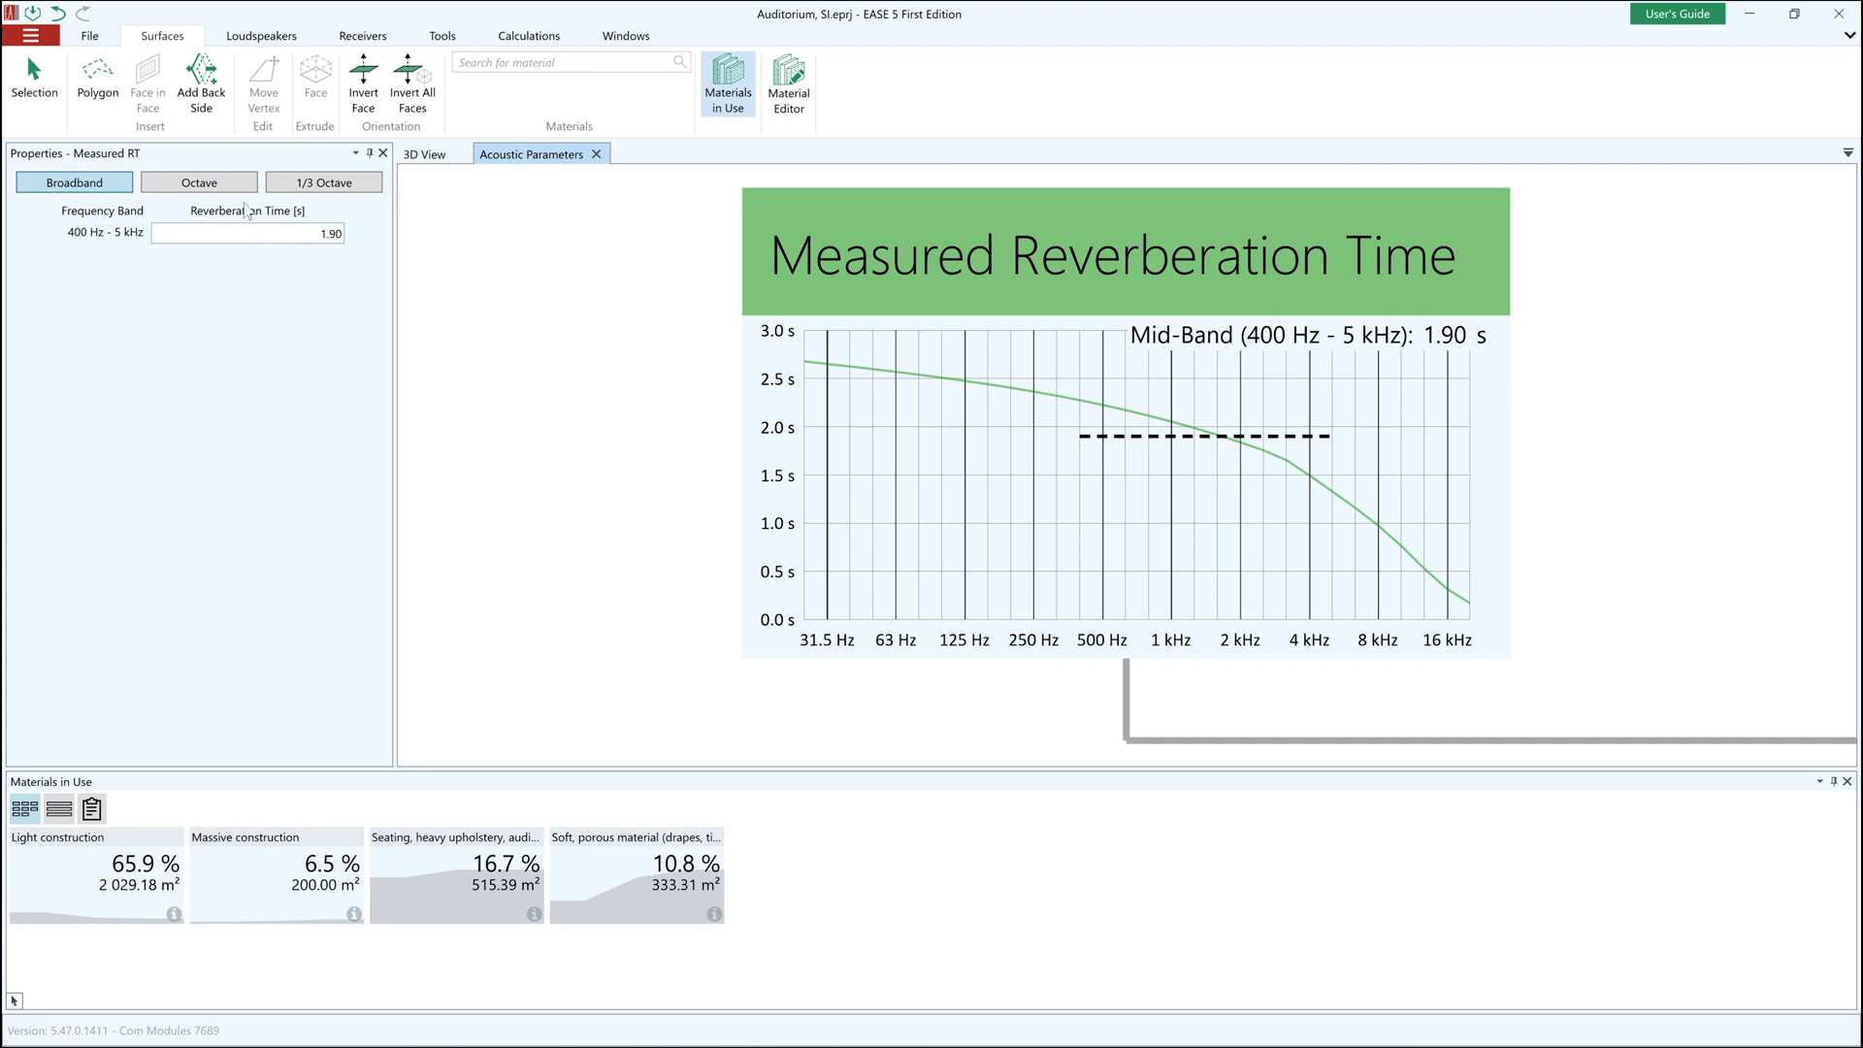
Paste one-third-octave measured reverberation times (1.74 s down to 0.31 s) starting at 100 Hz
{"action": "left_click", "coordinate": [199, 182]}
{"action": "left_click", "coordinate": [372, 186]}
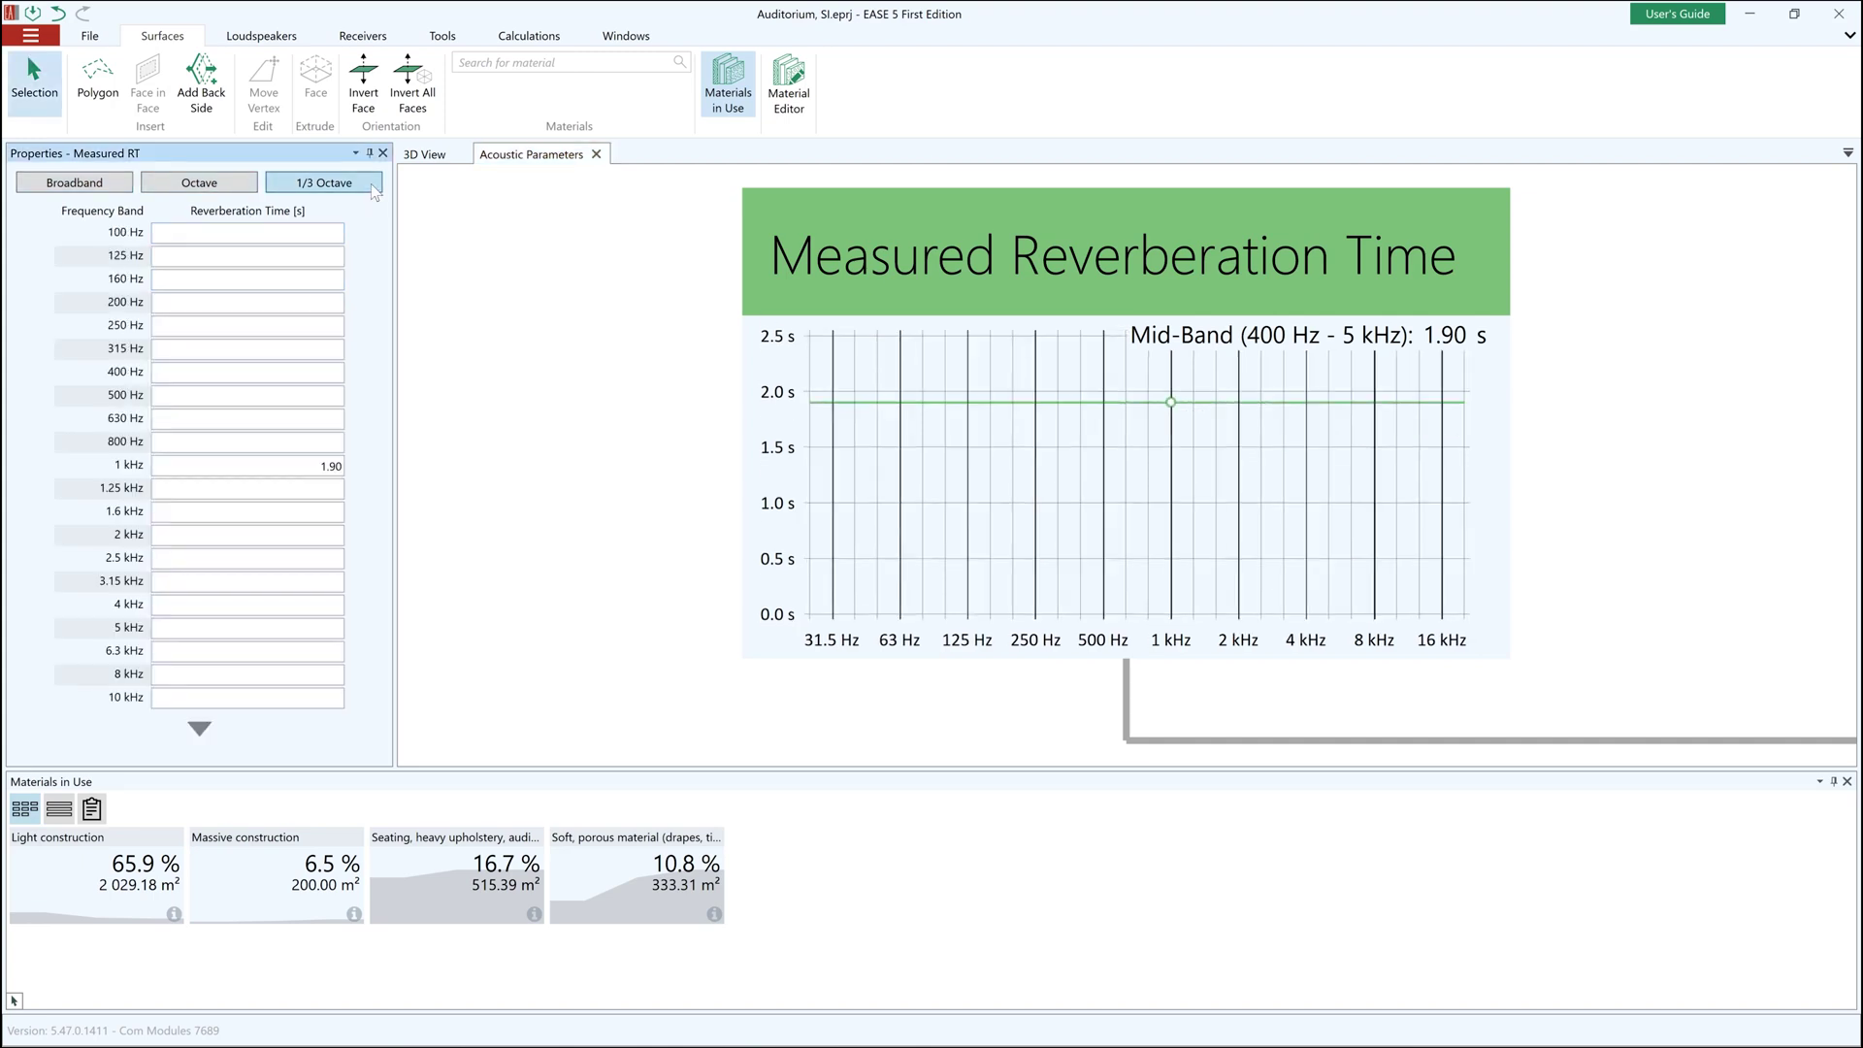
{"action": "left_click", "coordinate": [314, 231]}
{"action": "type", "text": "1.74 1.73 1.73 1.72 1.71 1.69 1.67 1.65 1.63 1.60 1.58 1.55 1.50 1.45 1.38 1.27 1.14 0.97 0.76 0.53 0.31"}
Review the Measured Reverberation Time, the air properties and the octave-band measured noise level
{"action": "left_click", "coordinate": [500, 377]}
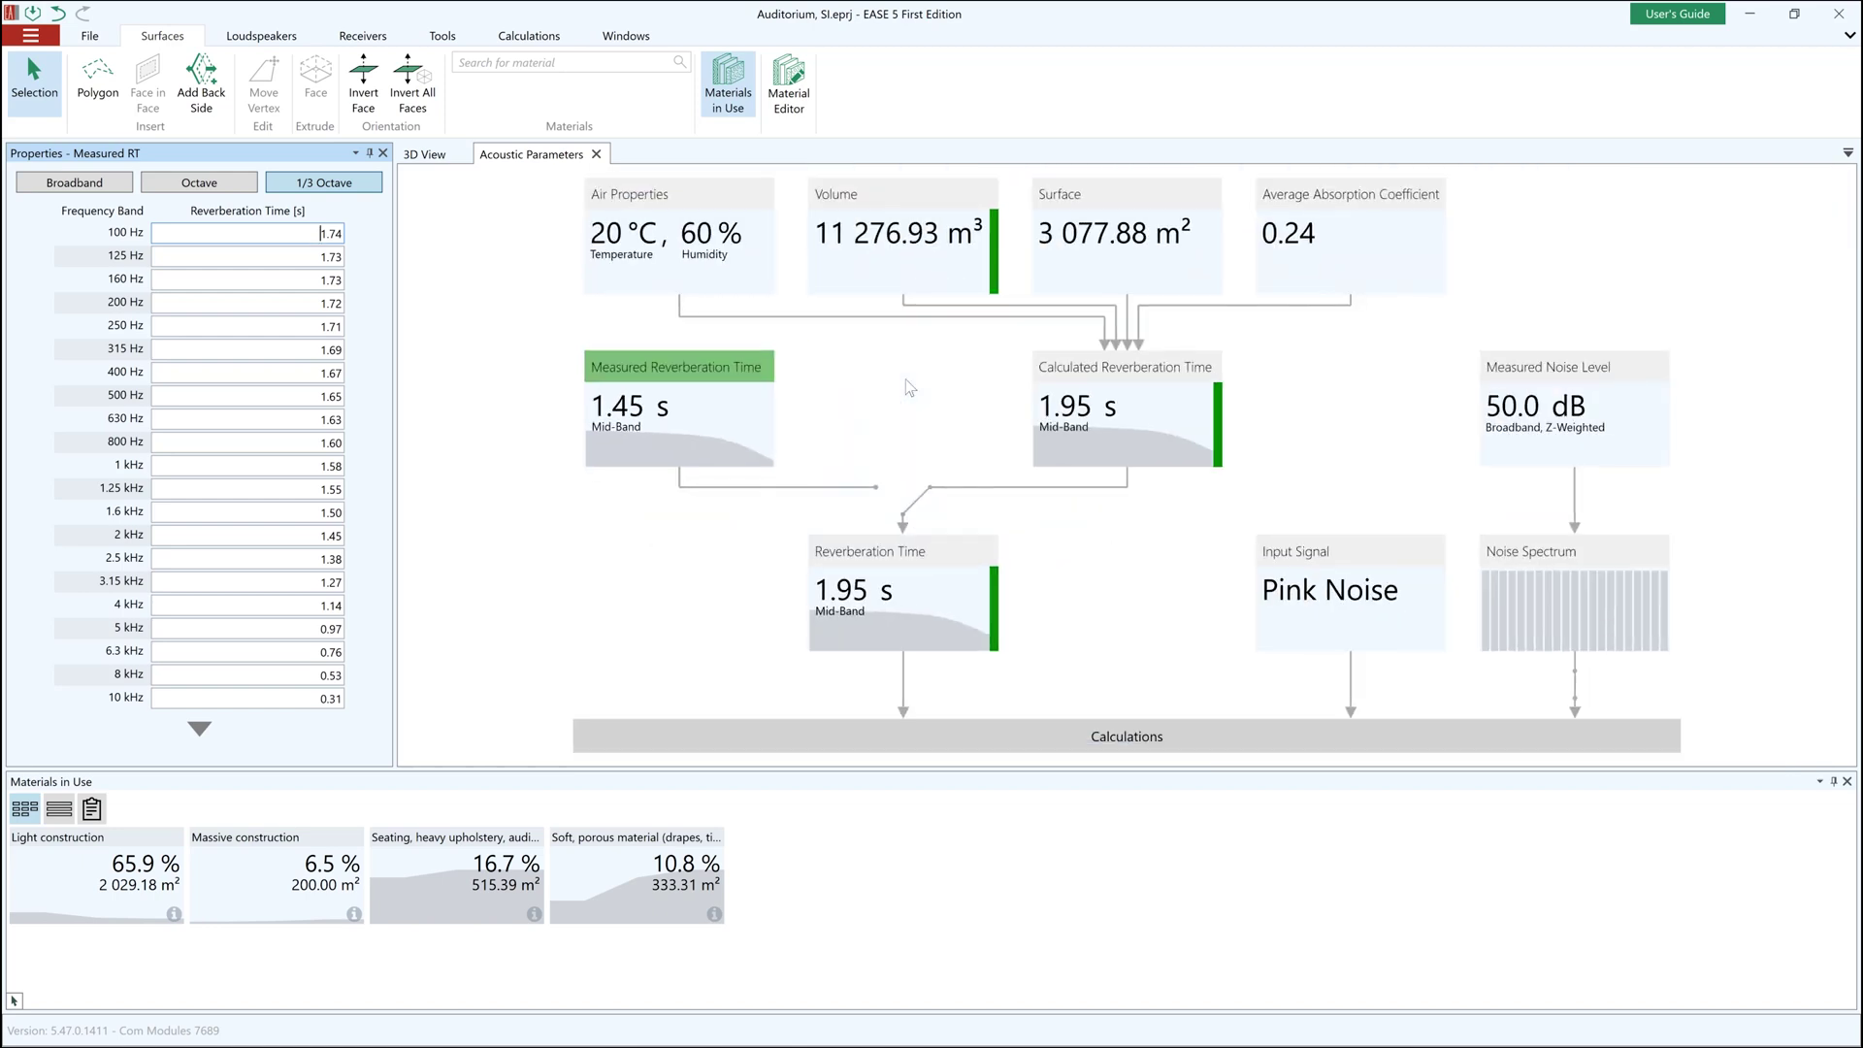
{"action": "left_click", "coordinate": [753, 407]}
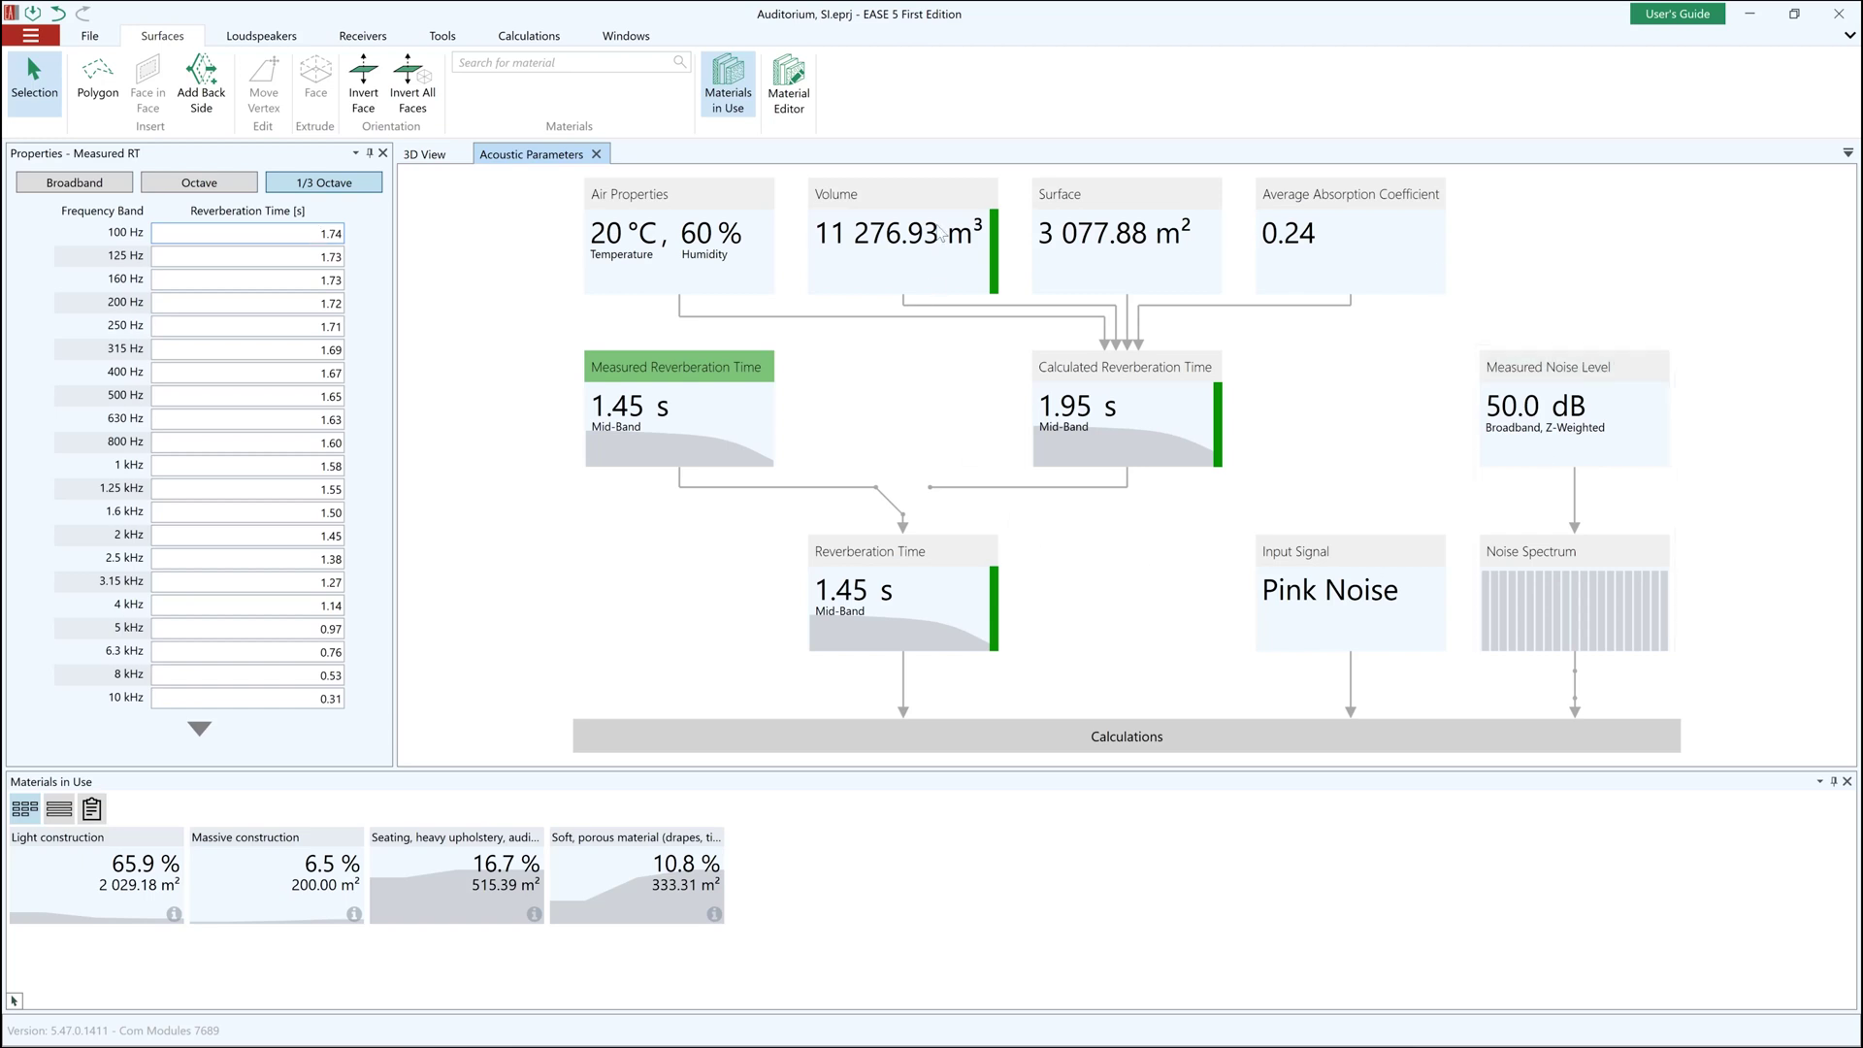
{"action": "left_click", "coordinate": [657, 202]}
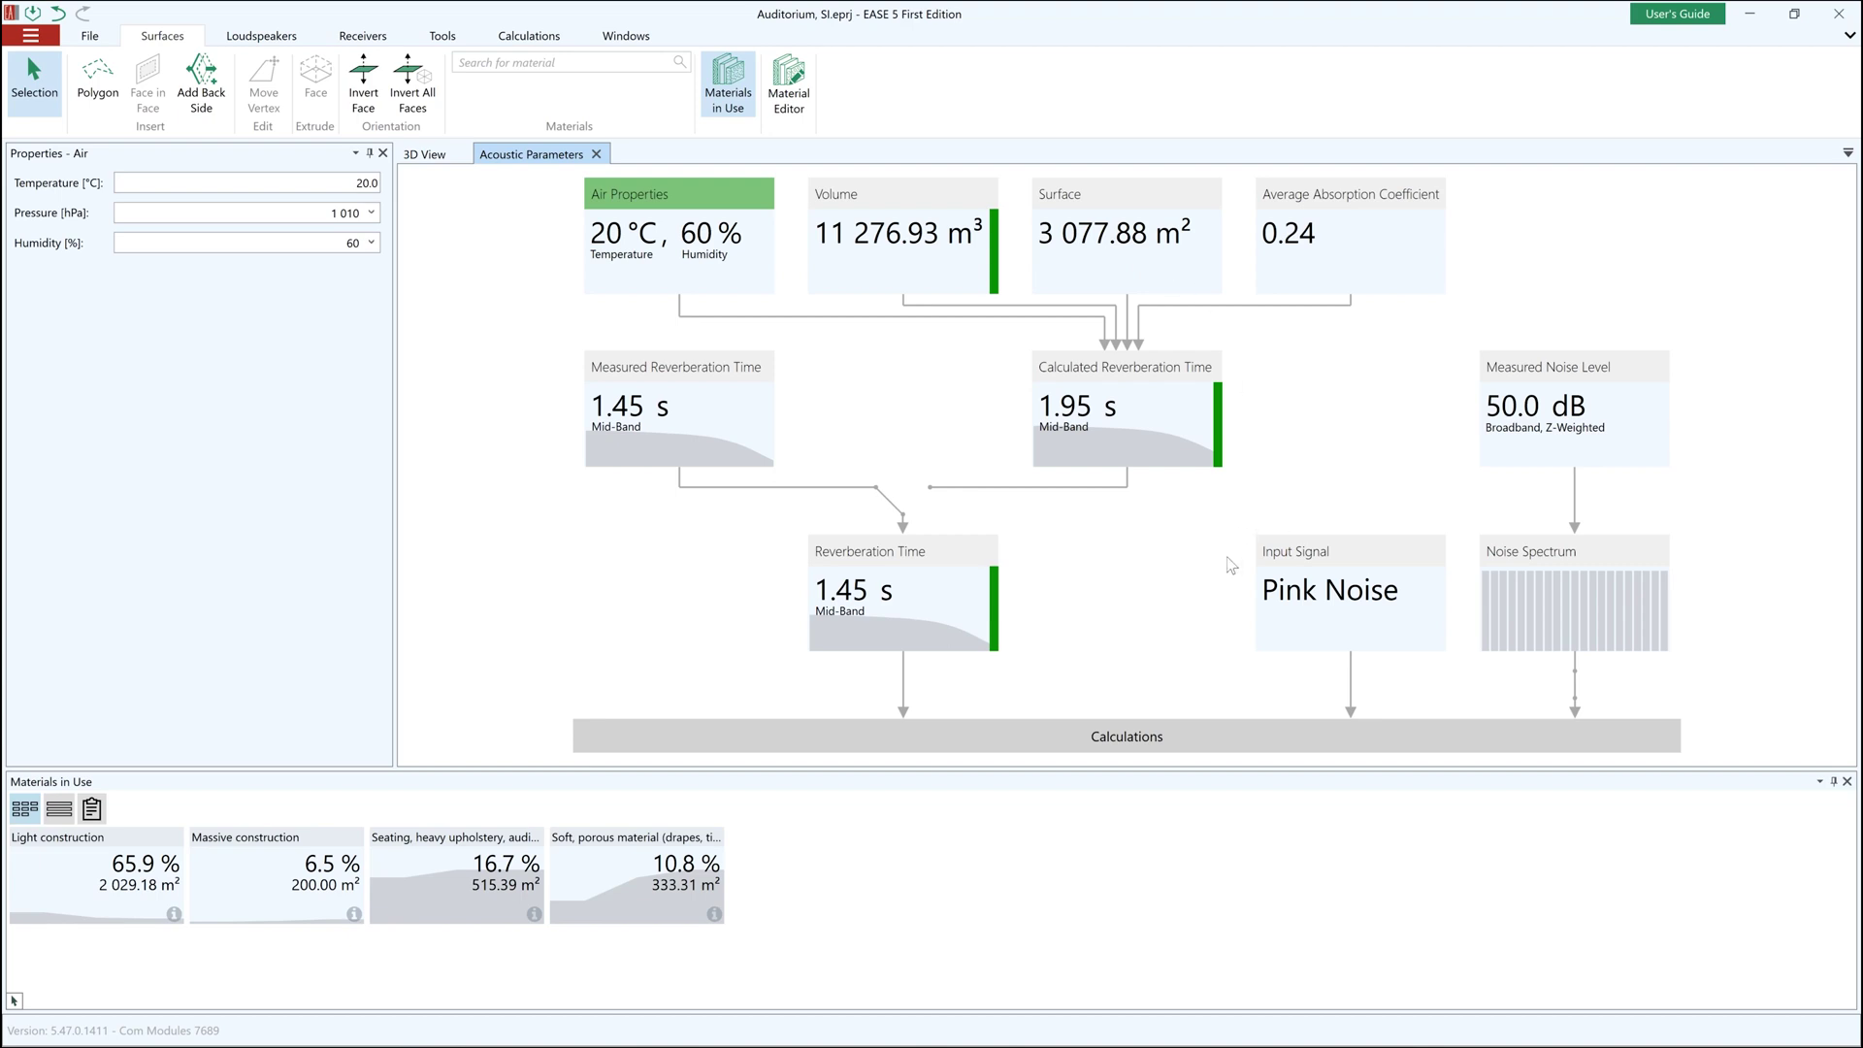
{"action": "double_click", "coordinate": [1577, 368]}
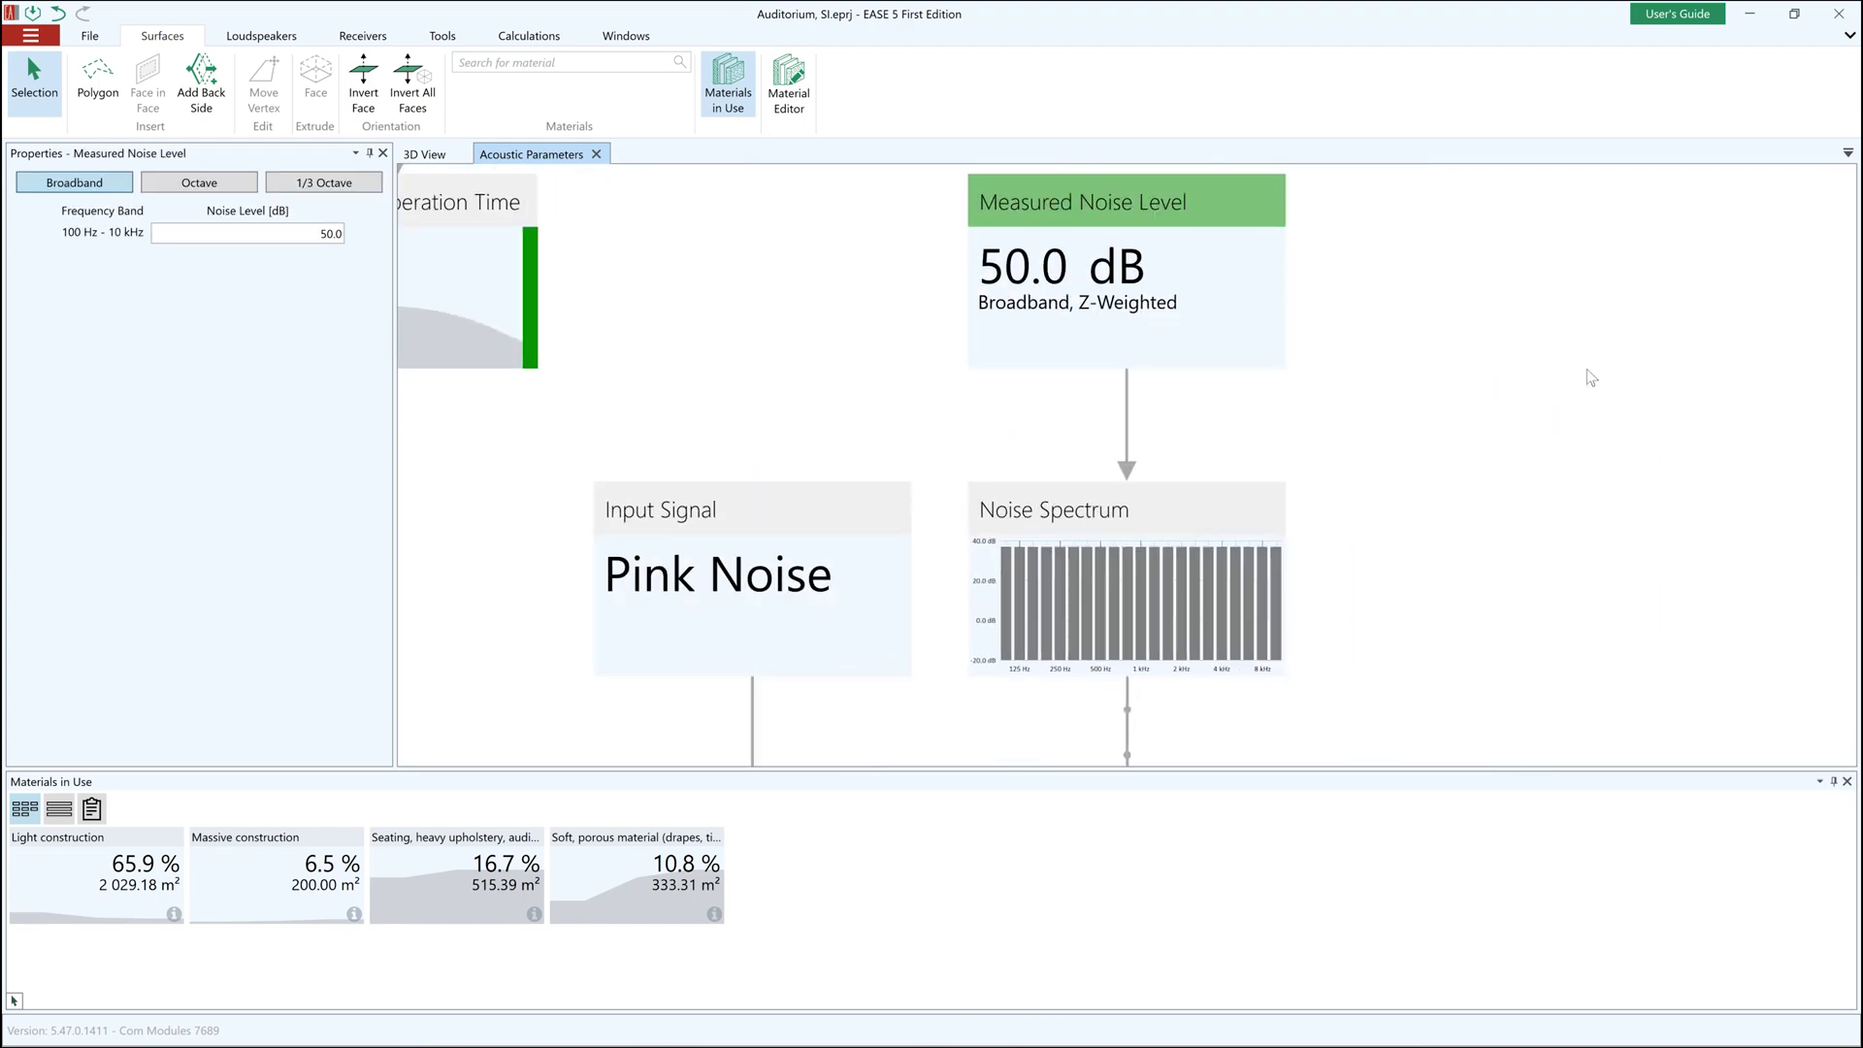
{"action": "left_click", "coordinate": [256, 187]}
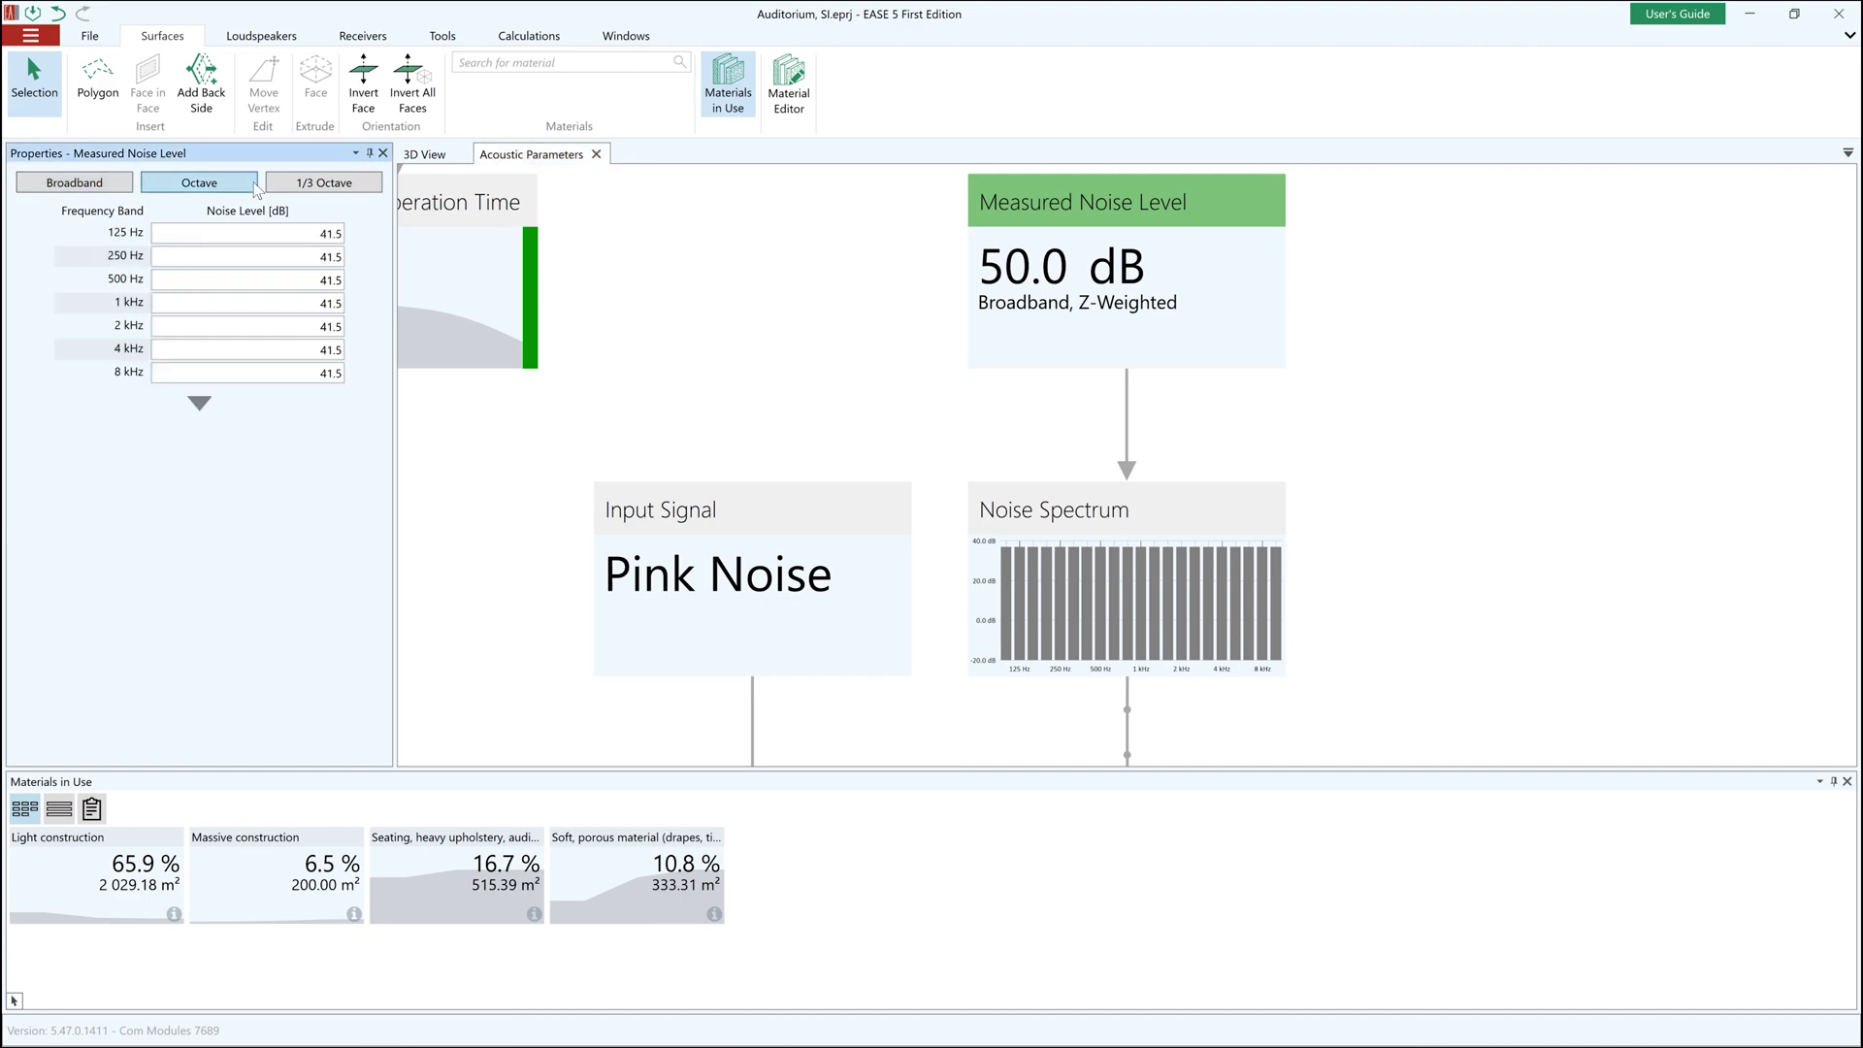
{"action": "double_click", "coordinate": [888, 377]}
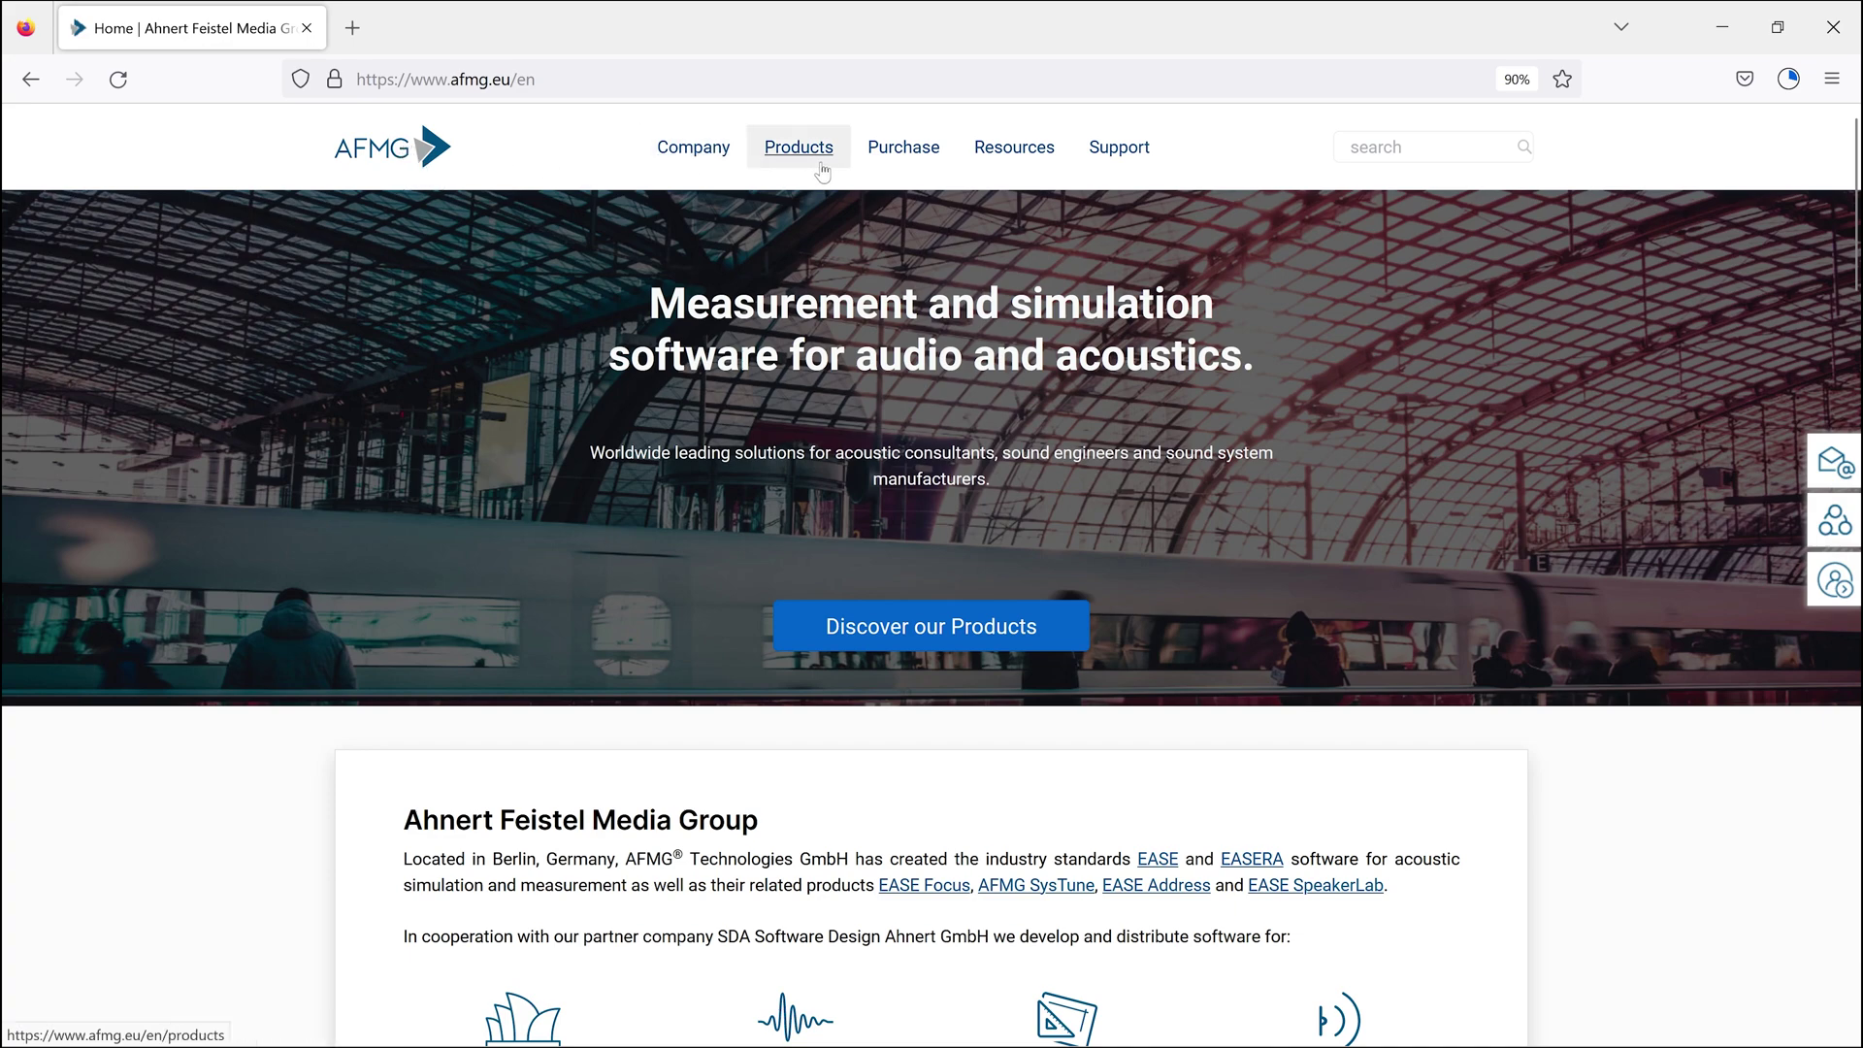
Open Resources > Supported Brands on the AFMG site and scroll through the brand table
{"action": "mouse_move", "coordinate": [1014, 148]}
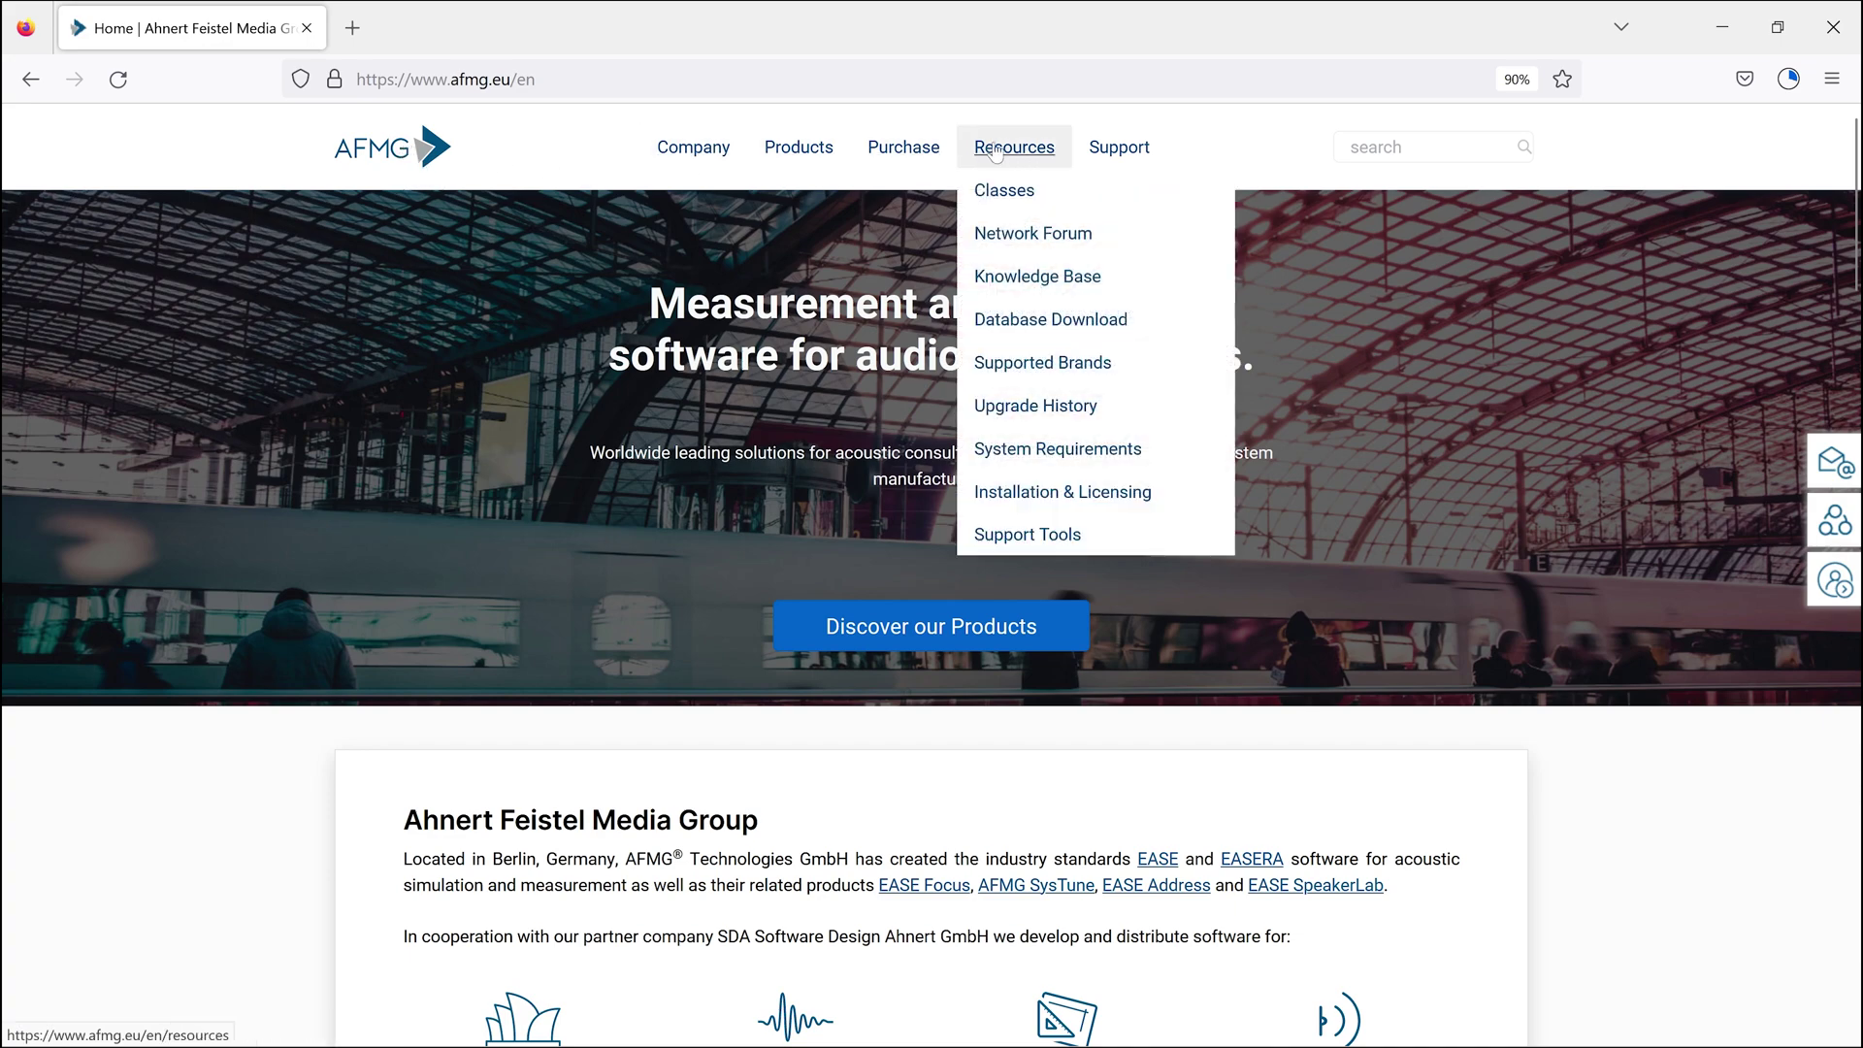
{"action": "left_click", "coordinate": [1070, 375]}
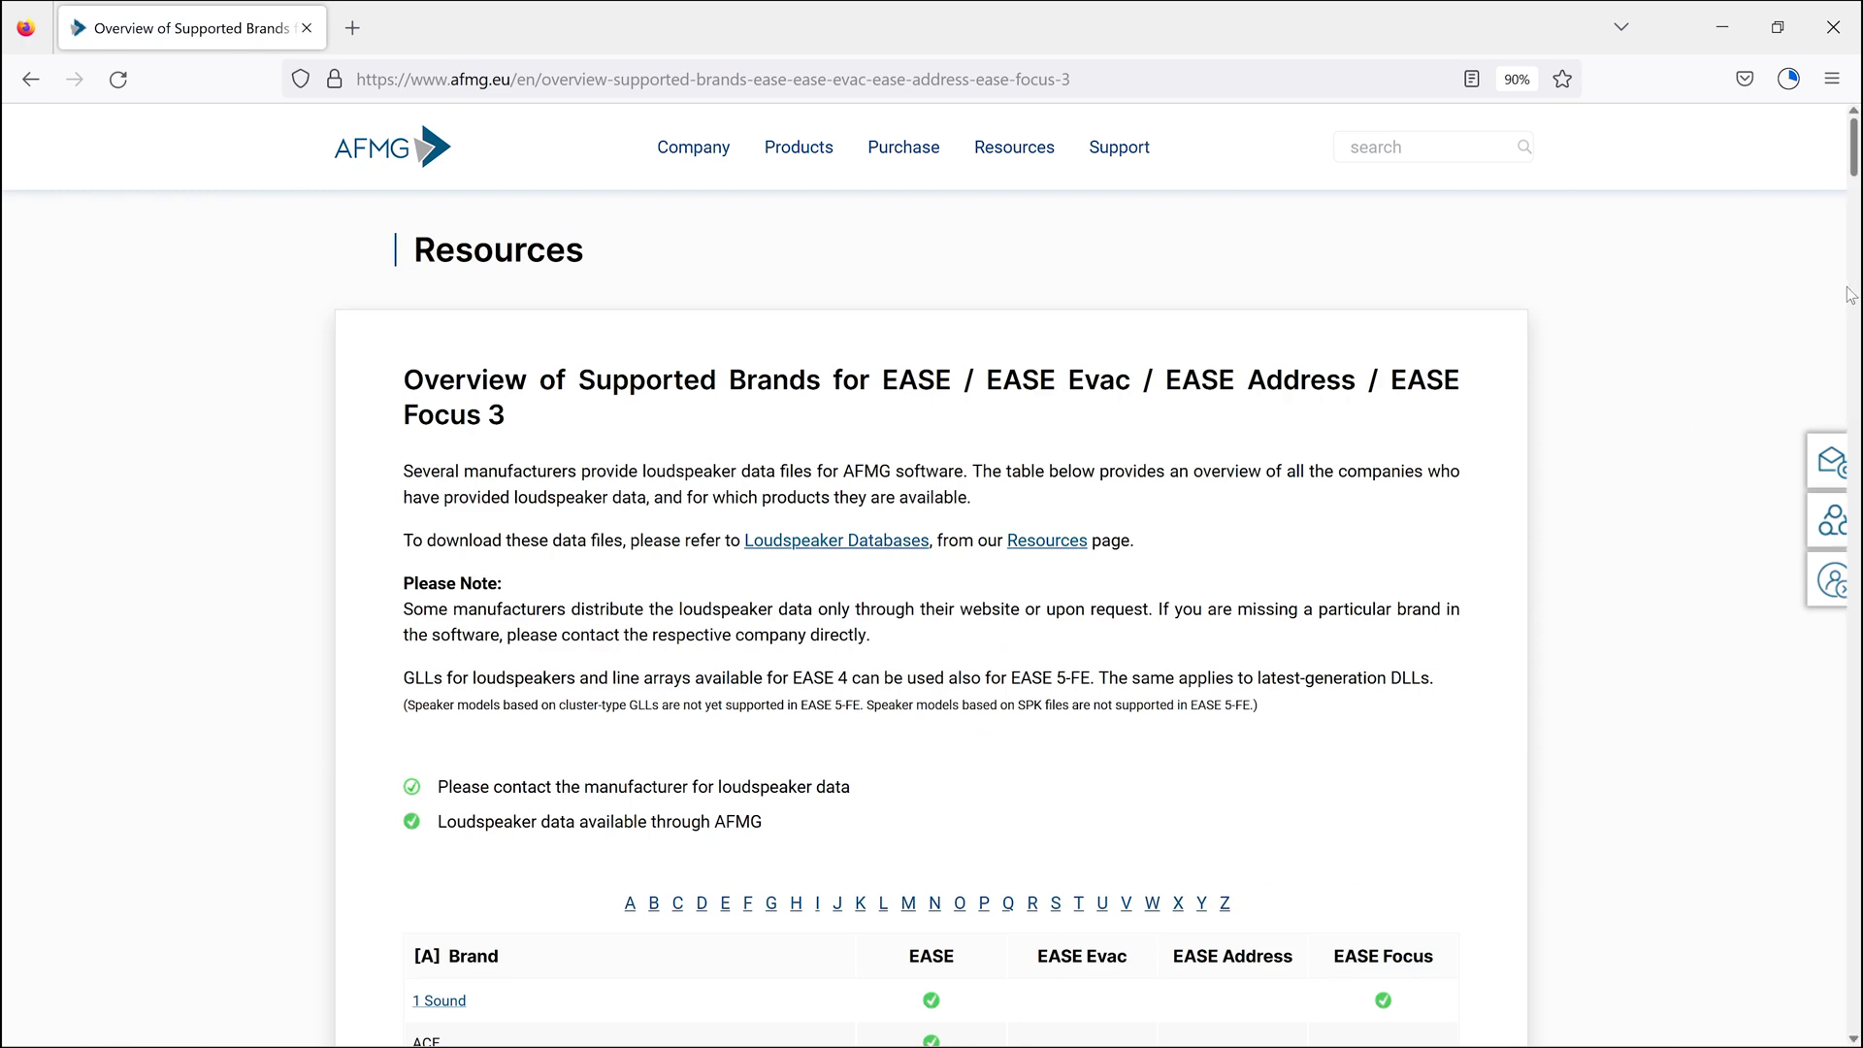
{"action": "scroll", "coordinate": [1849, 316], "scroll_direction": "down", "scroll_amount": 5}
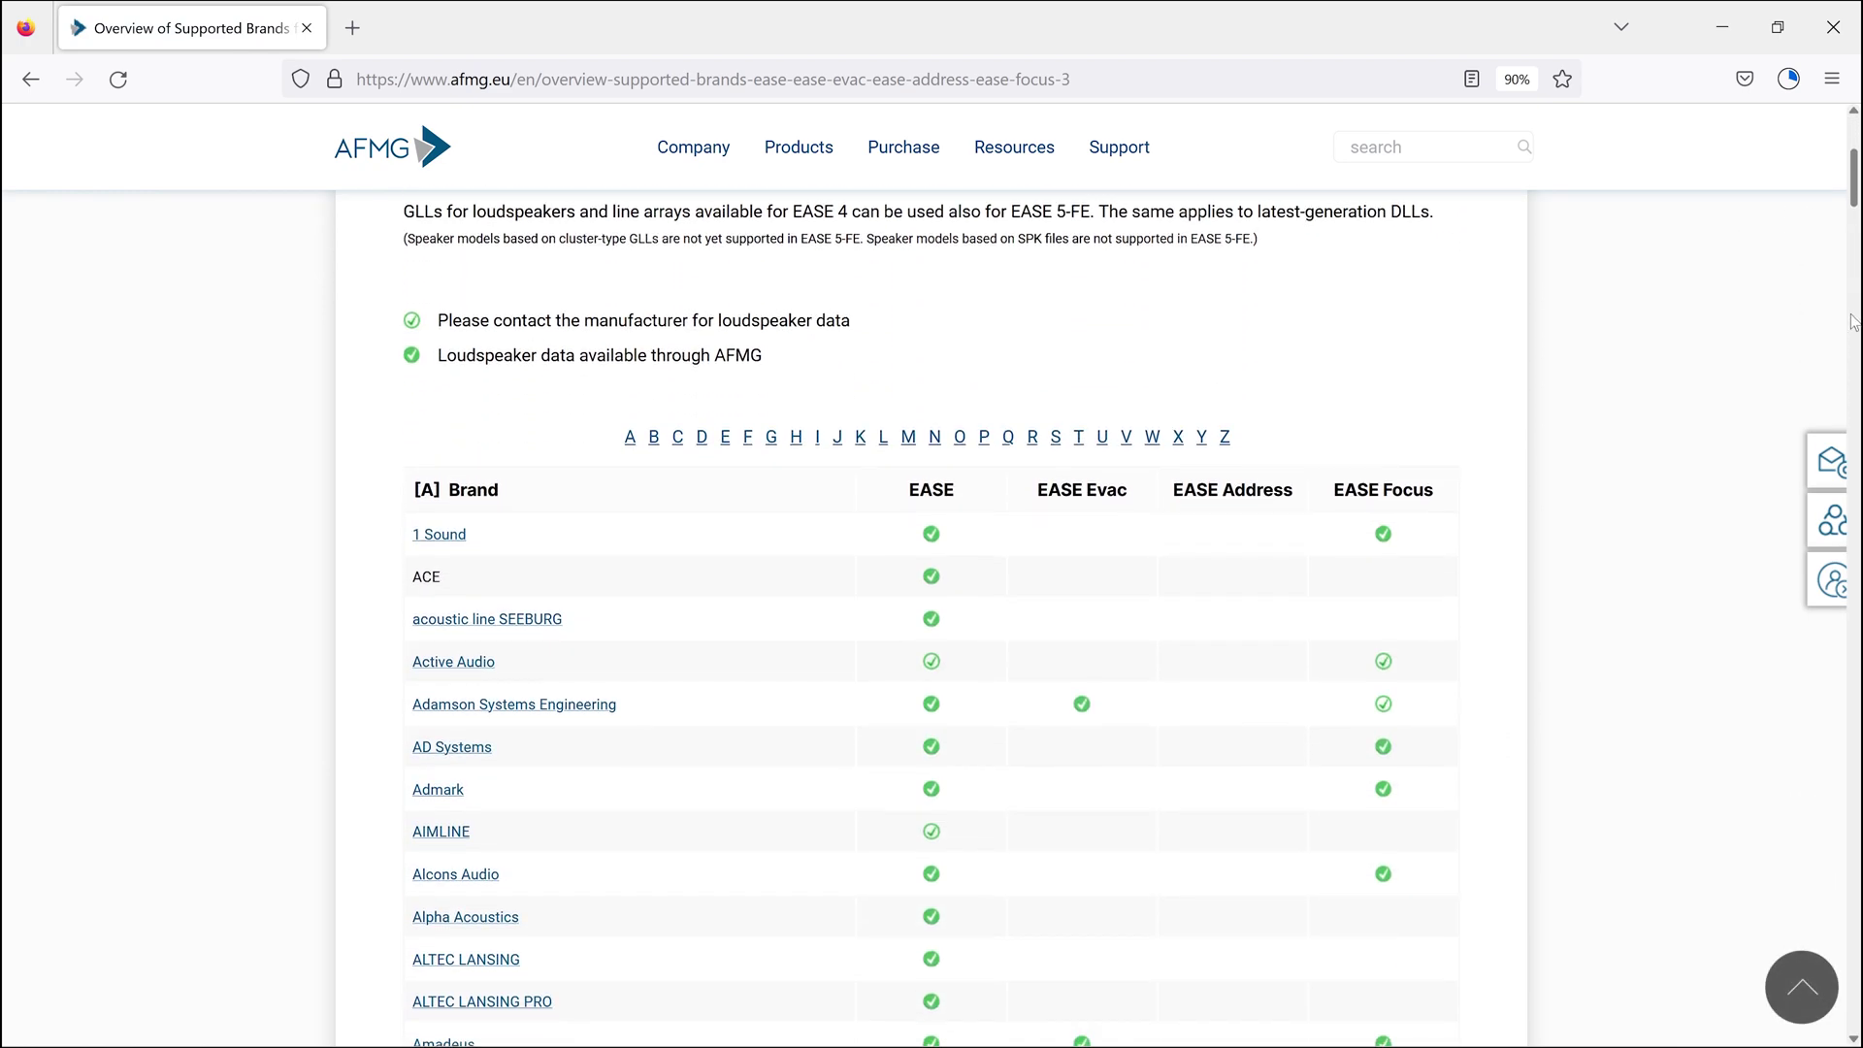
{"action": "scroll", "coordinate": [1851, 320], "scroll_direction": "down", "scroll_amount": 8}
{"action": "scroll", "coordinate": [1854, 347], "scroll_direction": "down", "scroll_amount": 10}
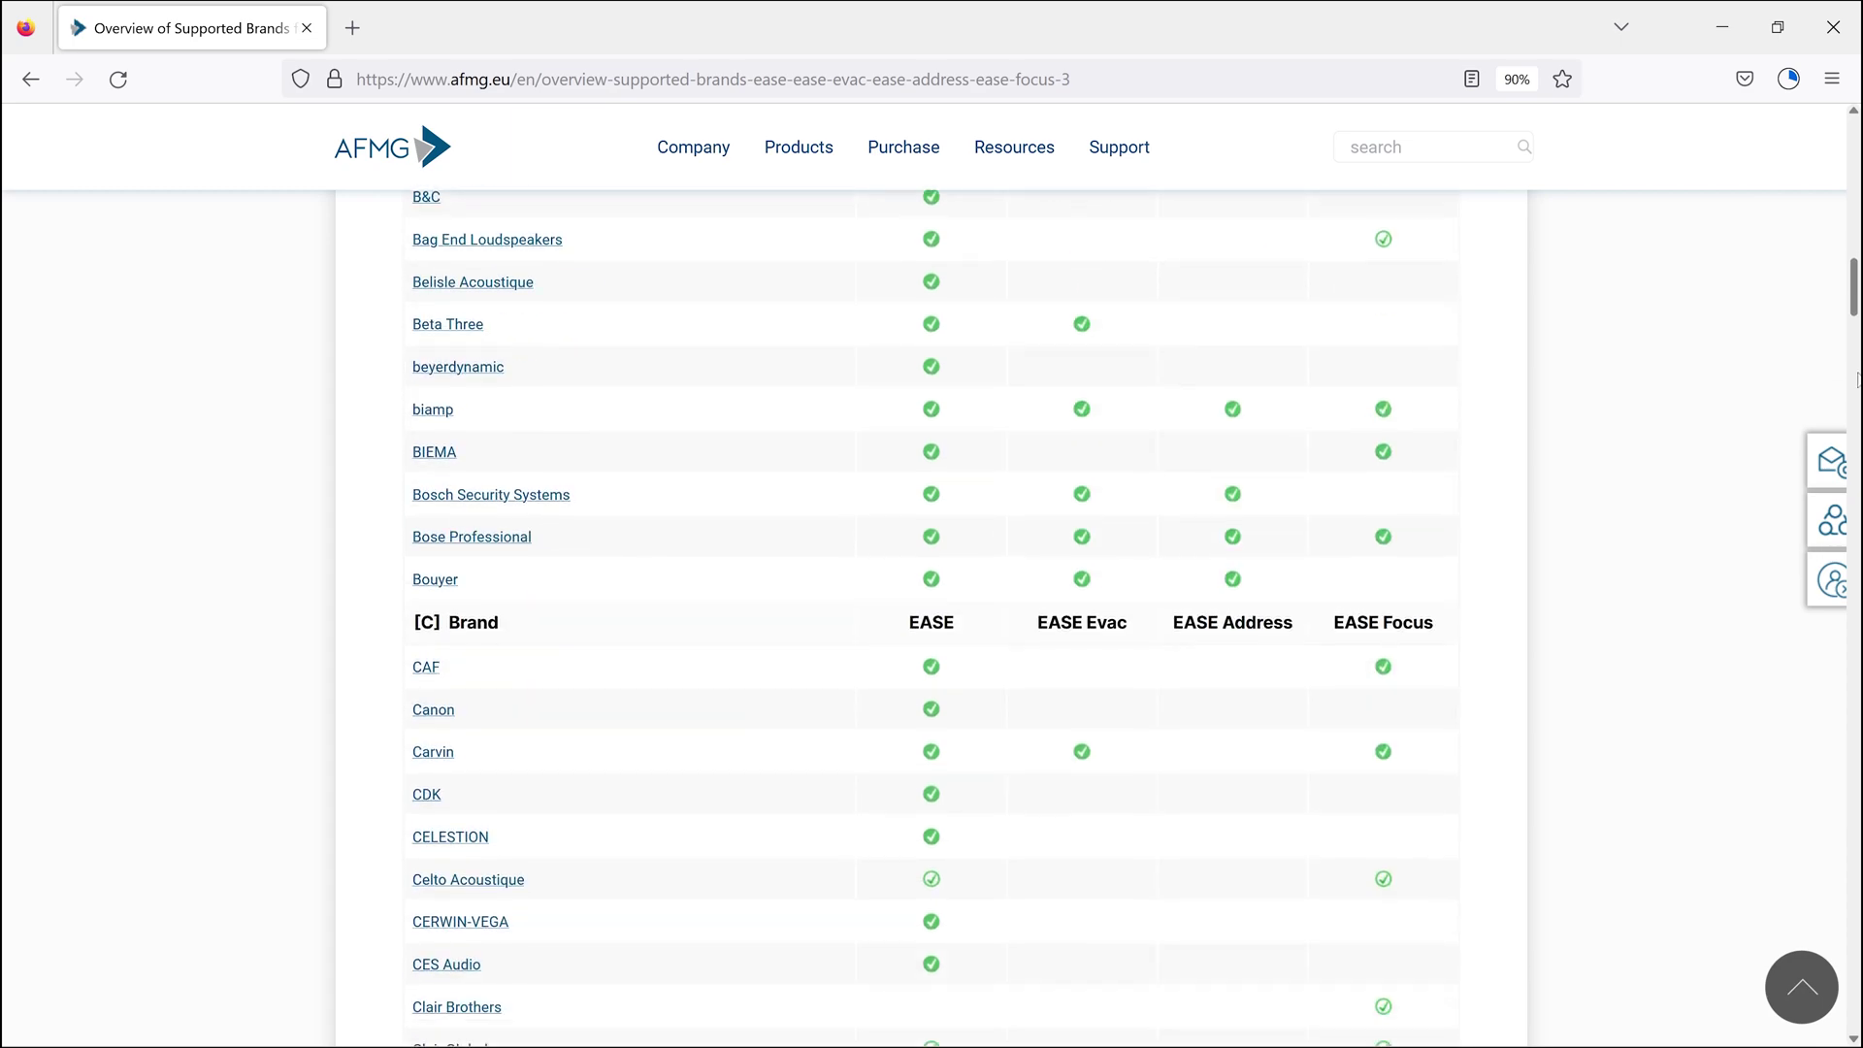
{"action": "scroll", "coordinate": [1858, 381], "scroll_direction": "down", "scroll_amount": 10}
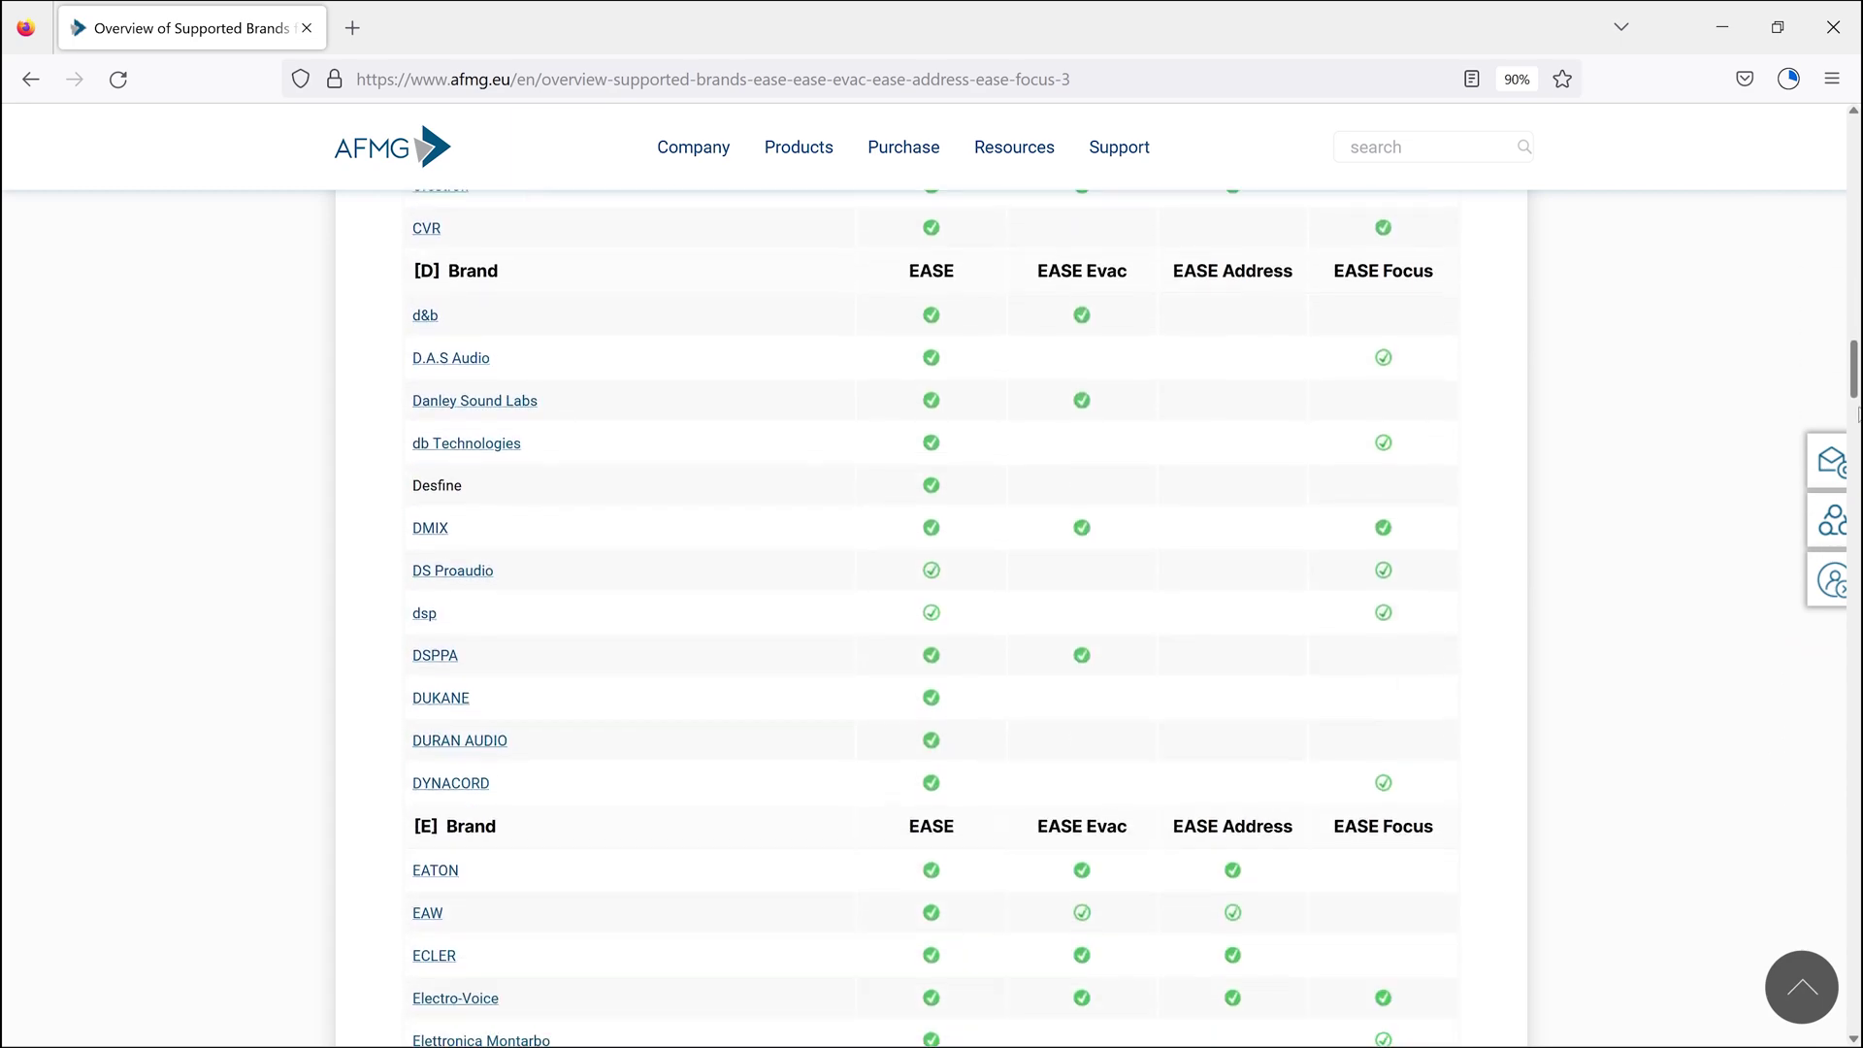
{"action": "scroll", "coordinate": [1858, 414], "scroll_direction": "down", "scroll_amount": 11}
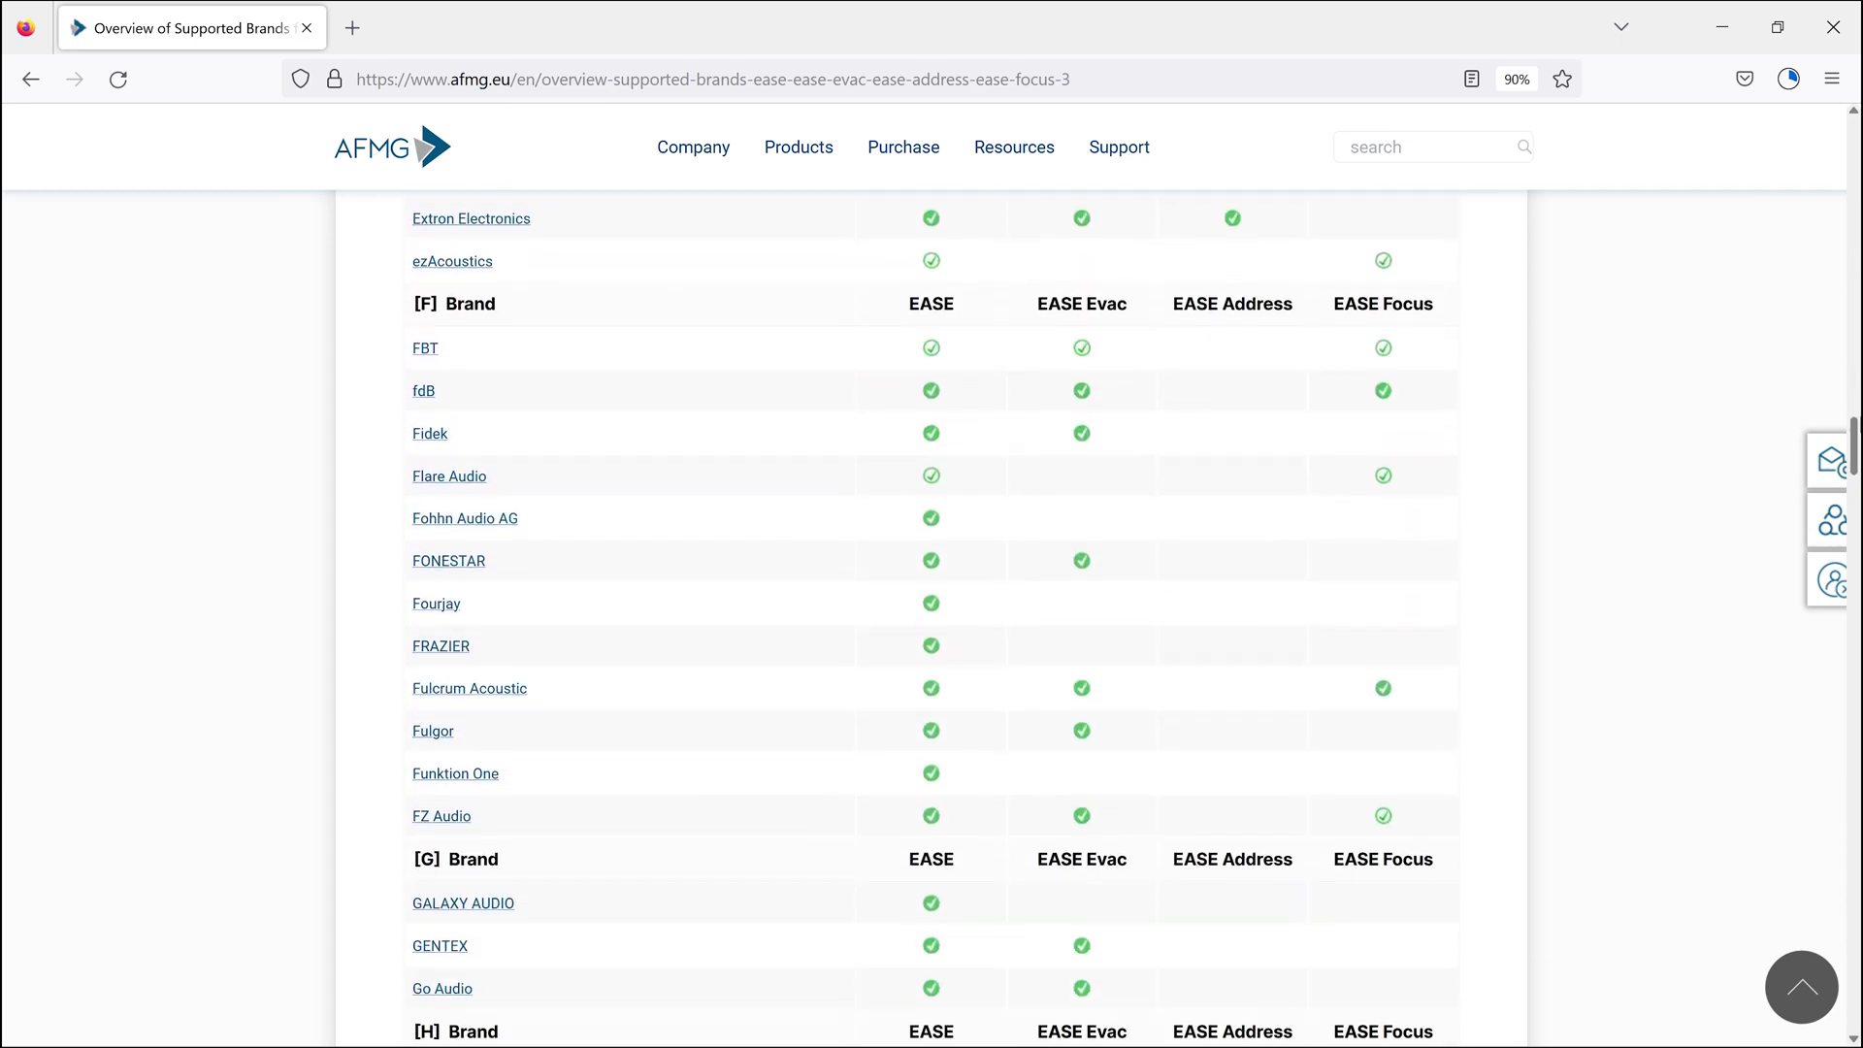
{"action": "scroll", "coordinate": [1857, 417], "scroll_direction": "down", "scroll_amount": 9}
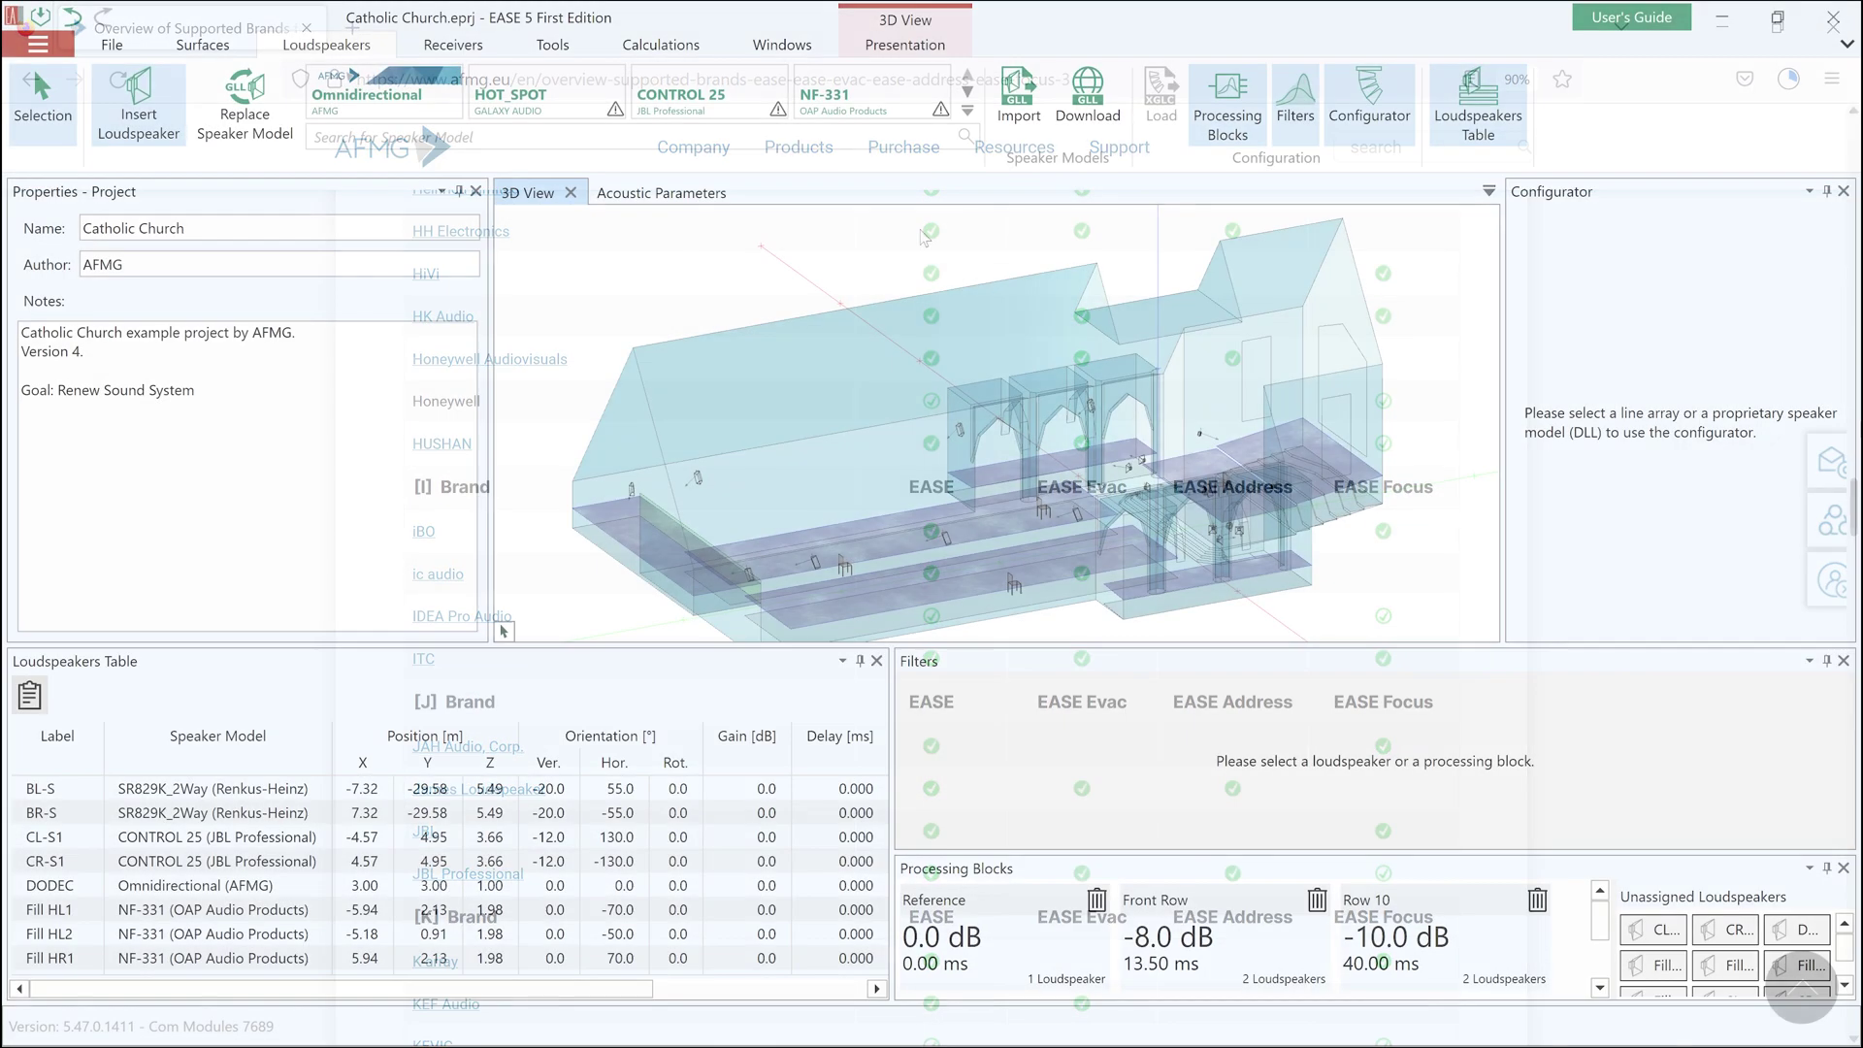
Insert an SR829K_2Way loudspeaker into the church model and turn it 16° horizontally
{"action": "left_click", "coordinate": [967, 111]}
{"action": "left_click", "coordinate": [379, 237]}
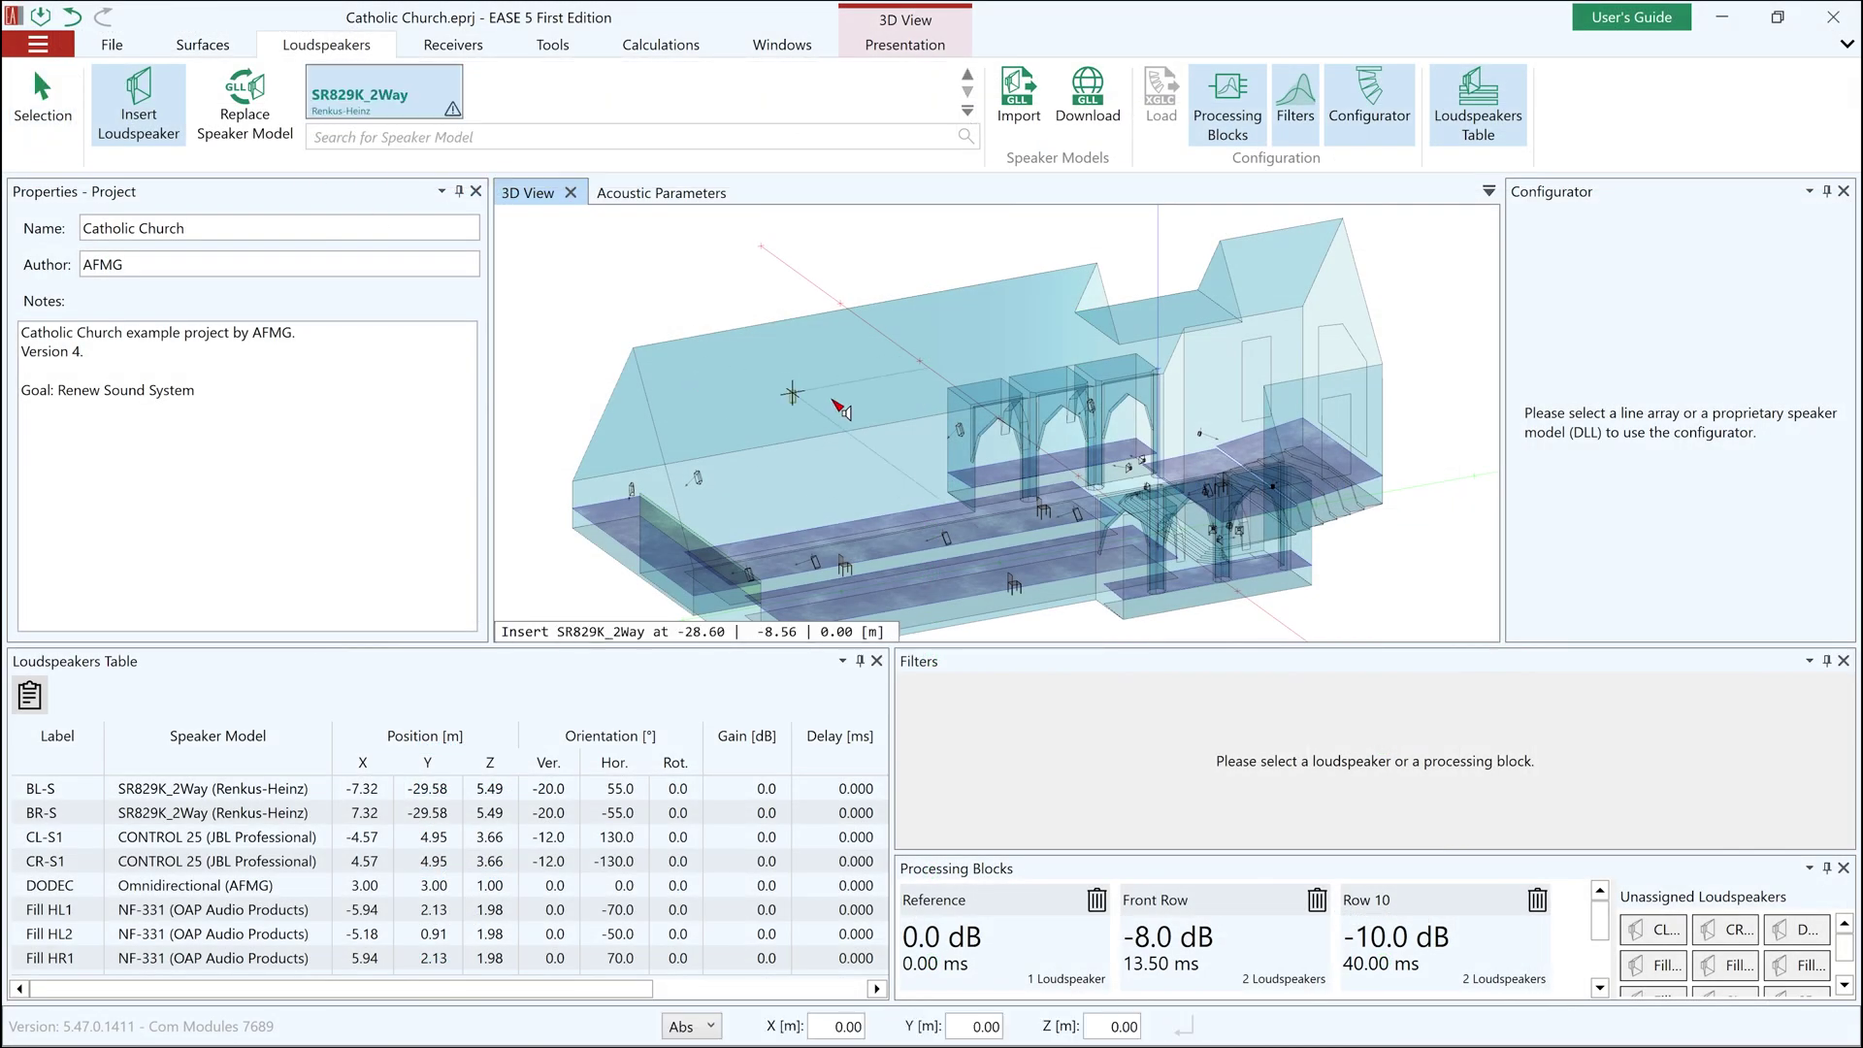
{"action": "left_click", "coordinate": [955, 433]}
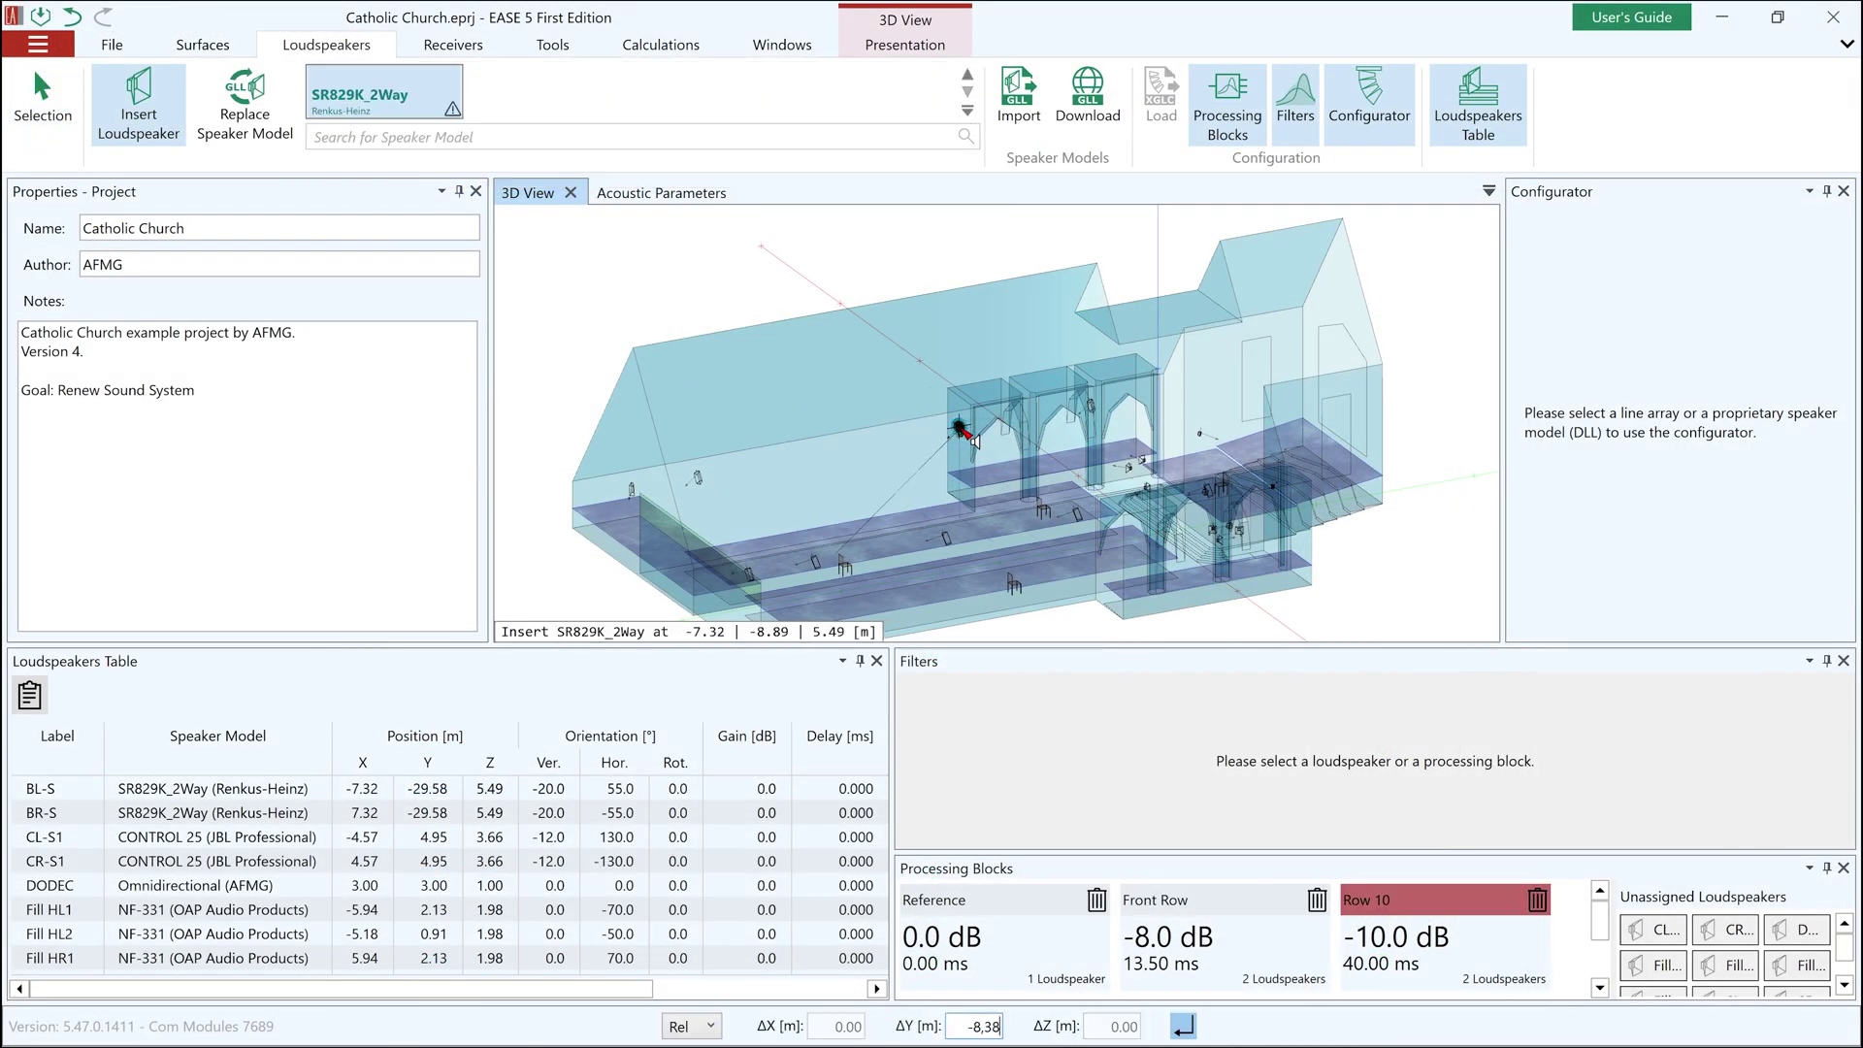
{"action": "key", "text": "Escape"}
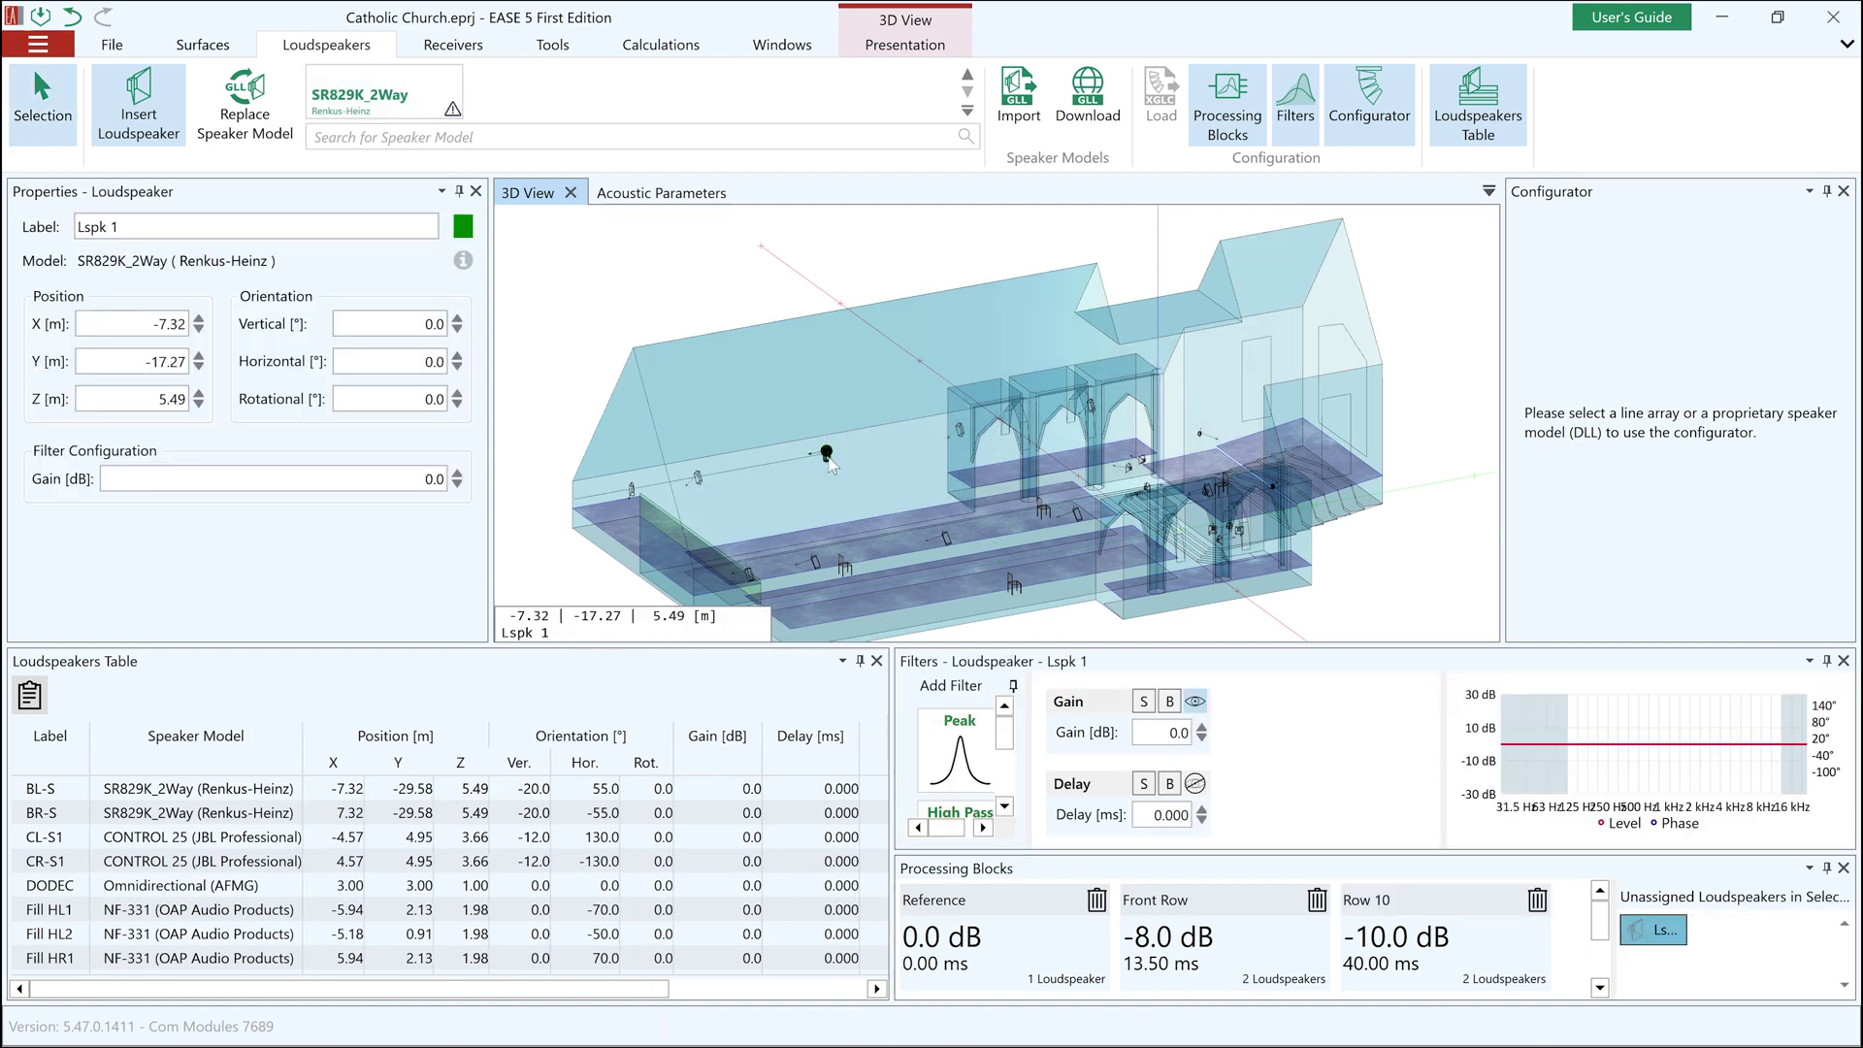
{"action": "scroll", "coordinate": [417, 356], "scroll_direction": "up", "scroll_amount": 16}
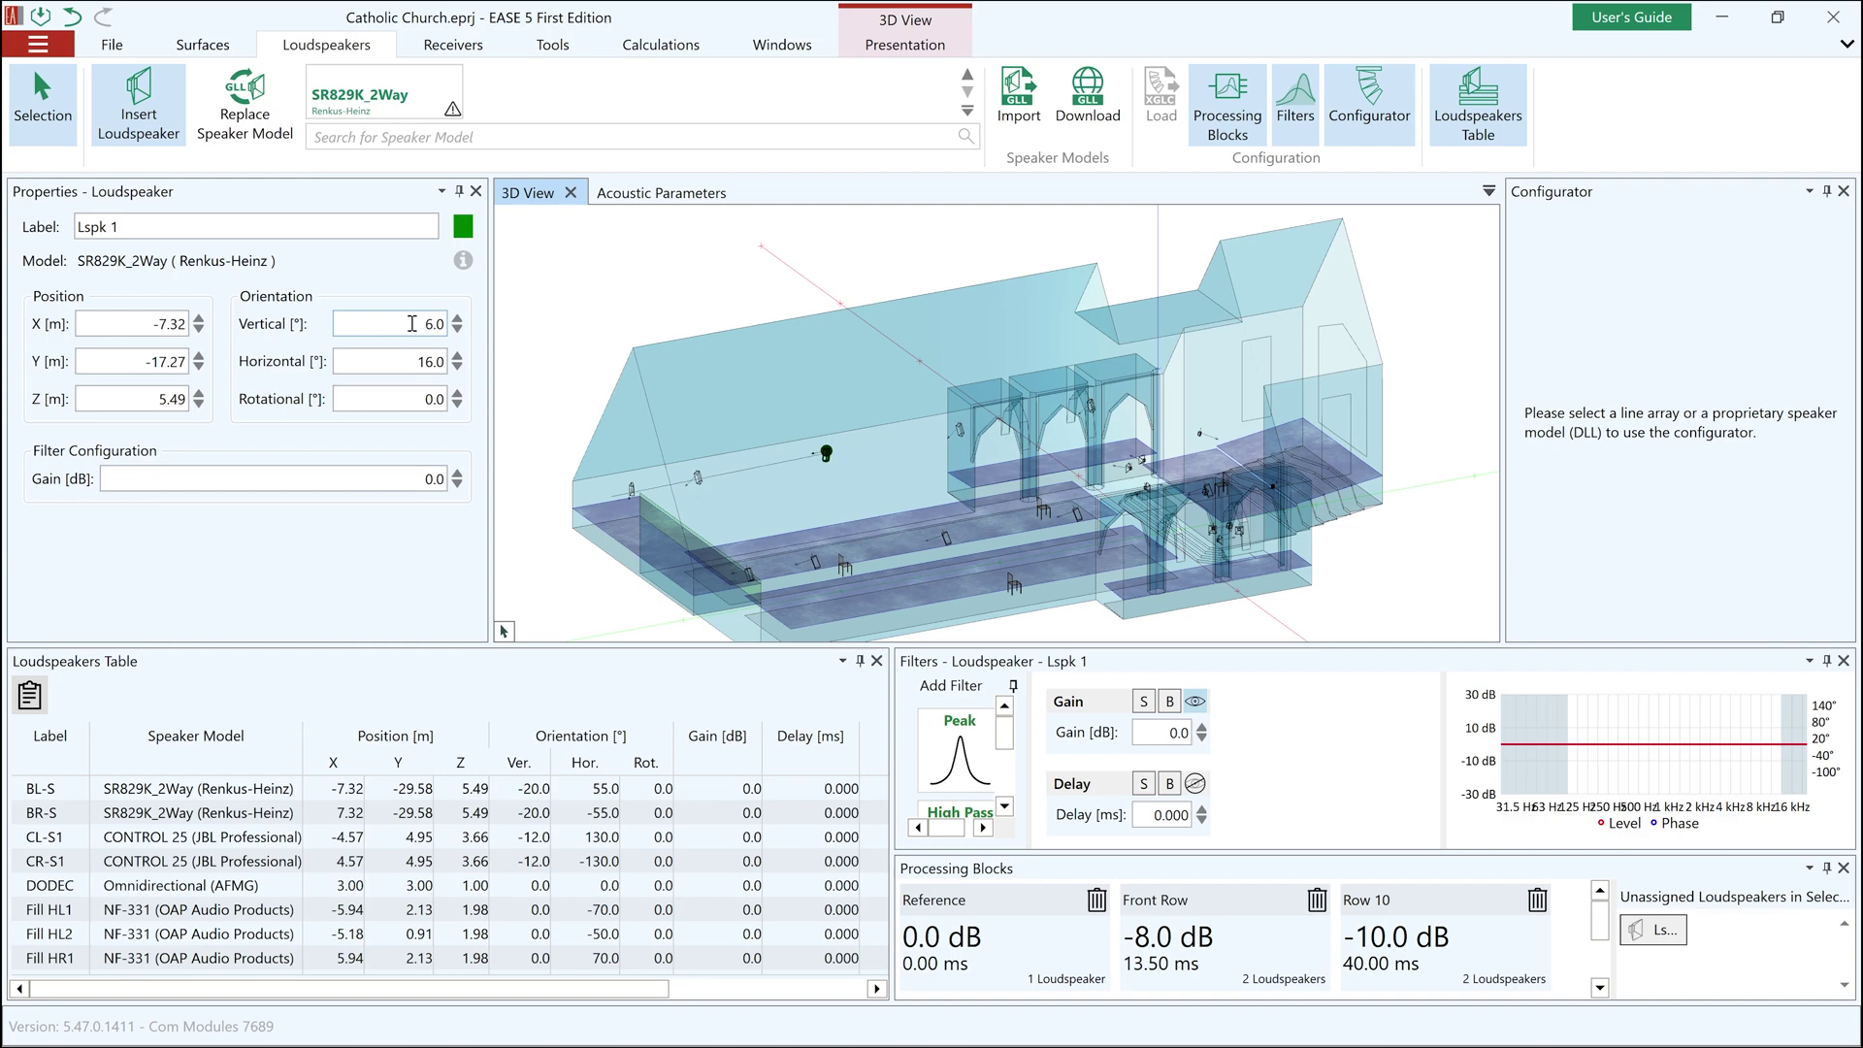
{"action": "scroll", "coordinate": [412, 326], "scroll_direction": "down", "scroll_amount": 7}
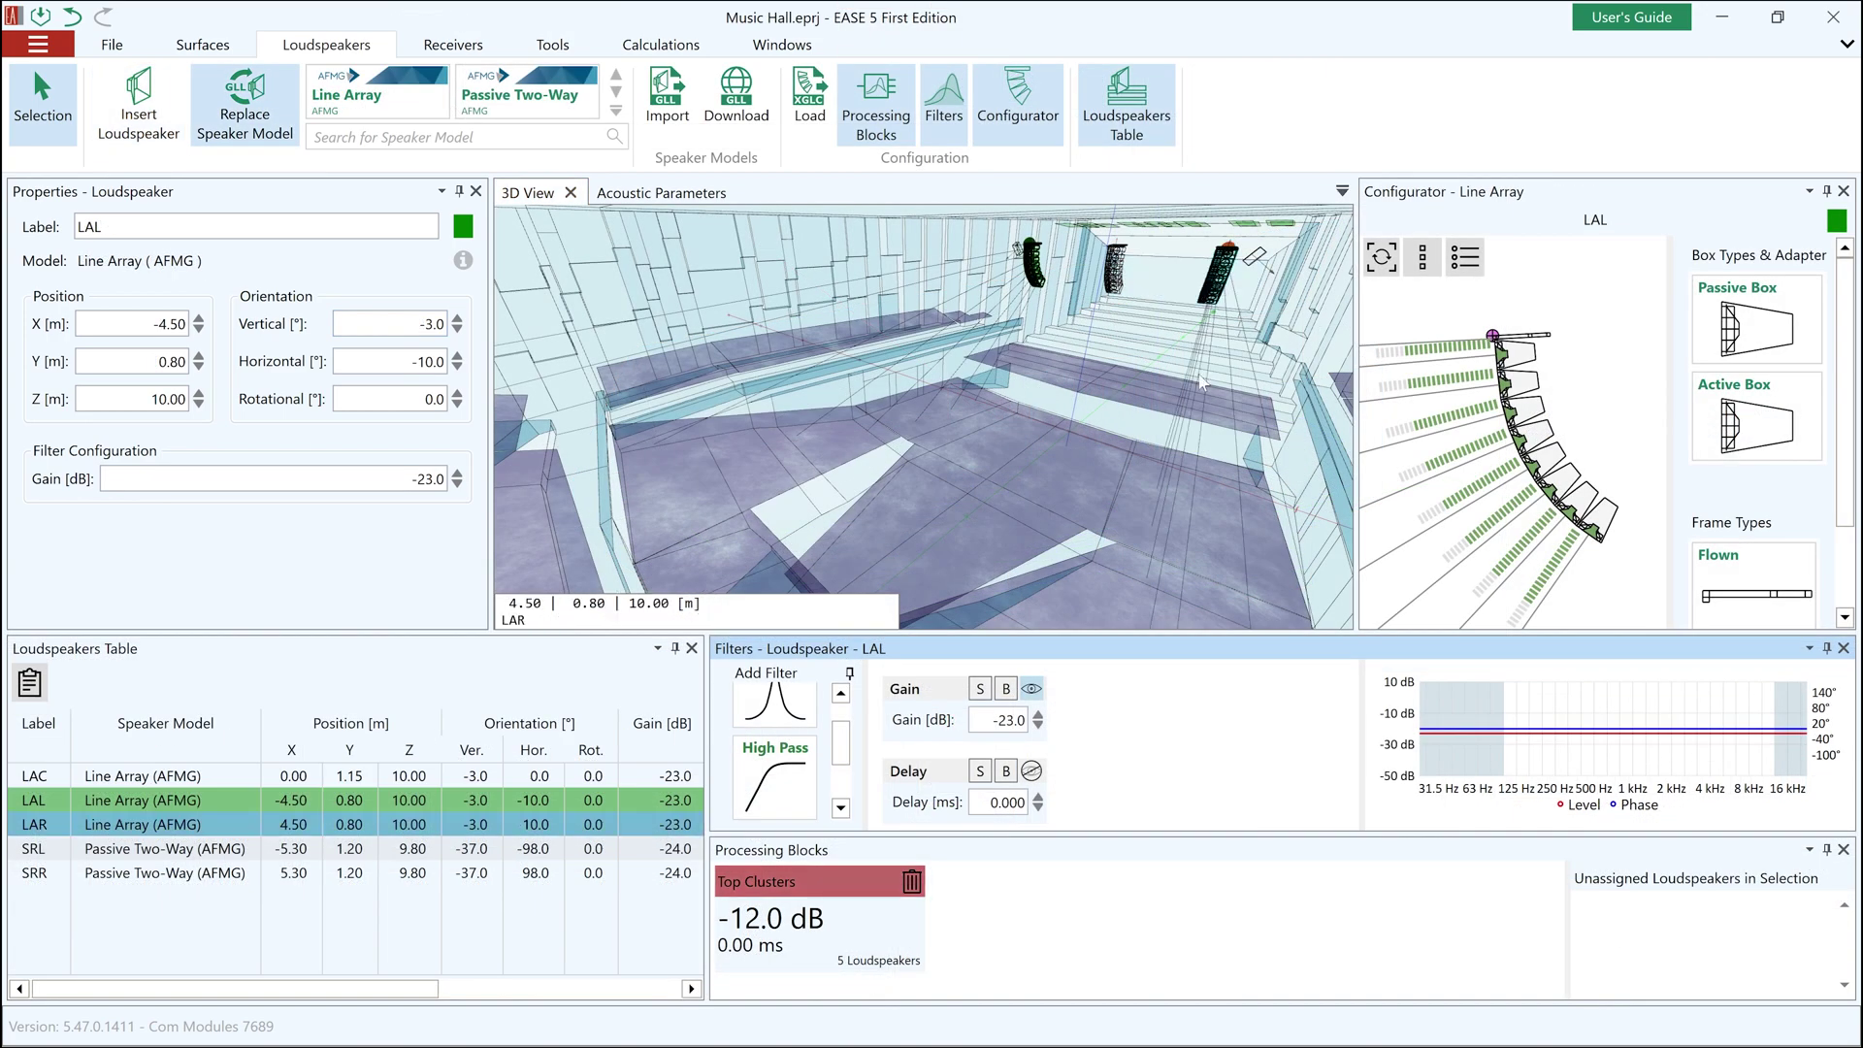
Add a 125 Hz high-pass filter to the LAL line array
{"action": "left_click", "coordinate": [835, 885]}
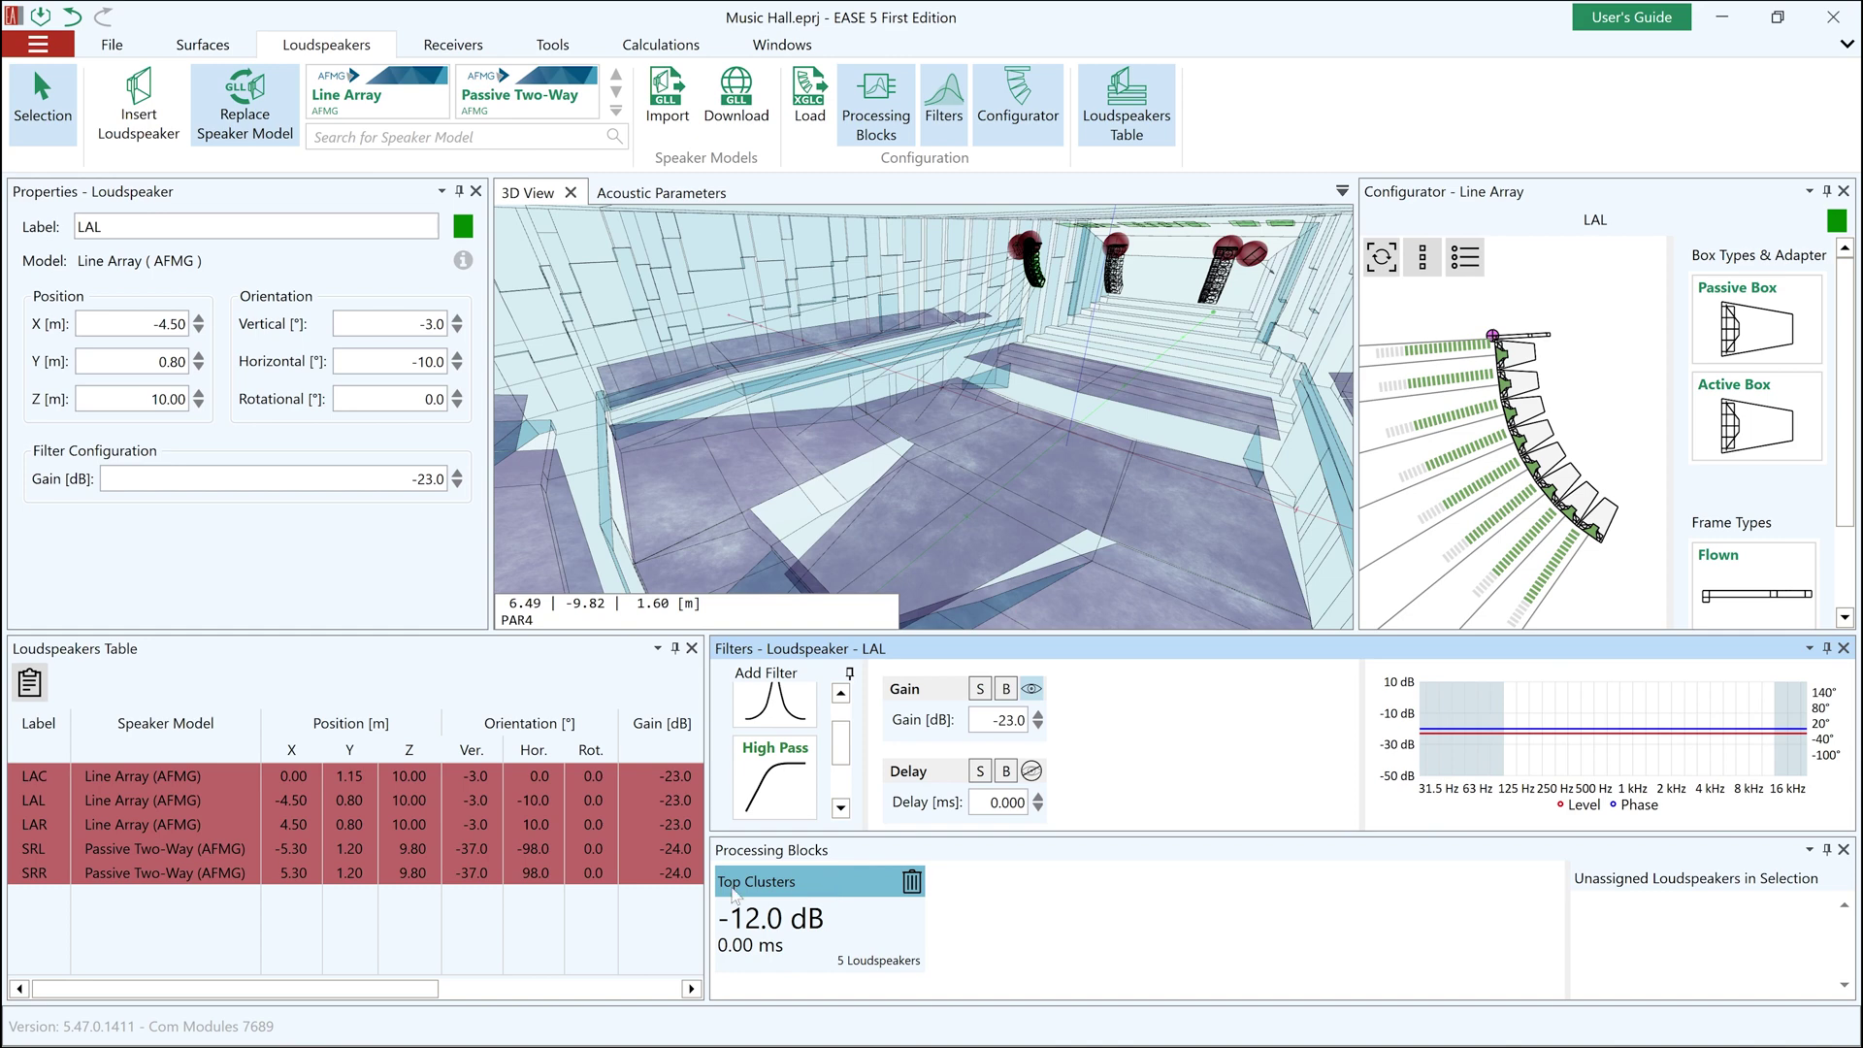
{"action": "left_click", "coordinate": [733, 893]}
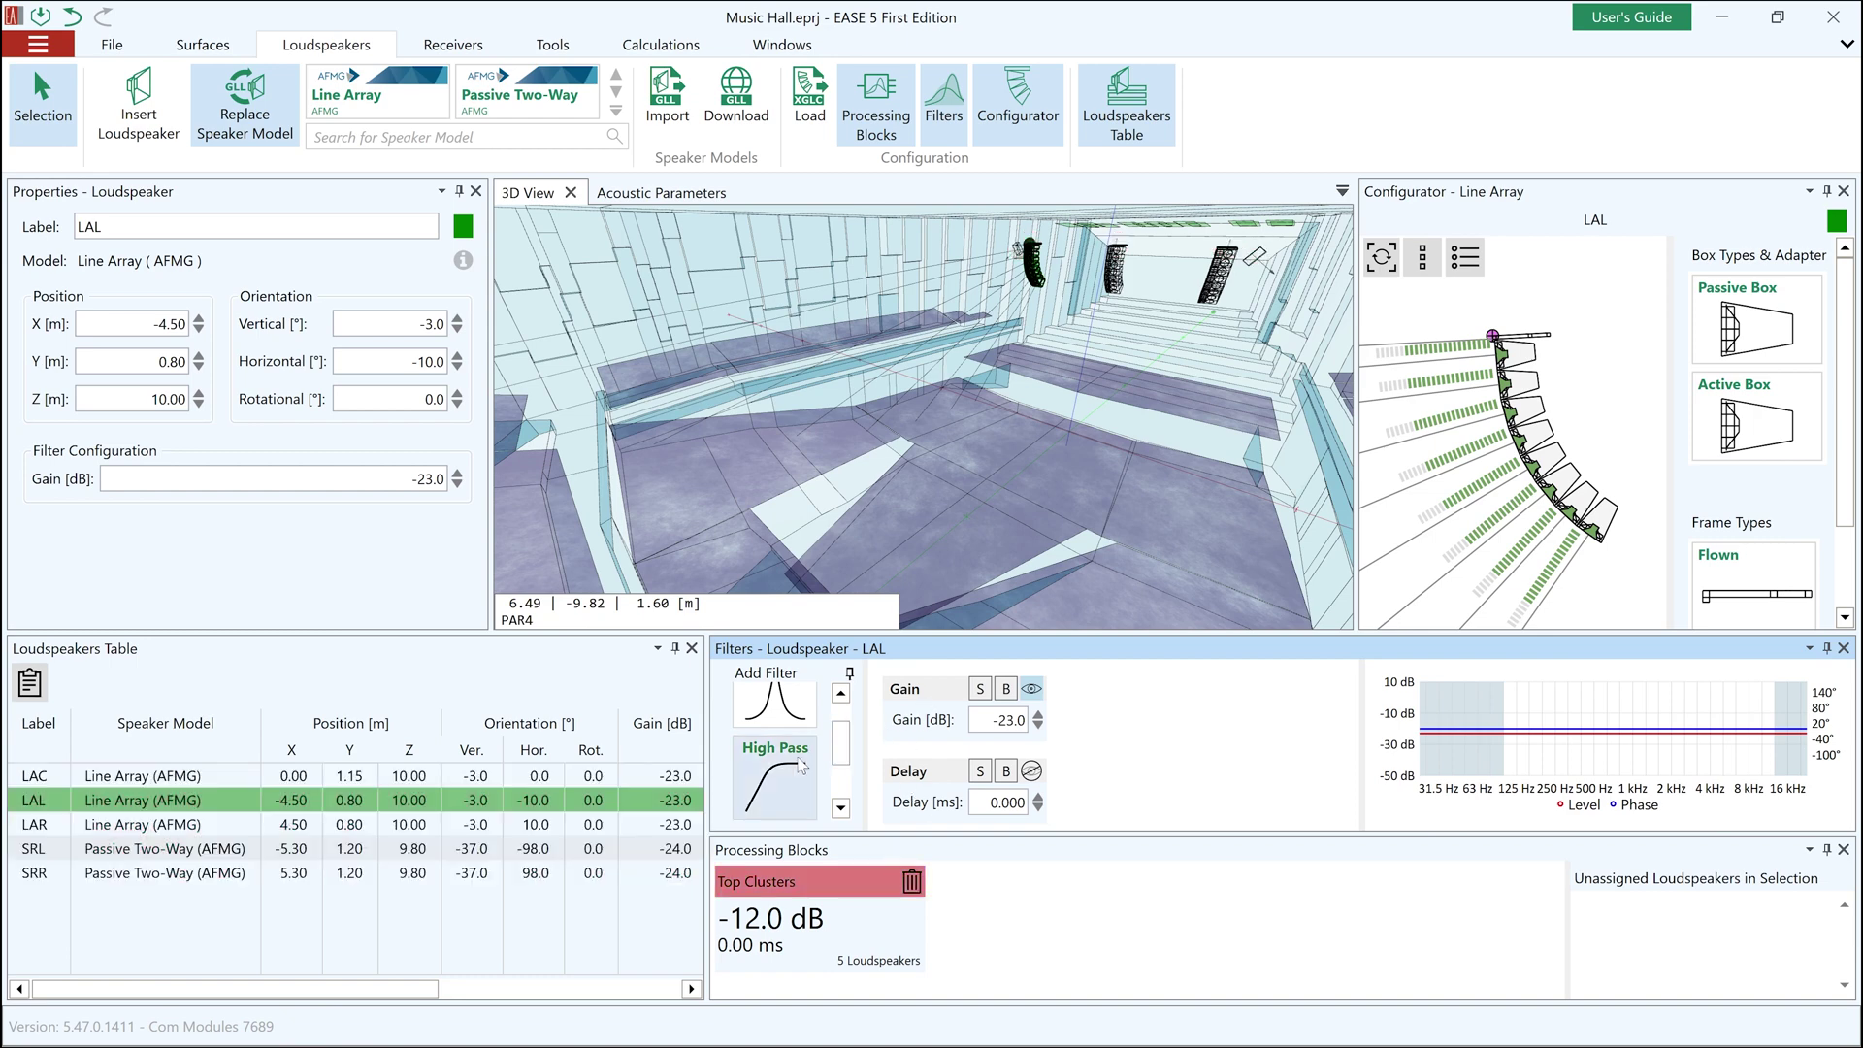
{"action": "left_click", "coordinate": [796, 767]}
In the Configurator, add a passive box to the array bottom, then delete it
{"action": "mouse_move", "coordinate": [1467, 383]}
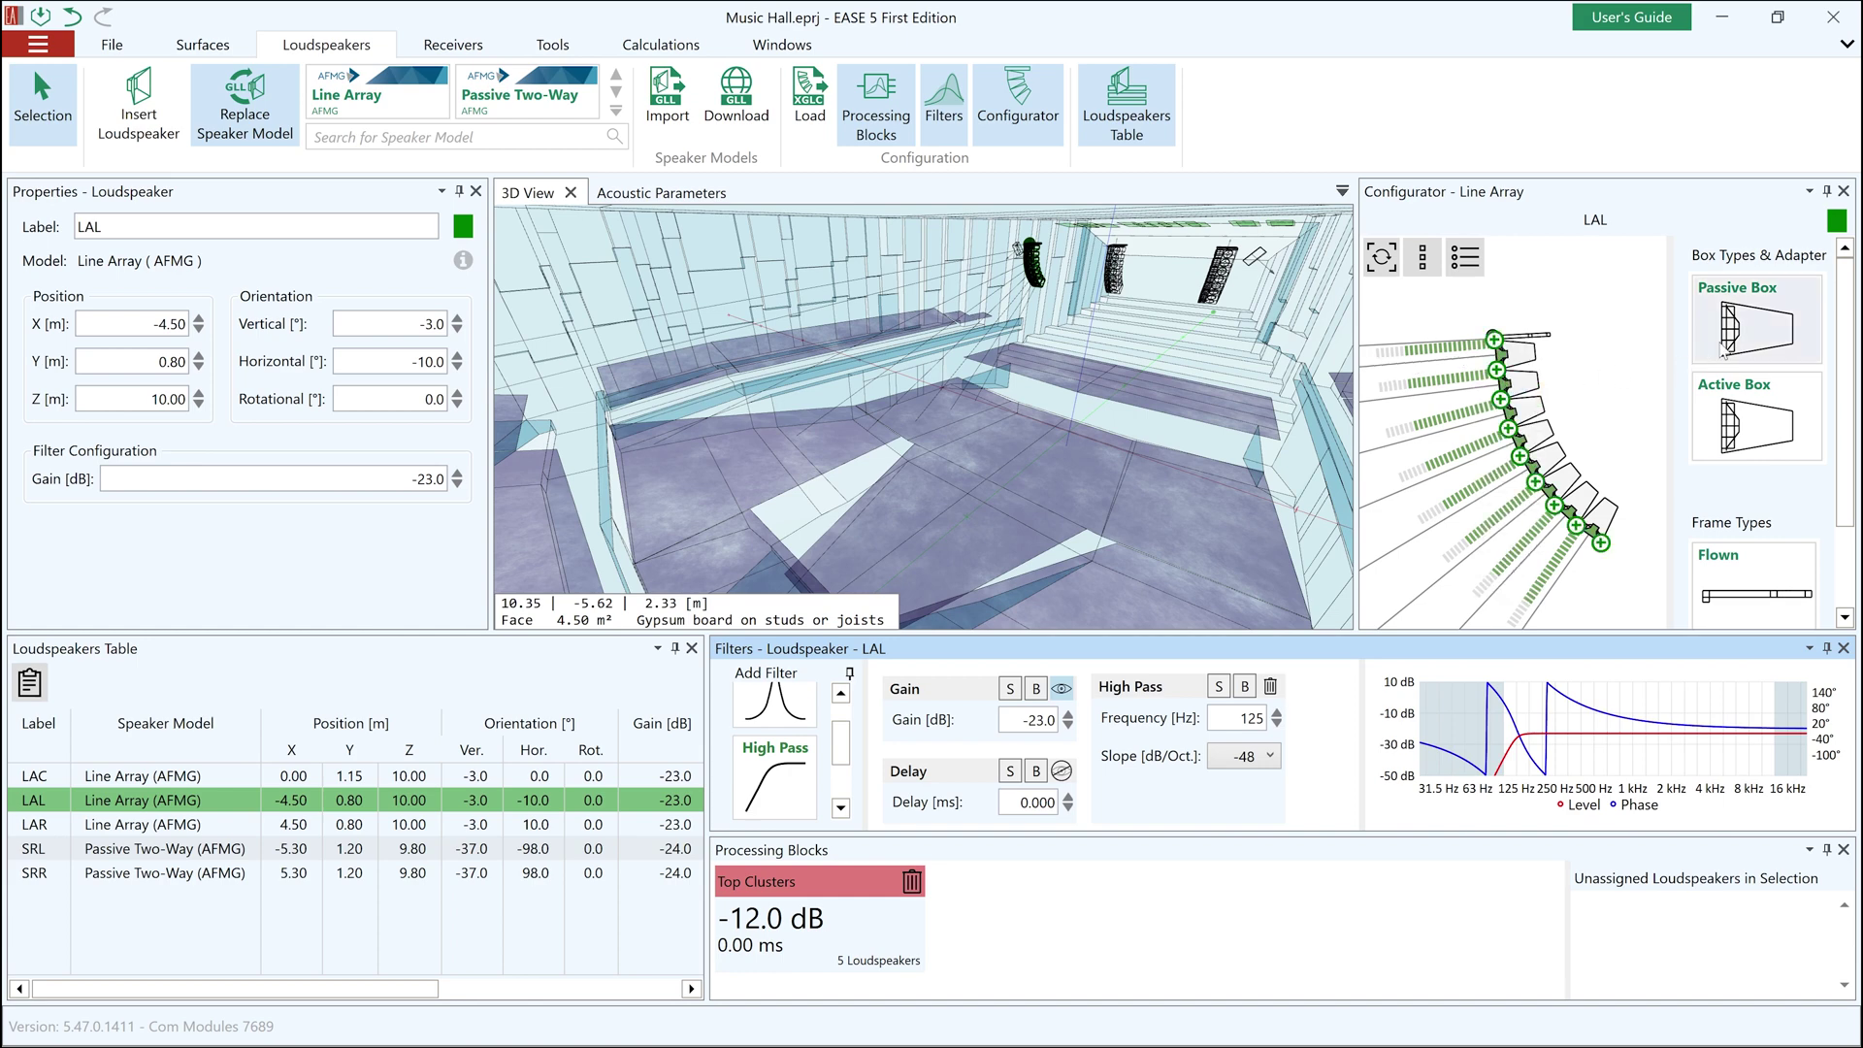
{"action": "left_click", "coordinate": [1742, 340]}
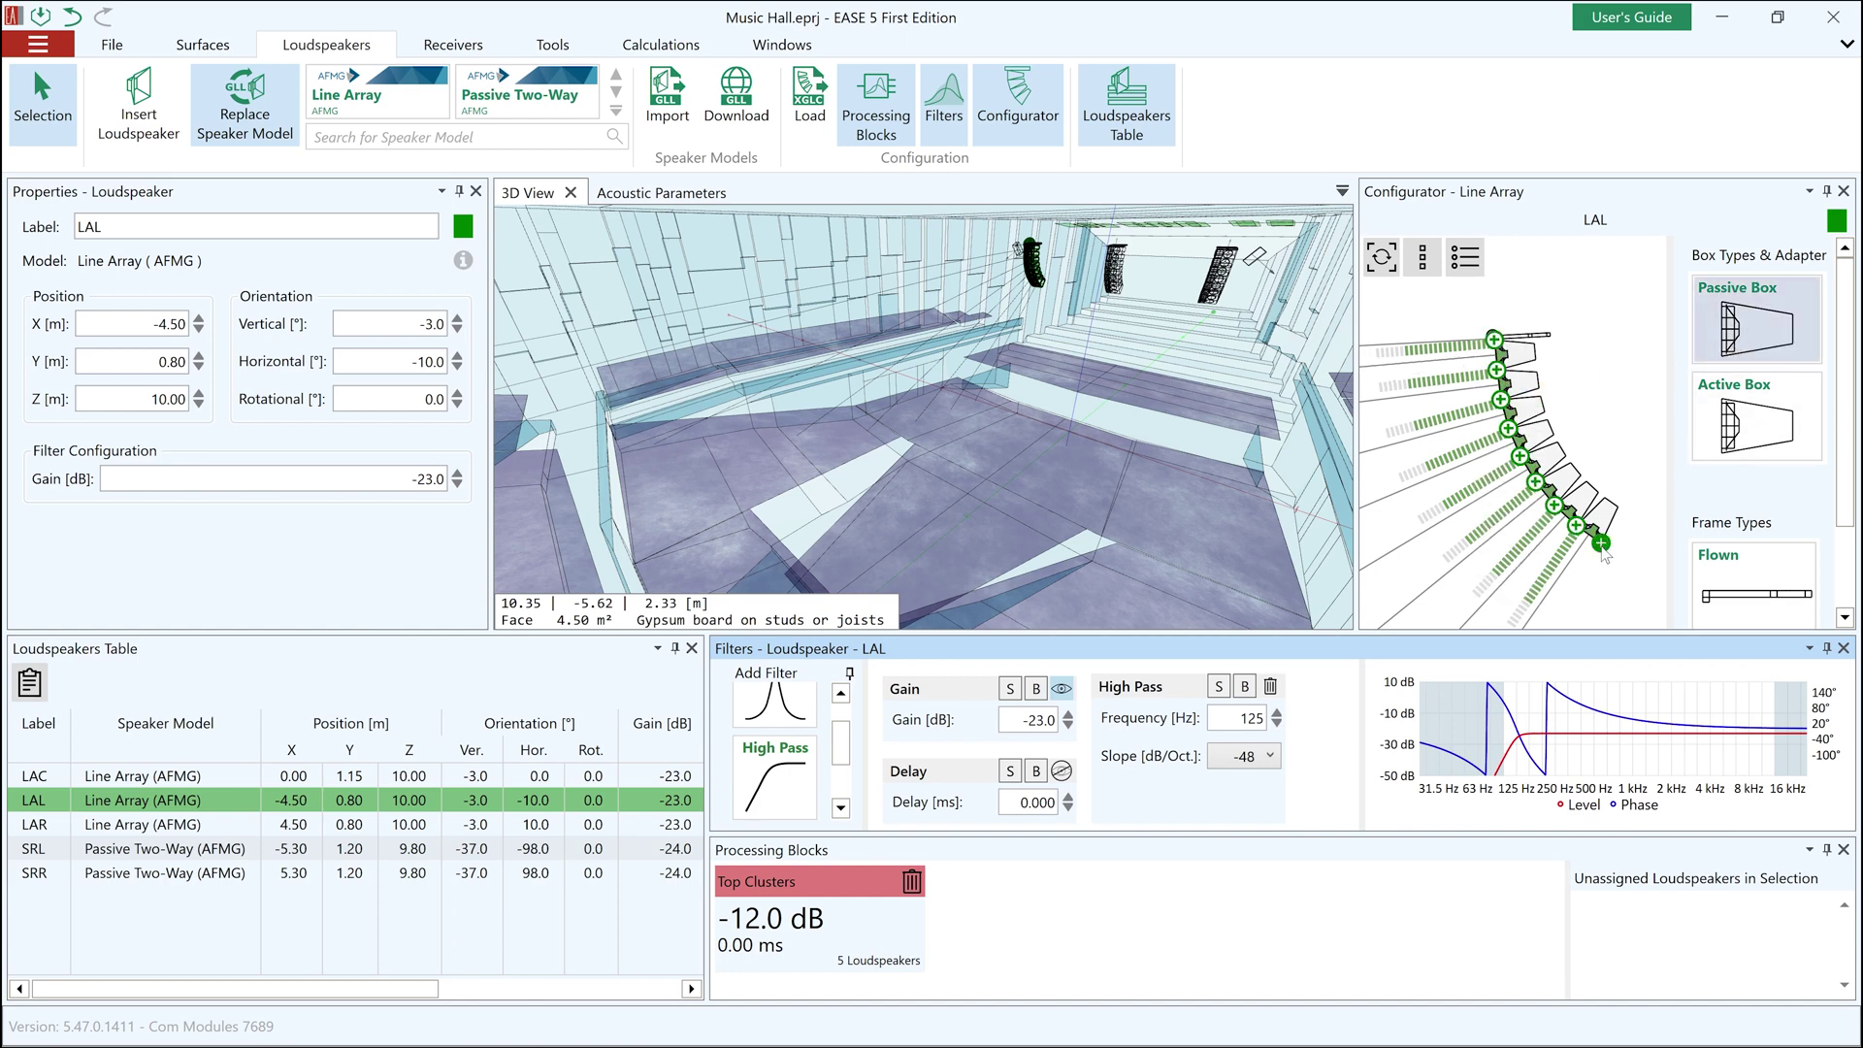
{"action": "left_click", "coordinate": [1601, 544]}
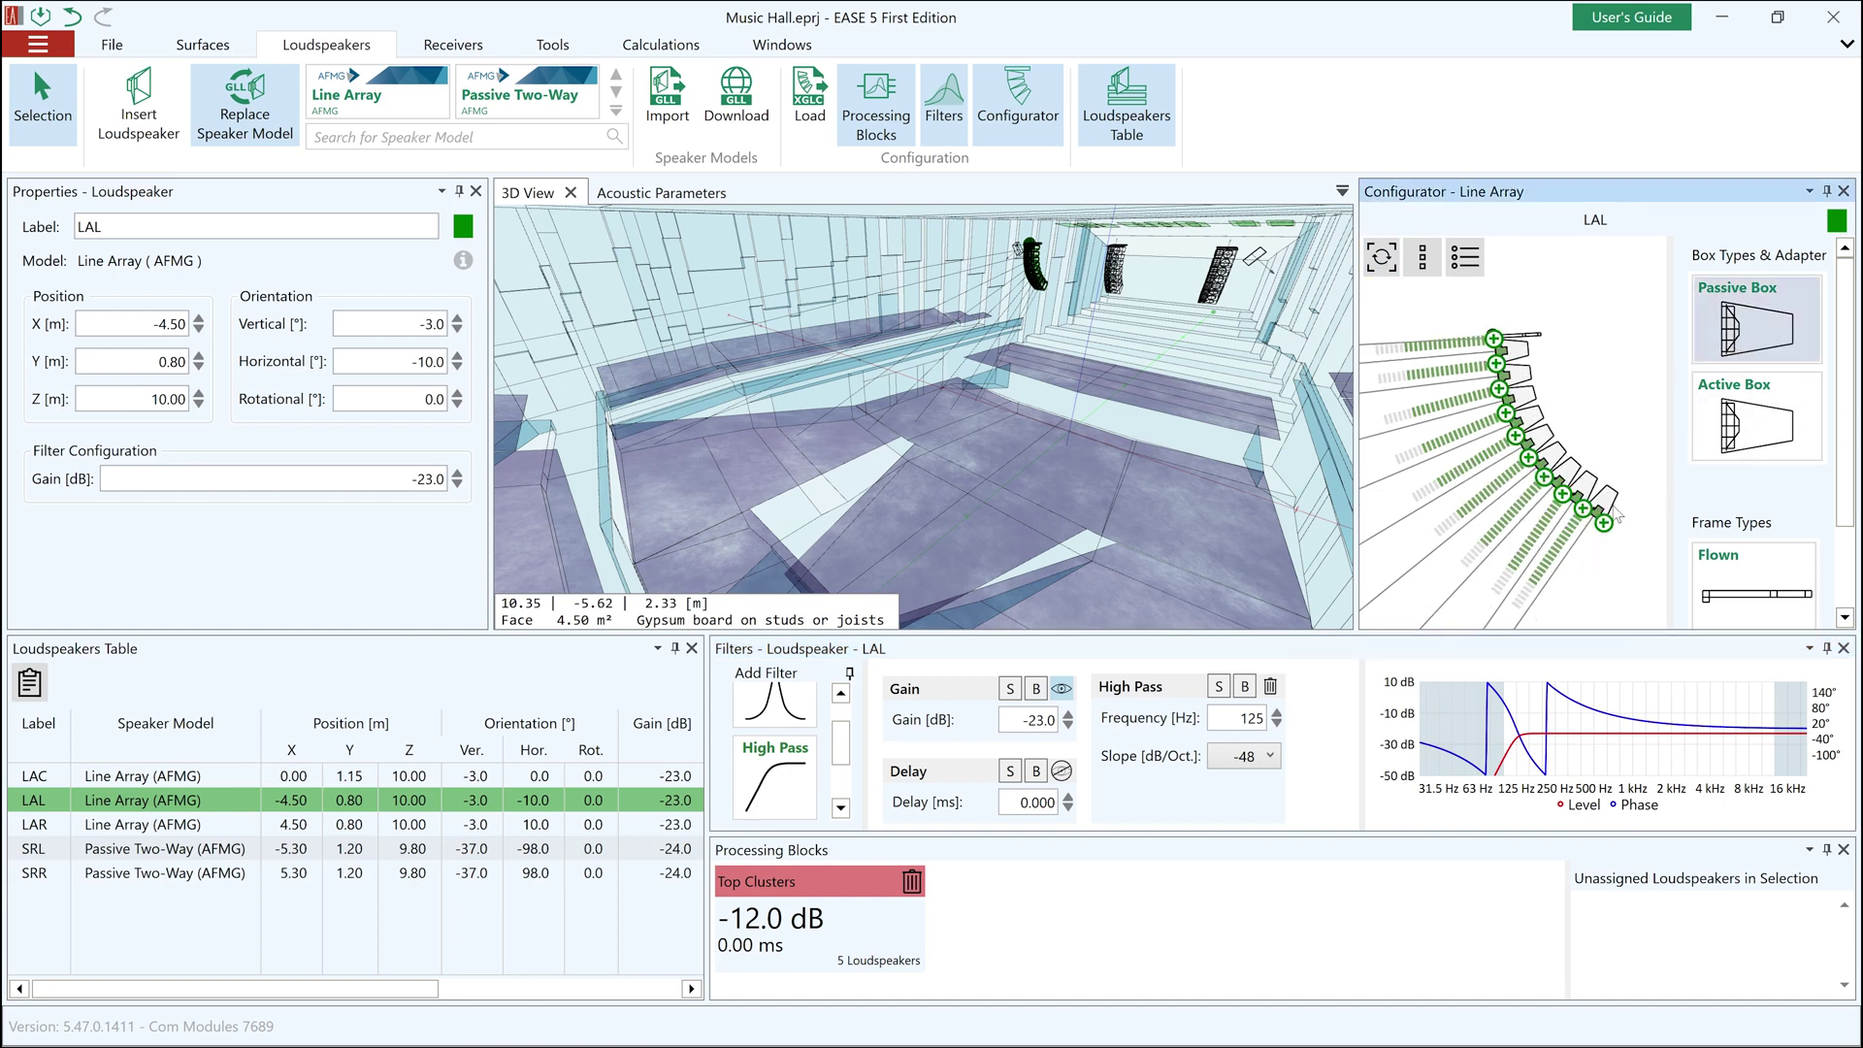
{"action": "left_click", "coordinate": [1609, 505]}
{"action": "key", "text": "Delete"}
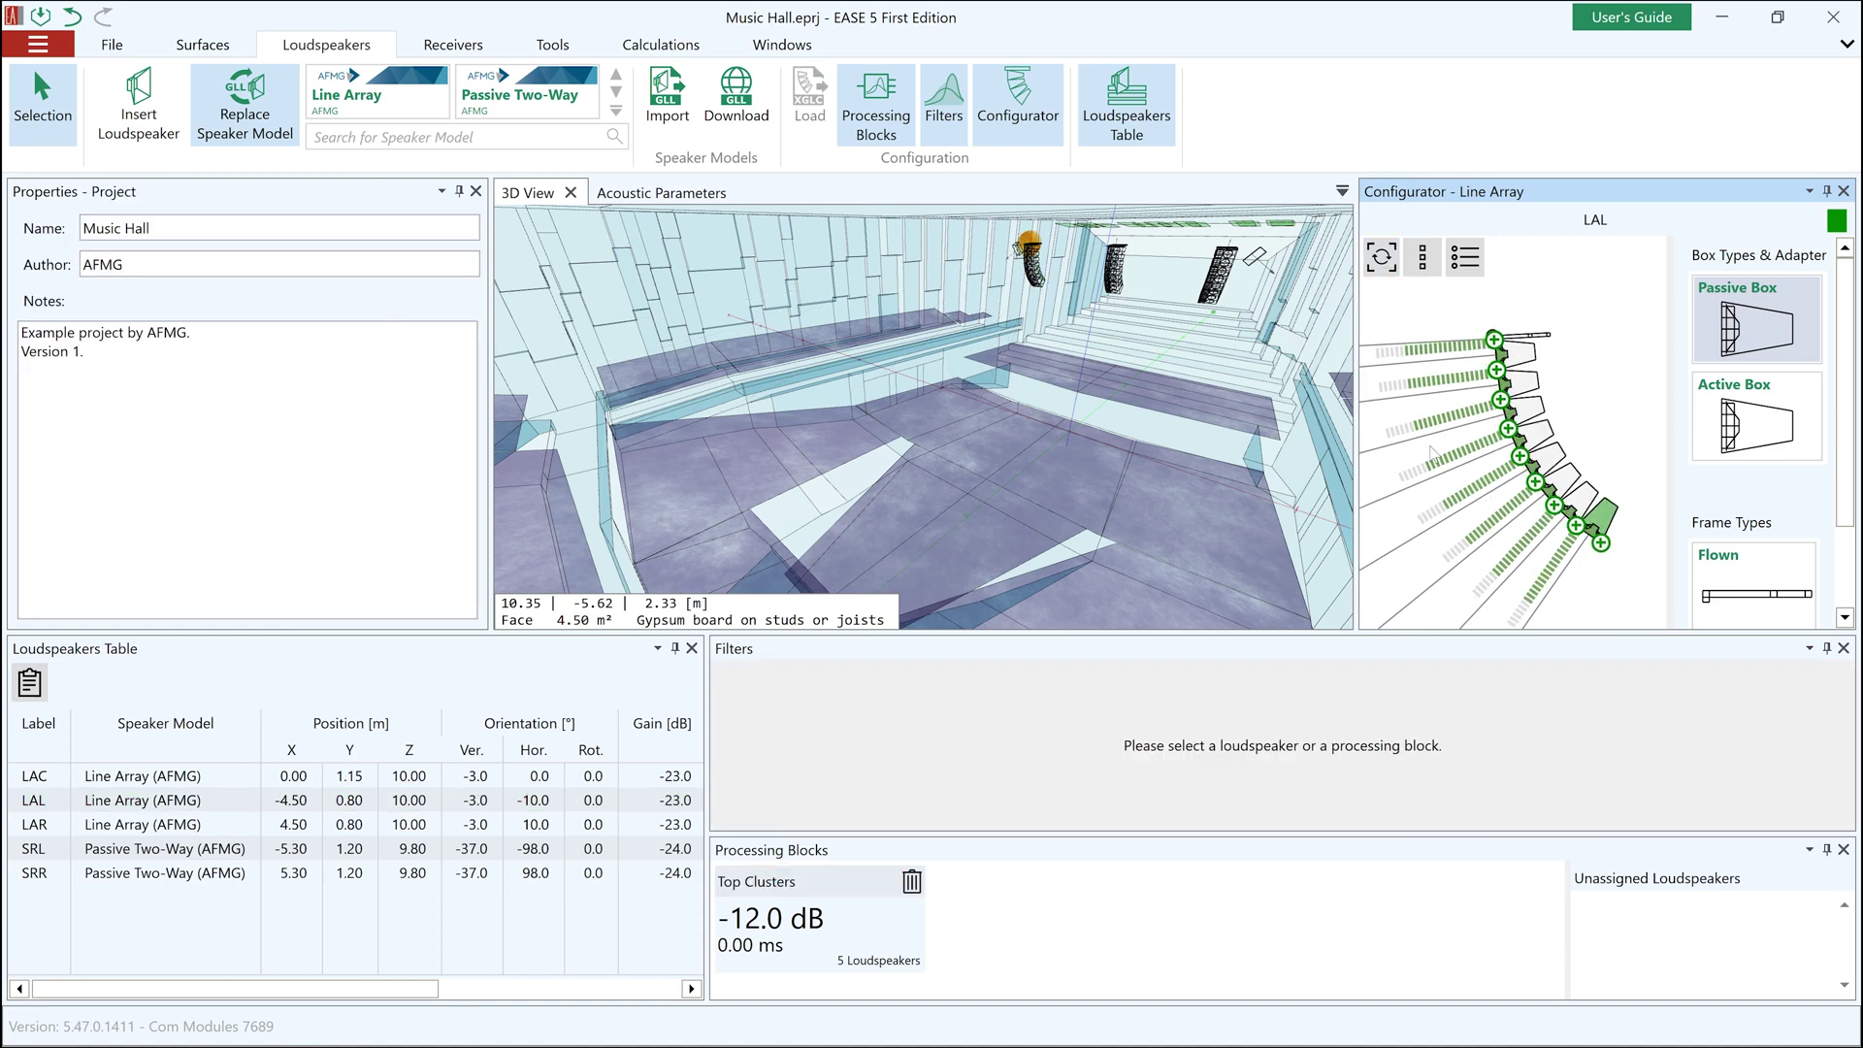
Select the LAC line array and change the splay angle between its boxes
{"action": "left_click", "coordinate": [1213, 284]}
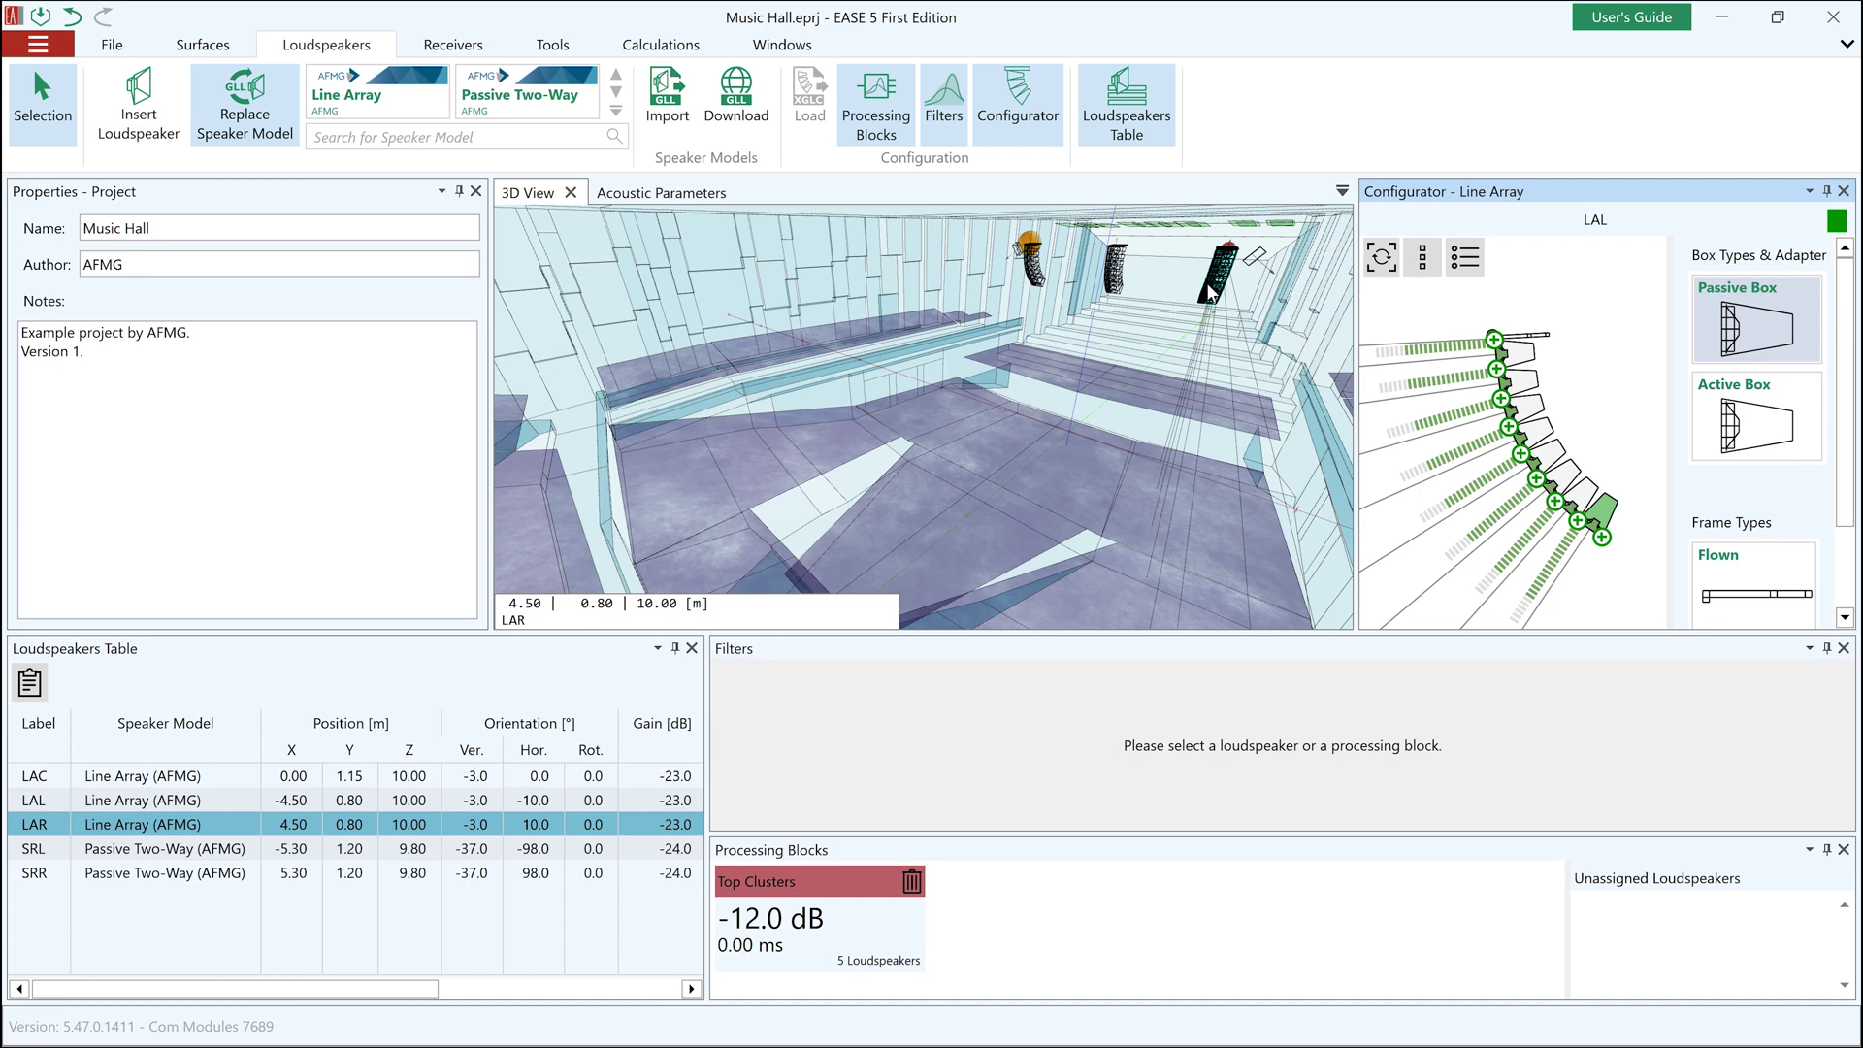
{"action": "left_click", "coordinate": [1119, 278]}
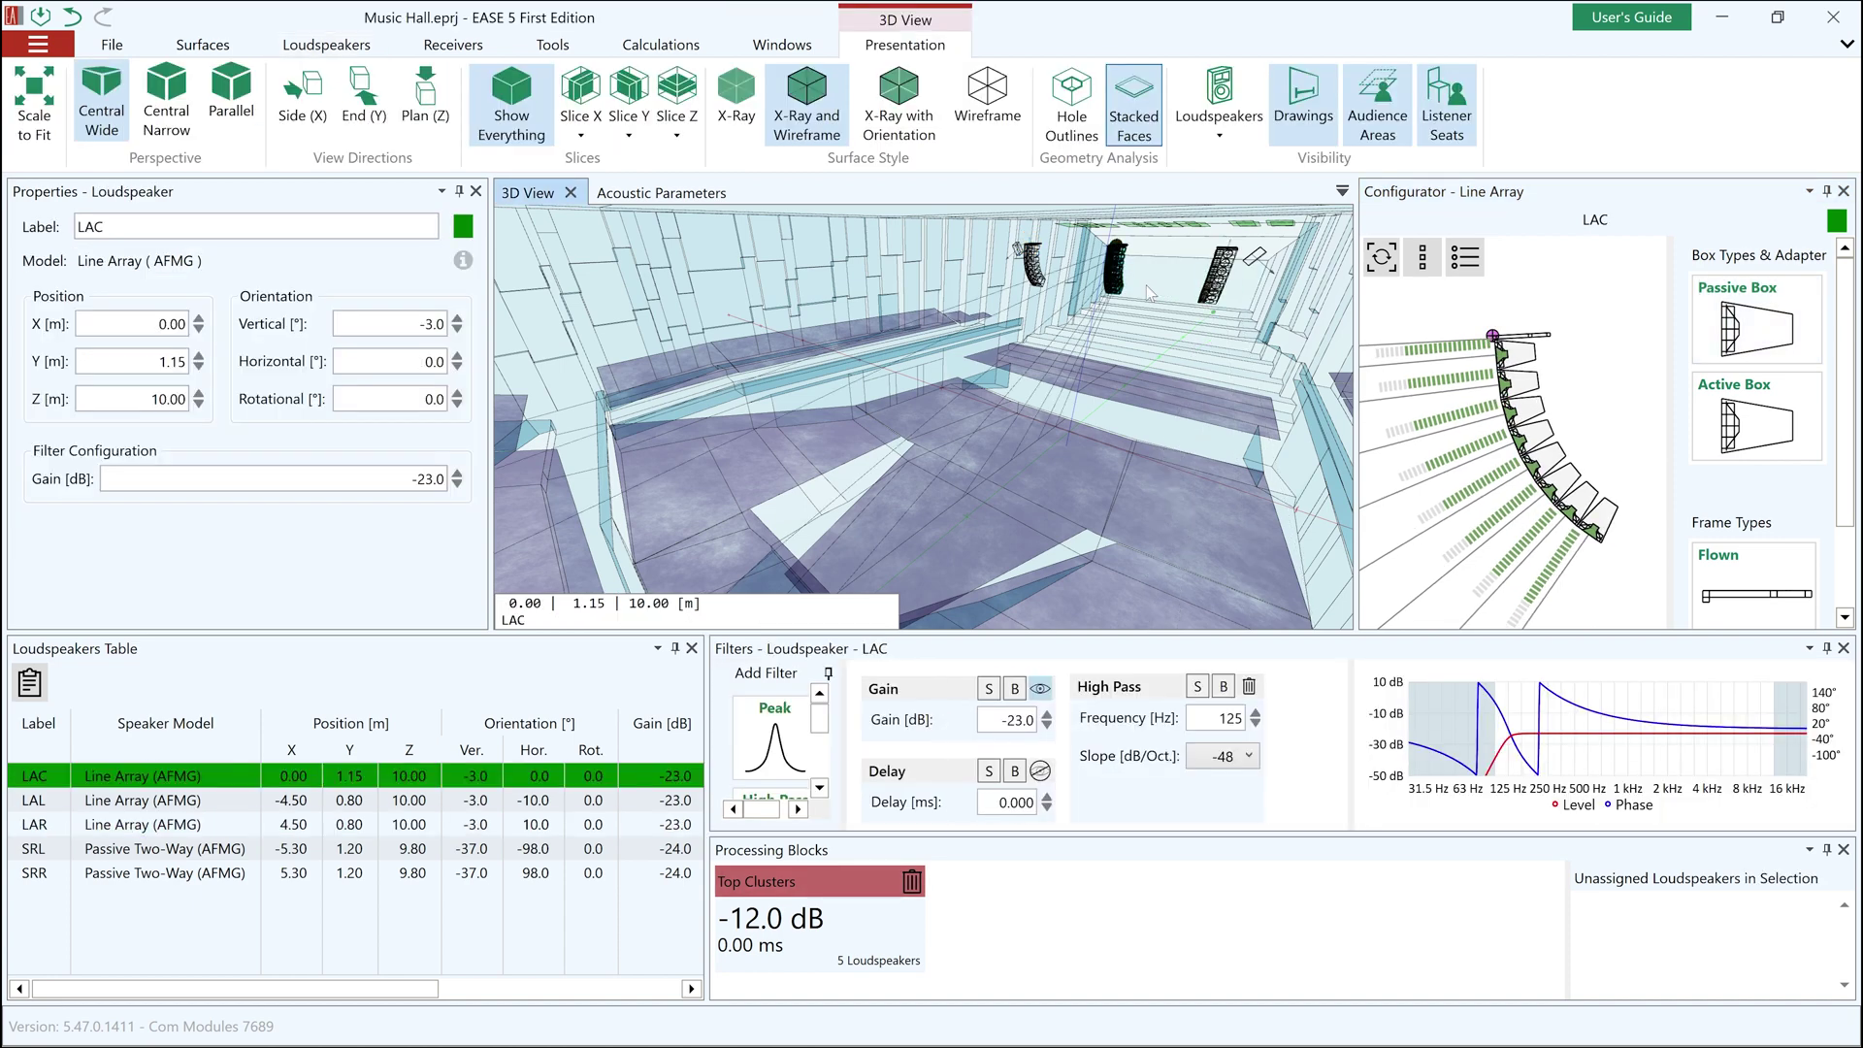
{"action": "left_click", "coordinate": [1429, 432]}
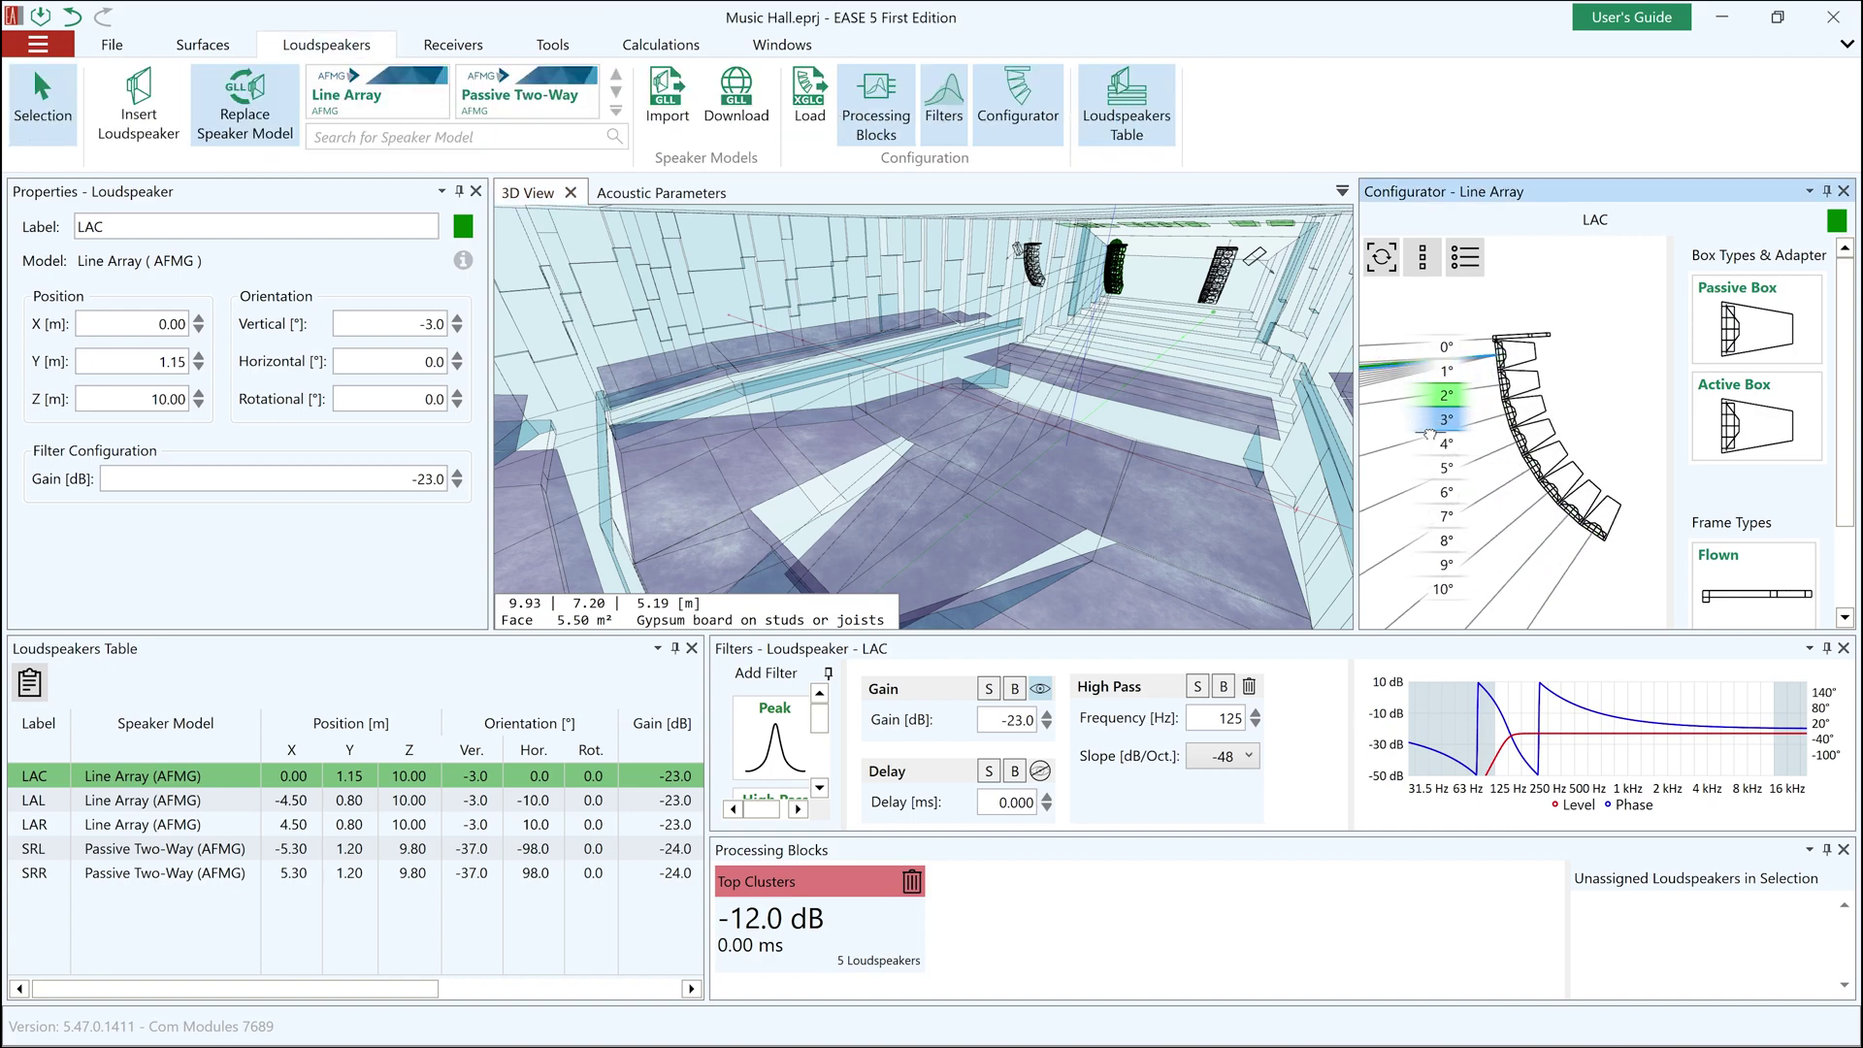
{"action": "left_click", "coordinate": [1443, 482]}
{"action": "left_click_drag", "start_coordinate": [1126, 378], "coordinate": [1068, 340]}
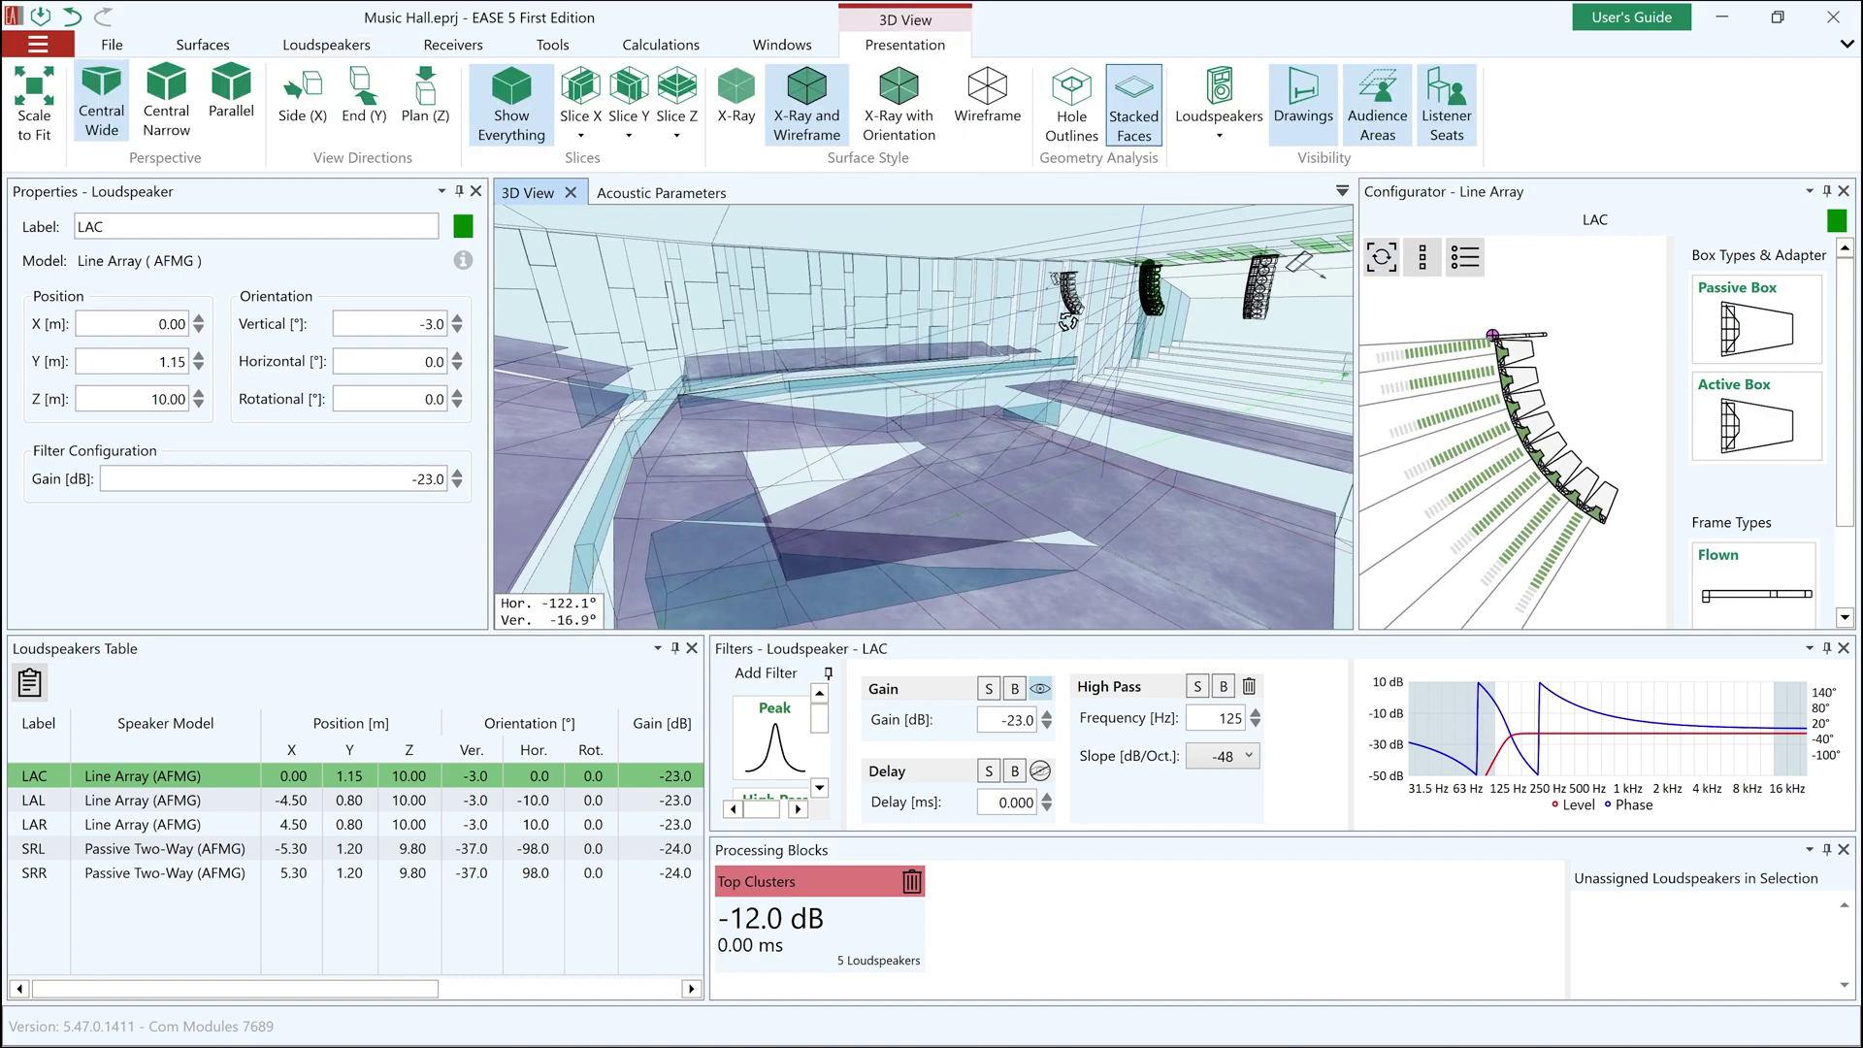
{"action": "left_click", "coordinate": [1528, 616]}
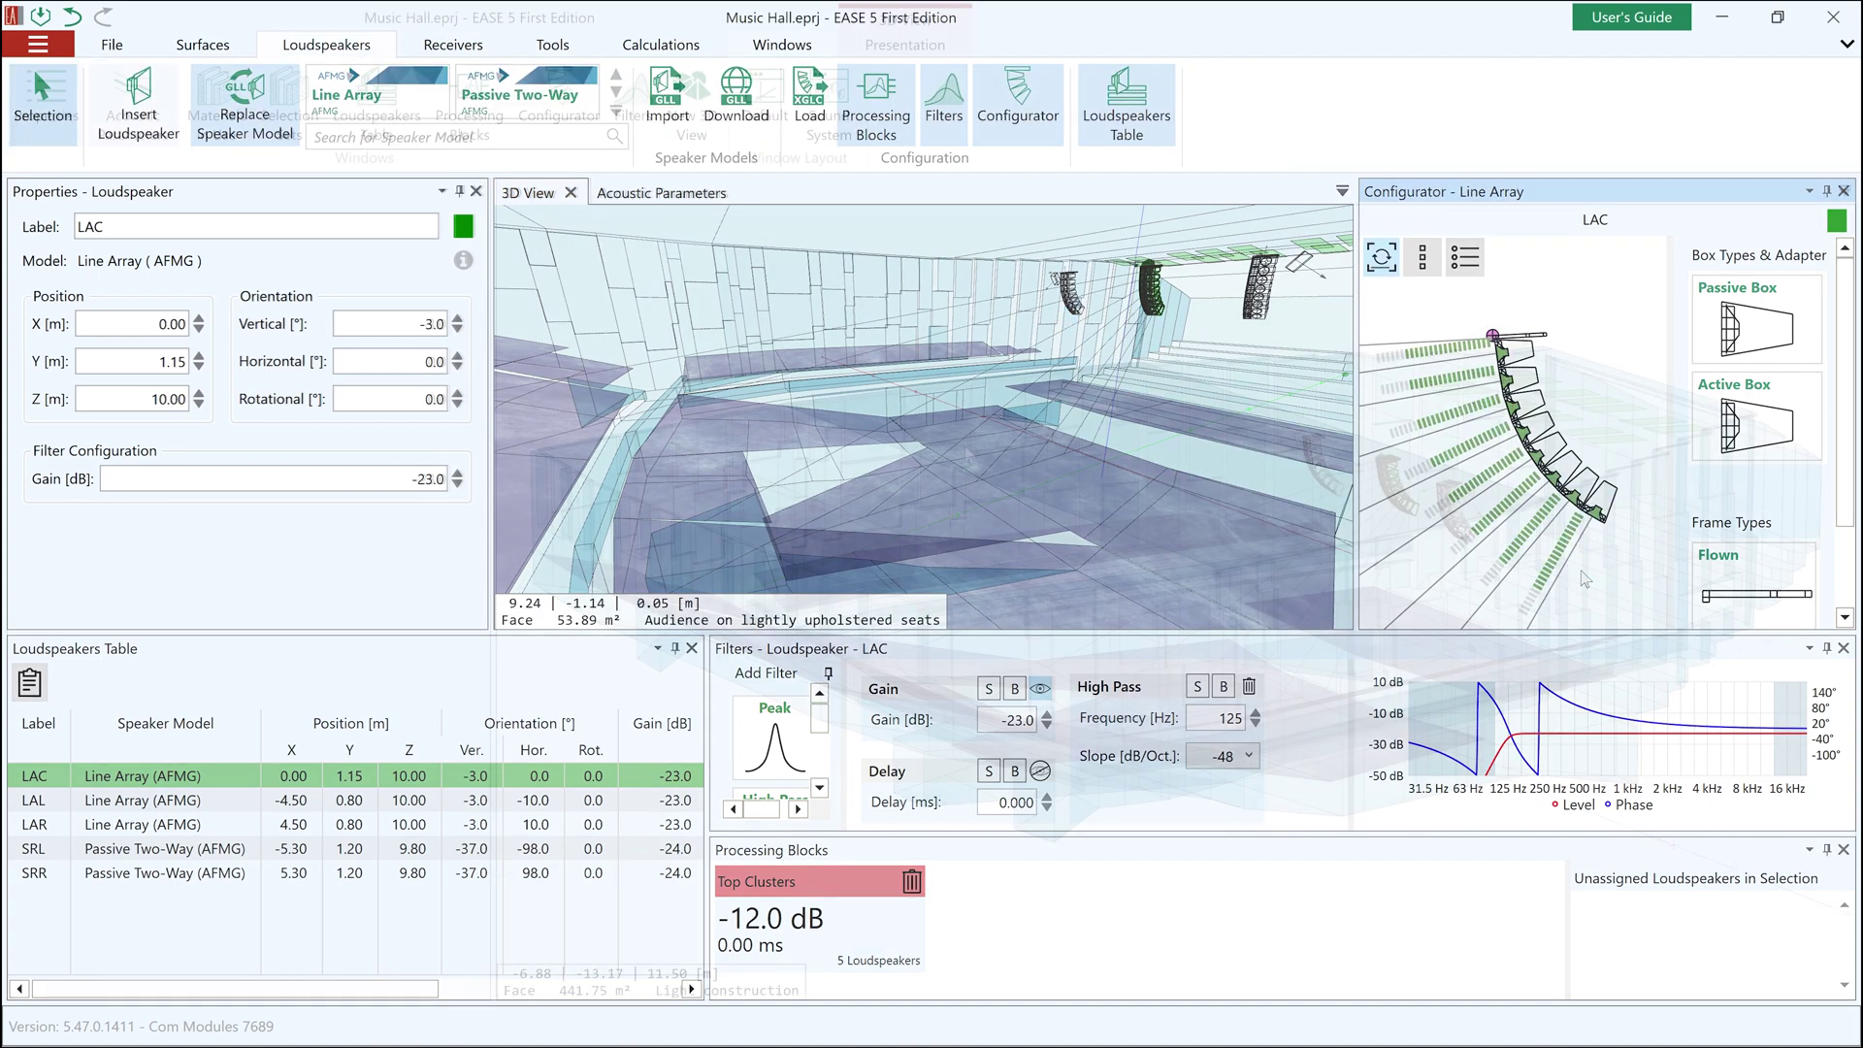
Reset the window layout and set up a room mapping using the Left and Right loudspeakers
{"action": "left_click", "coordinate": [782, 45]}
{"action": "left_click", "coordinate": [765, 102]}
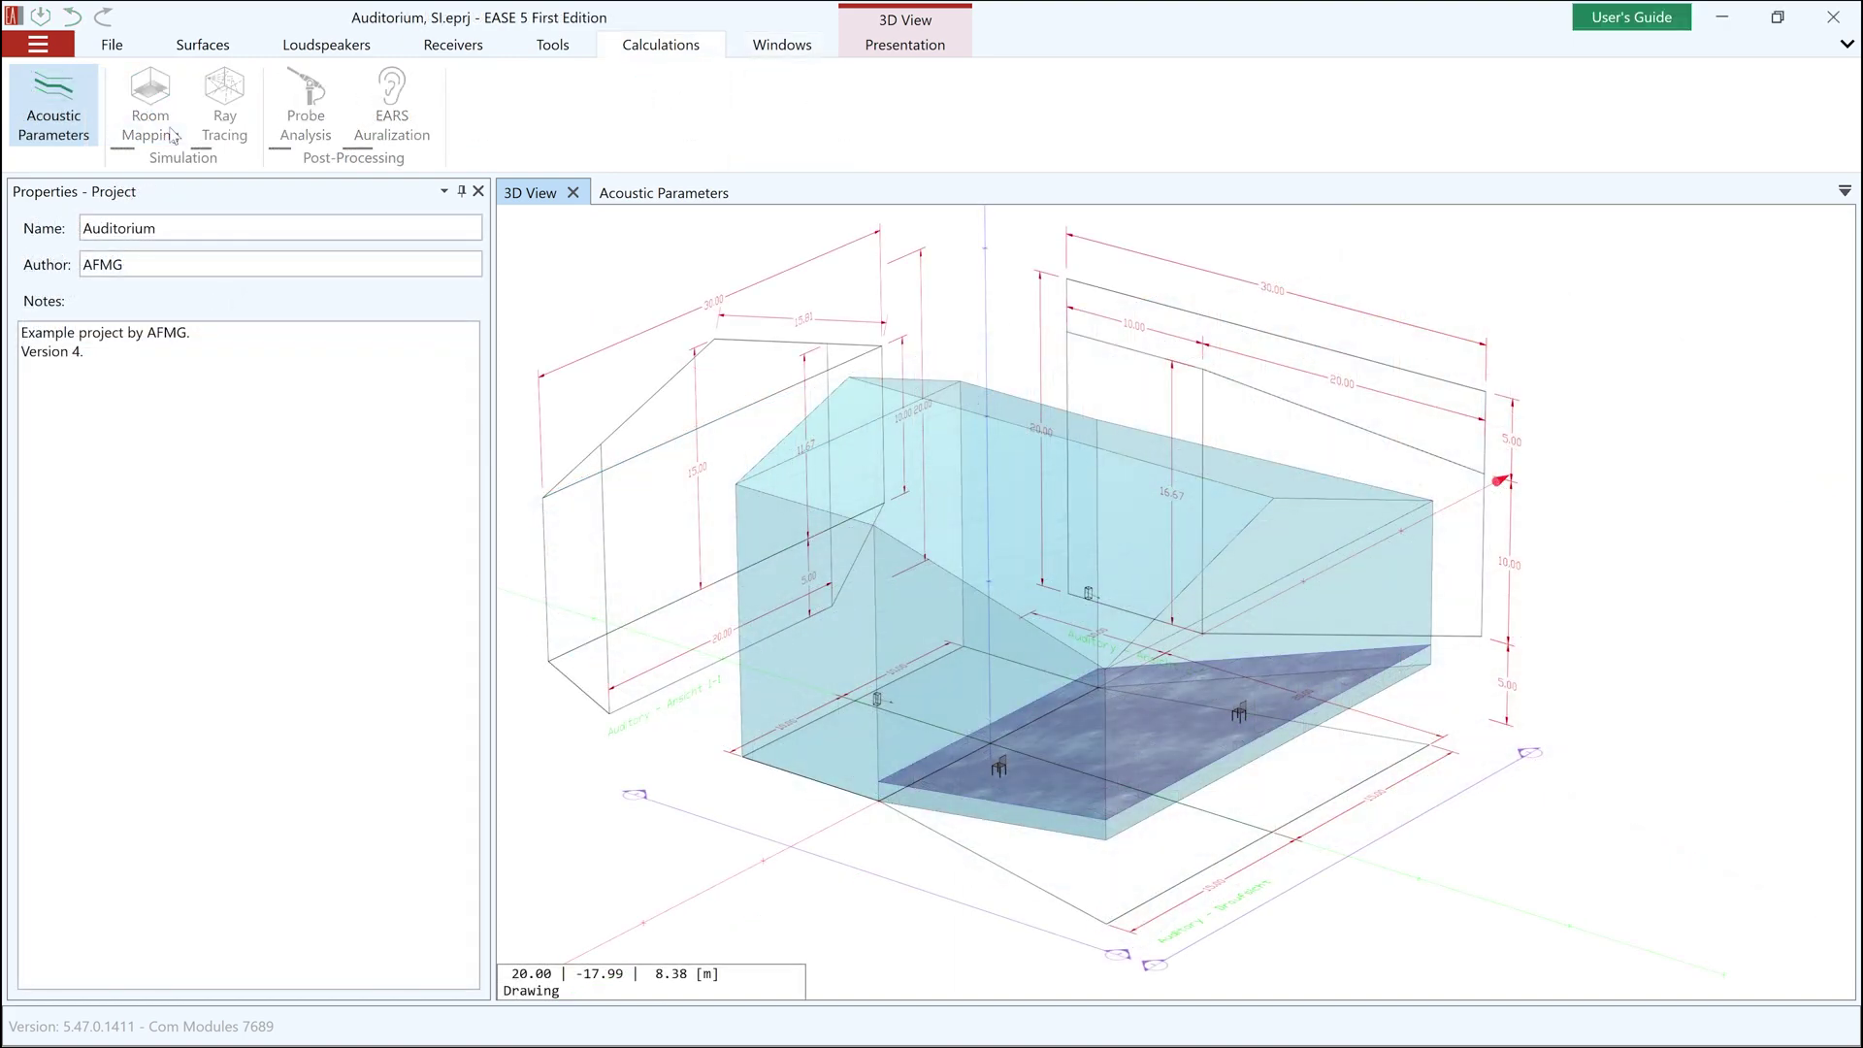
{"action": "left_click", "coordinate": [172, 136]}
{"action": "left_click", "coordinate": [250, 202]}
{"action": "left_click", "coordinate": [257, 193]}
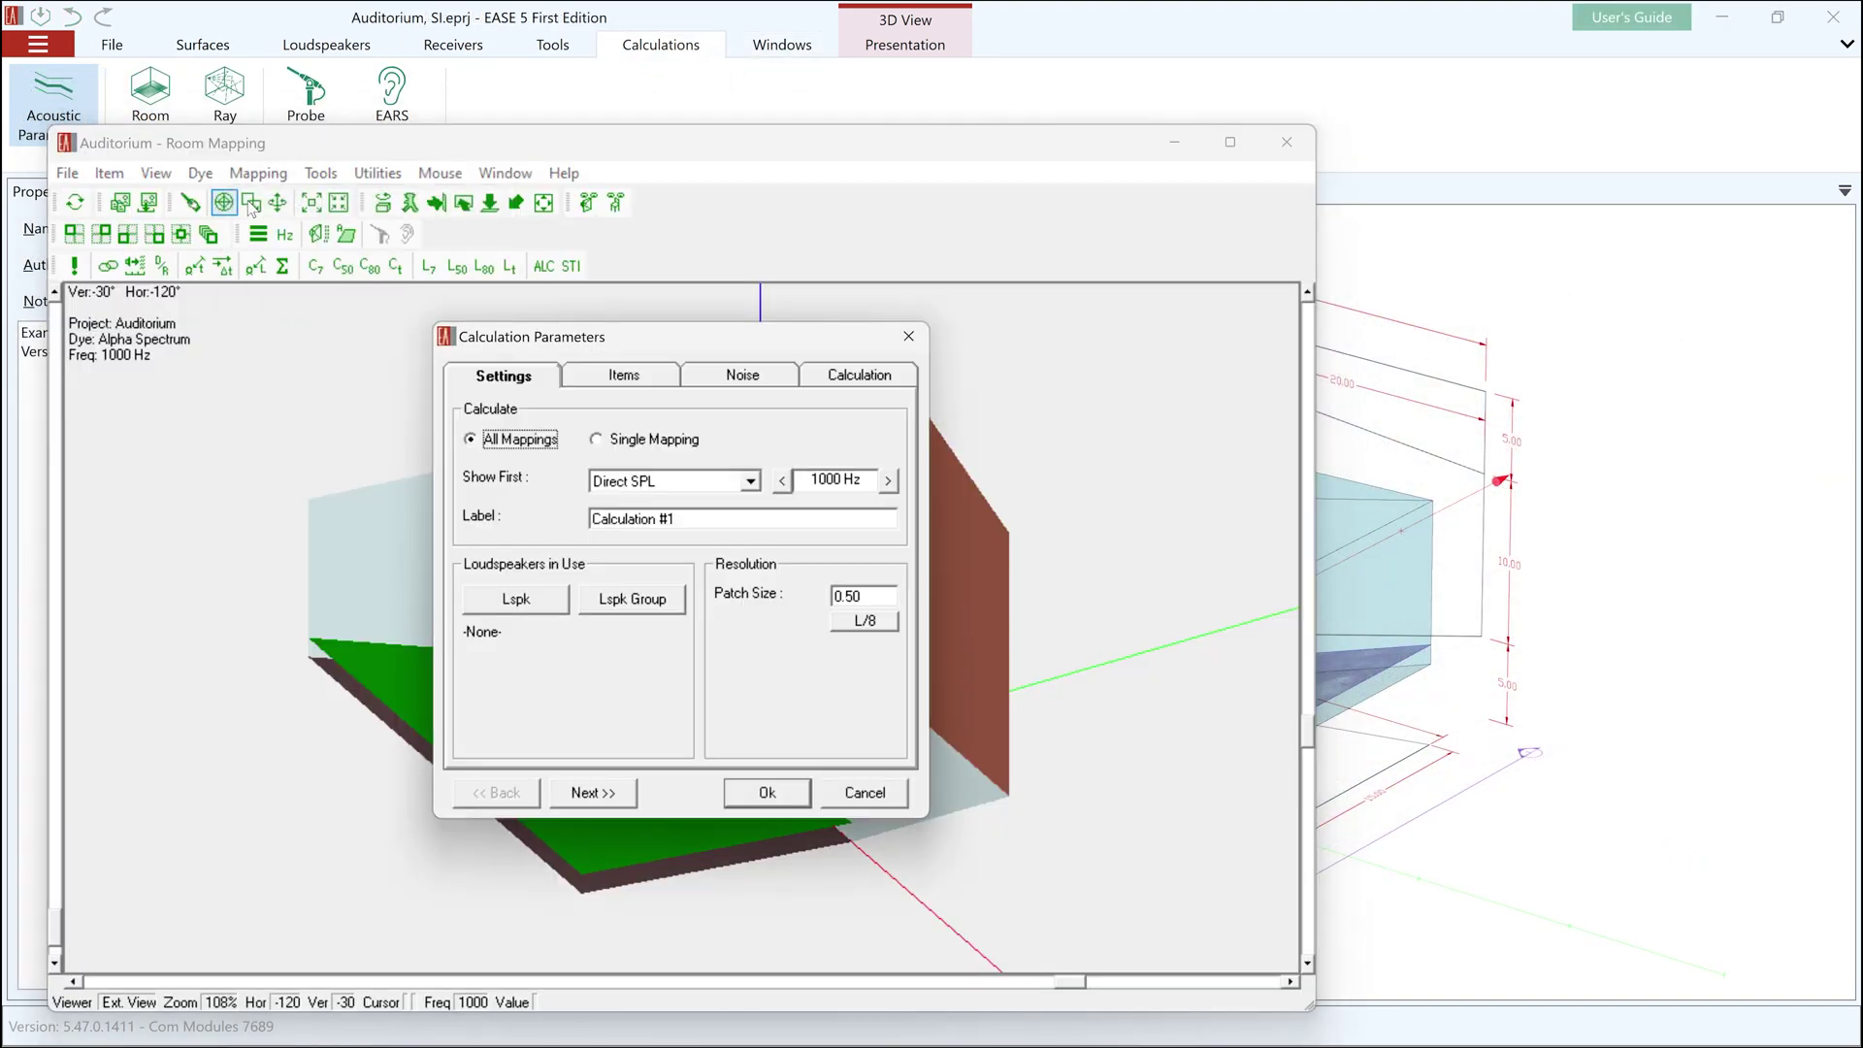
{"action": "left_click", "coordinate": [516, 599]}
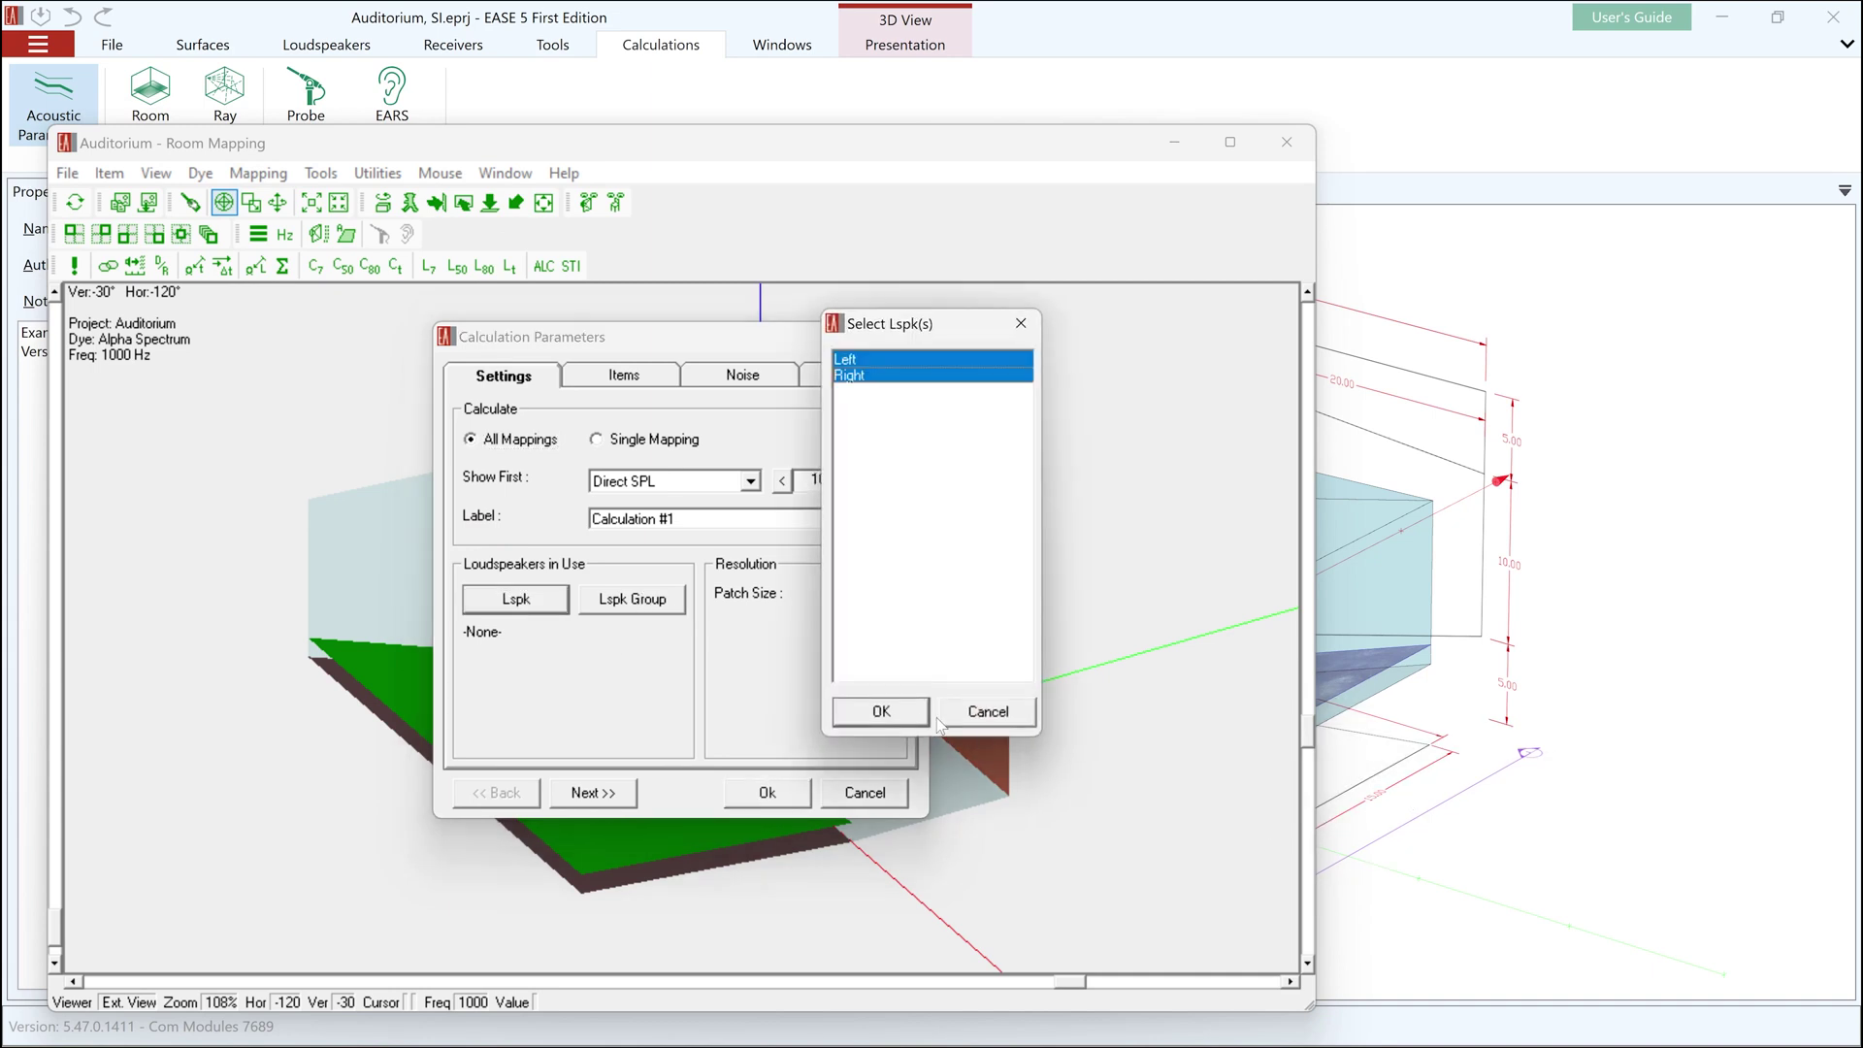
{"action": "left_click", "coordinate": [880, 711]}
Enable interference summation in 1/3rd-octave bands and run the mapping calculation
{"action": "left_click", "coordinate": [619, 376]}
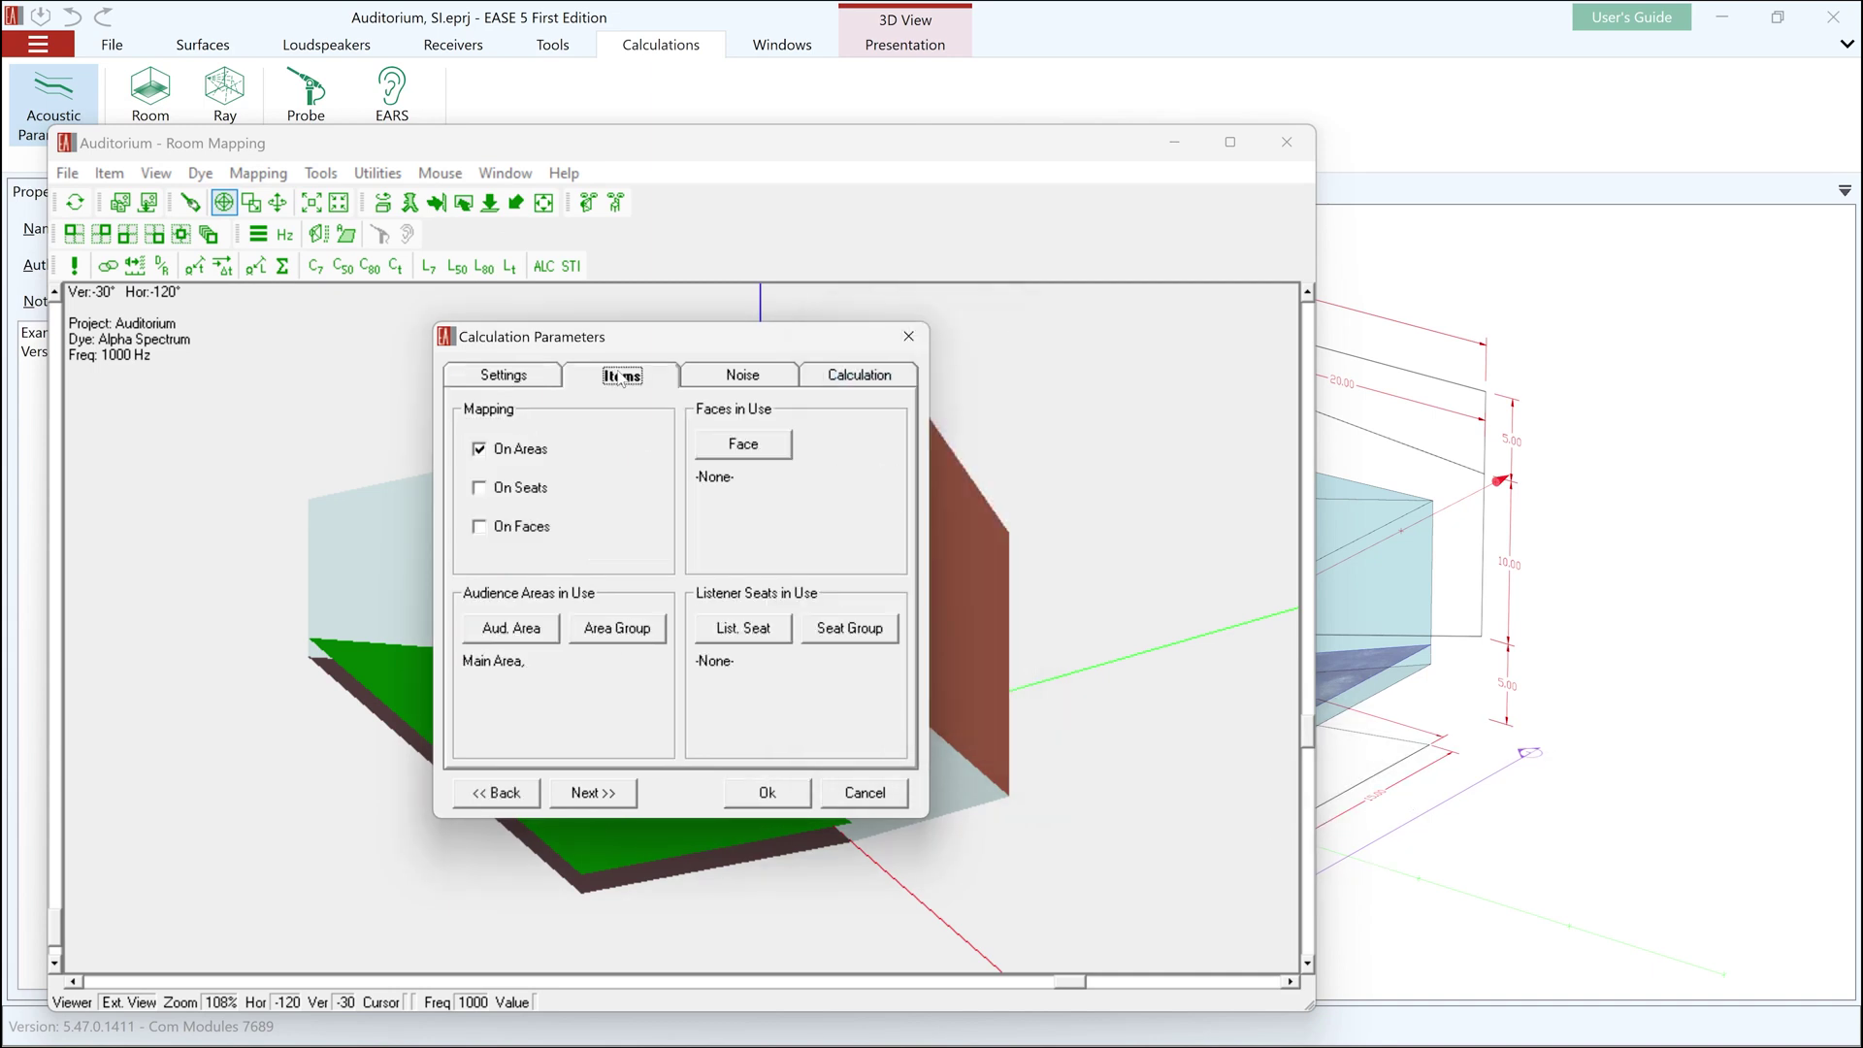
{"action": "left_click", "coordinate": [766, 383]}
{"action": "left_click", "coordinate": [836, 382]}
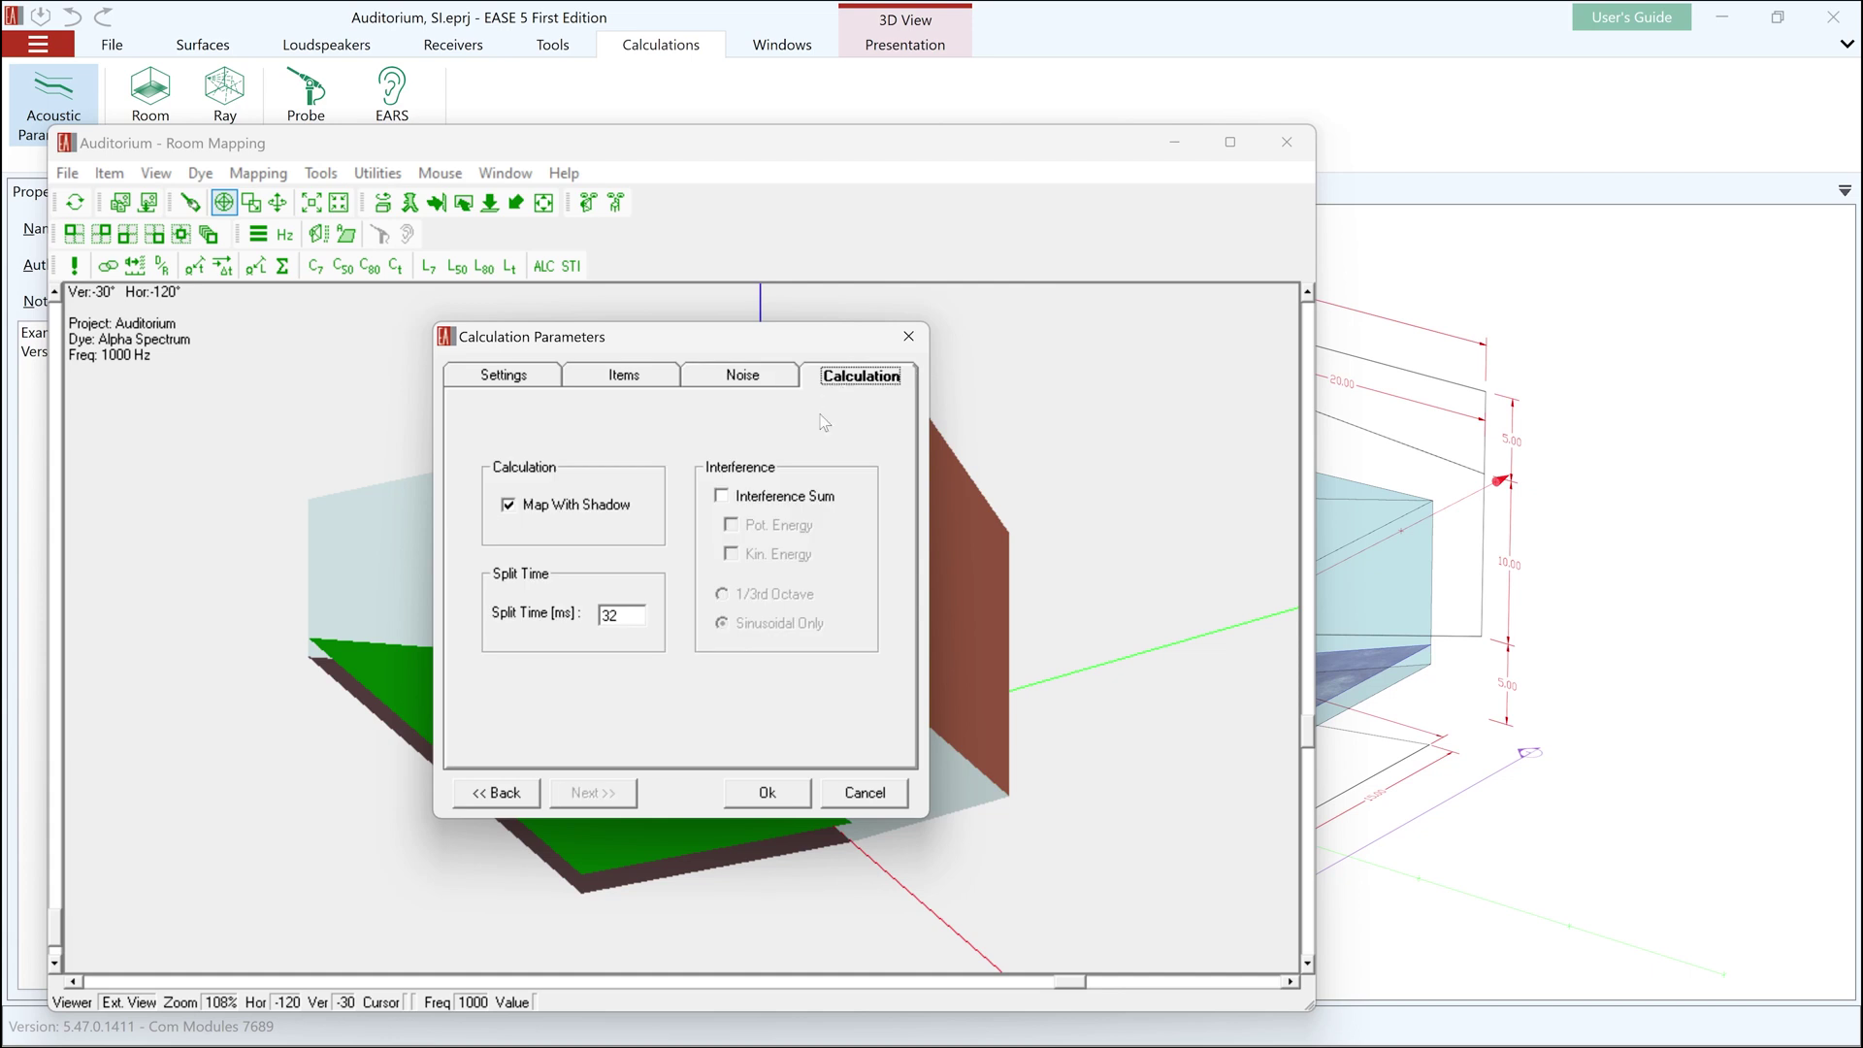
{"action": "left_click", "coordinate": [782, 497]}
{"action": "left_click", "coordinate": [763, 596]}
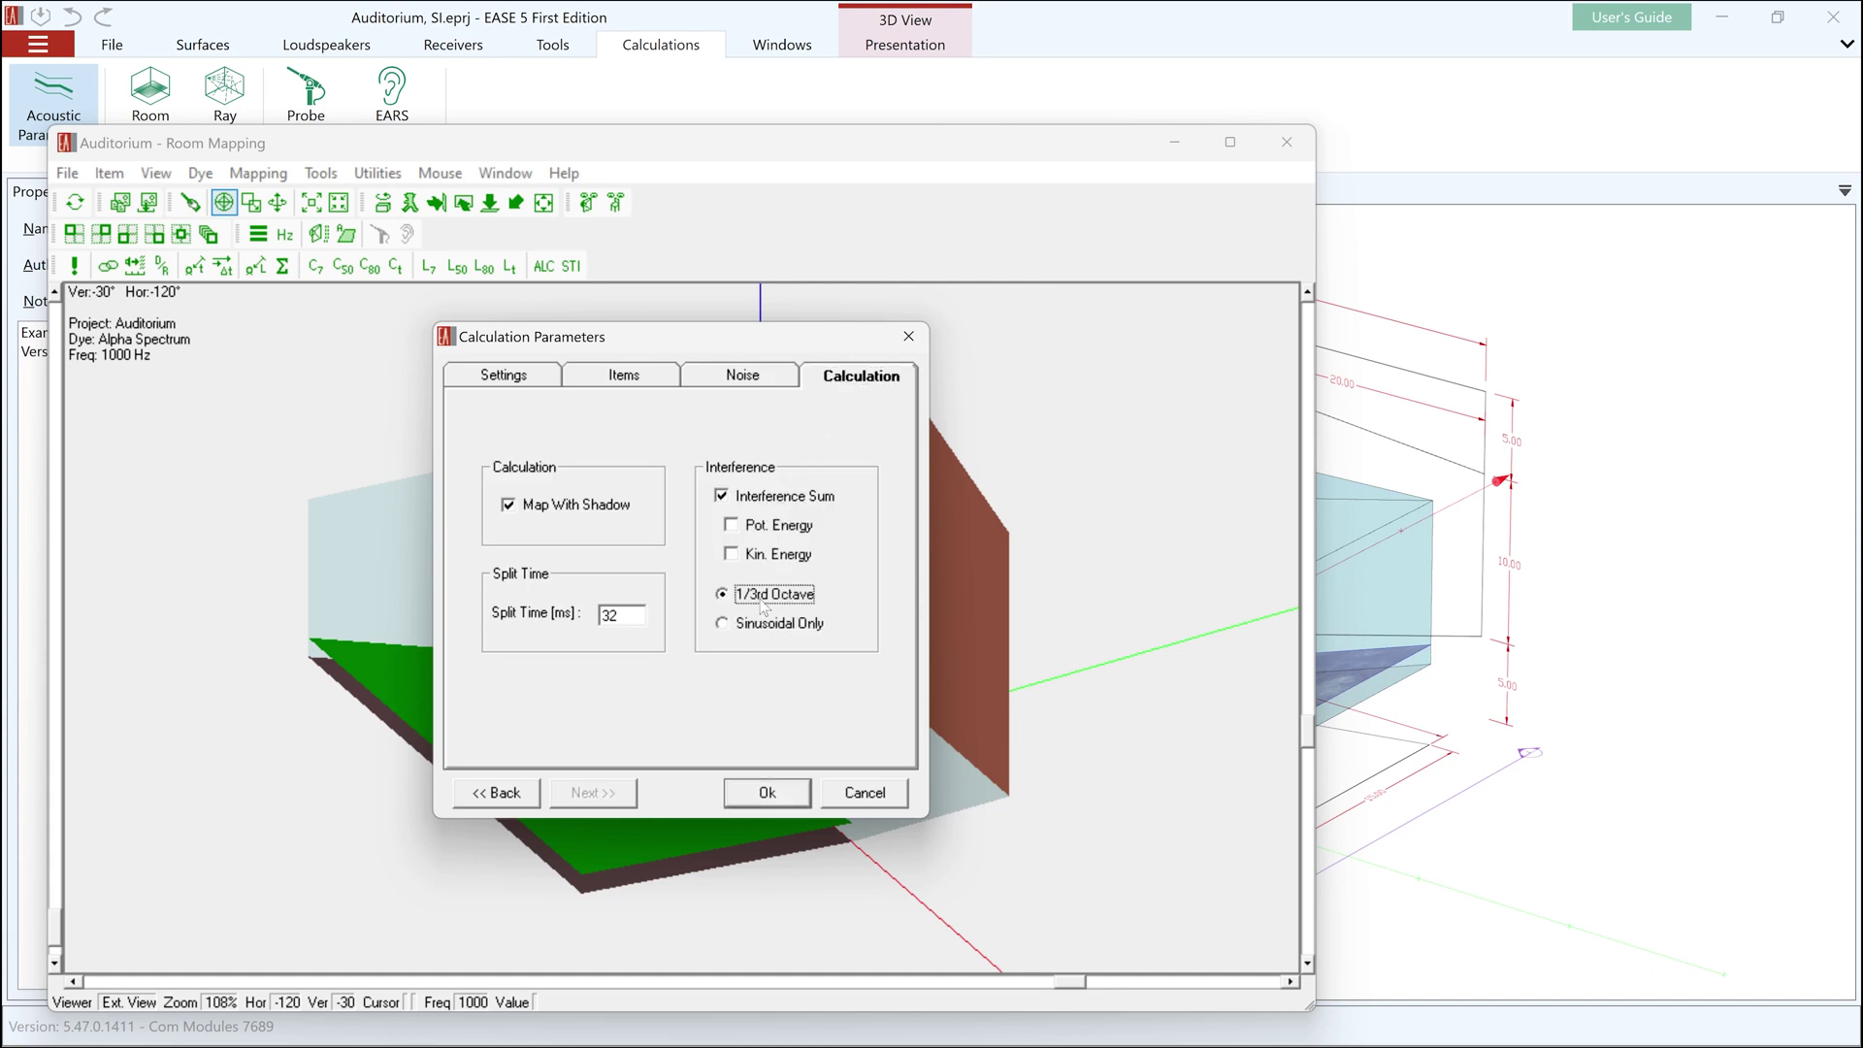
{"action": "left_click", "coordinate": [737, 792]}
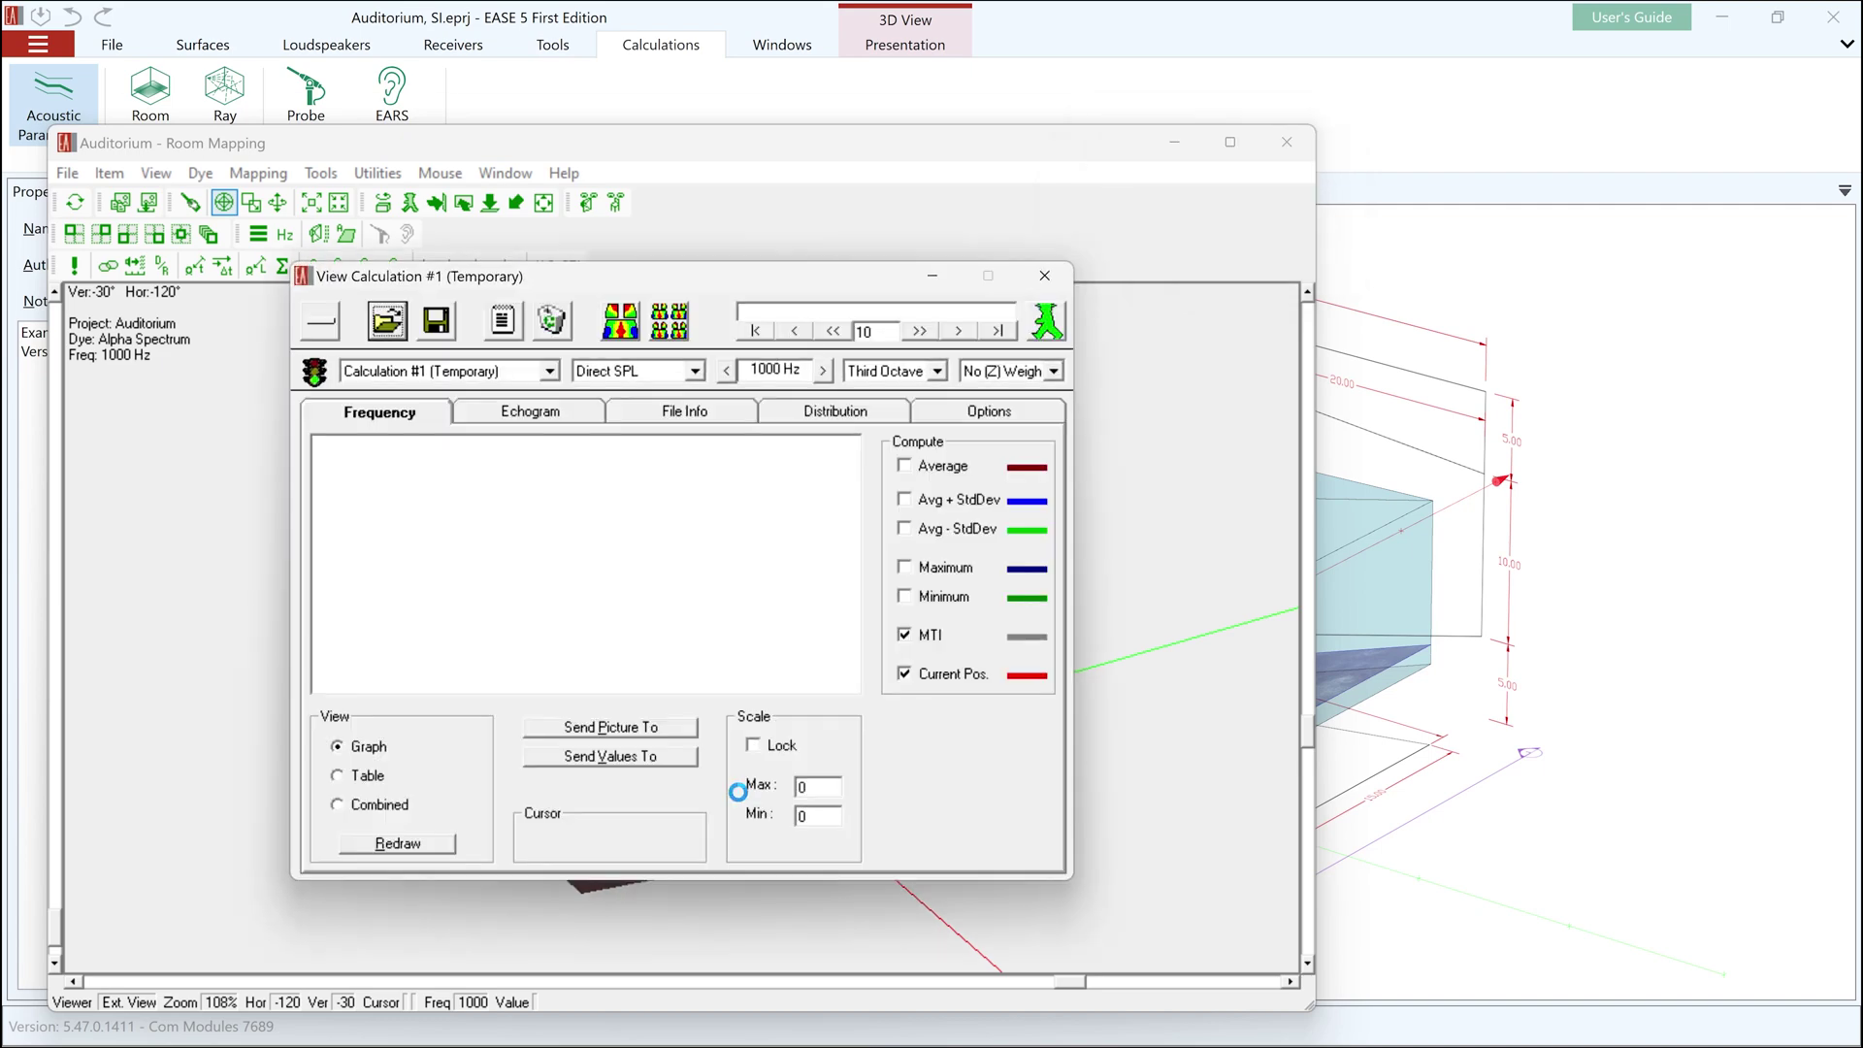
Show the cumulative level distribution and apply a three-octave bandwidth to the room map
{"action": "left_click_drag", "start_coordinate": [570, 289], "coordinate": [1283, 245]}
{"action": "left_click", "coordinate": [1591, 366]}
{"action": "left_click", "coordinate": [1126, 696]}
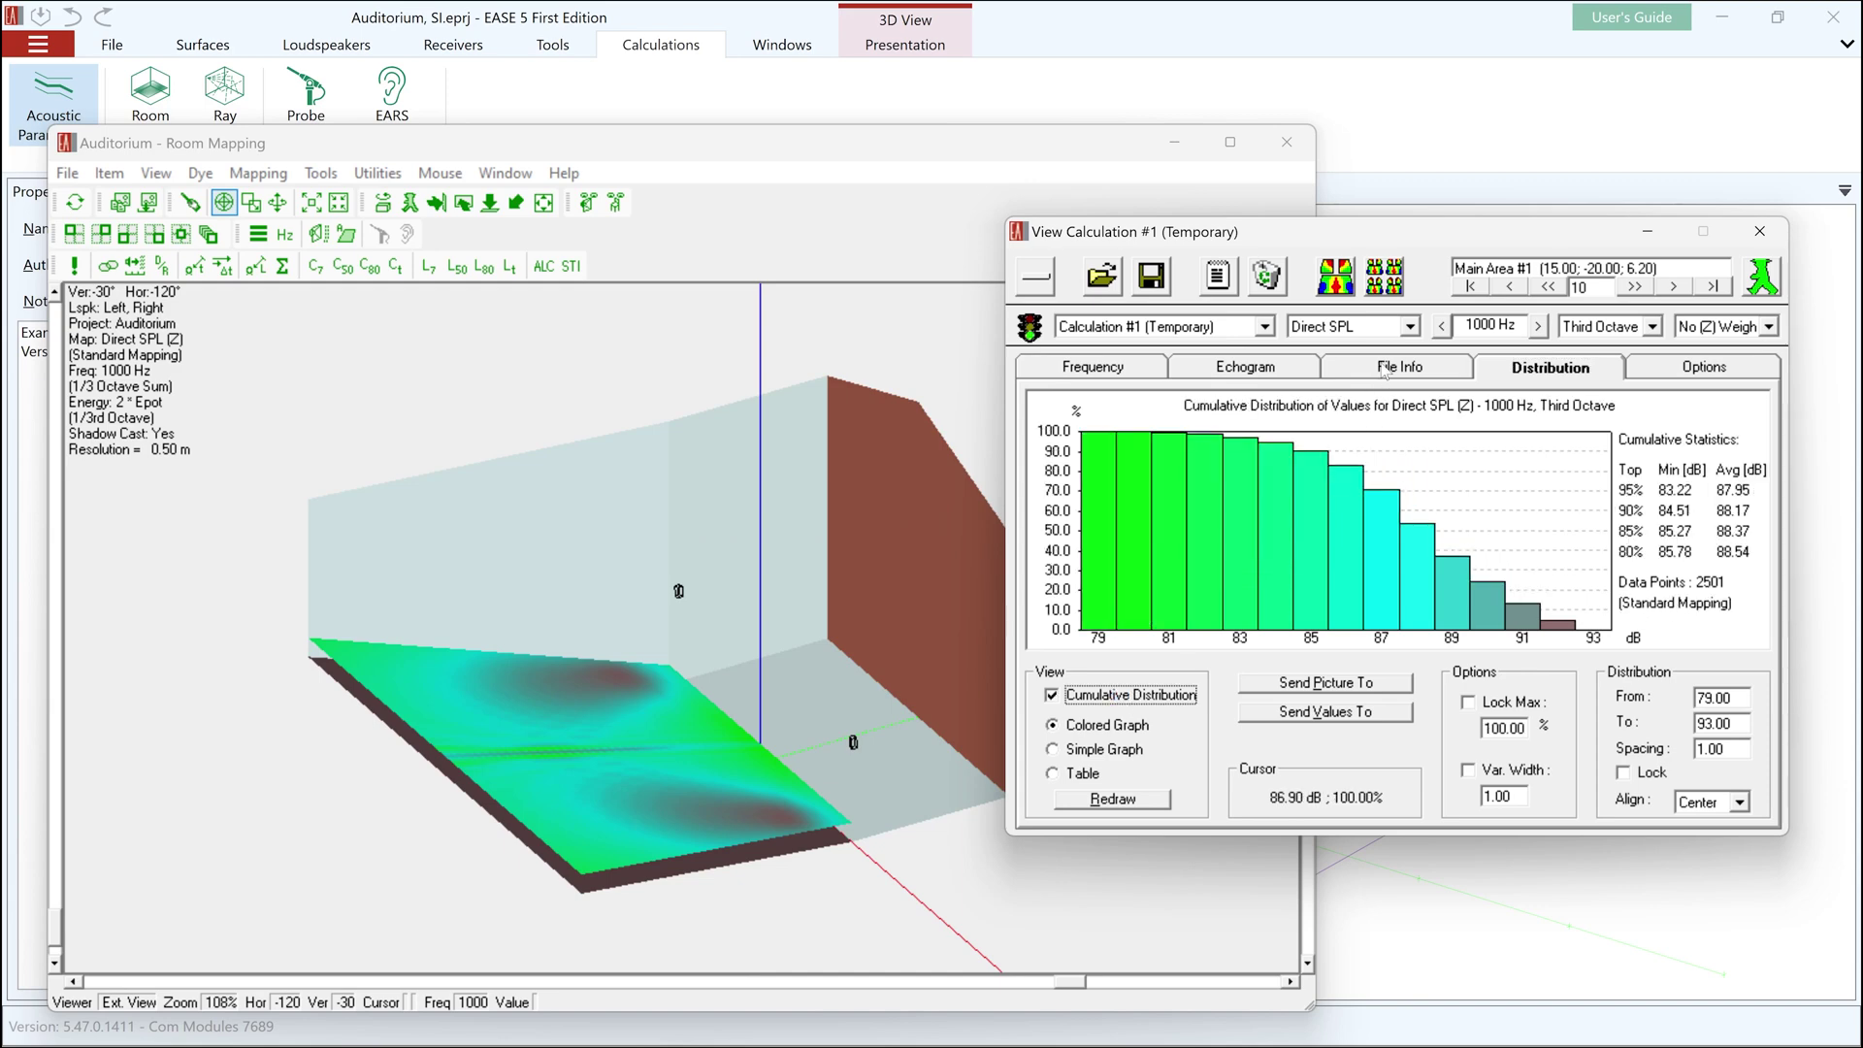
{"action": "left_click", "coordinate": [1622, 330]}
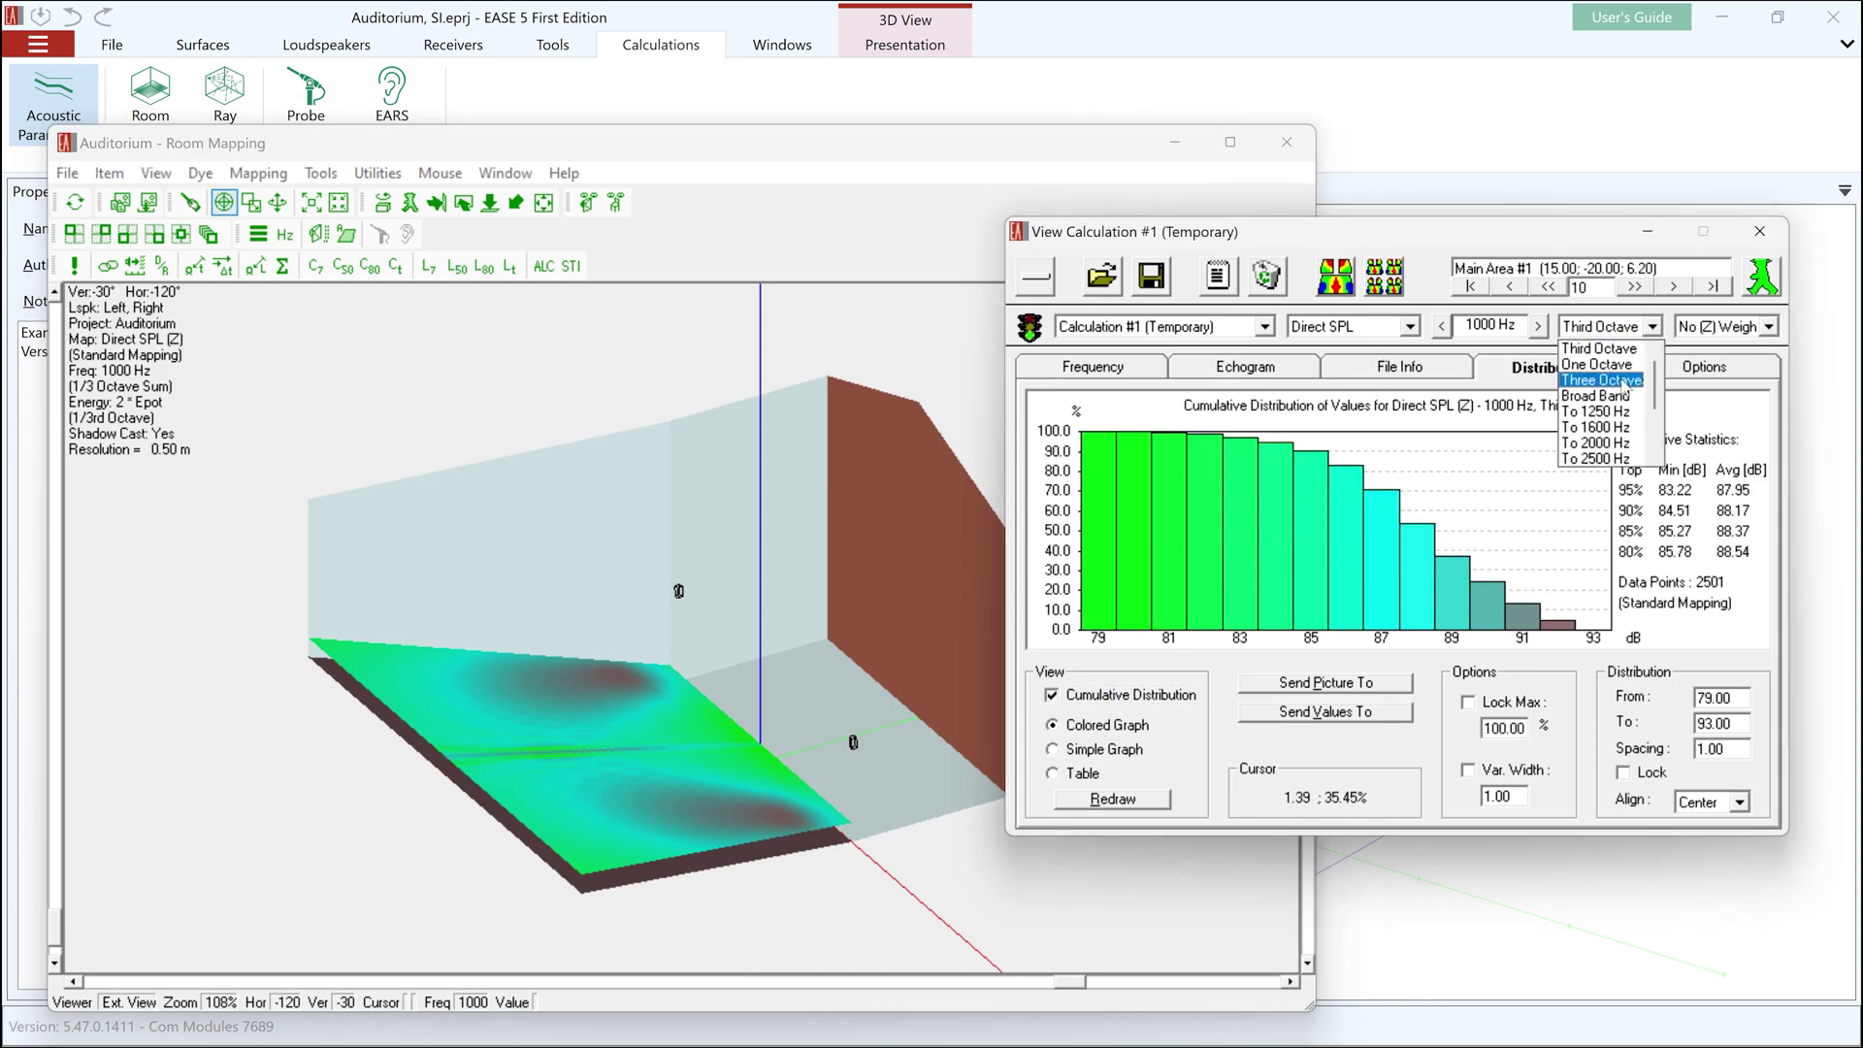
{"action": "left_click", "coordinate": [1626, 381]}
{"action": "left_click", "coordinate": [1339, 277]}
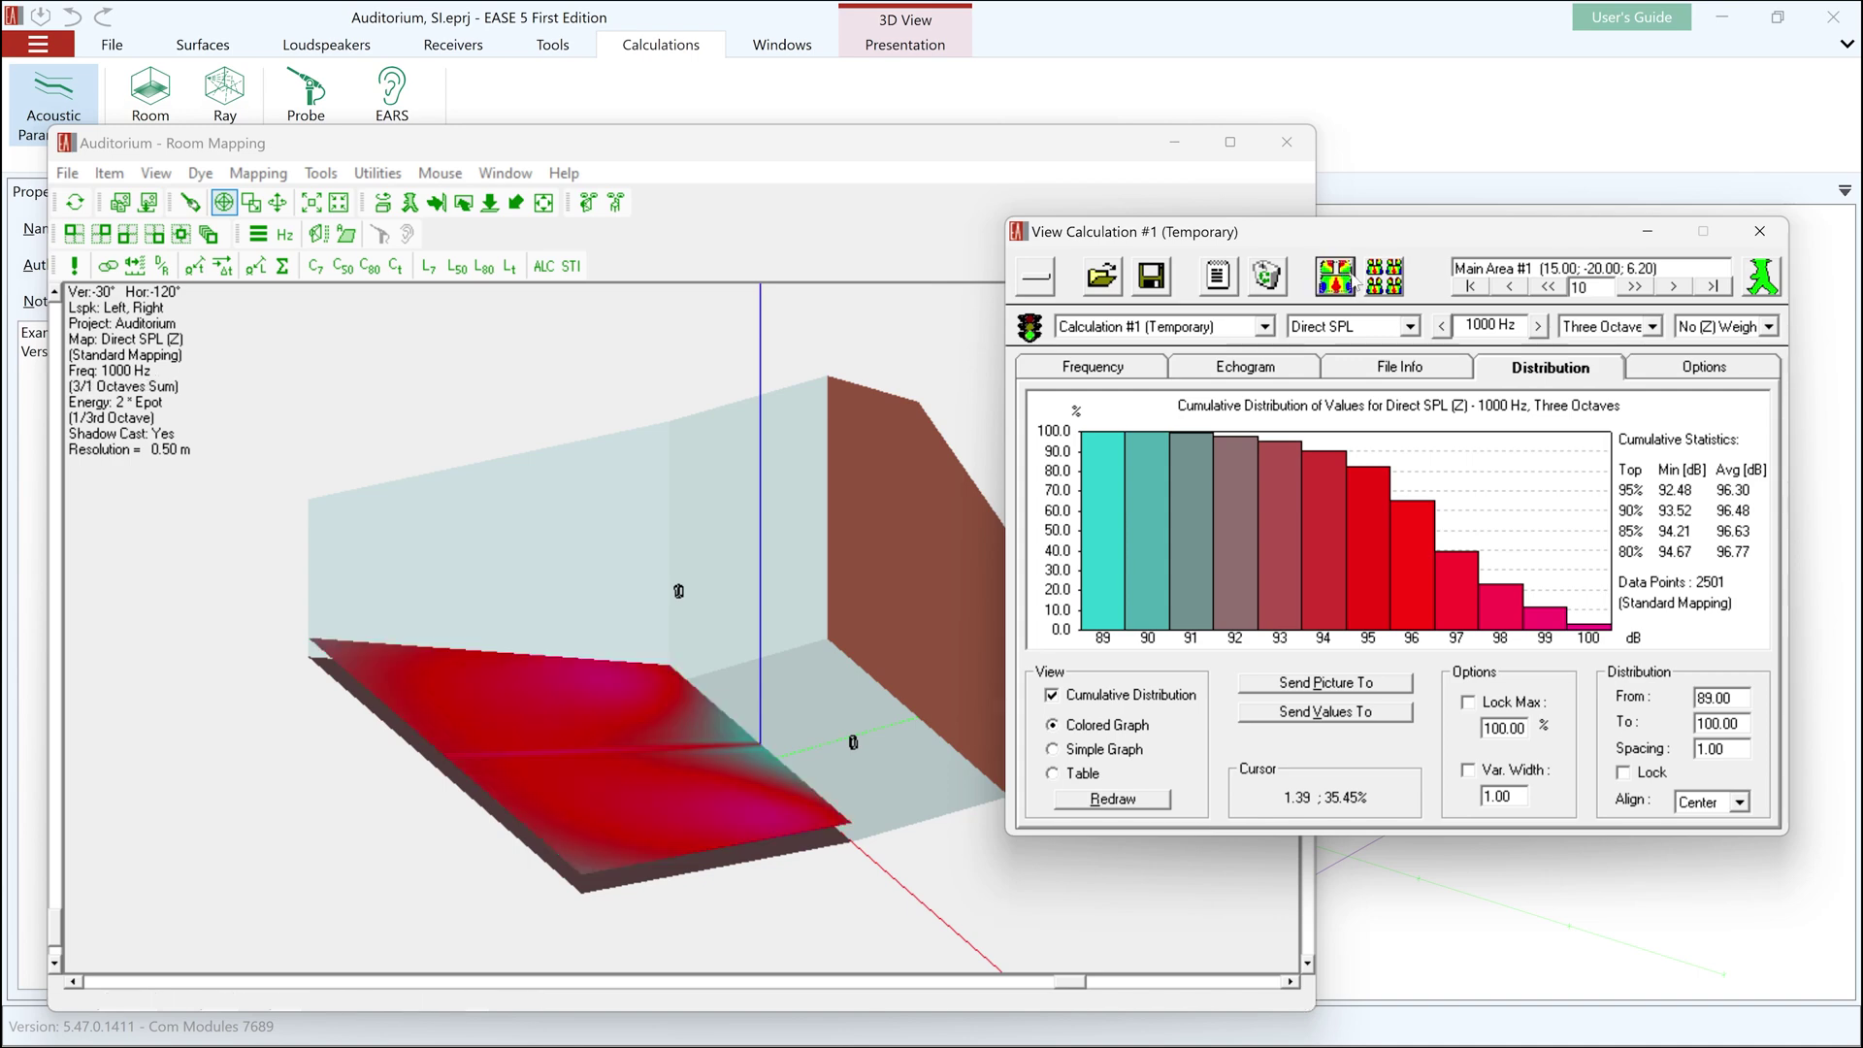
Map Lspk Overlap, then ITD Gap, whose distribution averages 22.15 ms over 2501 points
{"action": "left_click", "coordinate": [1383, 327]}
{"action": "left_click", "coordinate": [1361, 383]}
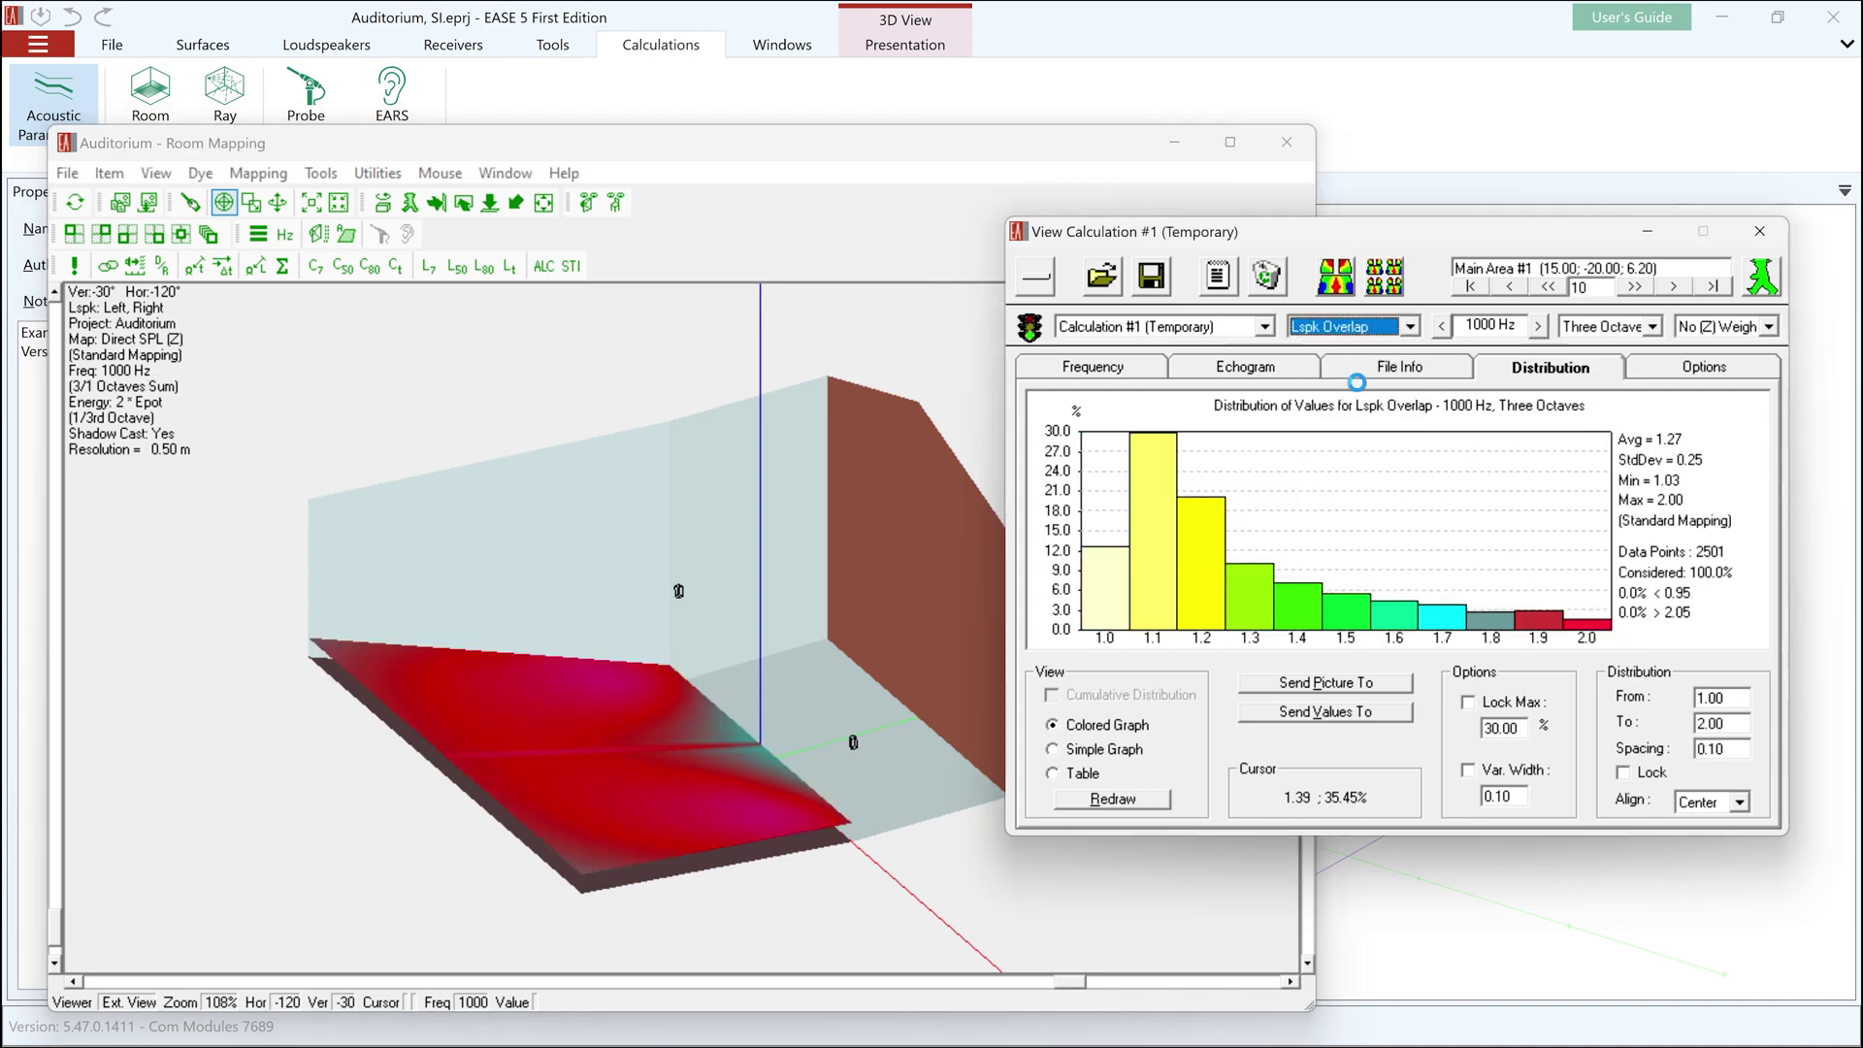
{"action": "left_click", "coordinate": [1343, 289]}
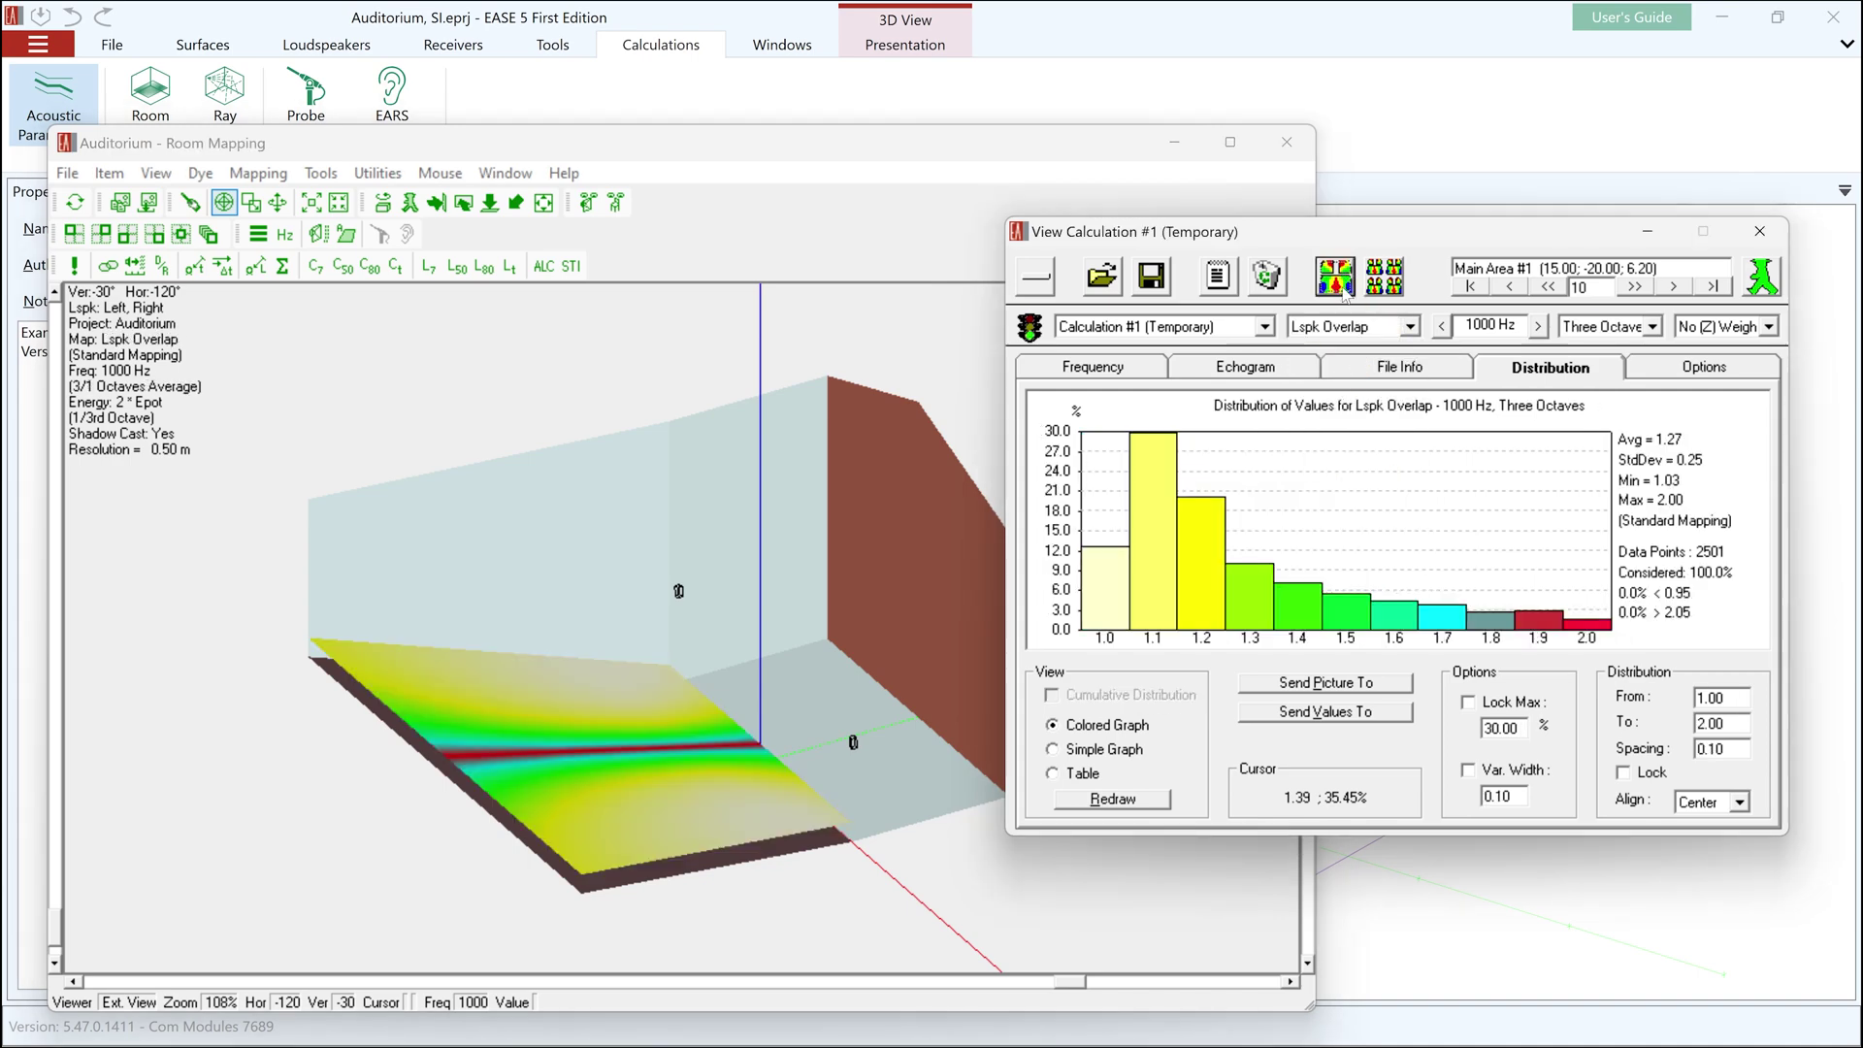
{"action": "left_click", "coordinate": [1363, 329]}
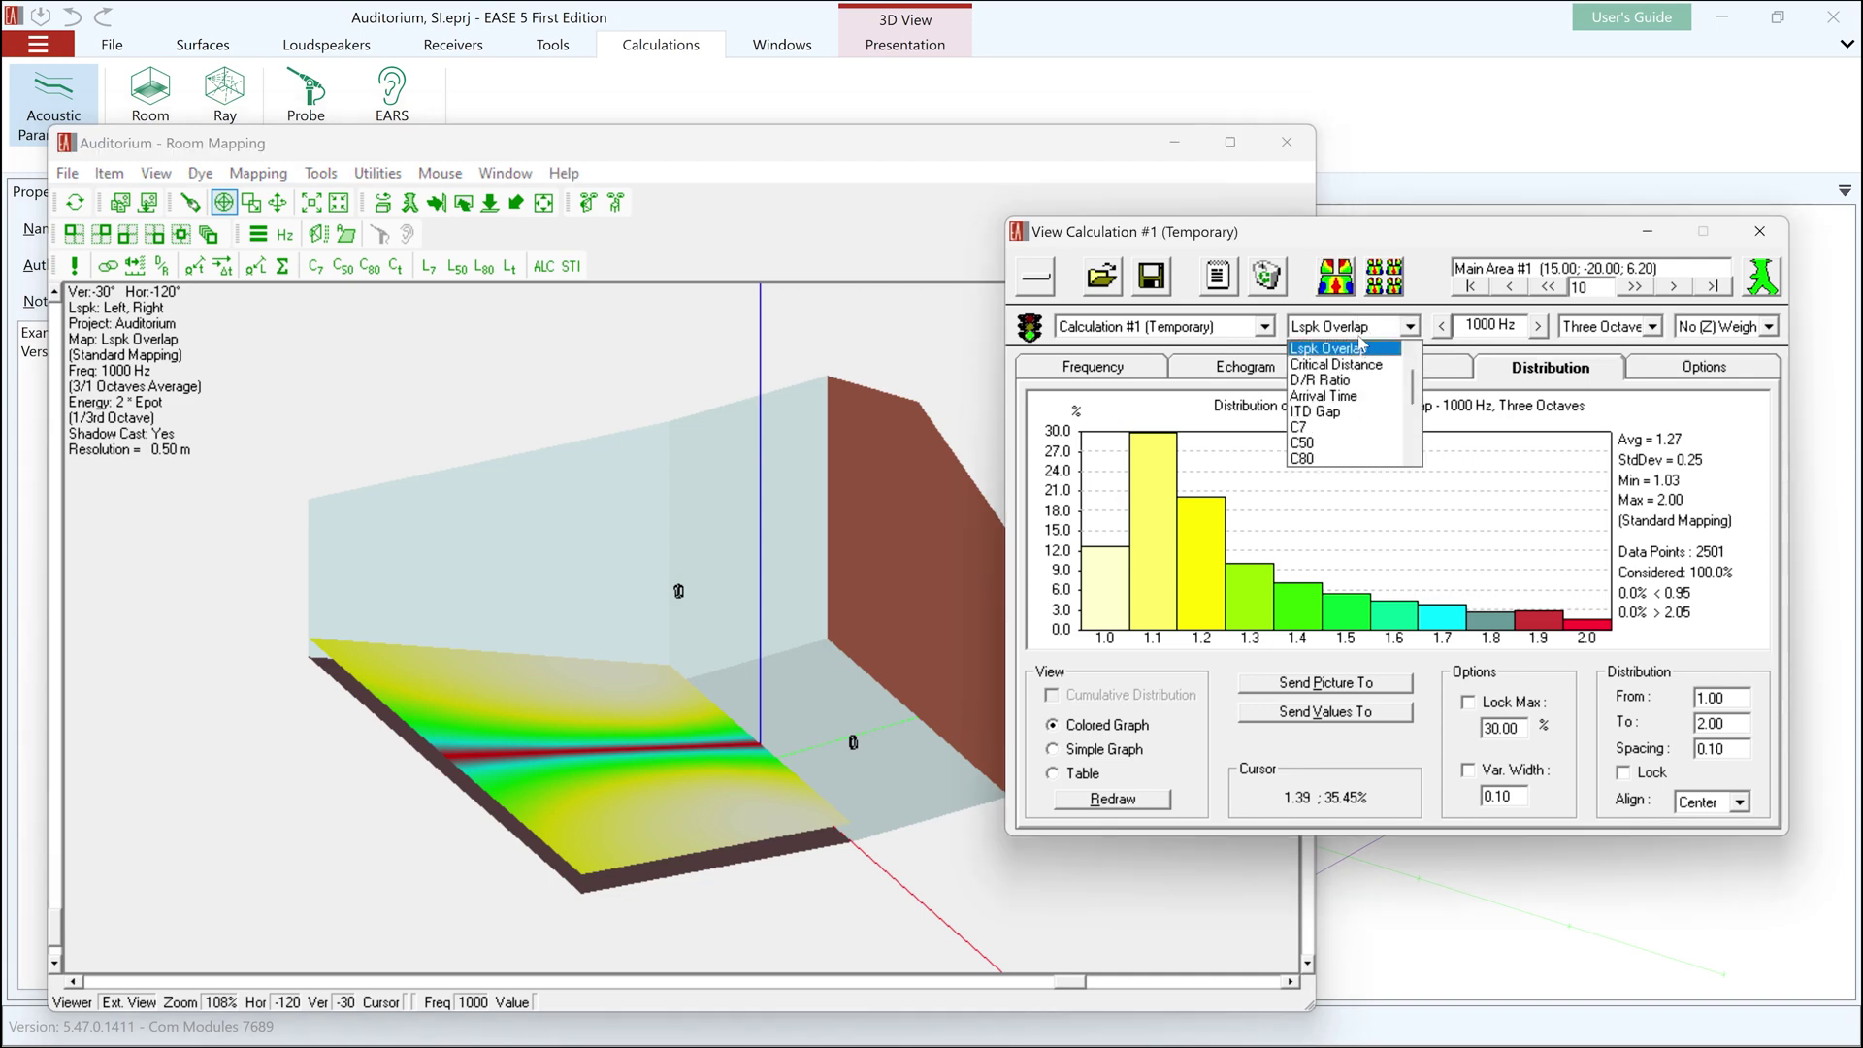
{"action": "left_click", "coordinate": [1347, 412]}
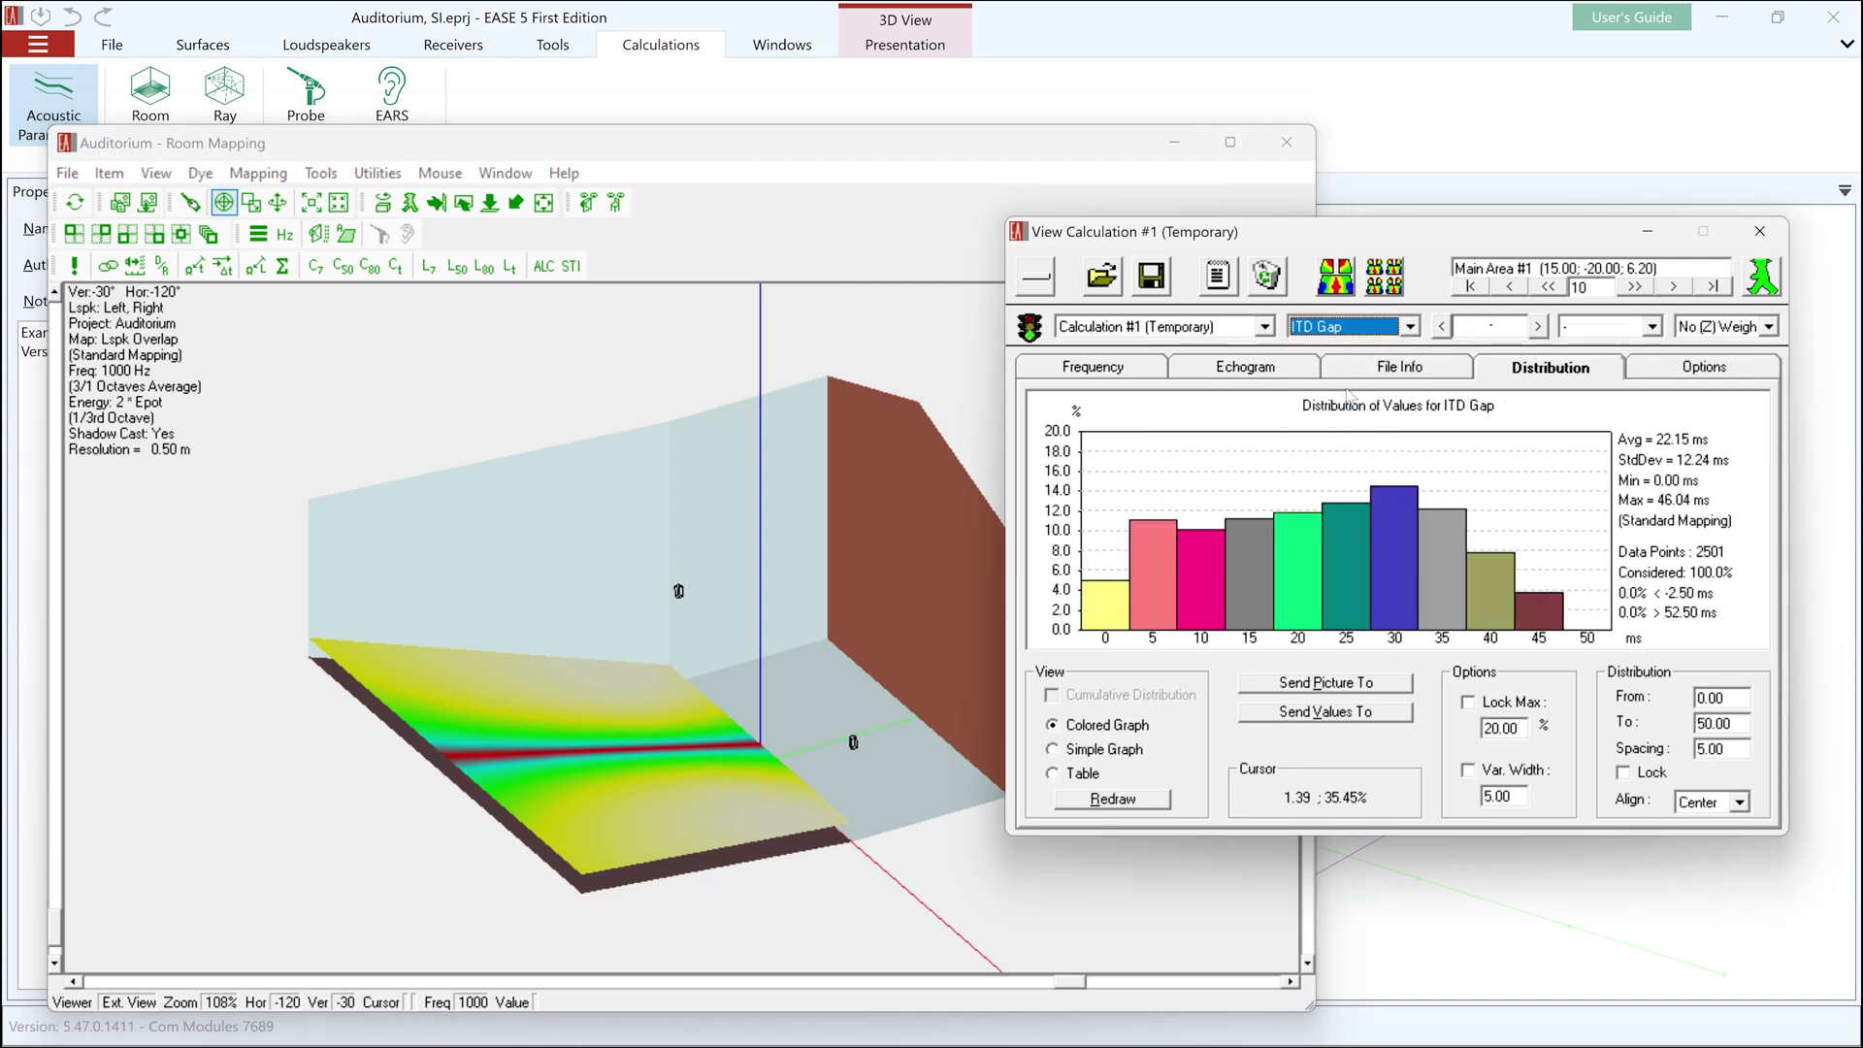
{"action": "left_click", "coordinate": [1339, 291]}
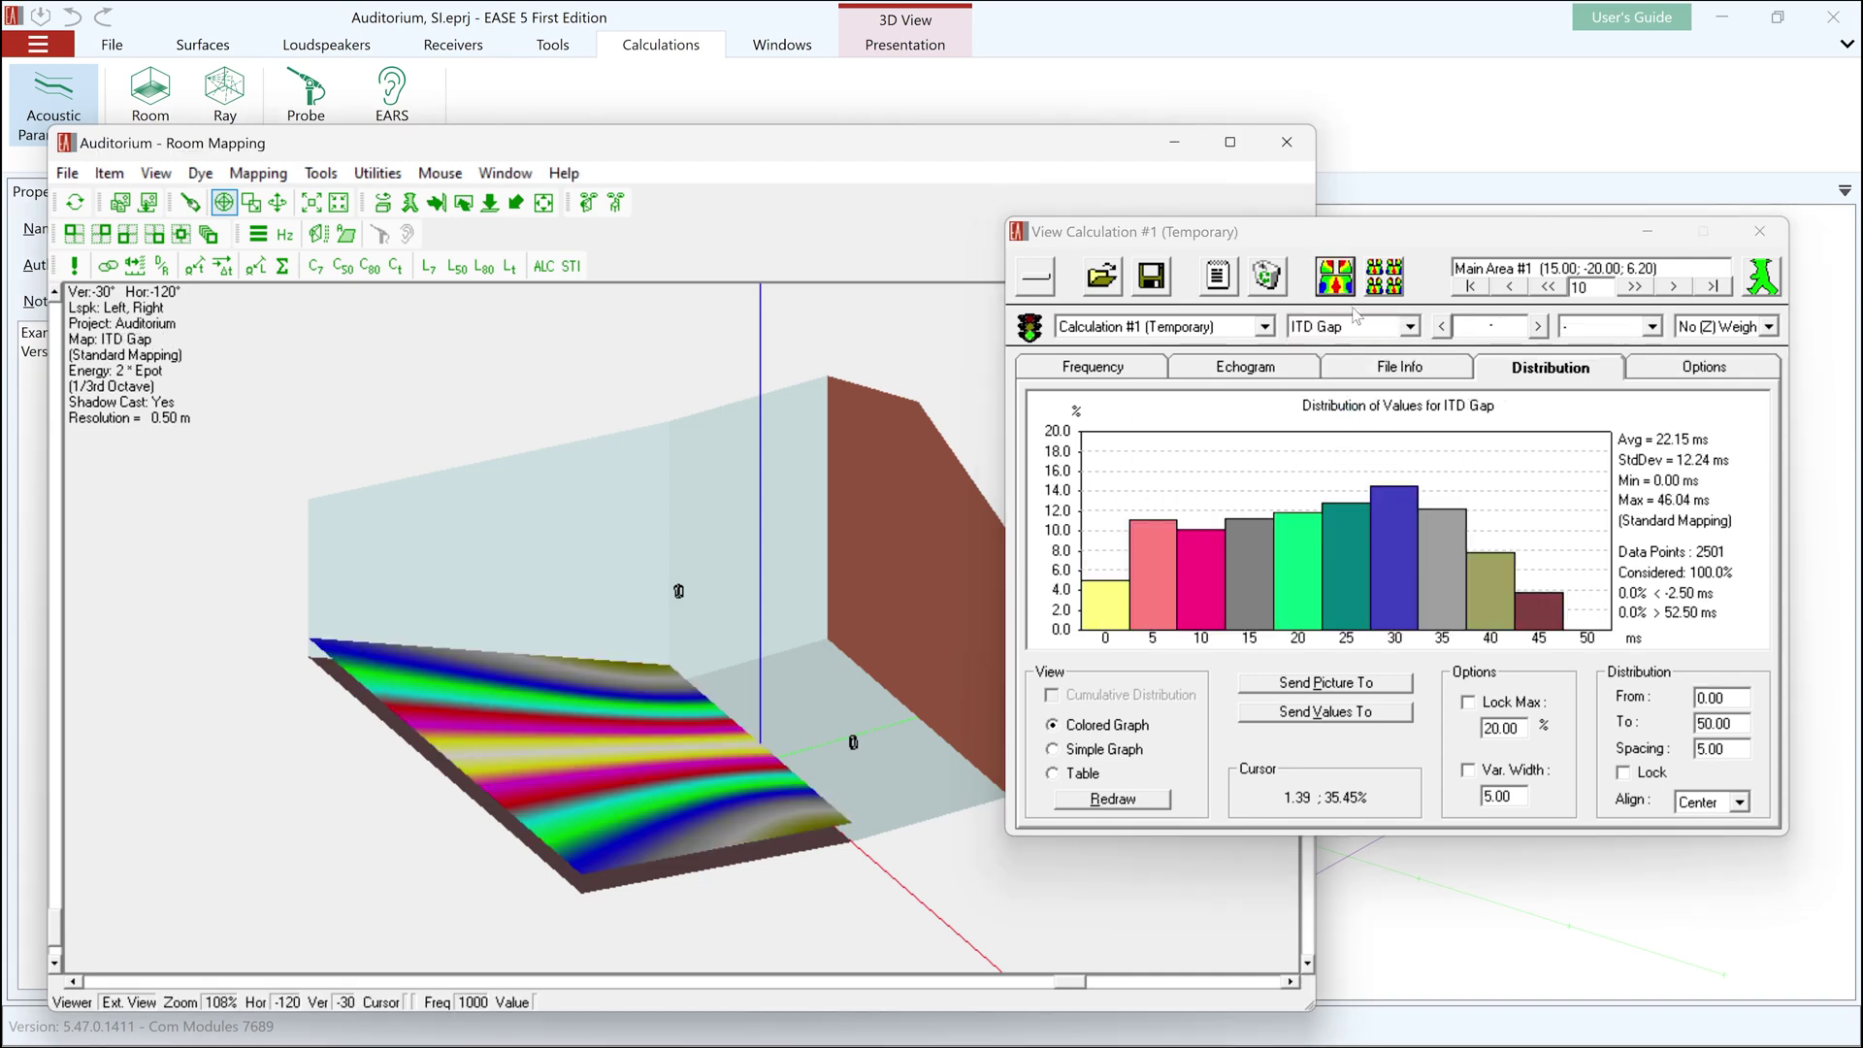
{"action": "left_click", "coordinate": [1358, 326]}
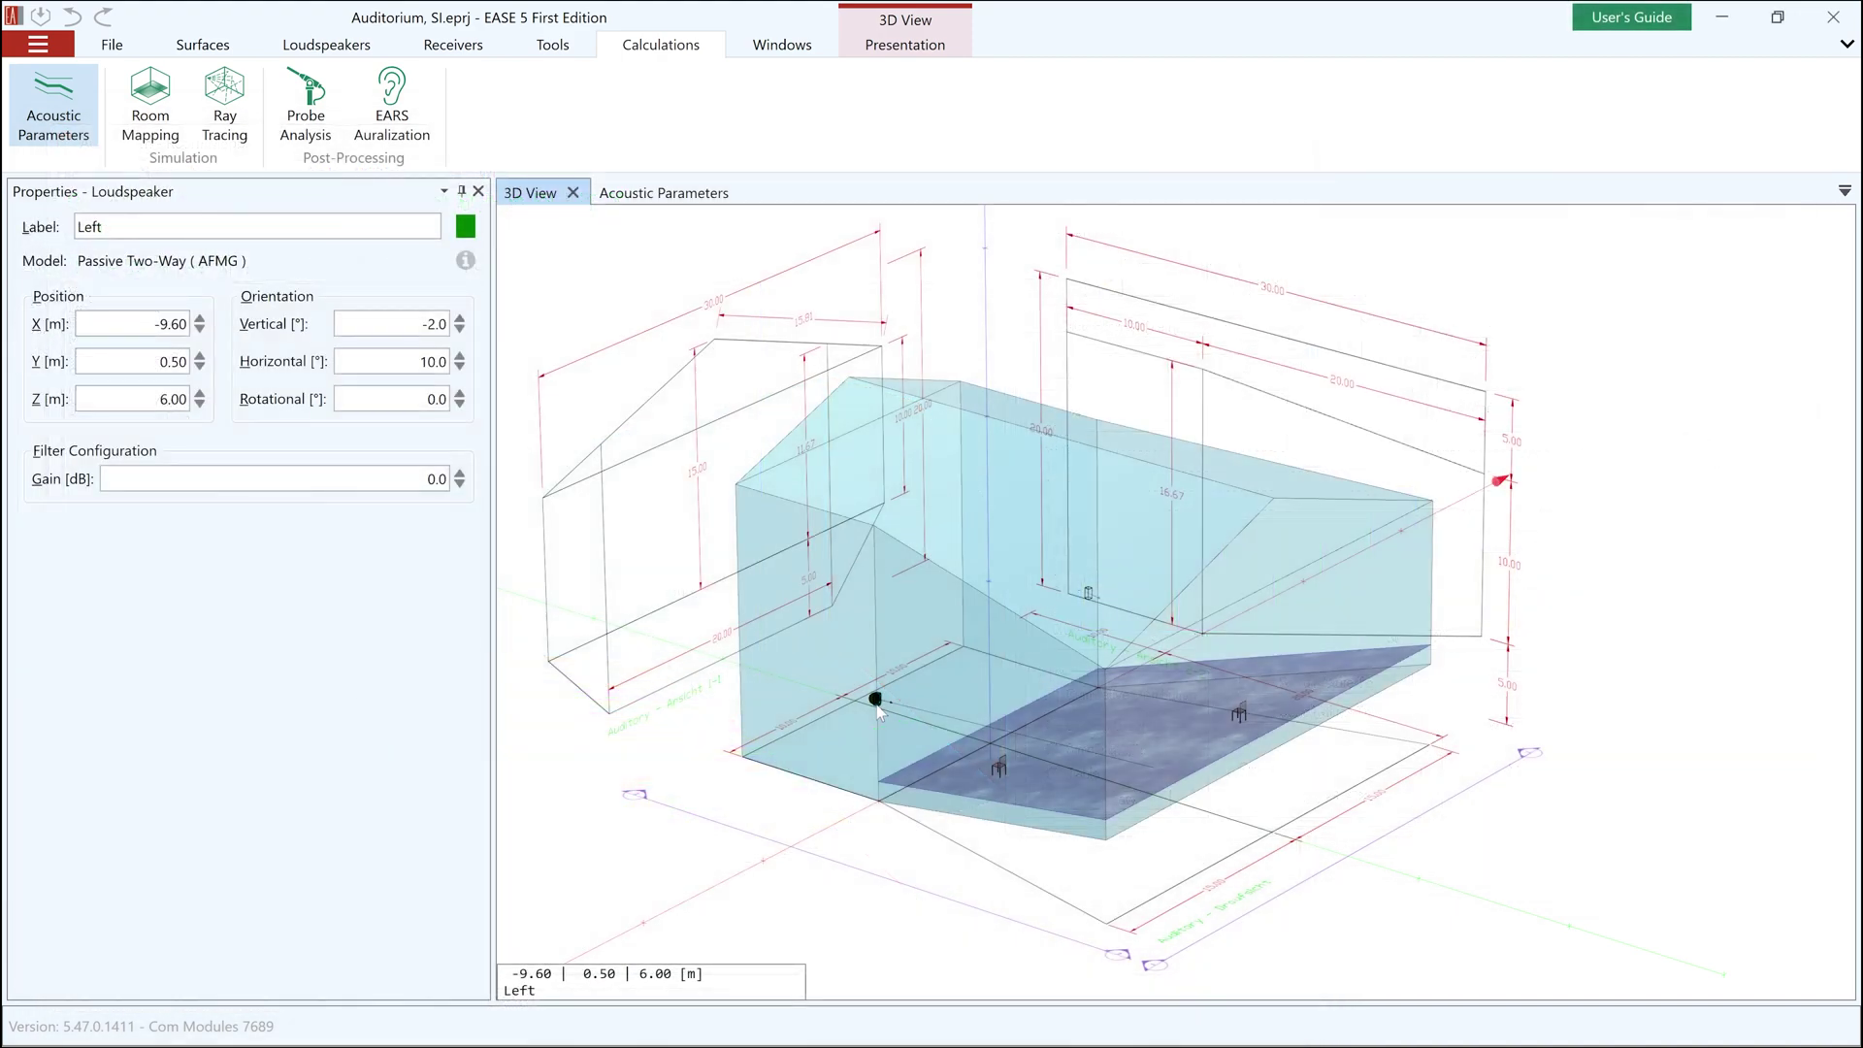
Set the Left speaker to -3.0 gain and -4.0 vertical, then recalculate with Left and Right
{"action": "scroll", "coordinate": [414, 480], "scroll_direction": "down", "scroll_amount": 1}
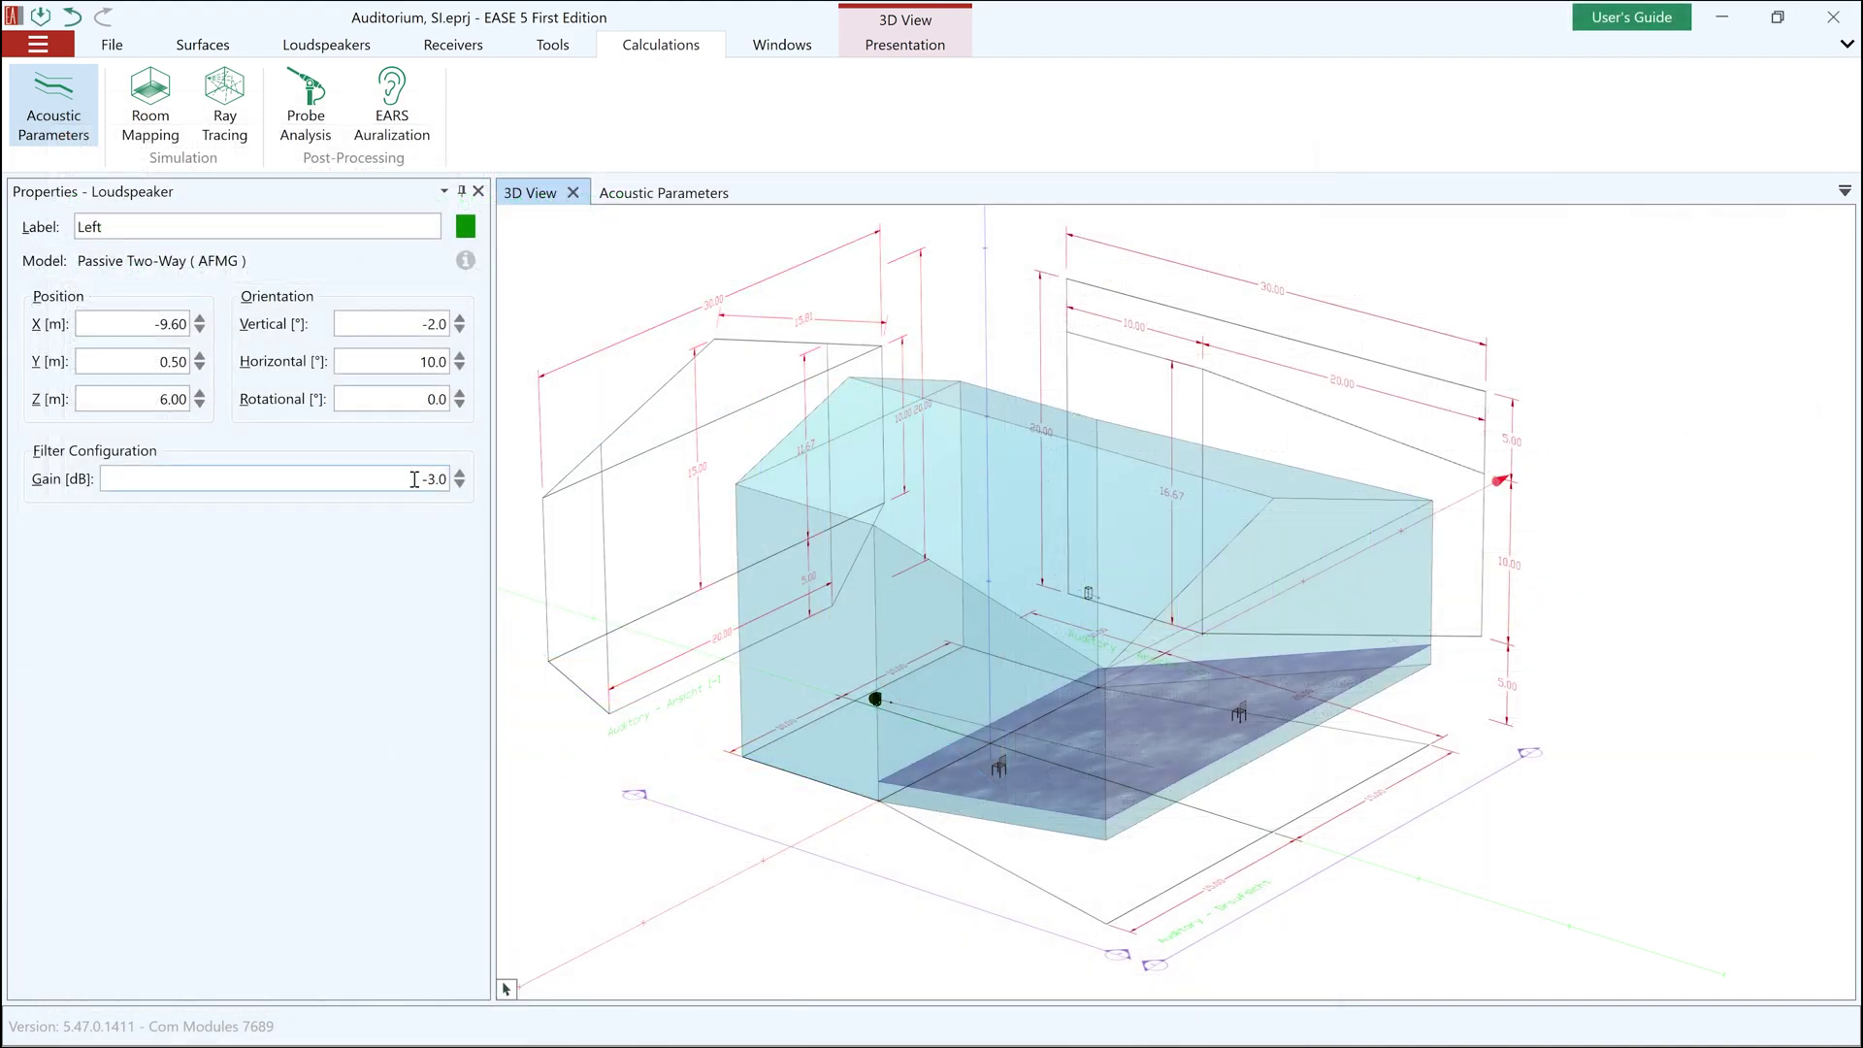
{"action": "scroll", "coordinate": [405, 323], "scroll_direction": "down", "scroll_amount": 2}
{"action": "left_click", "coordinate": [1088, 593]}
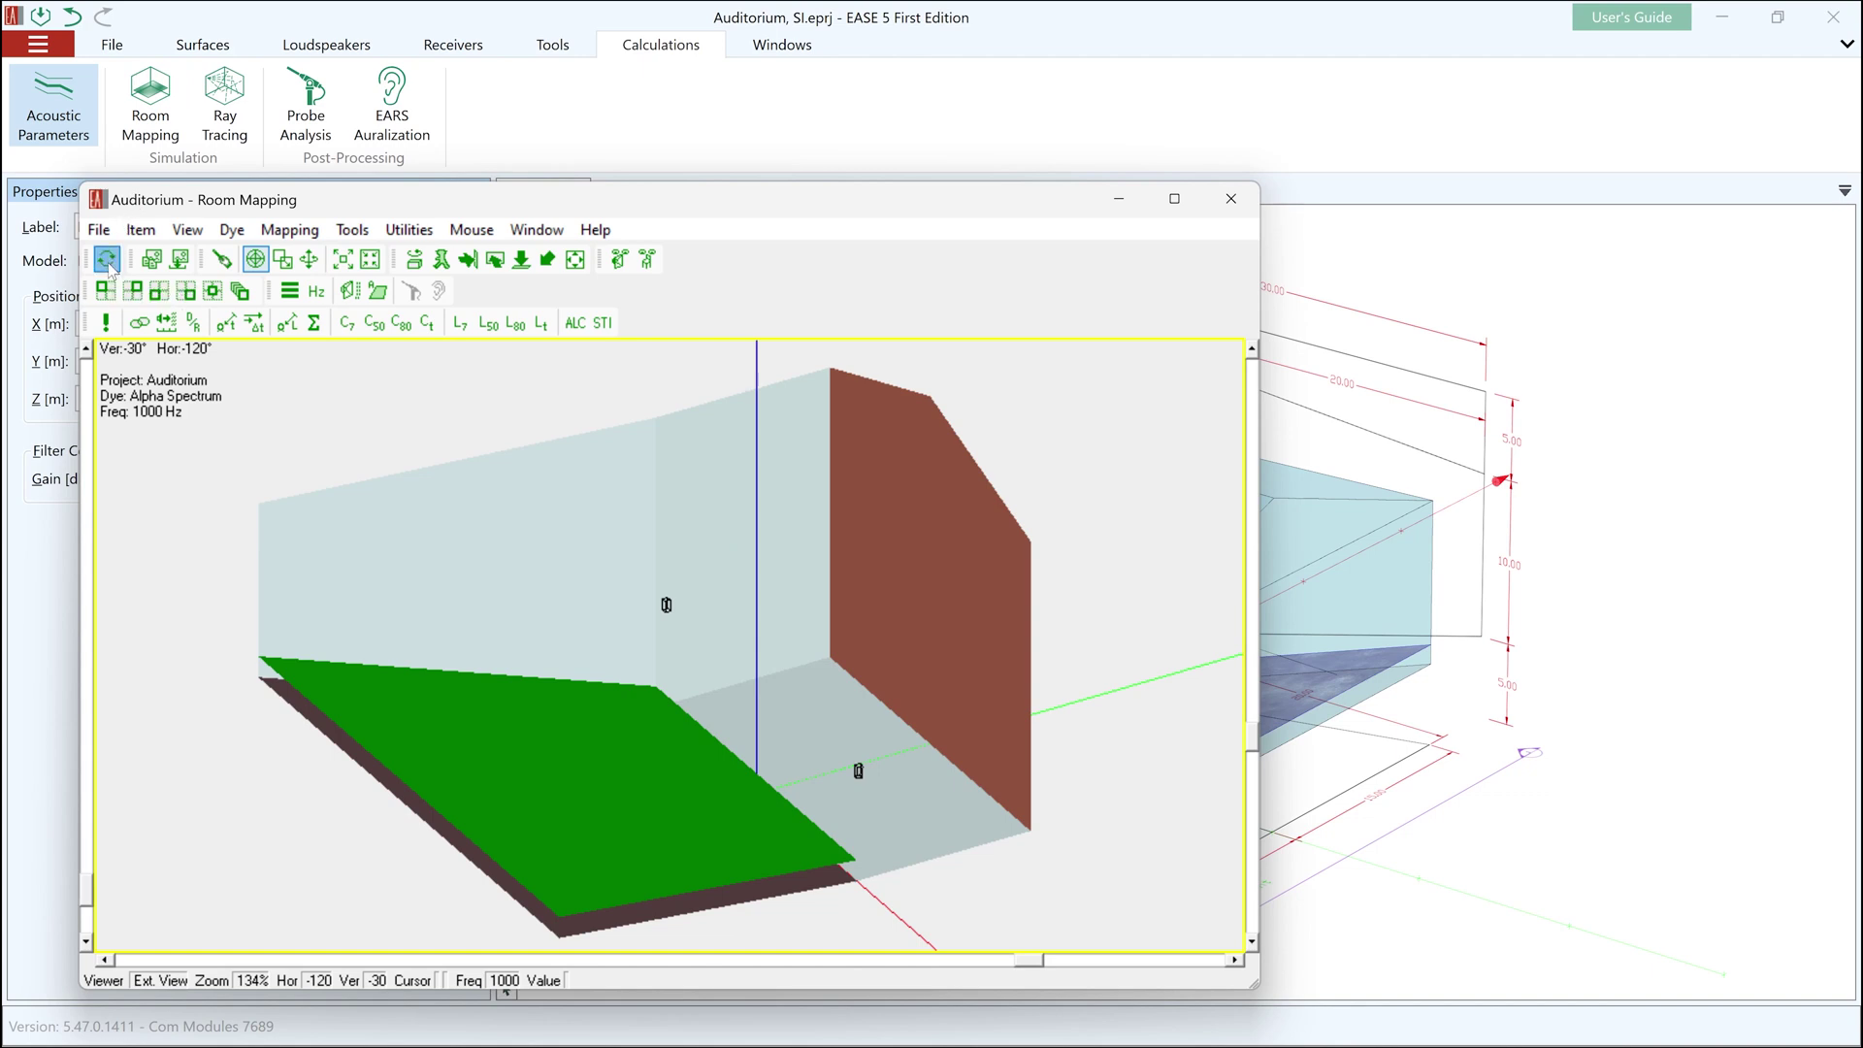
{"action": "left_click", "coordinate": [107, 259]}
{"action": "left_click", "coordinate": [888, 617]}
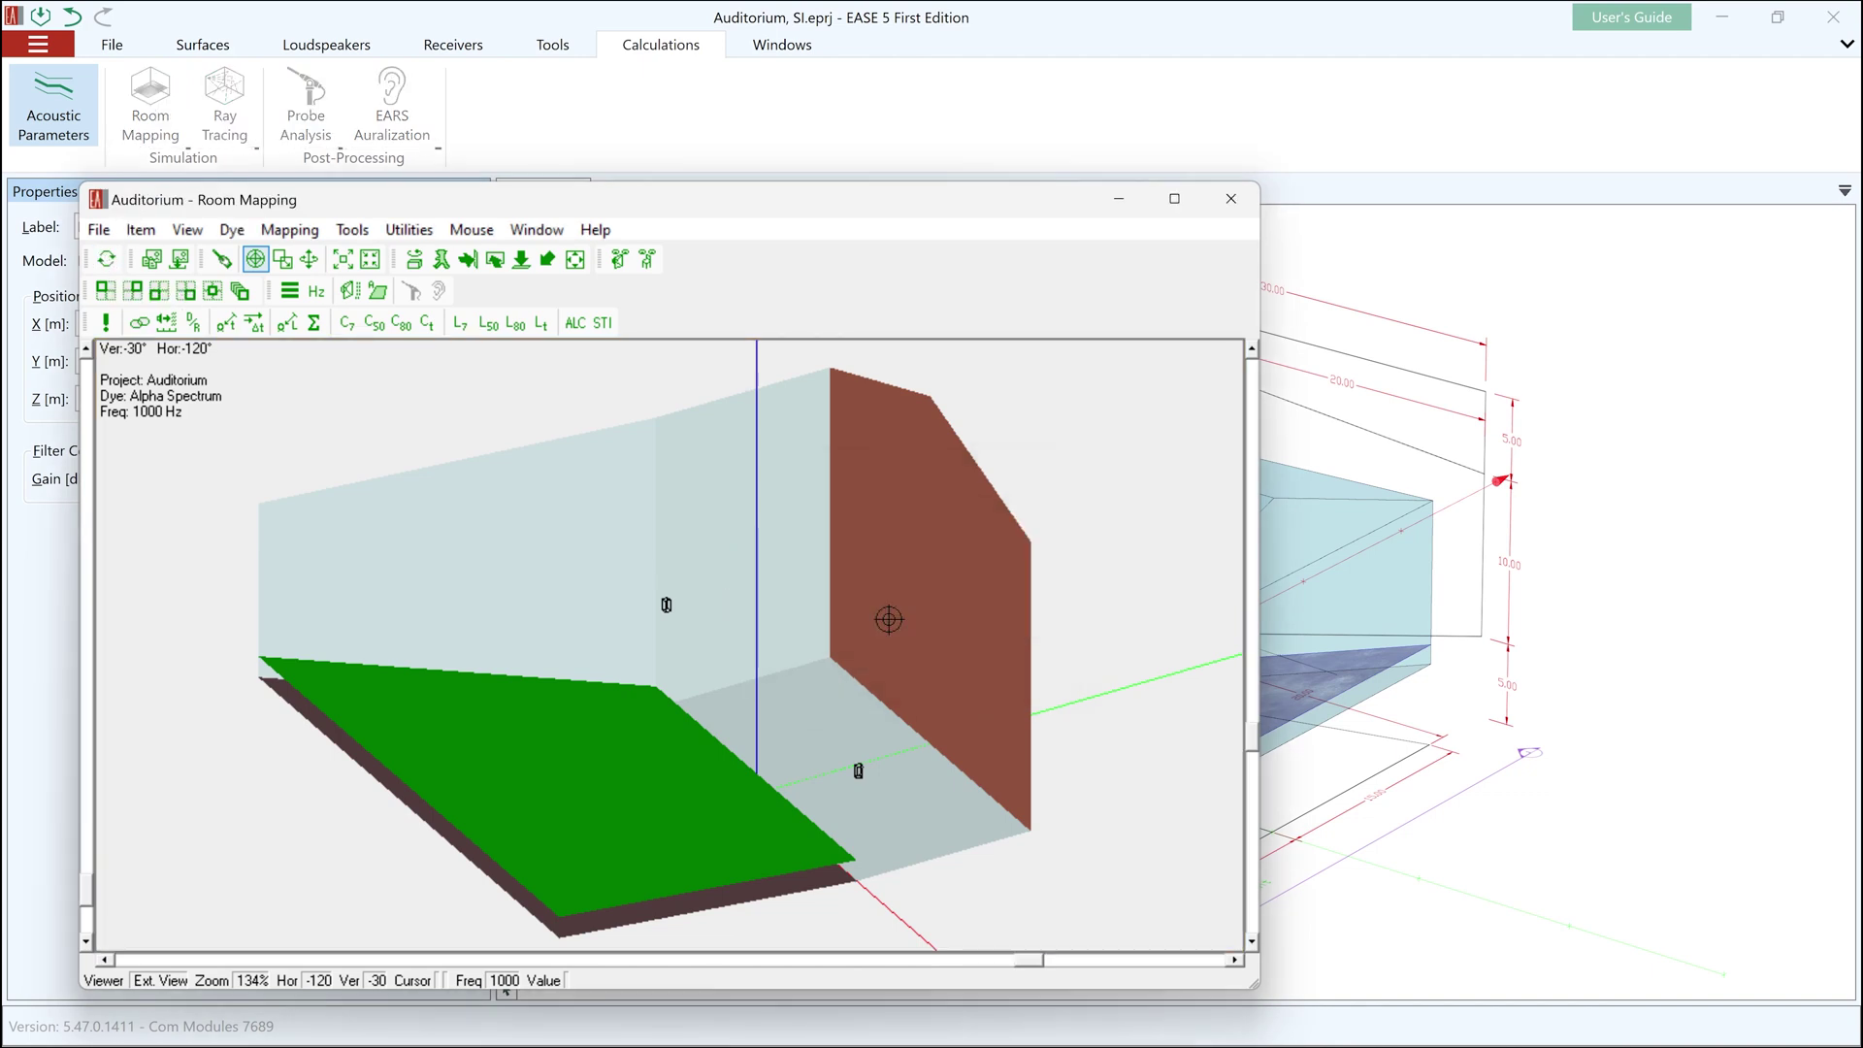
{"action": "left_click", "coordinate": [504, 617]}
{"action": "left_click_drag", "start_coordinate": [845, 359], "coordinate": [850, 376]}
{"action": "left_click", "coordinate": [881, 712]}
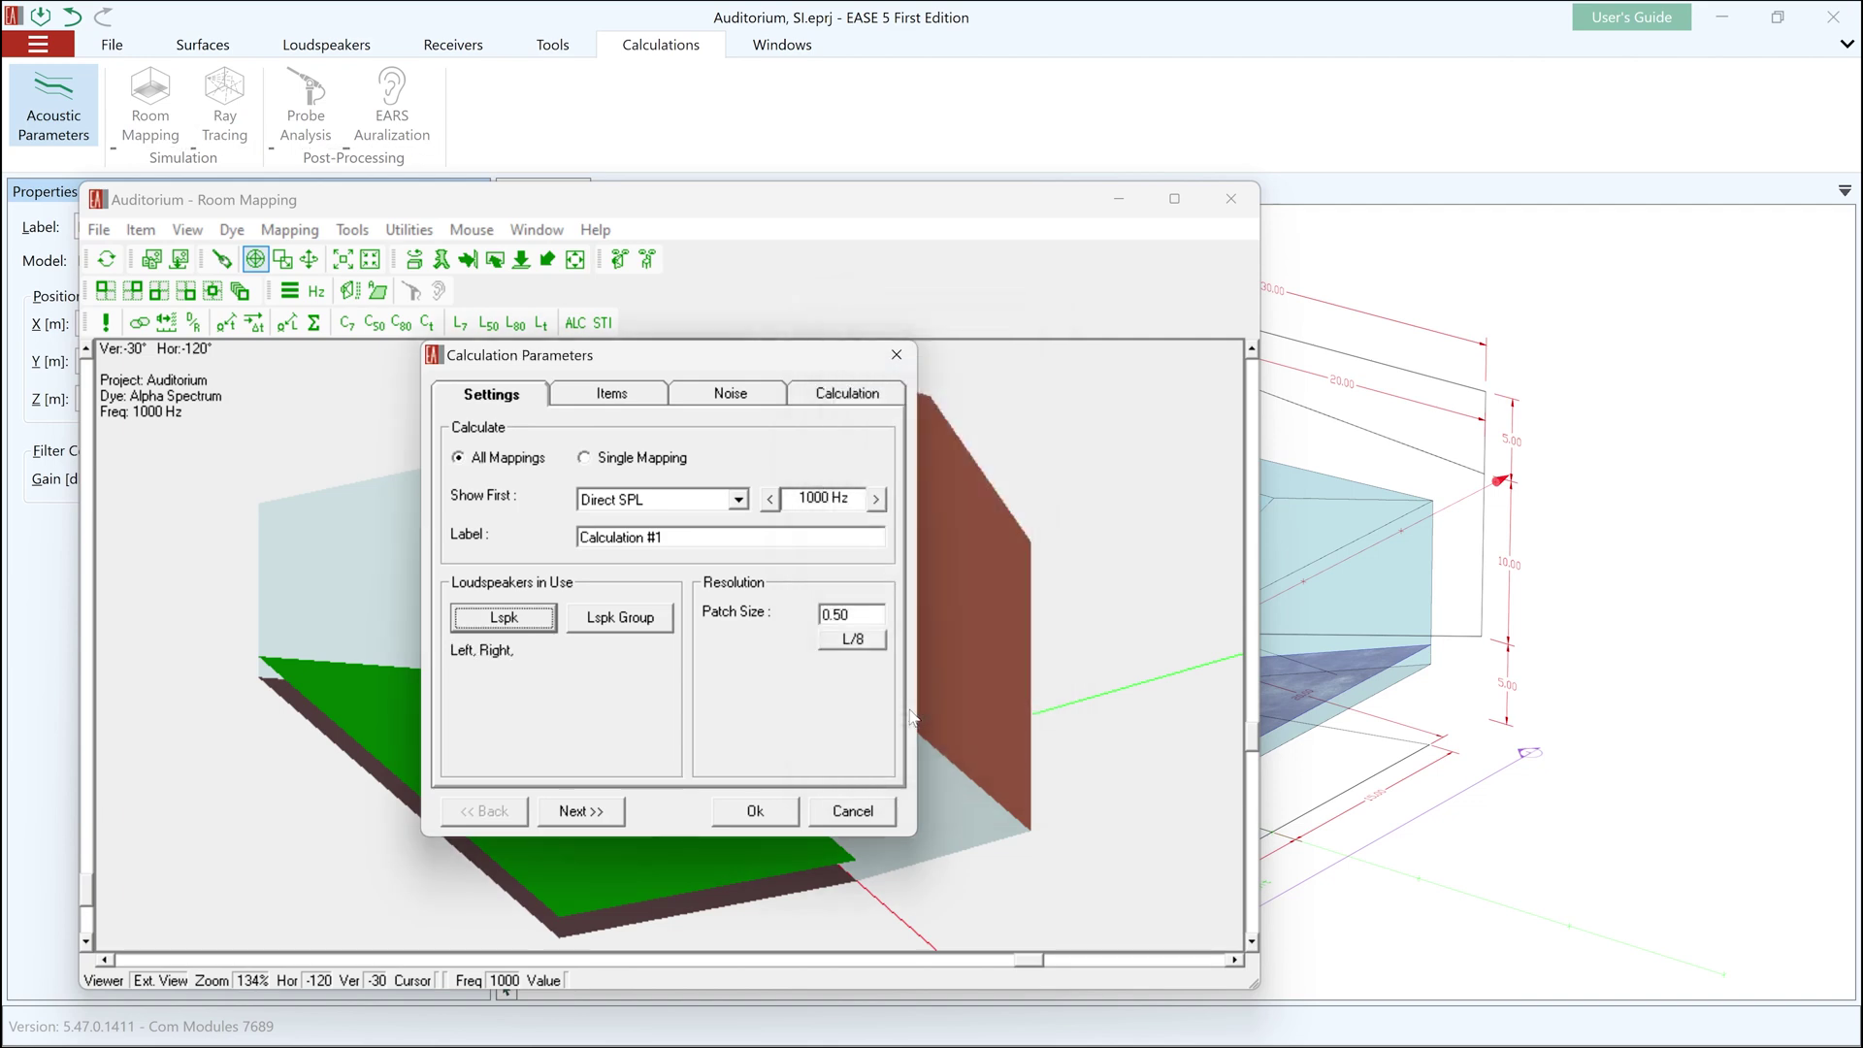
{"action": "left_click", "coordinate": [777, 815]}
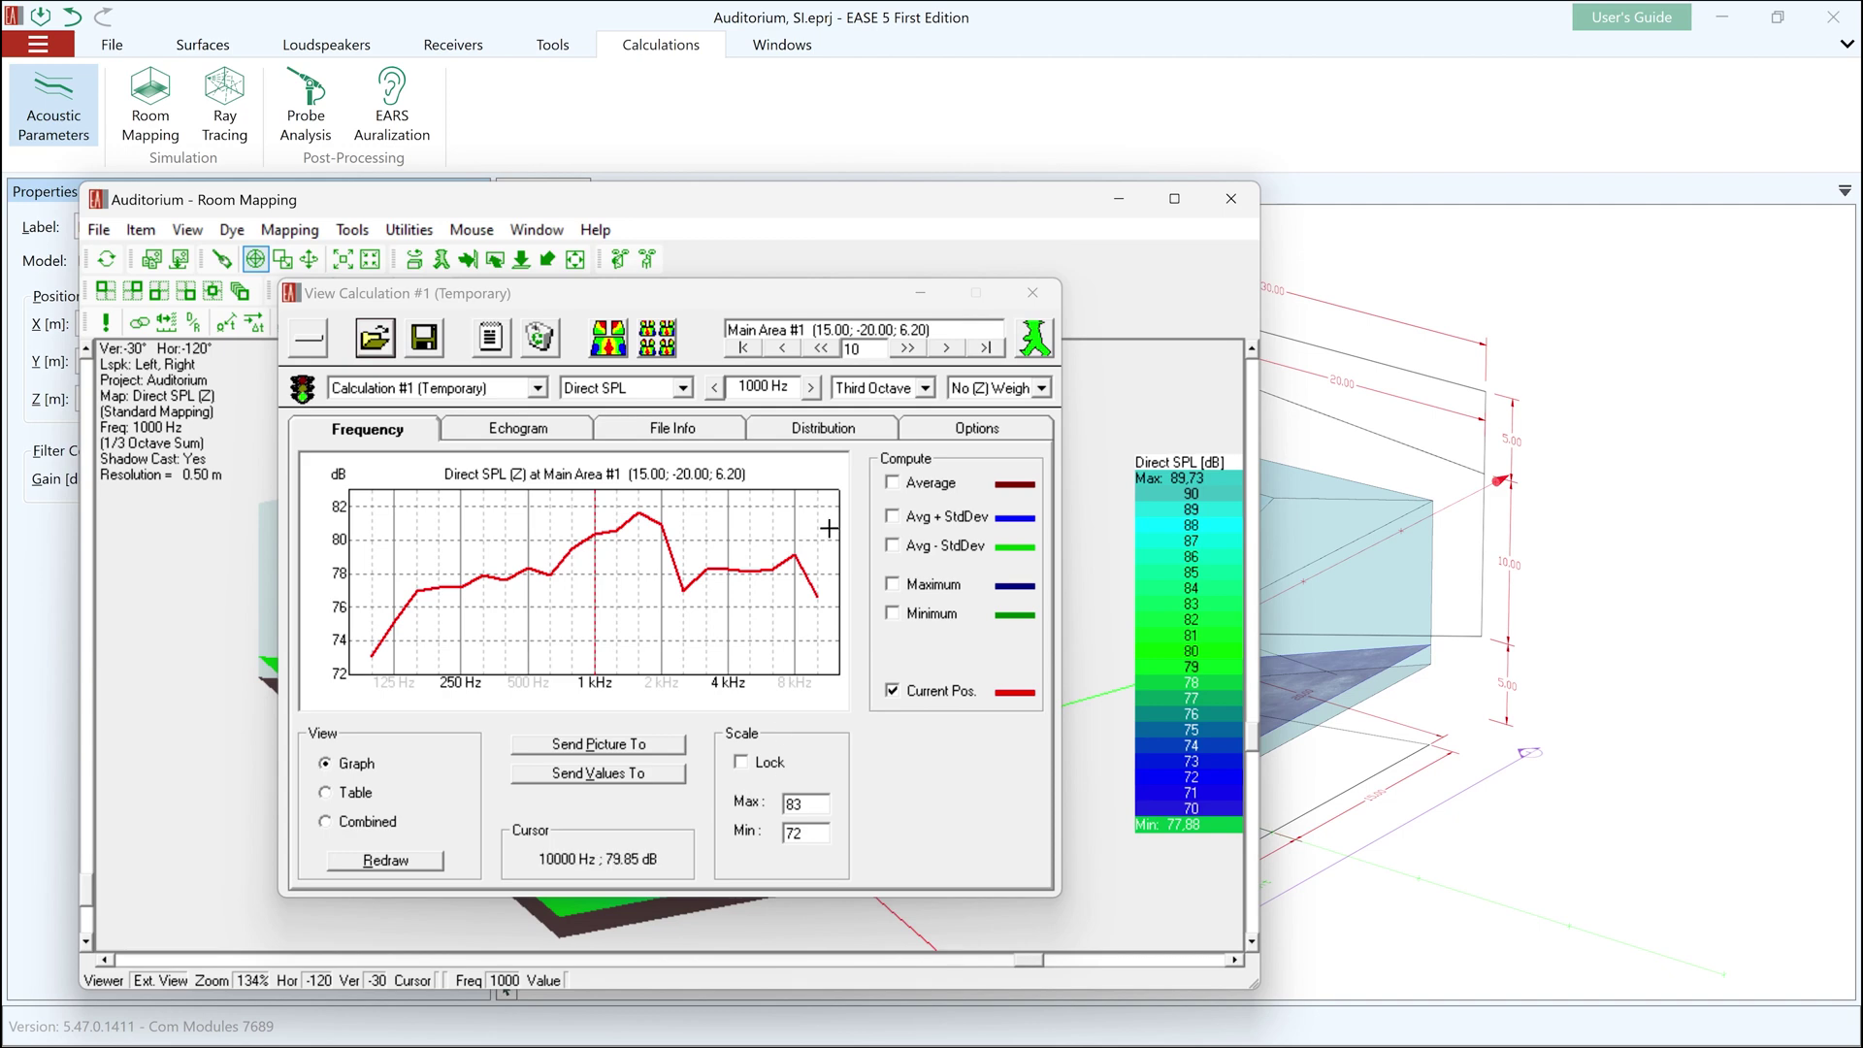
Show the broadband Direct SPL distribution, averaging 95.44 dB over 2501 points
{"action": "left_click", "coordinate": [823, 428]}
{"action": "left_click_drag", "start_coordinate": [530, 306], "coordinate": [1266, 285]}
{"action": "left_click", "coordinate": [1645, 368]}
{"action": "left_click", "coordinate": [1629, 439]}
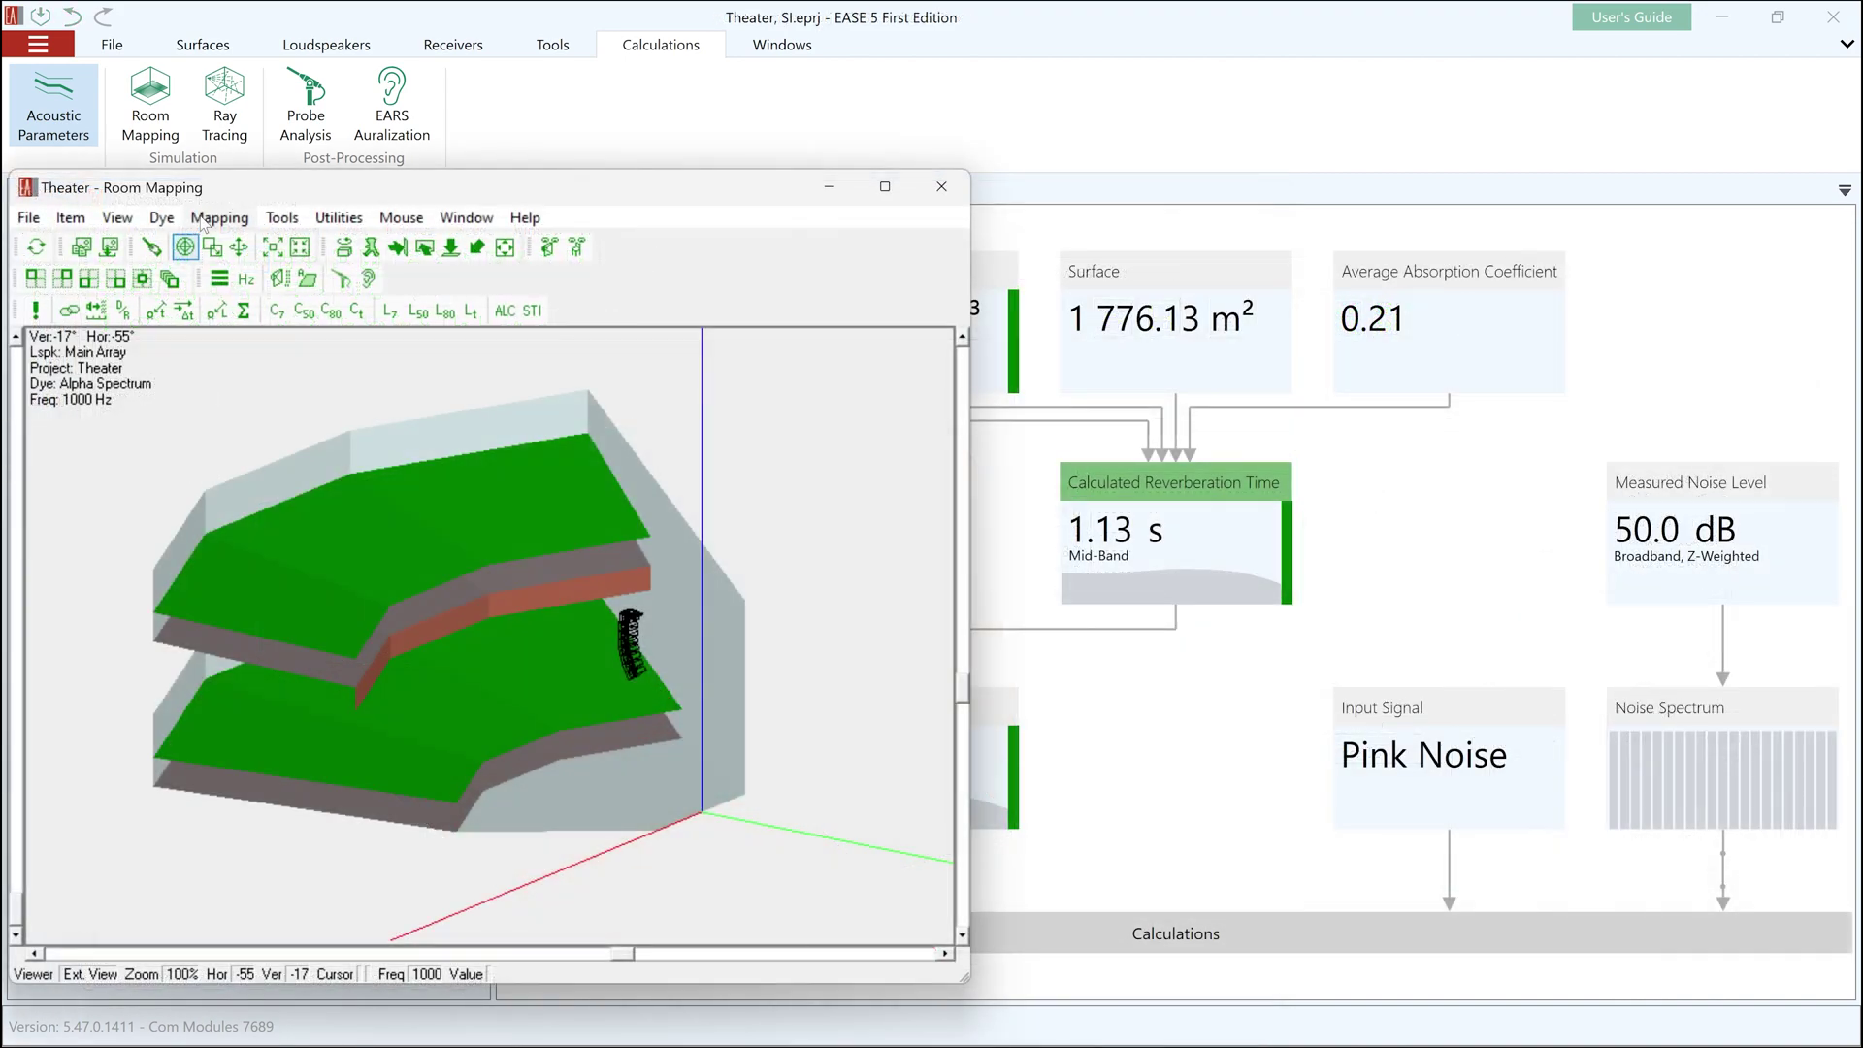
Check the Theater's mapping options and enlarge its Calculated Reverberation Time chart
{"action": "left_click", "coordinate": [208, 220]}
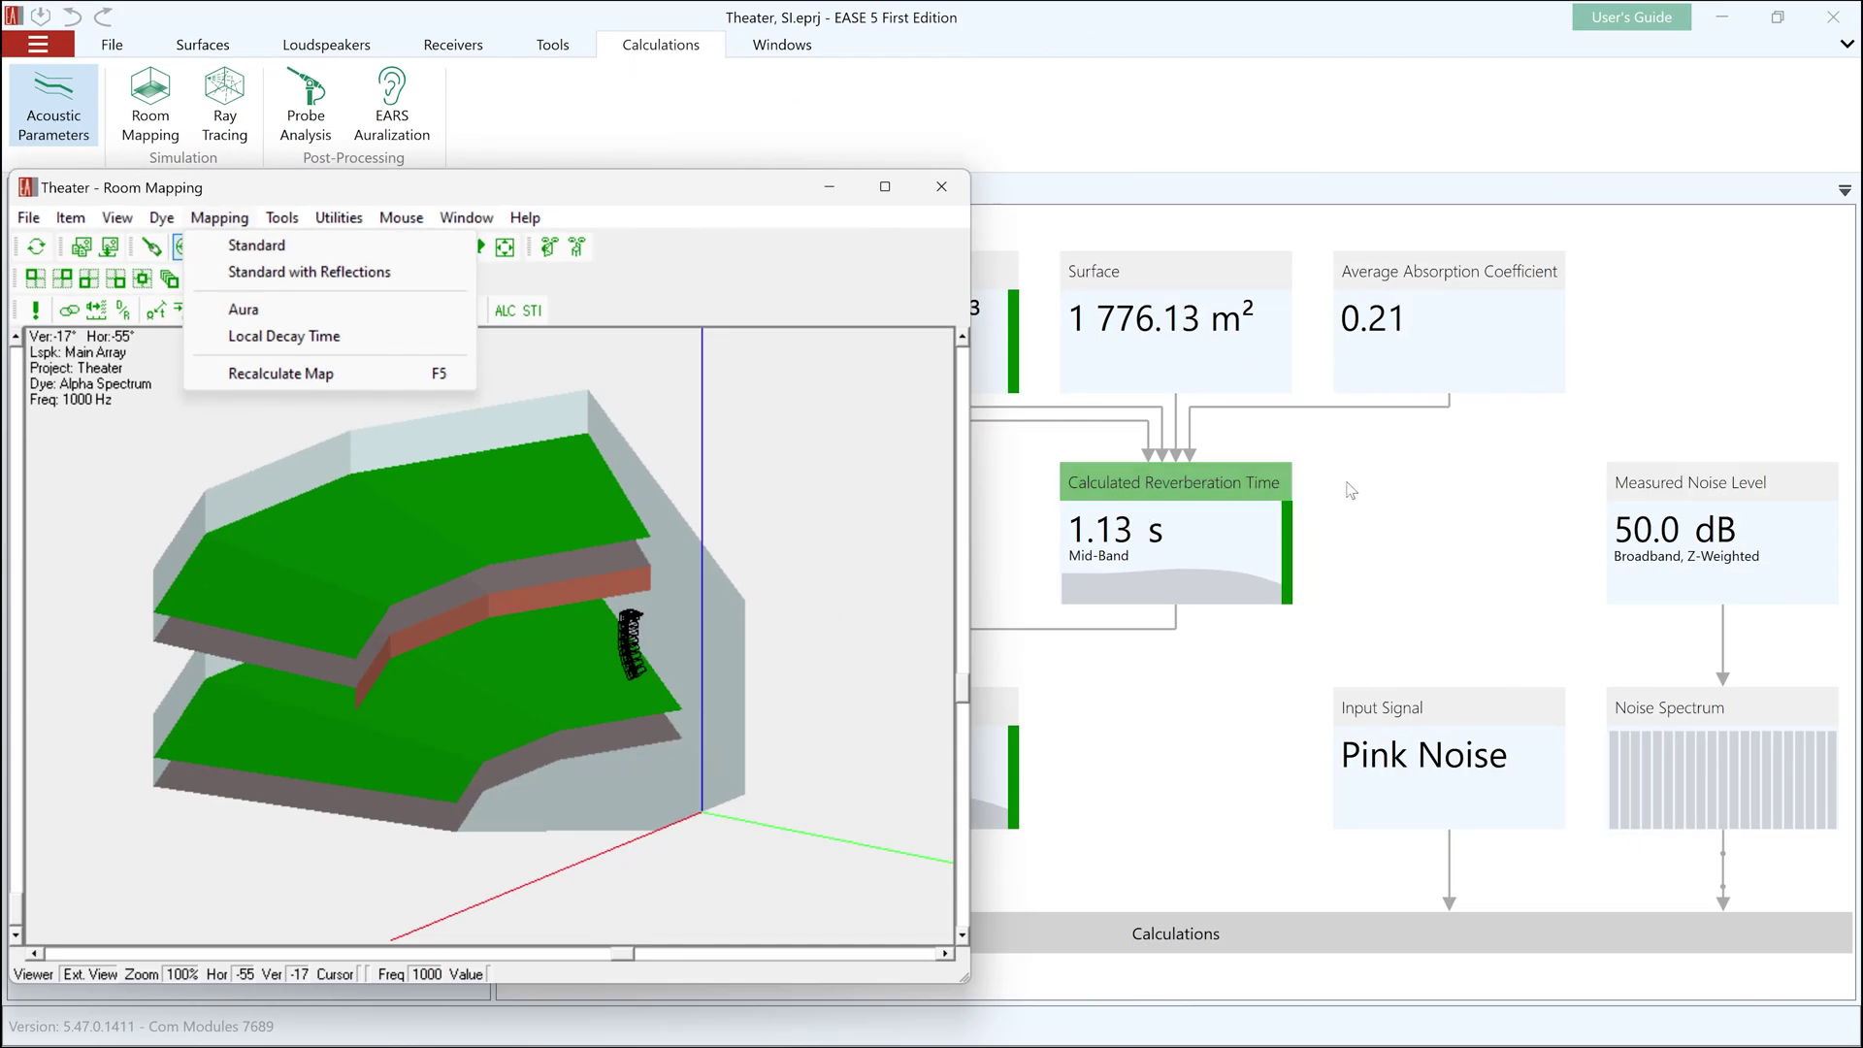
{"action": "left_click", "coordinate": [1360, 479]}
{"action": "double_click", "coordinate": [1257, 515]}
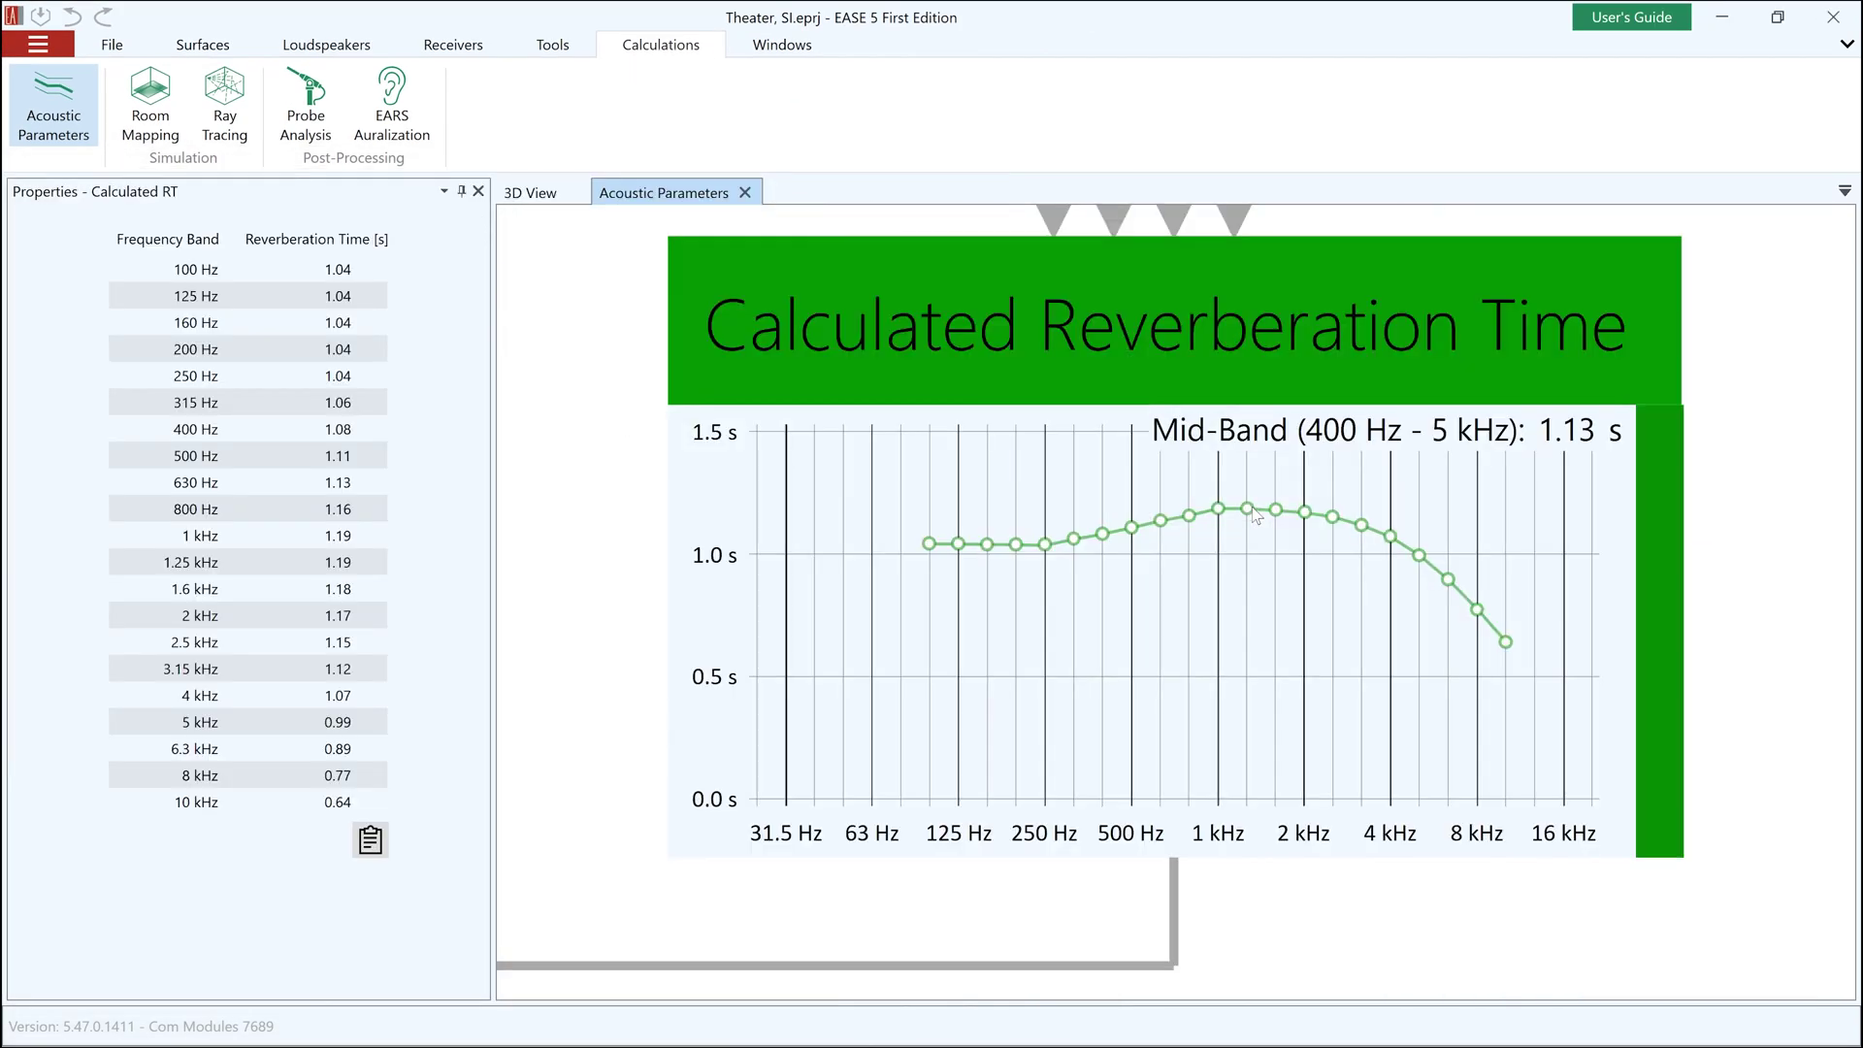
{"action": "key", "text": "alt+Tab"}
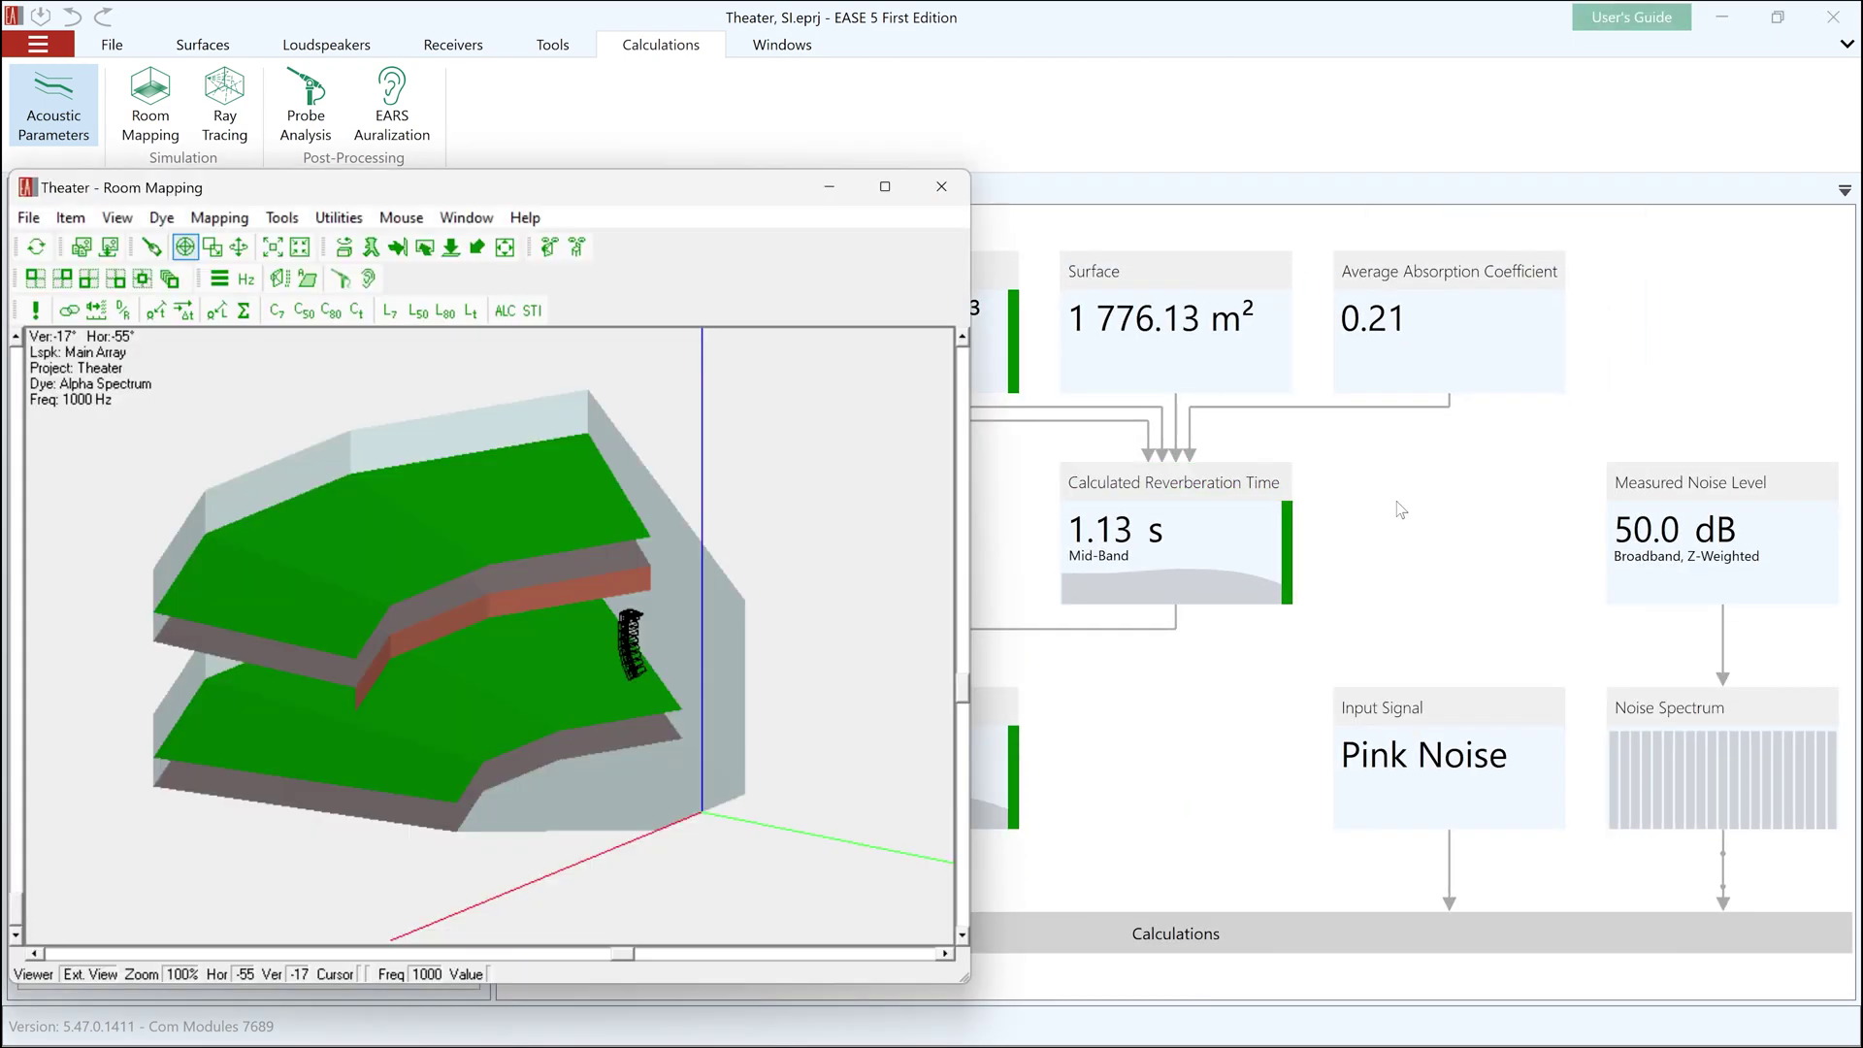
Run a standard mapping calculation for the Theater with Direct SPL as the first result
{"action": "left_click", "coordinate": [212, 244]}
{"action": "left_click", "coordinate": [213, 250]}
{"action": "left_click", "coordinate": [541, 498]}
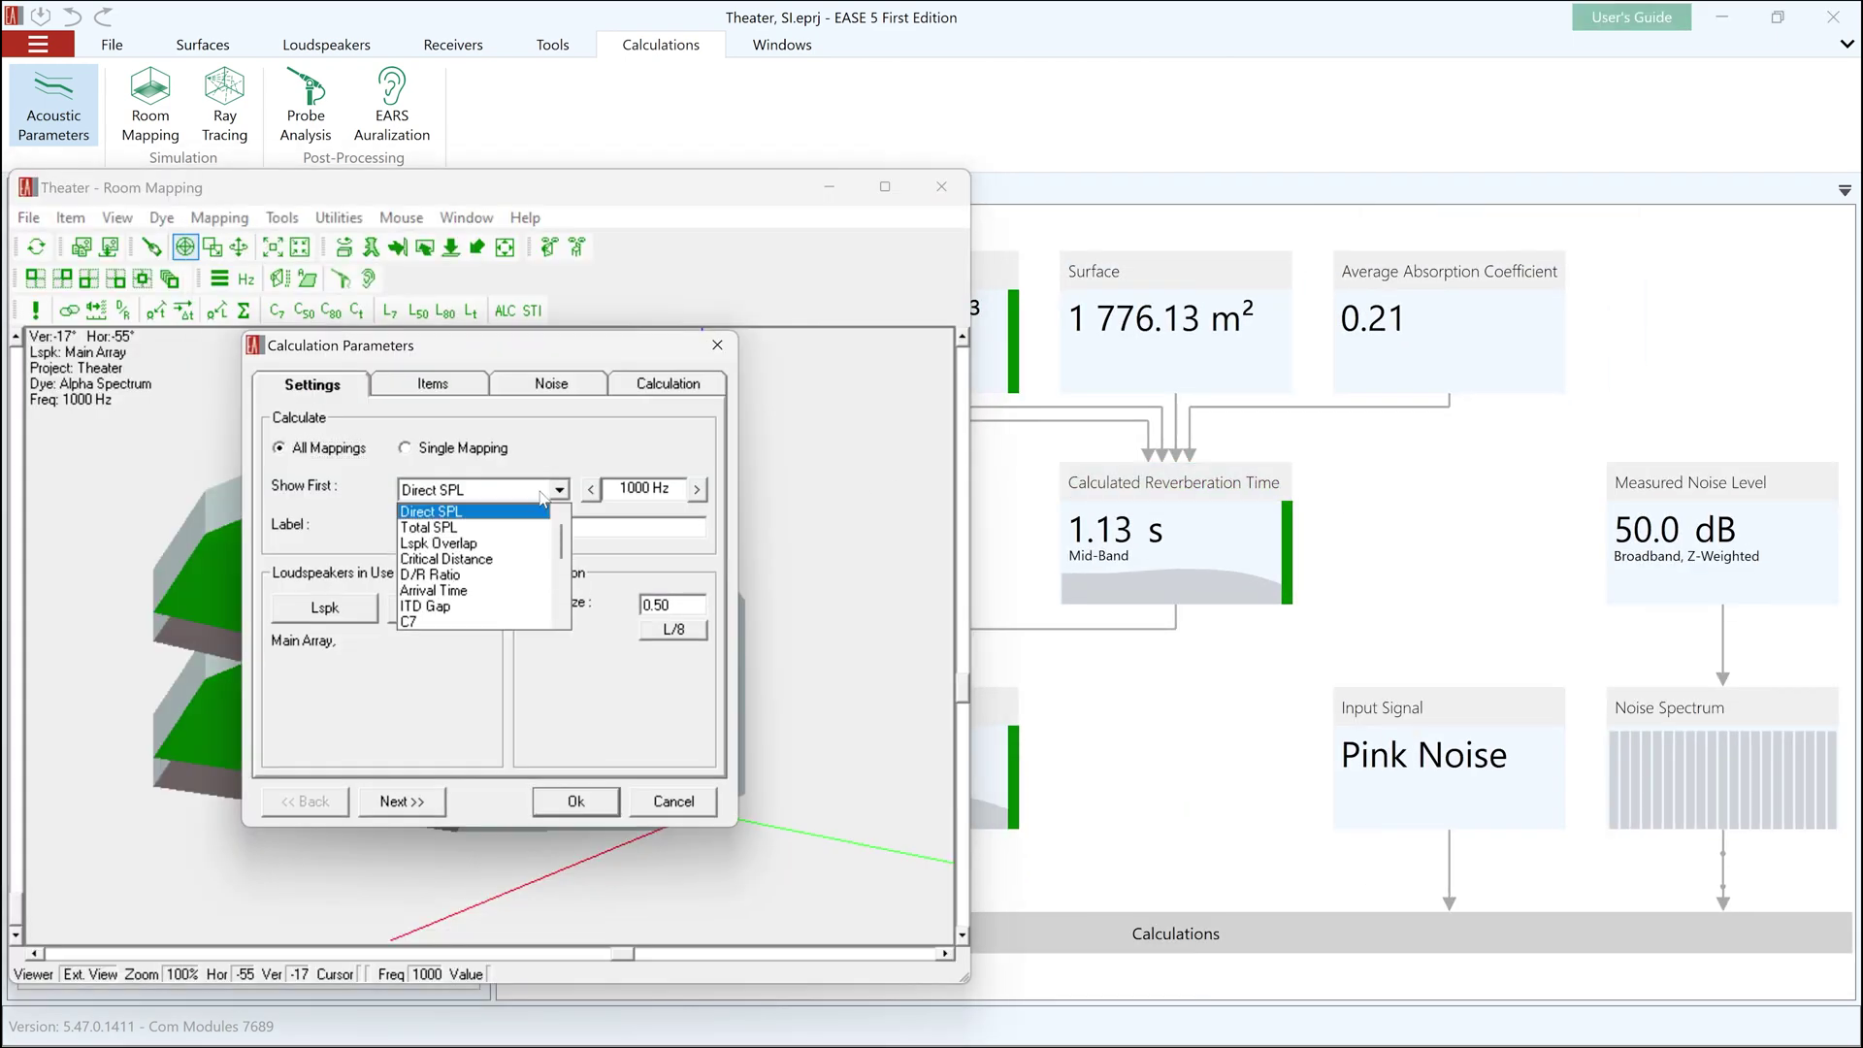
{"action": "left_click_drag", "start_coordinate": [562, 537], "coordinate": [562, 589]}
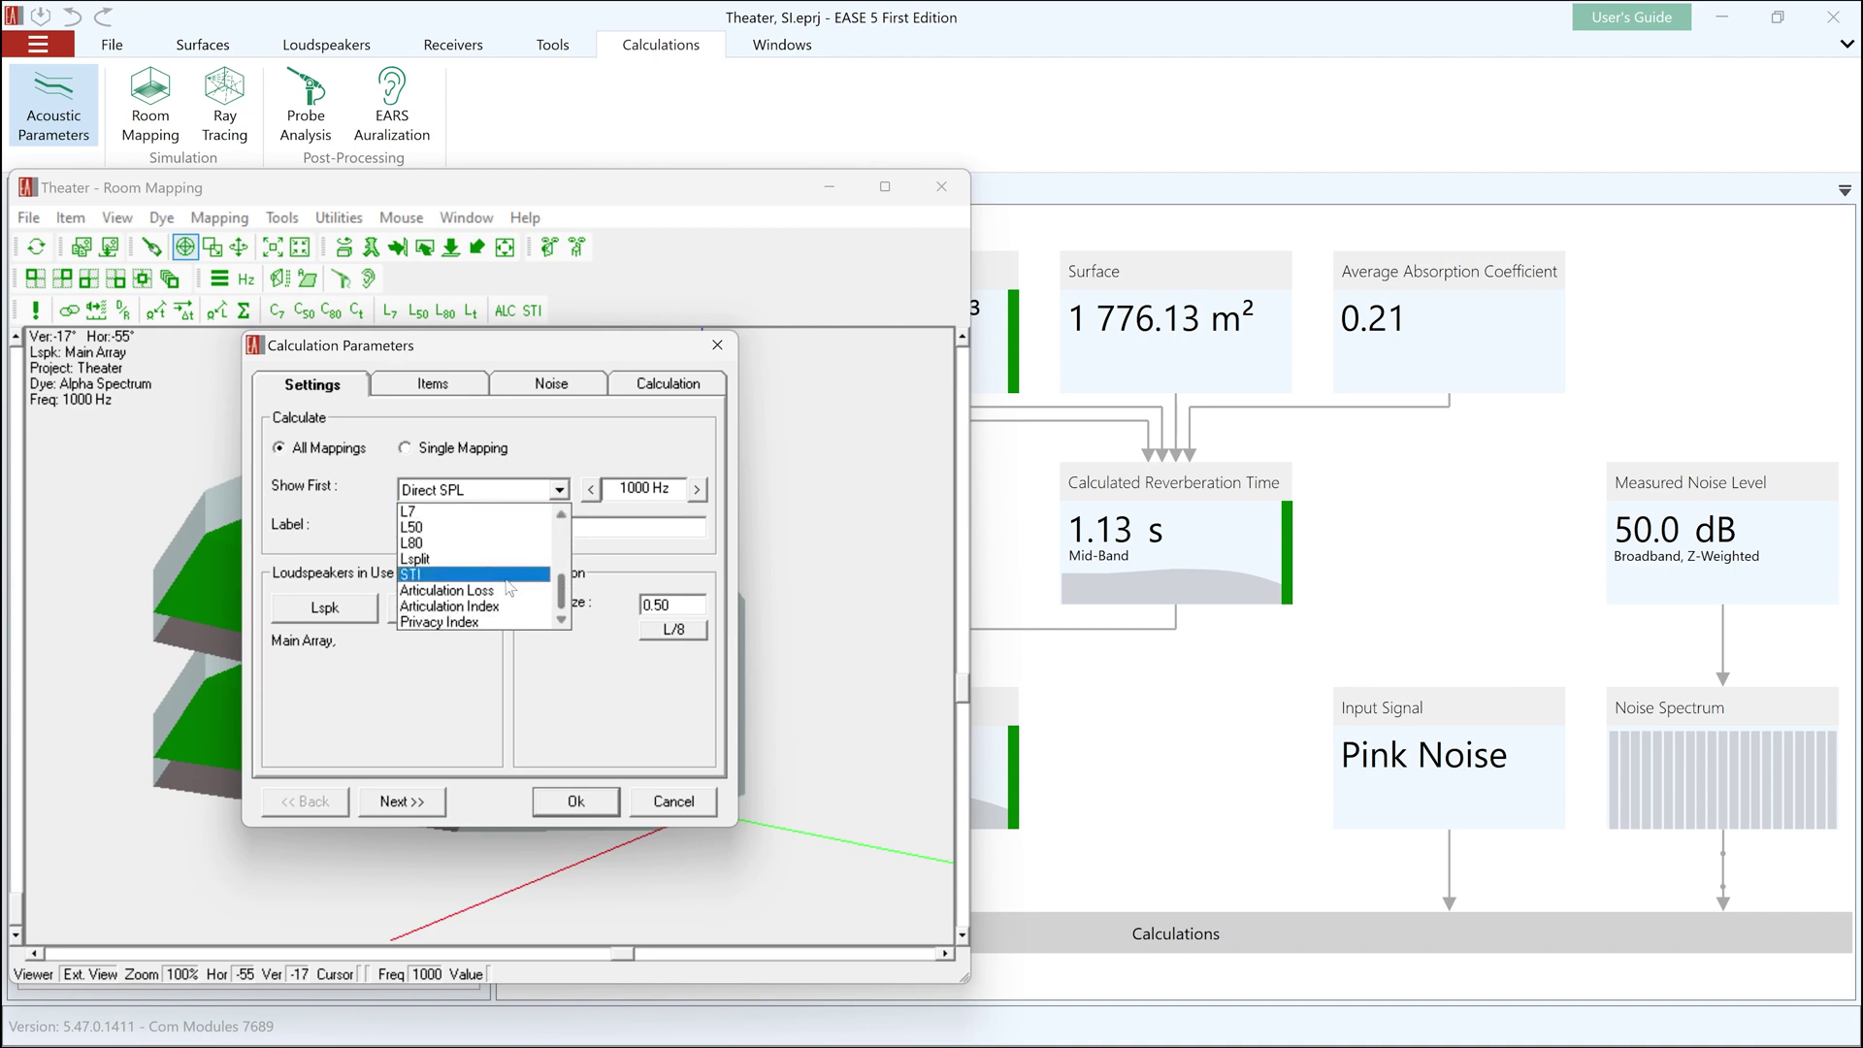
{"action": "scroll", "coordinate": [505, 587], "scroll_direction": "up", "scroll_amount": 4}
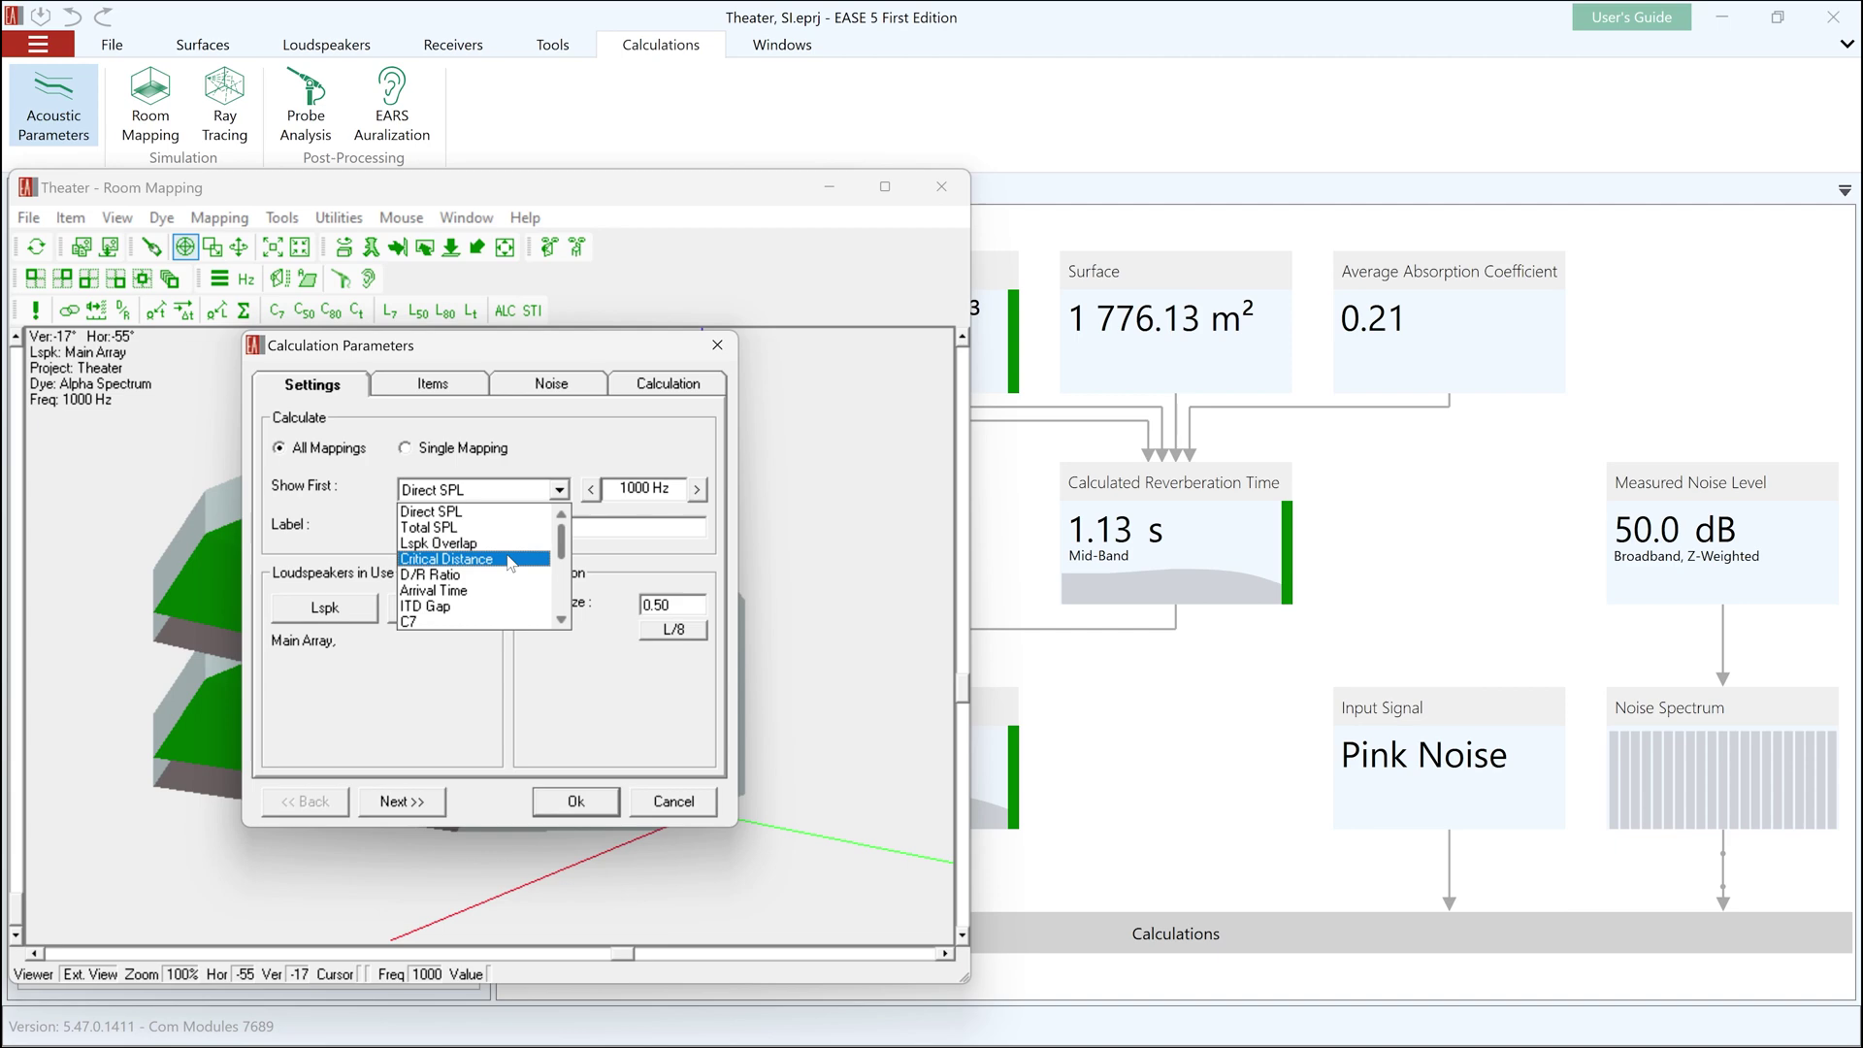
{"action": "left_click", "coordinate": [600, 799]}
{"action": "left_click", "coordinate": [602, 801]}
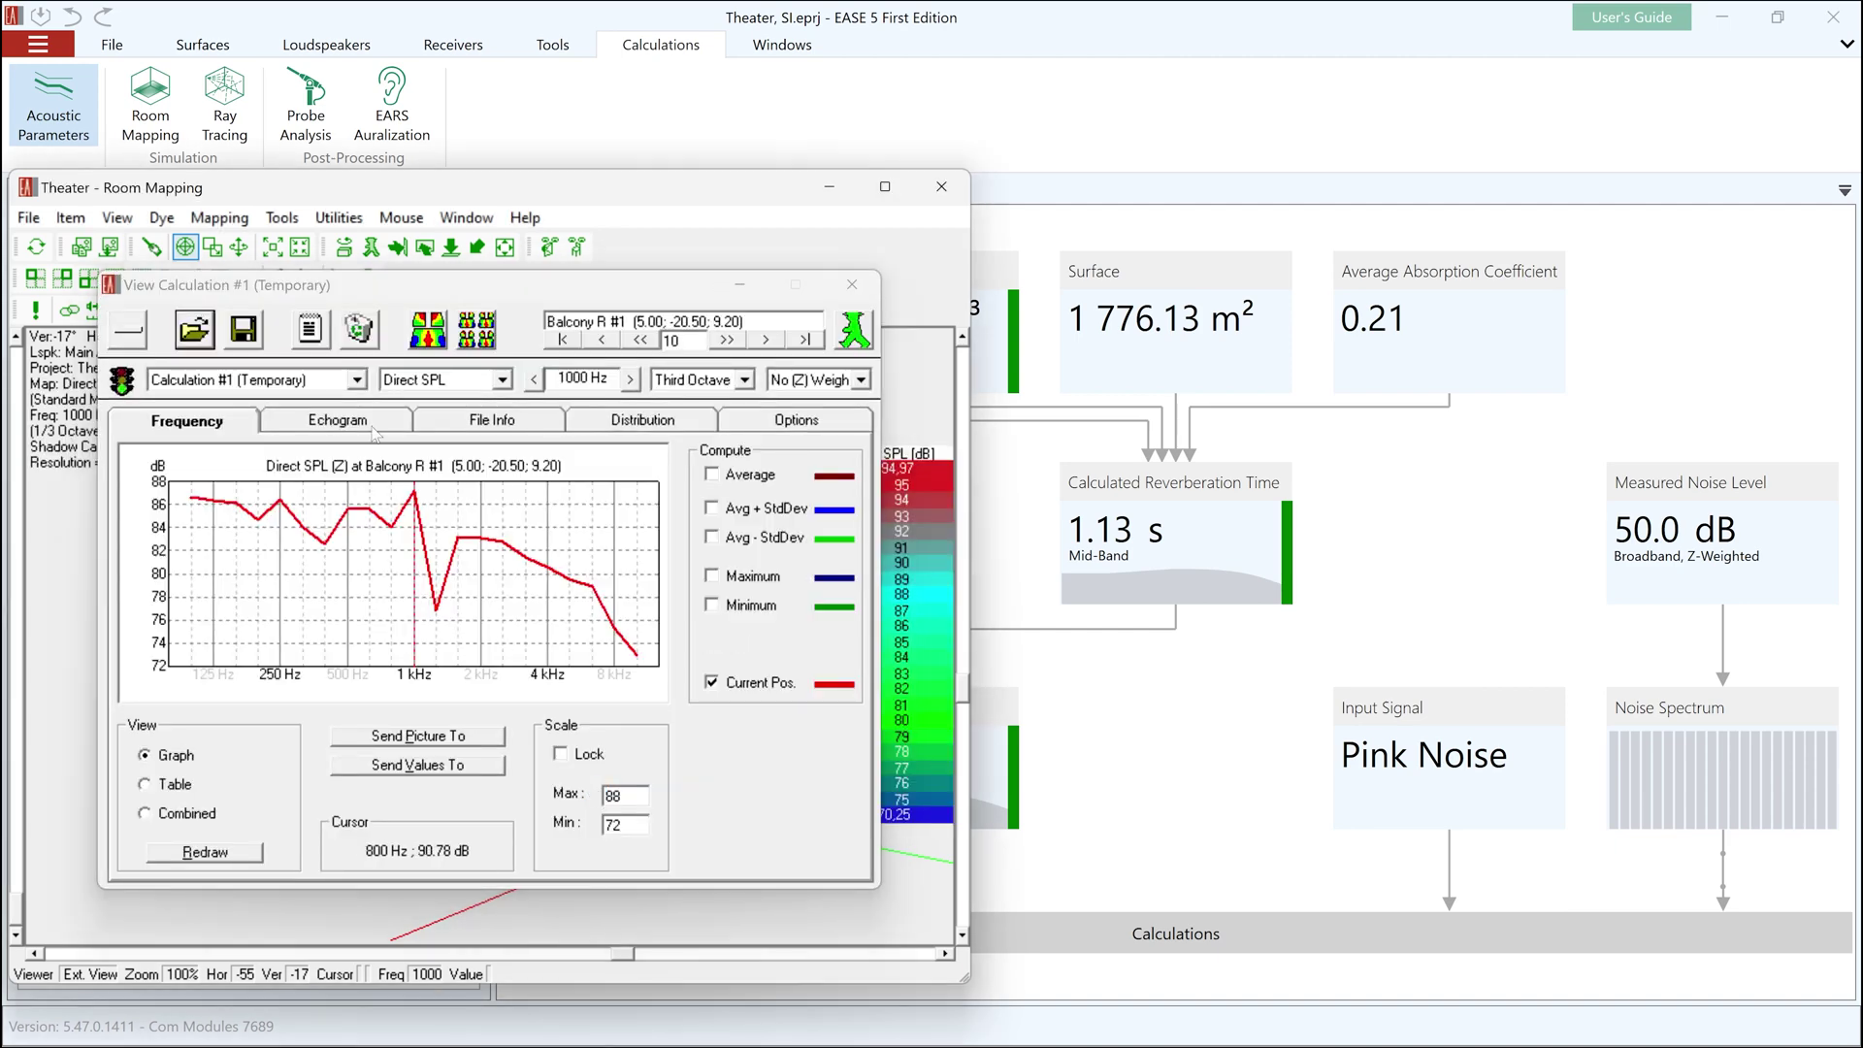
Switch the room map to display STI
{"action": "left_click_drag", "start_coordinate": [390, 284], "coordinate": [1158, 284]}
{"action": "left_click", "coordinate": [1228, 380]}
{"action": "scroll", "coordinate": [1272, 466], "scroll_direction": "down", "scroll_amount": 5}
{"action": "left_click", "coordinate": [1241, 468]}
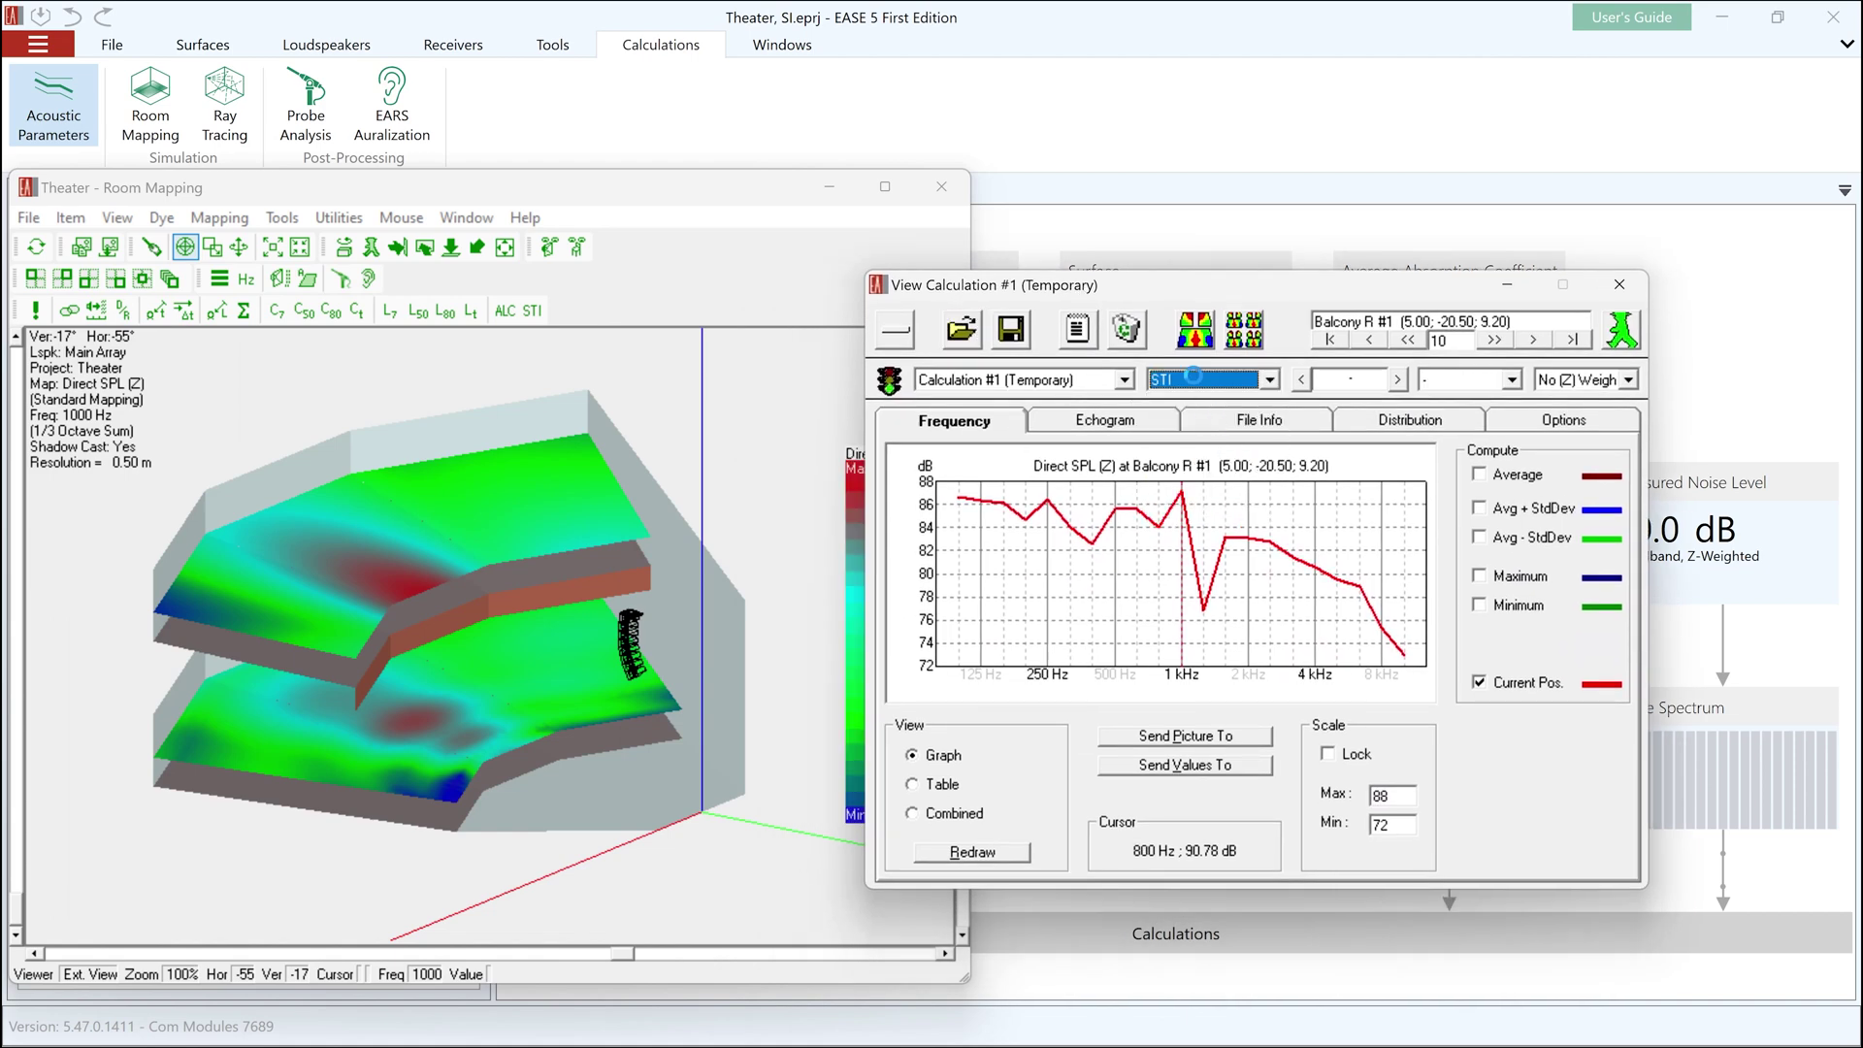
{"action": "left_click", "coordinate": [1195, 330]}
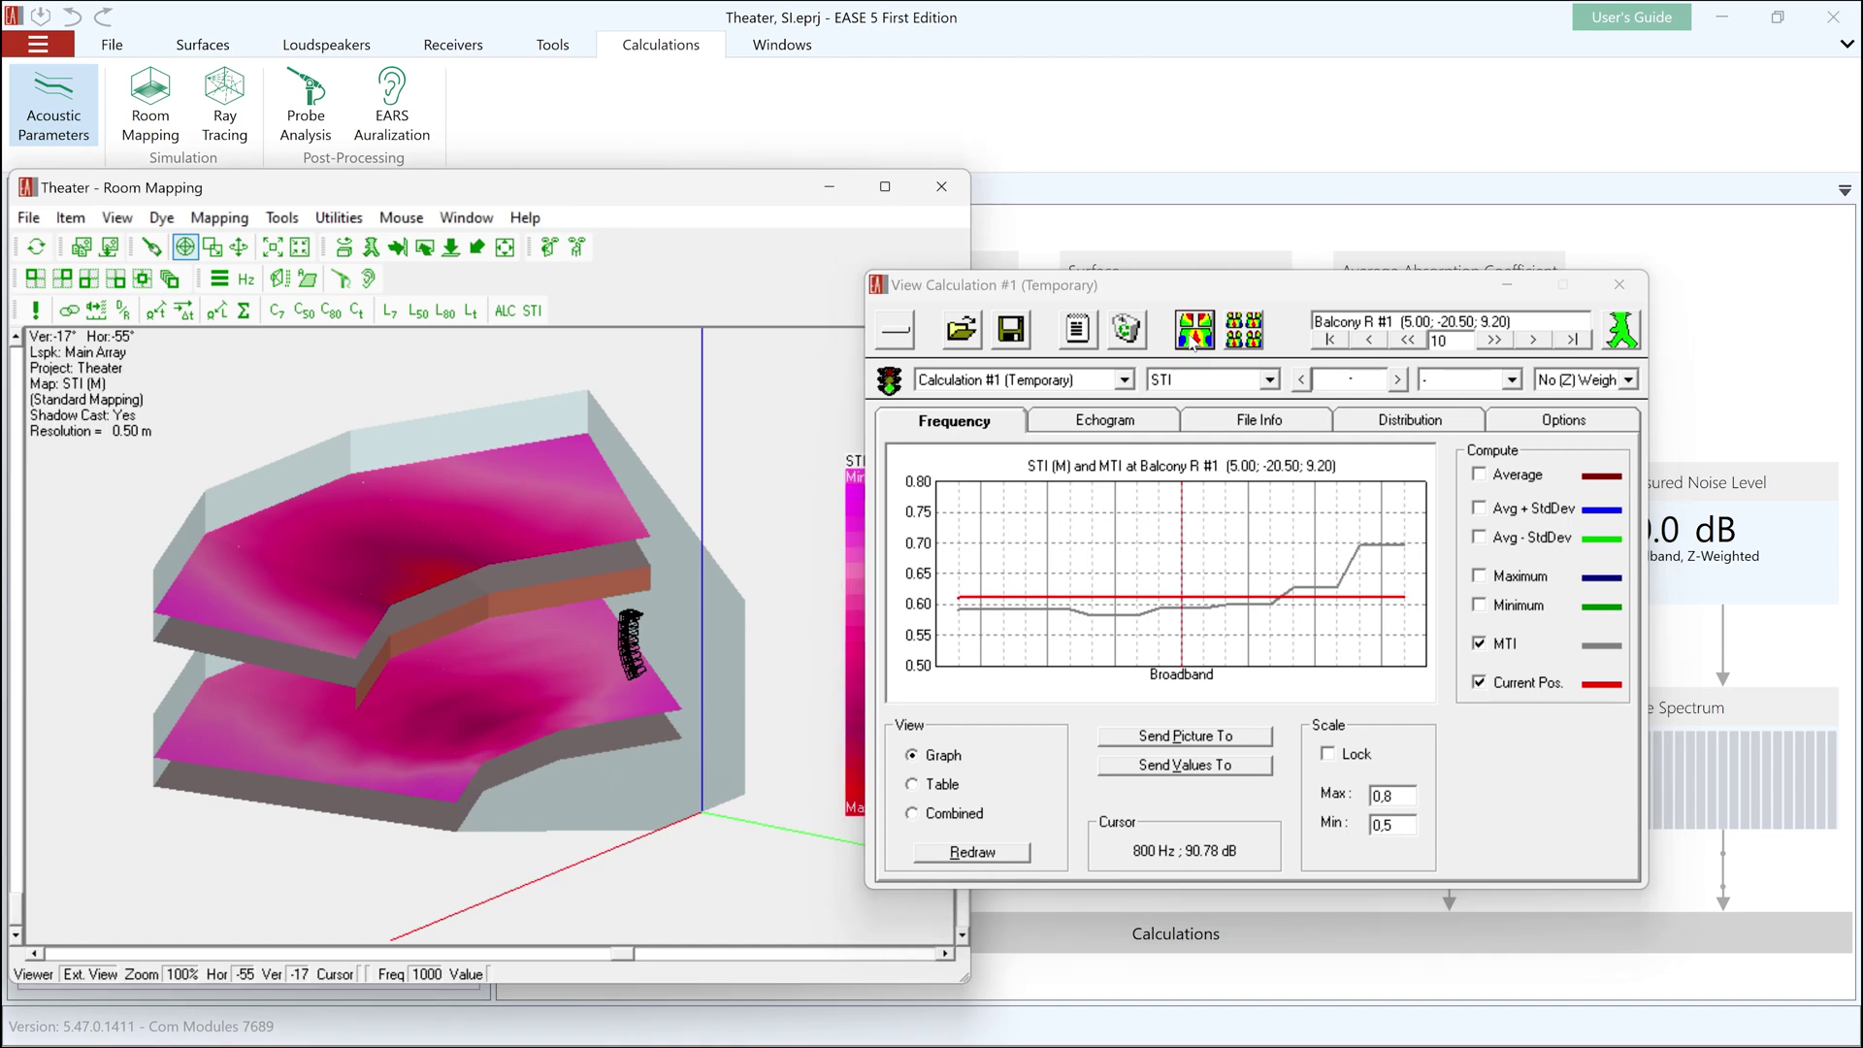
Include noise levels and signal masking in STI and show the STI distribution
{"action": "left_click", "coordinate": [1528, 427]}
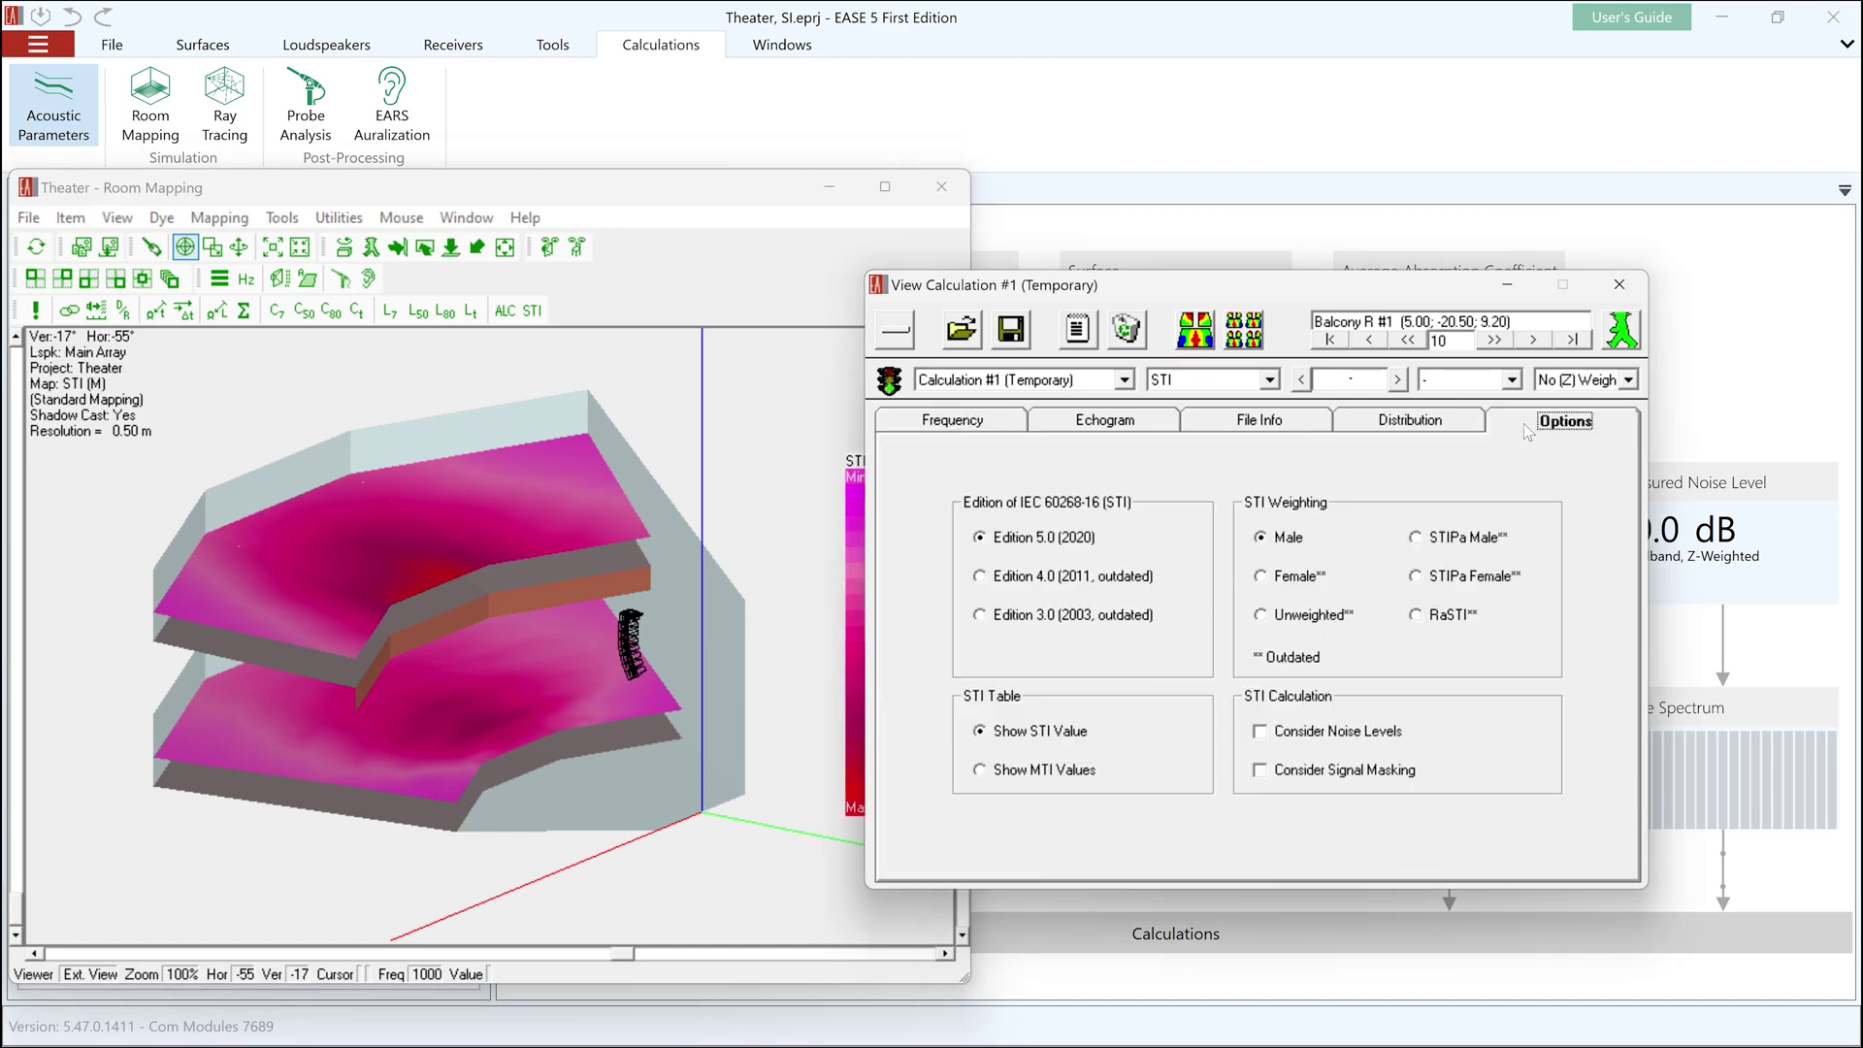
{"action": "left_click", "coordinate": [1291, 735]}
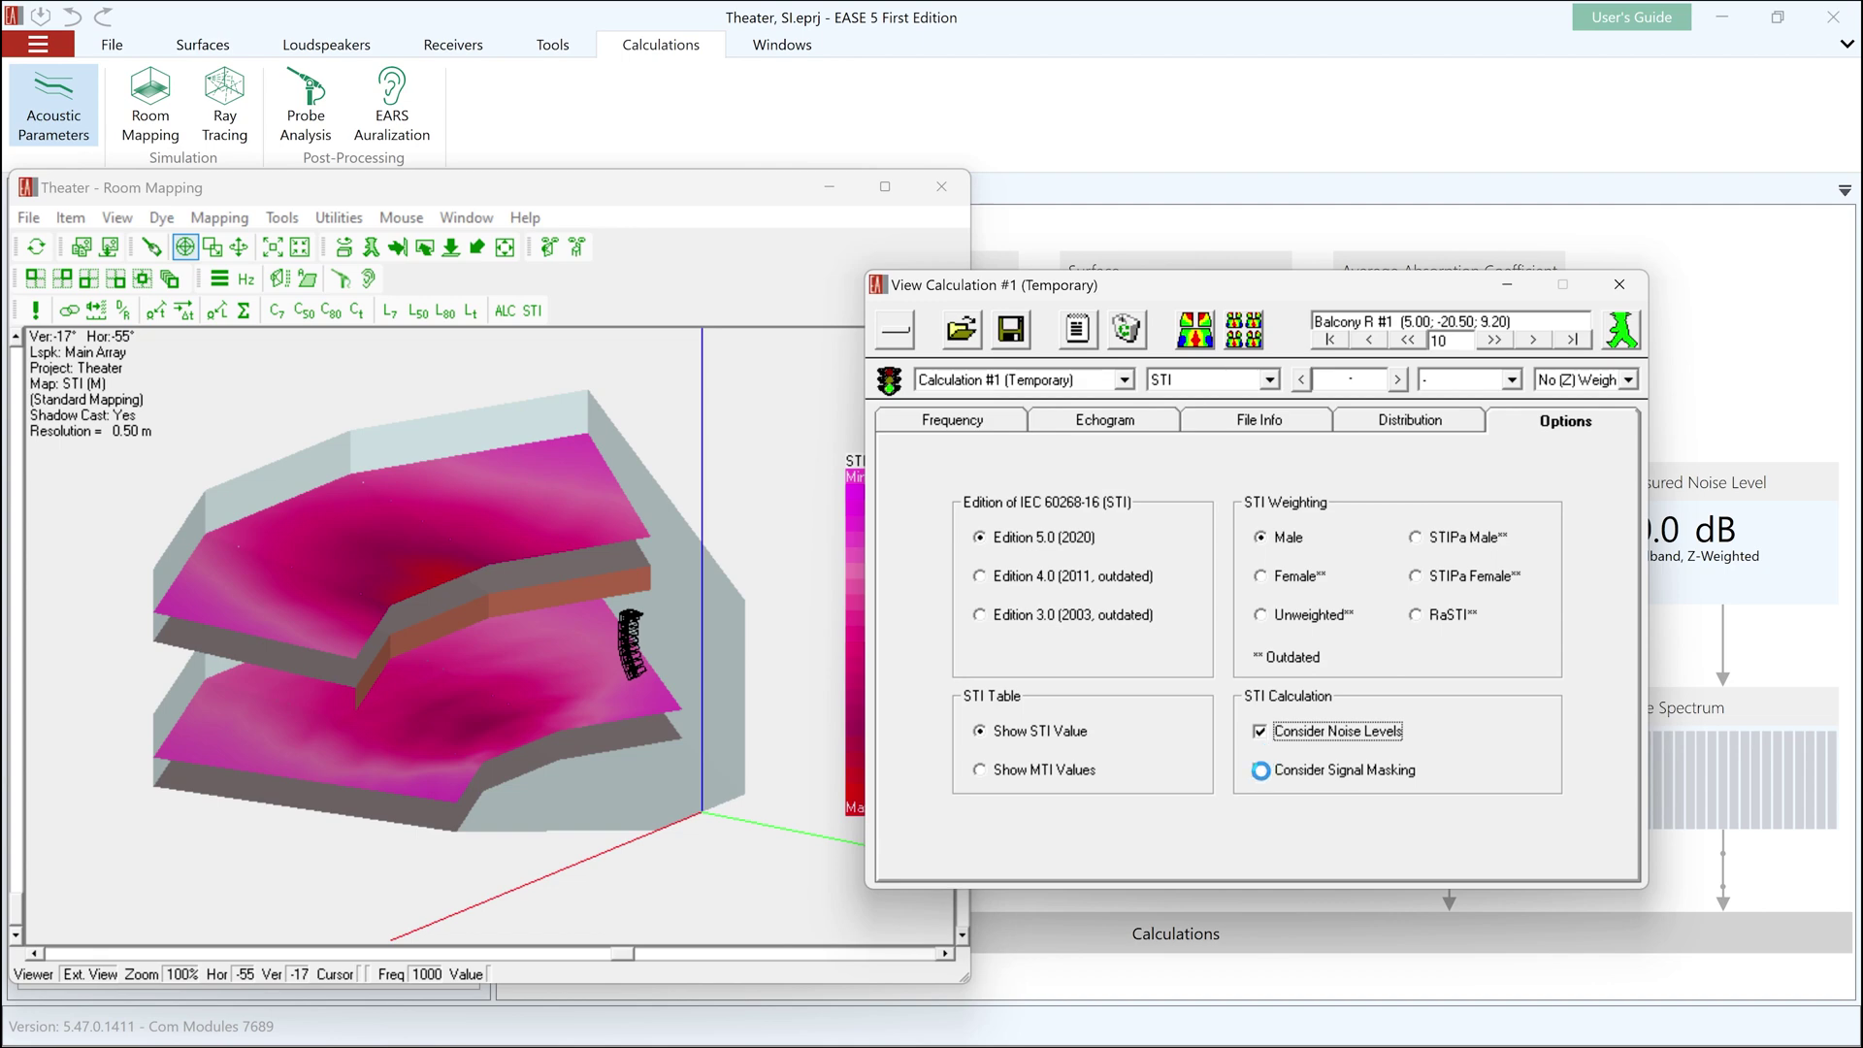
{"action": "left_click", "coordinate": [1262, 772]}
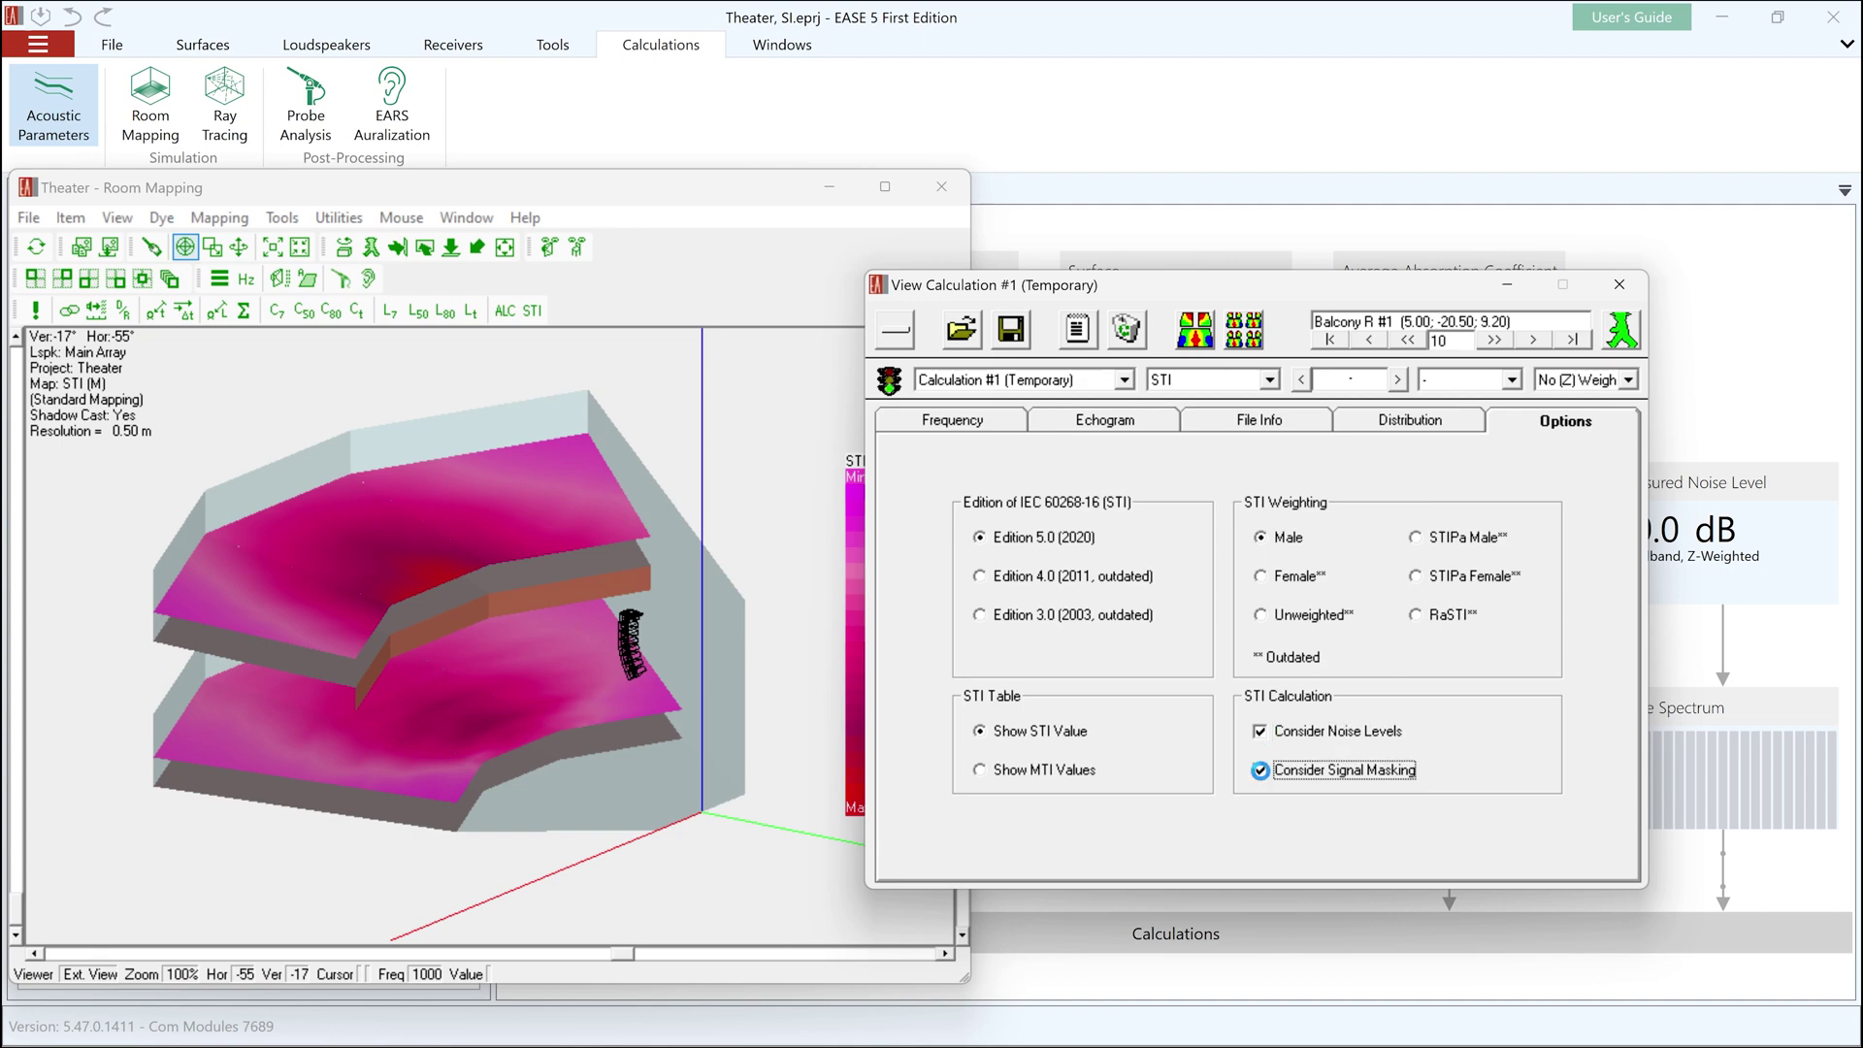
{"action": "left_click", "coordinate": [1365, 433]}
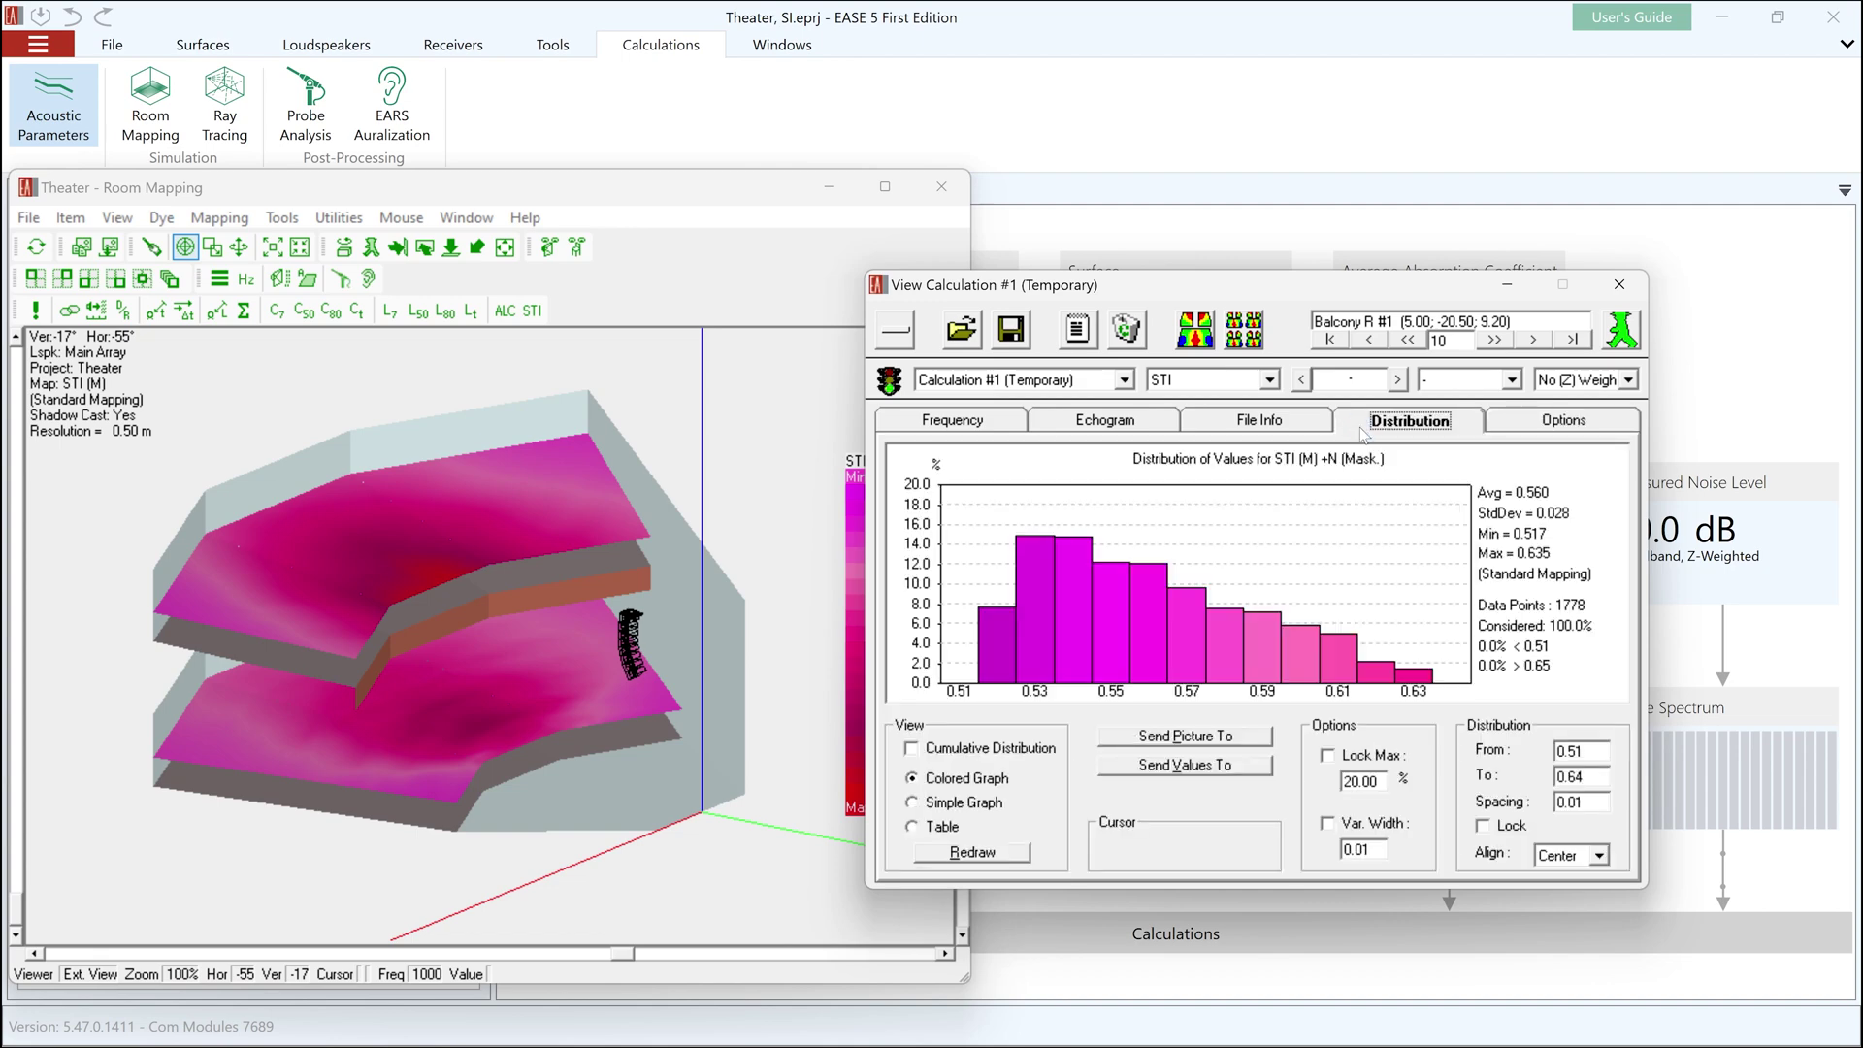
{"action": "left_click", "coordinate": [1191, 340]}
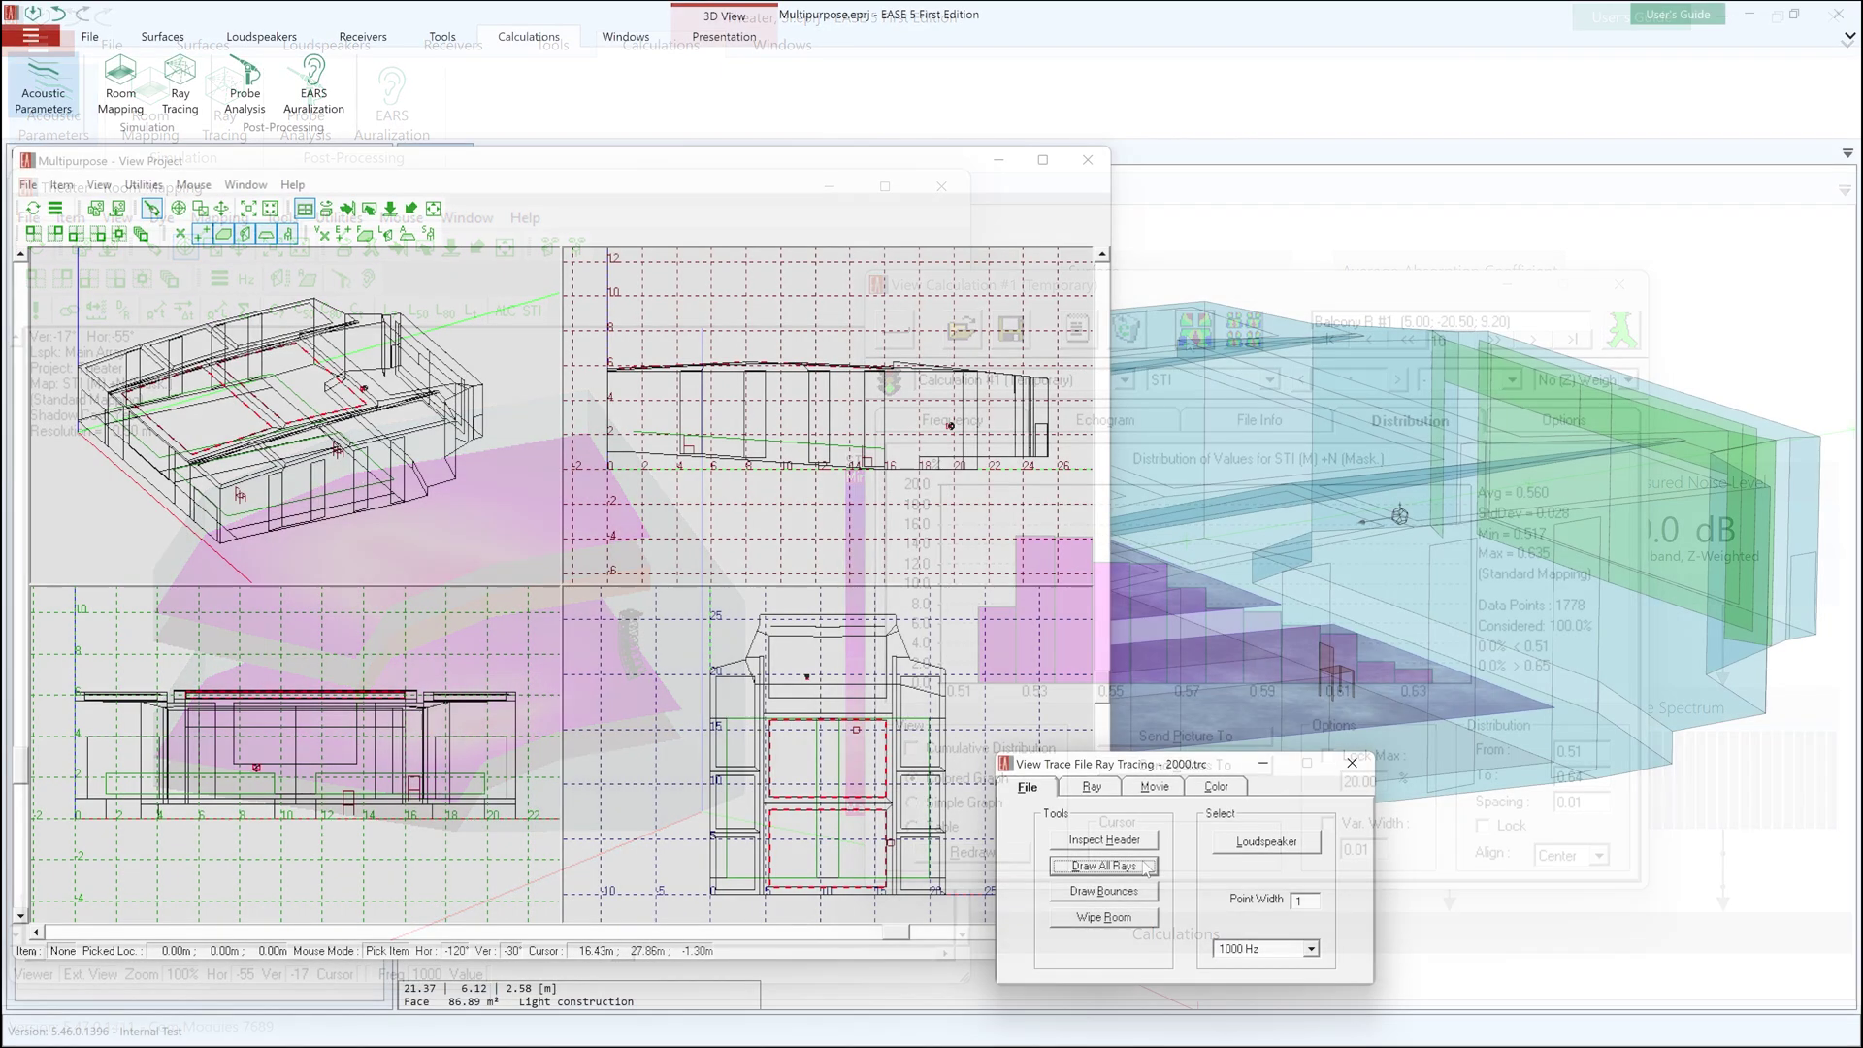
{"action": "left_click", "coordinate": [1143, 862]}
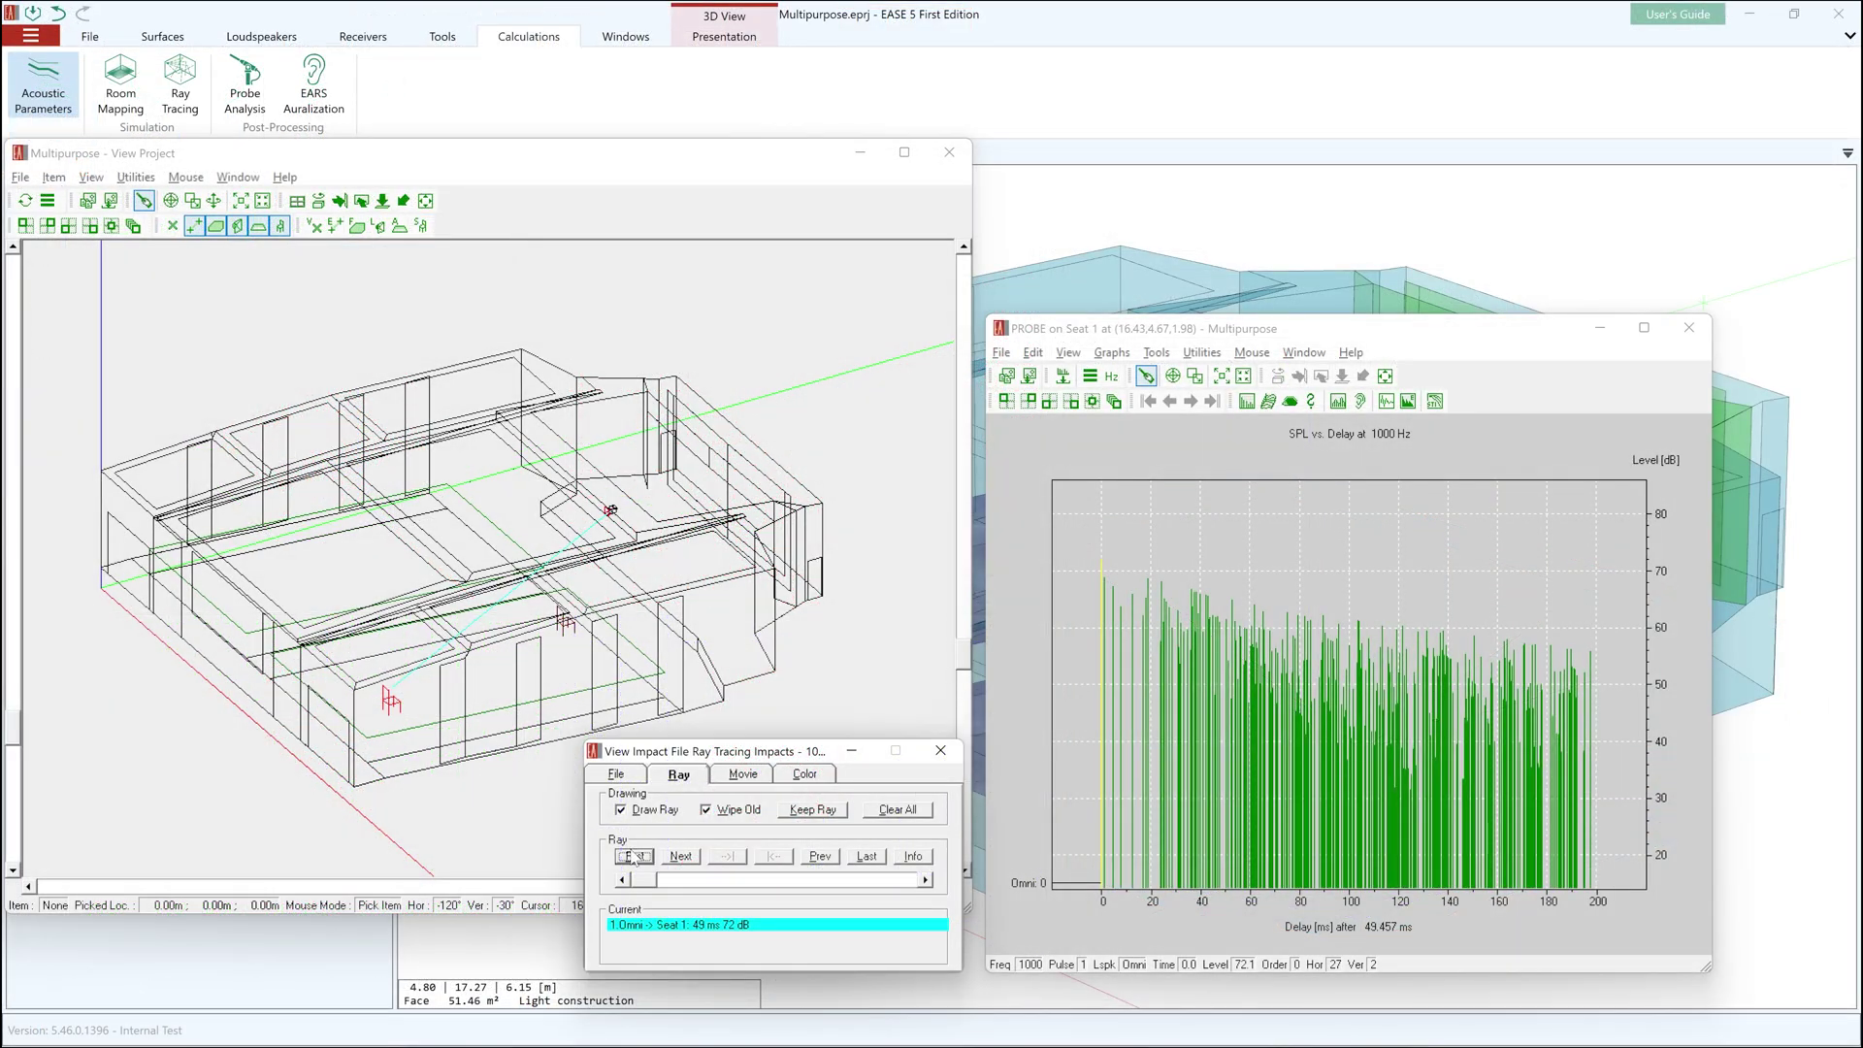
Step through the next four traced rays reaching Seat 1
{"action": "left_click", "coordinate": [681, 858]}
{"action": "left_click", "coordinate": [681, 858]}
{"action": "left_click", "coordinate": [682, 858]}
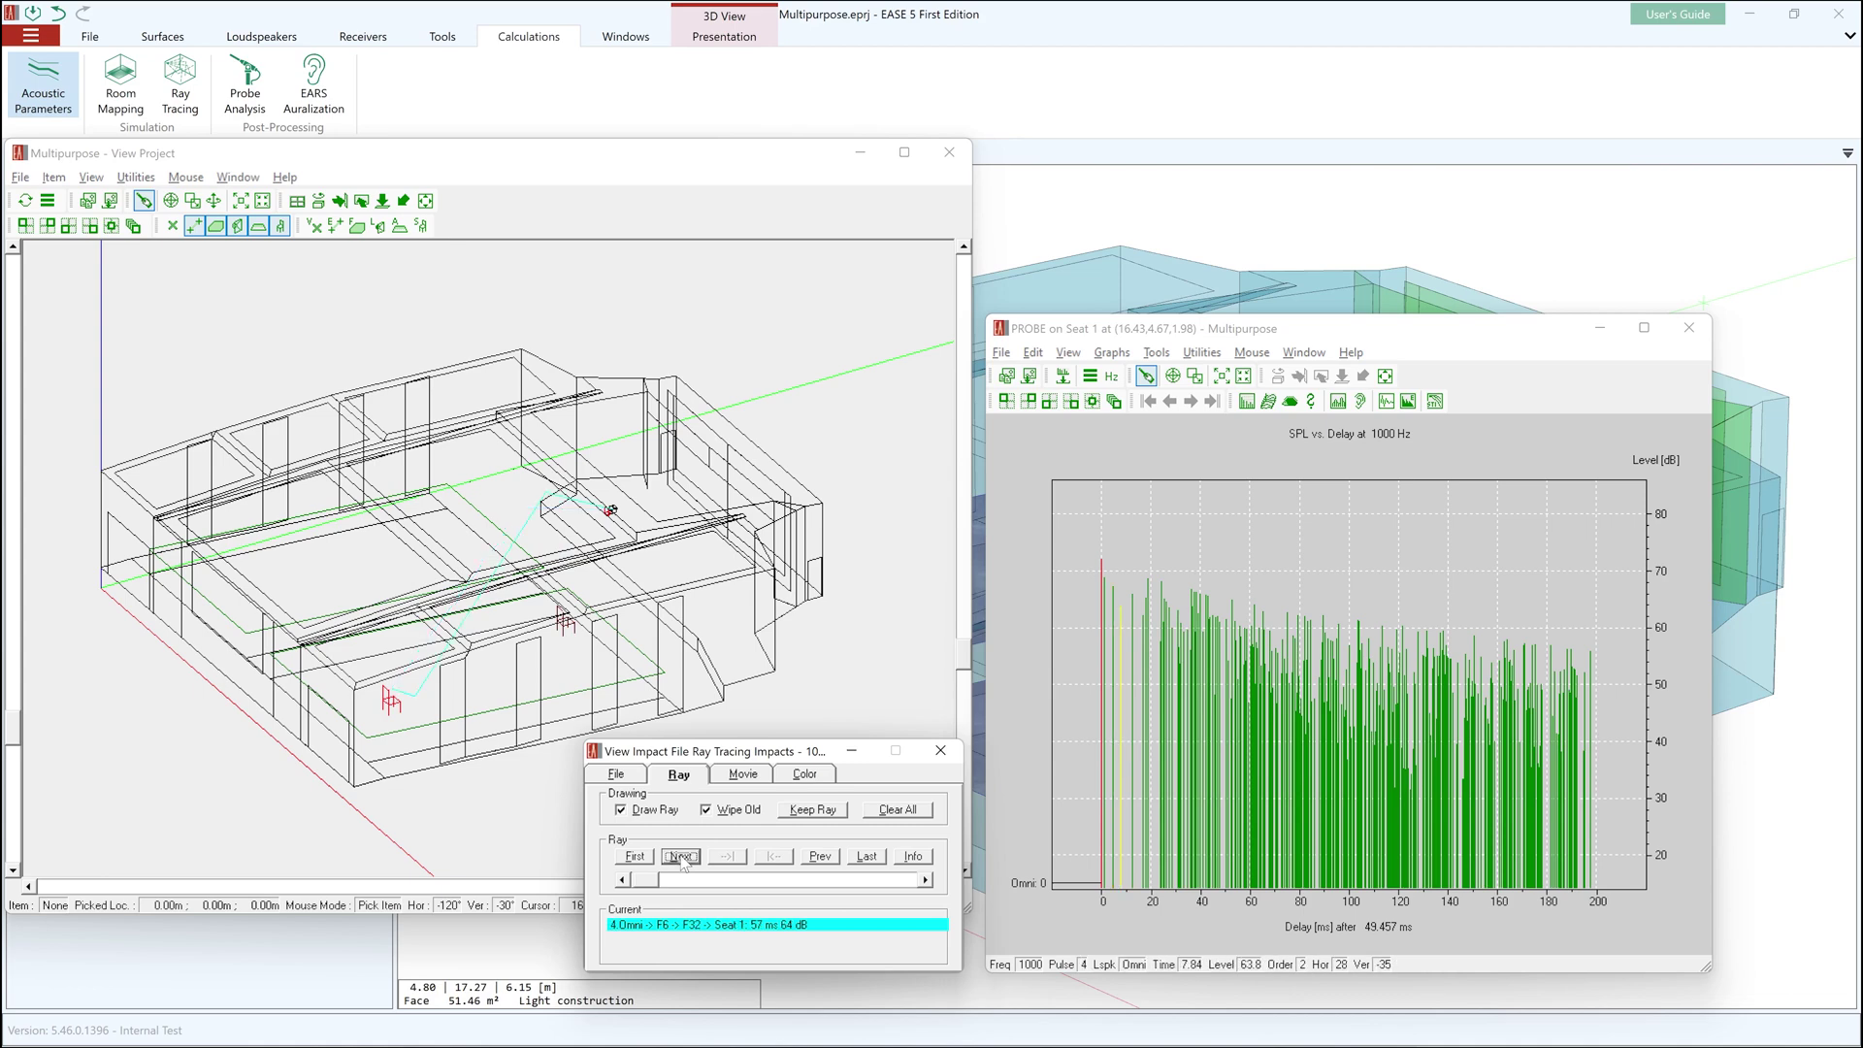
{"action": "left_click", "coordinate": [682, 858]}
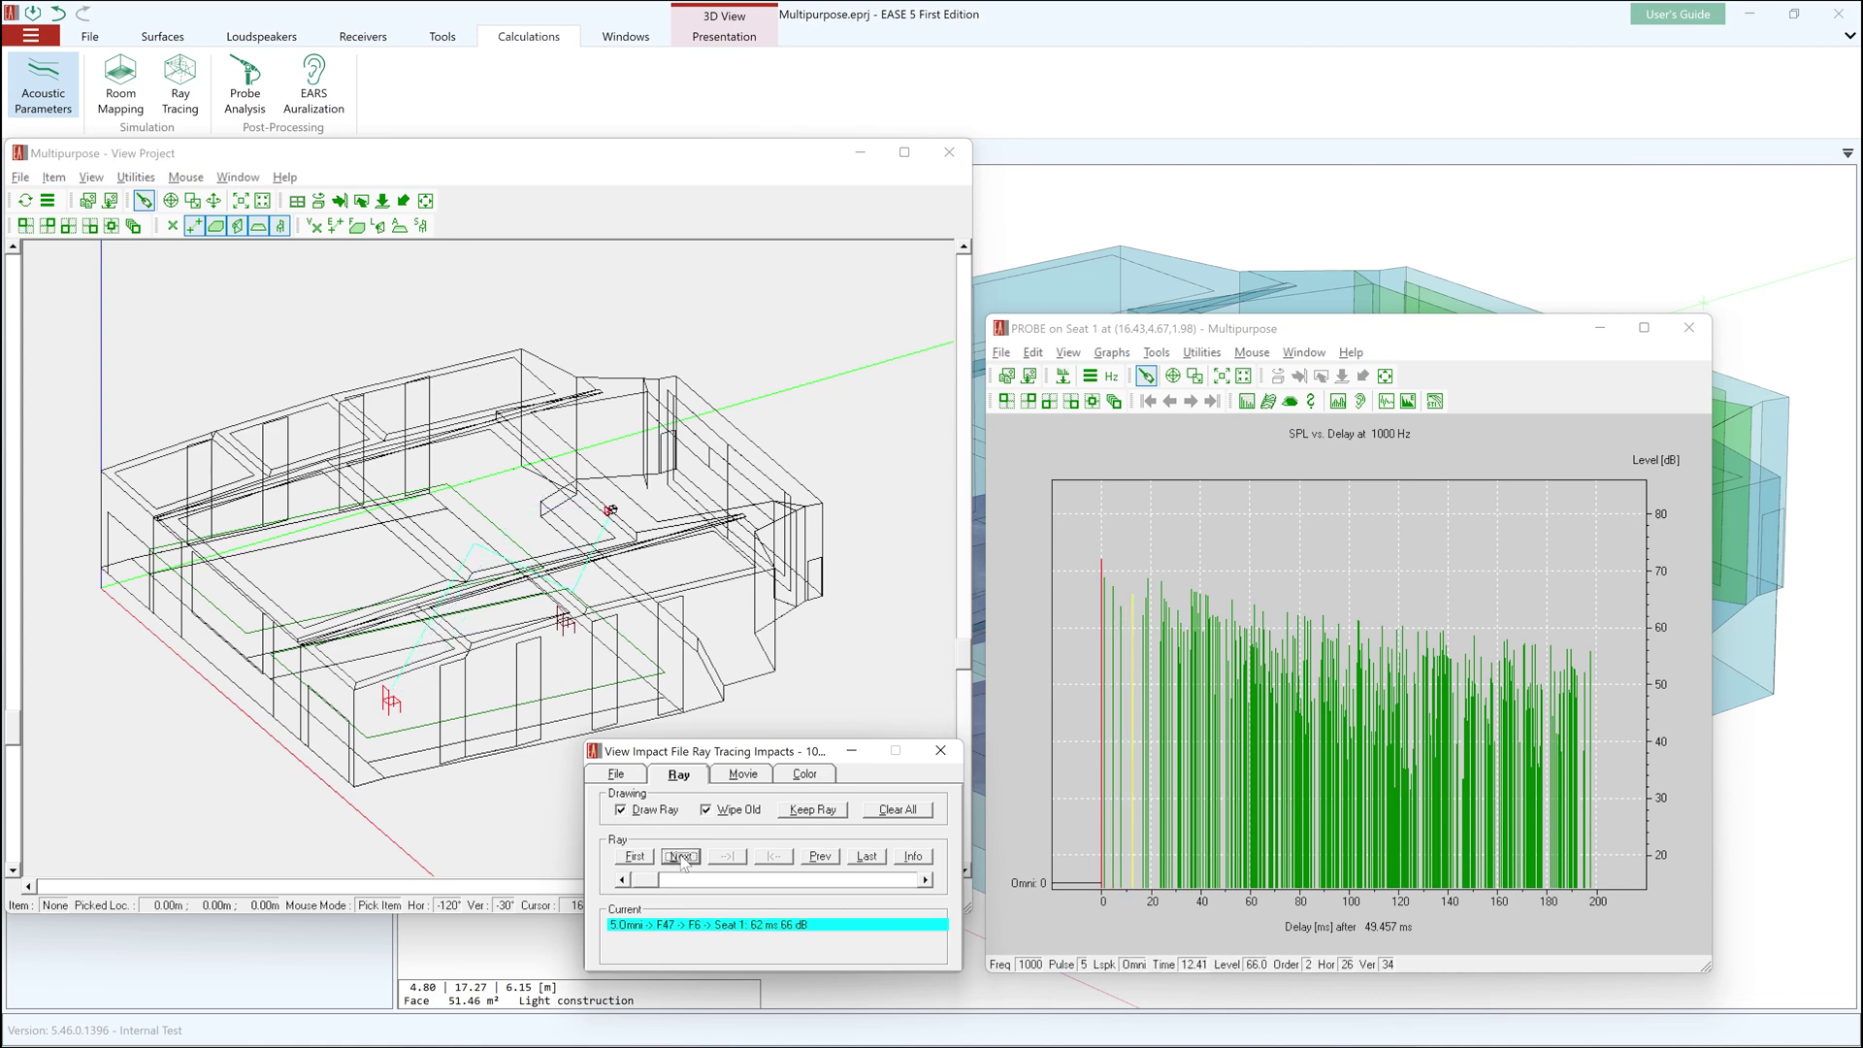
Draw the reflection paths of rays 8, 10, 27 and 41 from the SPL vs Delay graph
{"action": "left_click", "coordinate": [1148, 590]}
{"action": "left_click", "coordinate": [1161, 590]}
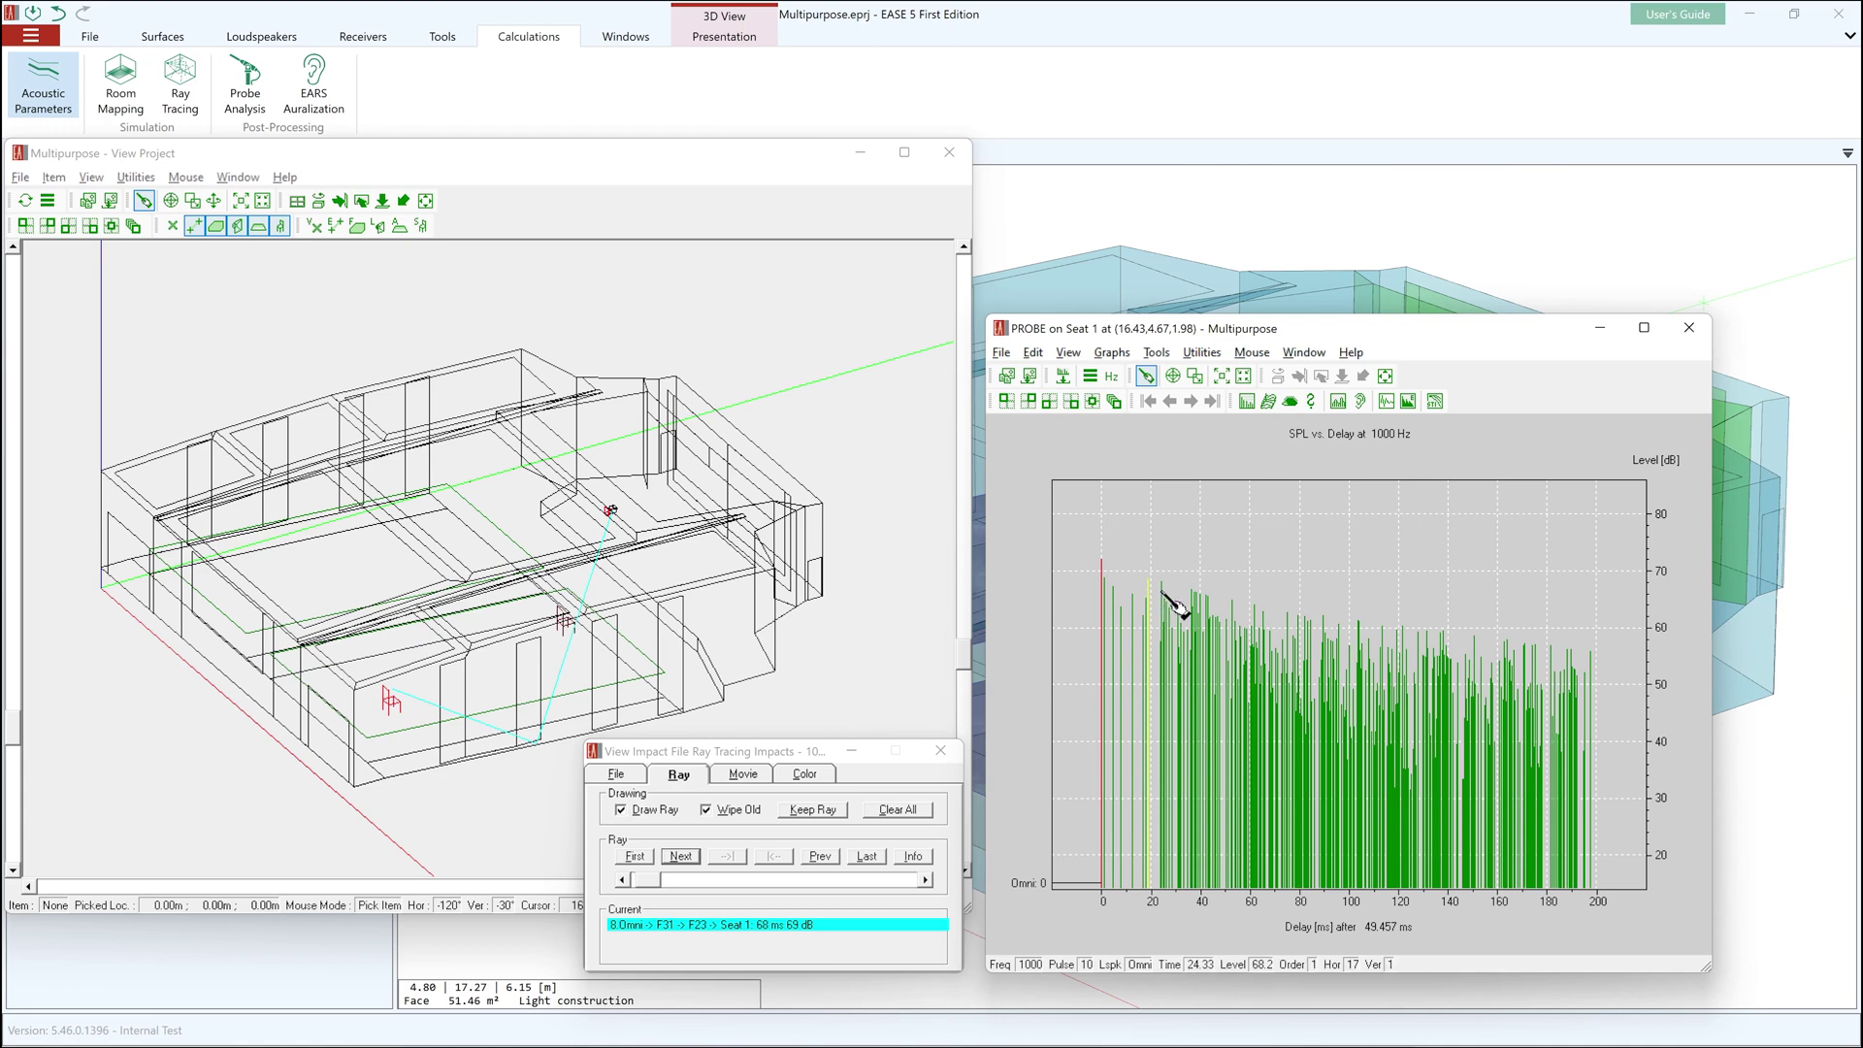
{"action": "left_click", "coordinate": [1192, 595]}
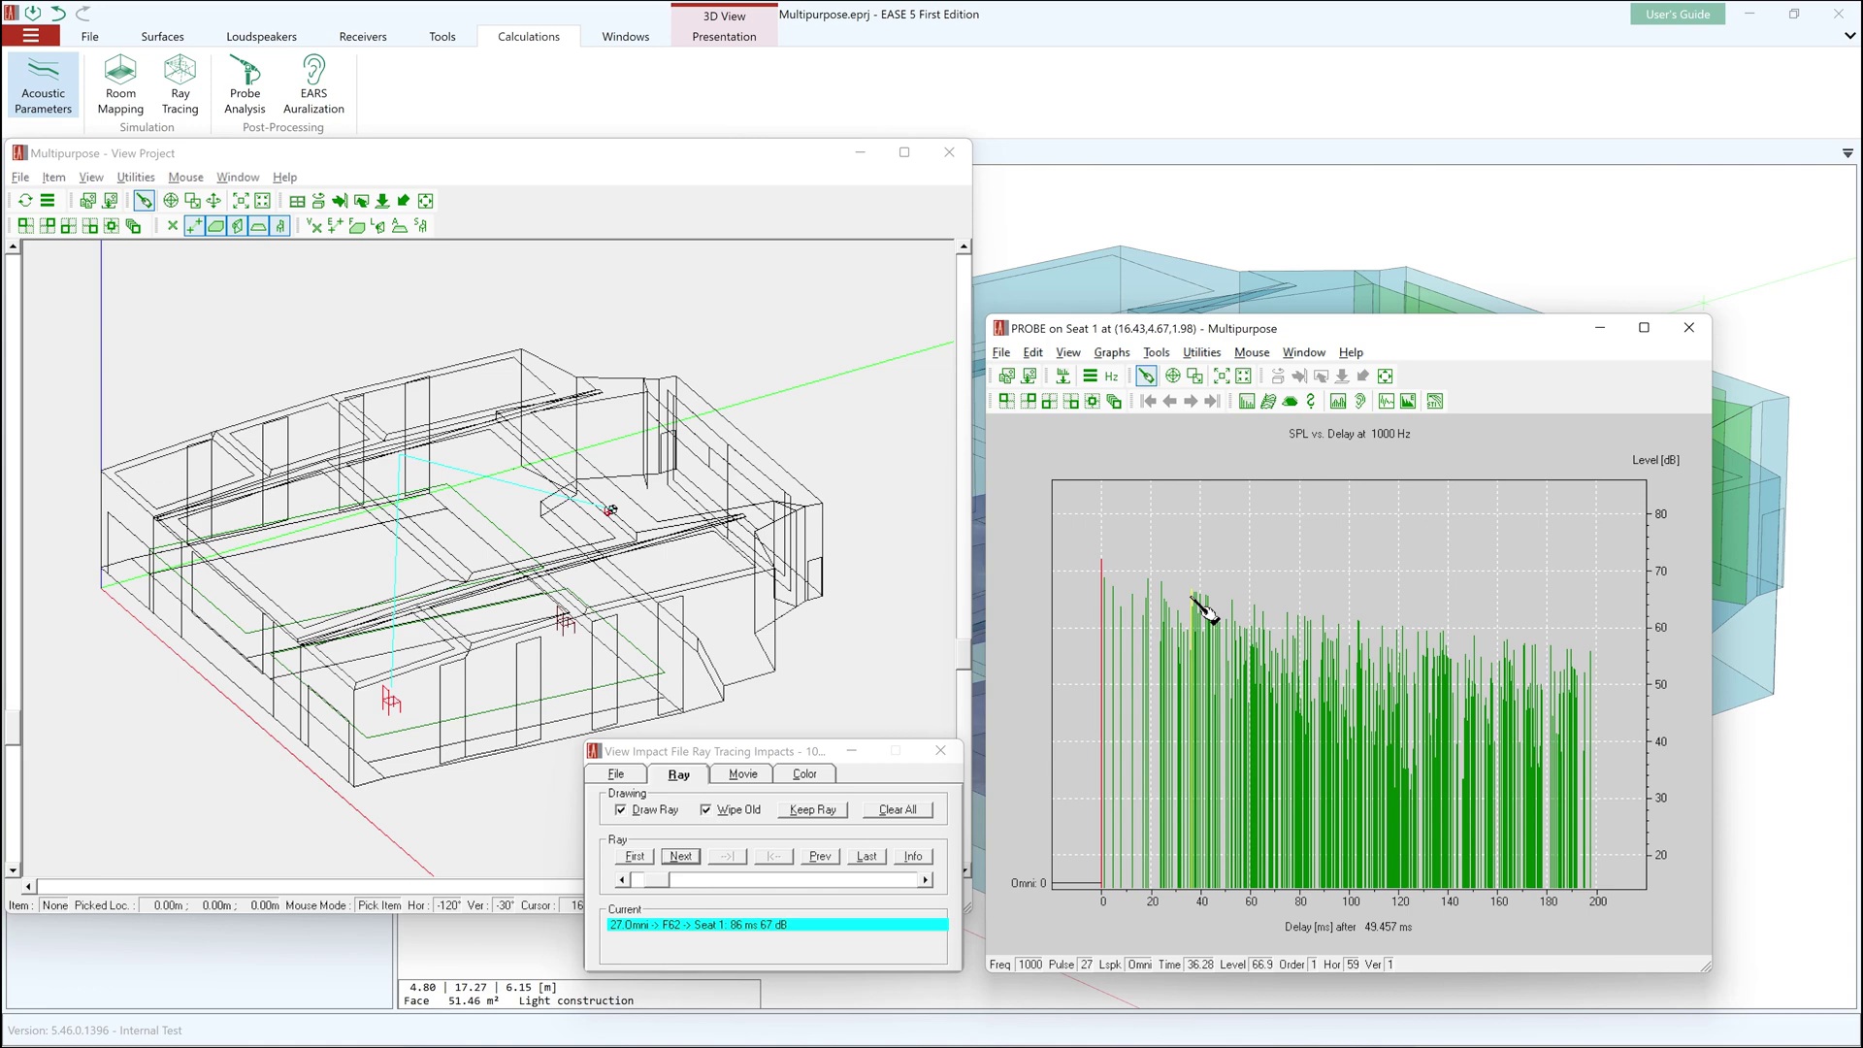
{"action": "left_click", "coordinate": [1207, 600]}
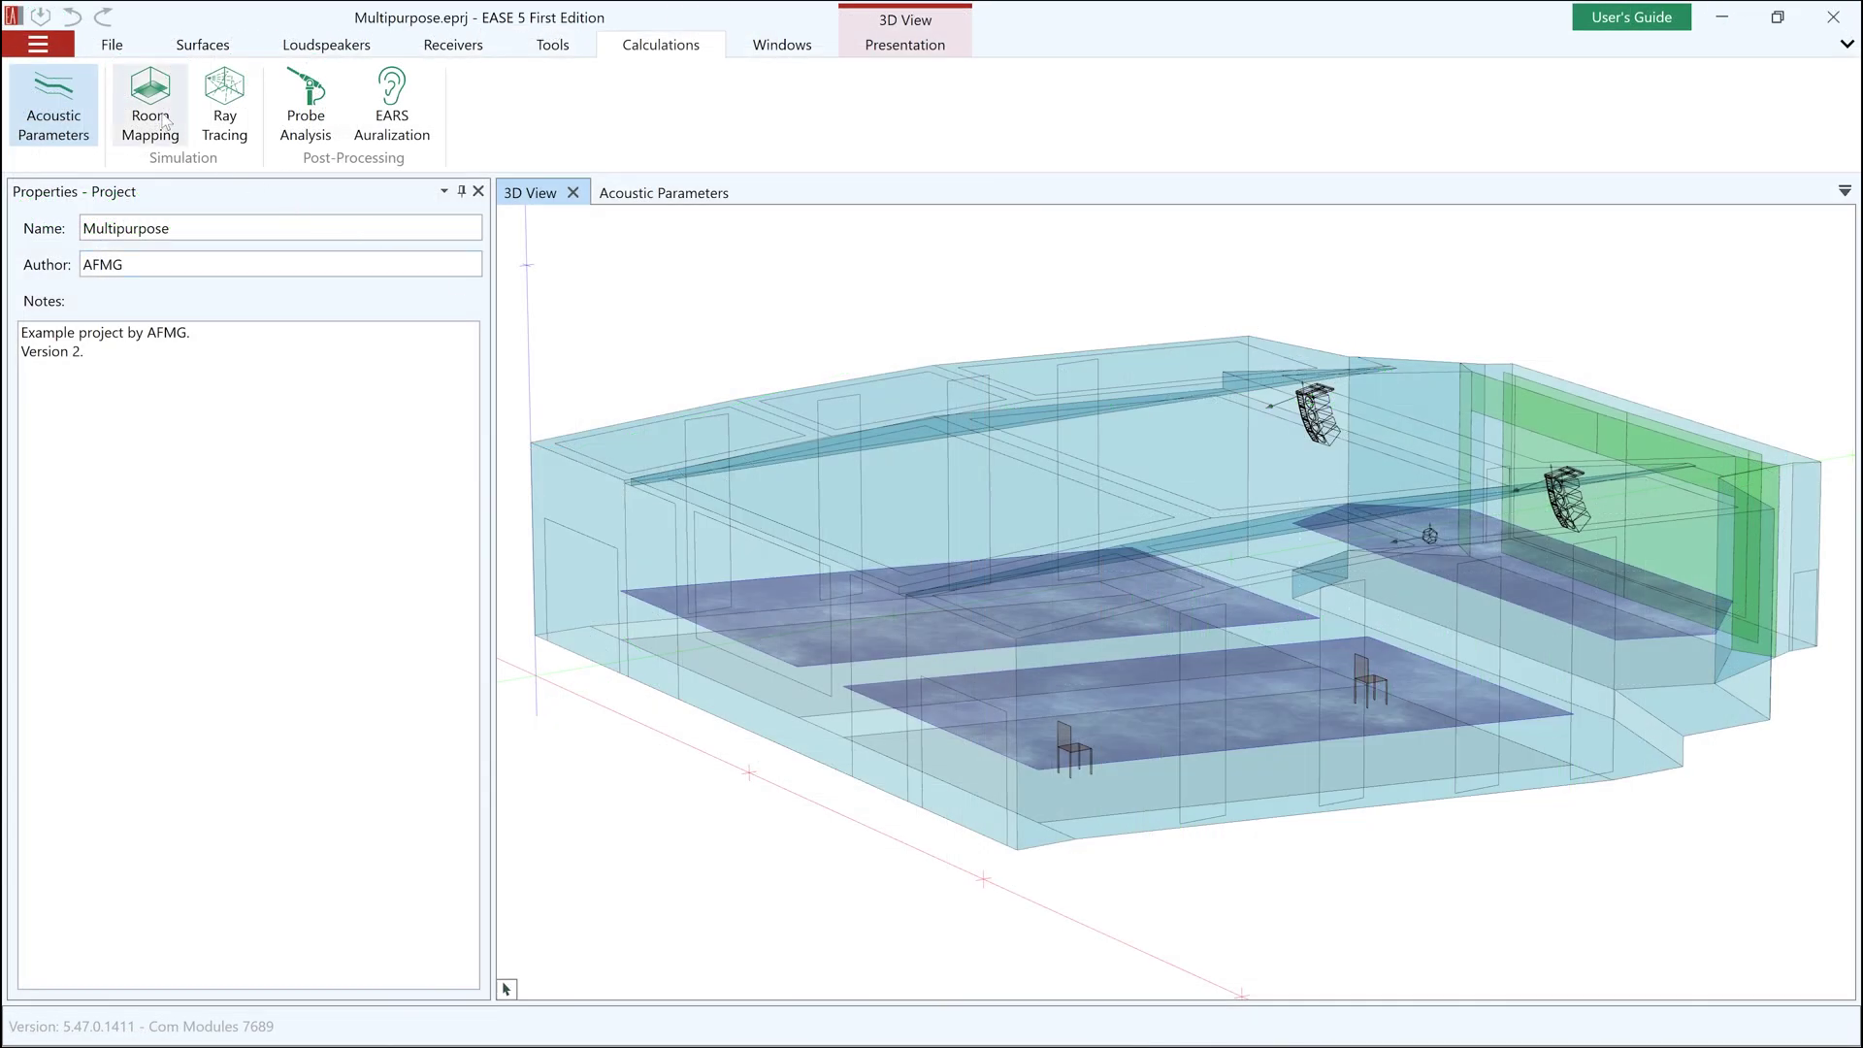
Start a Standard with Reflections room mapping for the Multipurpose project
{"action": "left_click", "coordinate": [160, 119]}
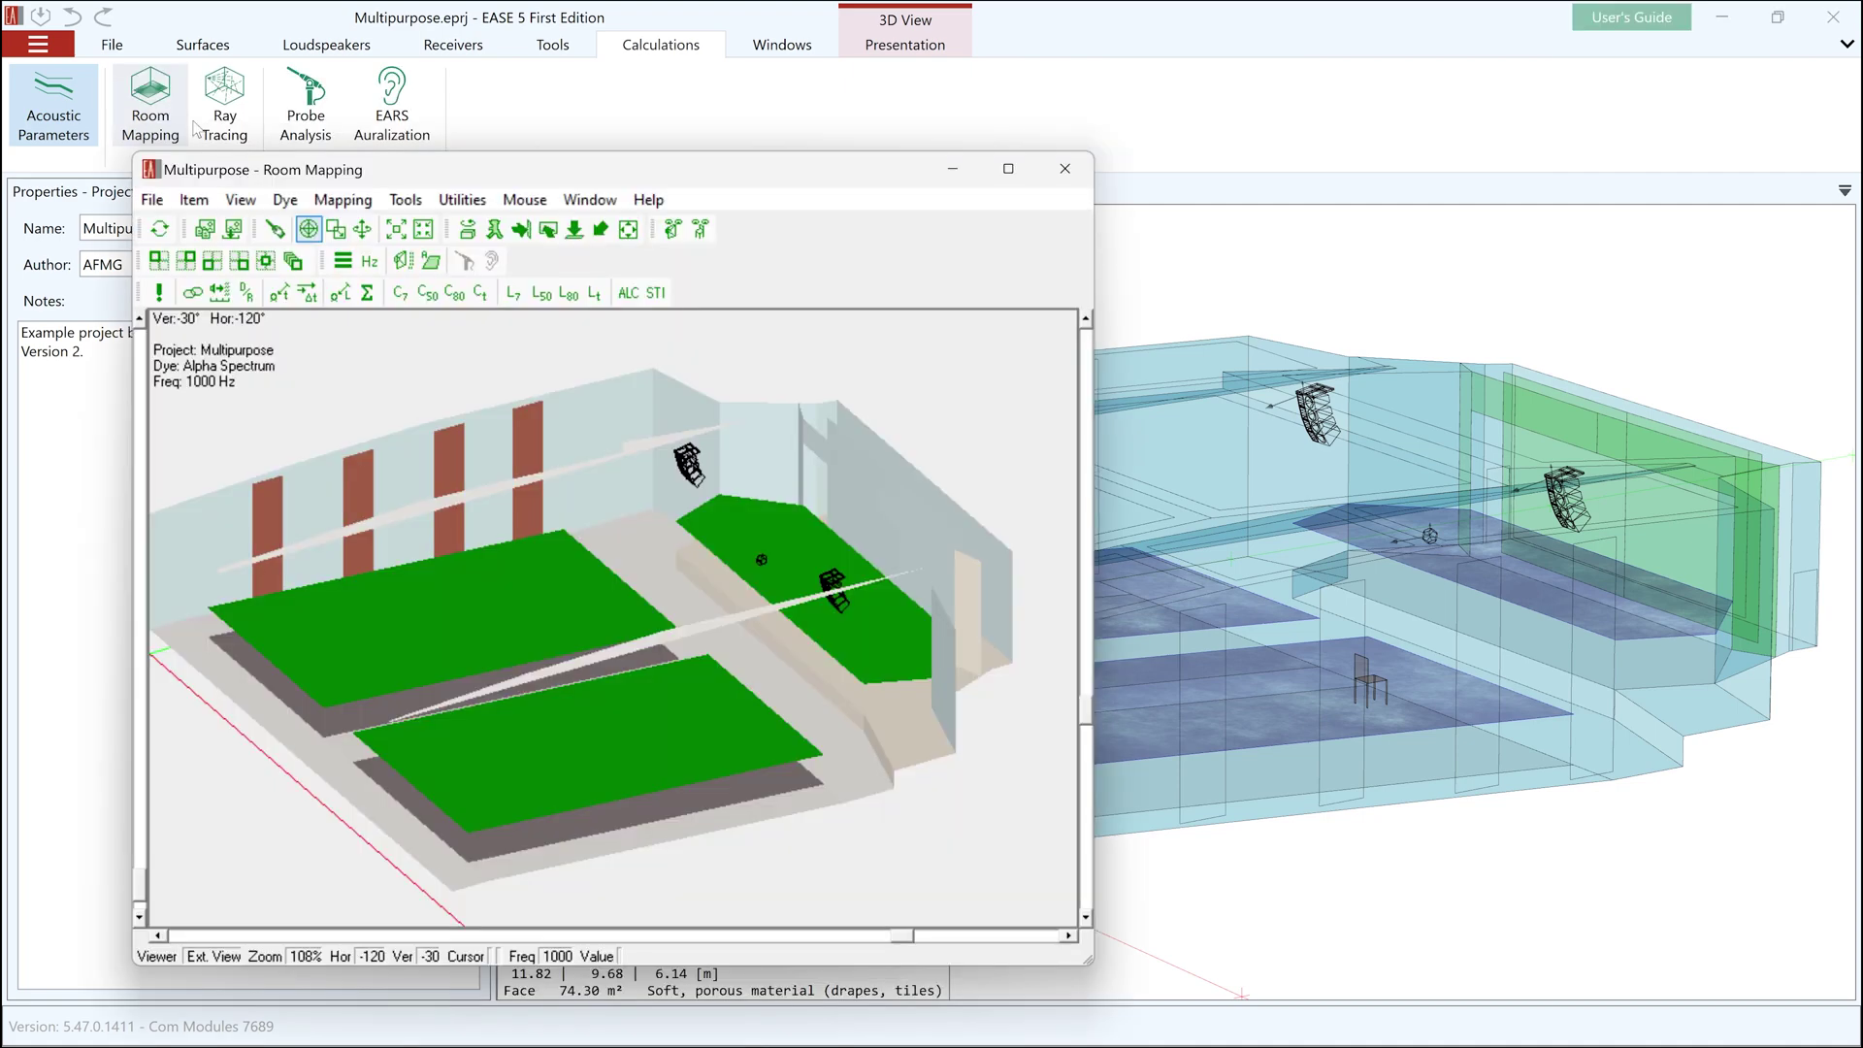
{"action": "left_click", "coordinate": [343, 200]}
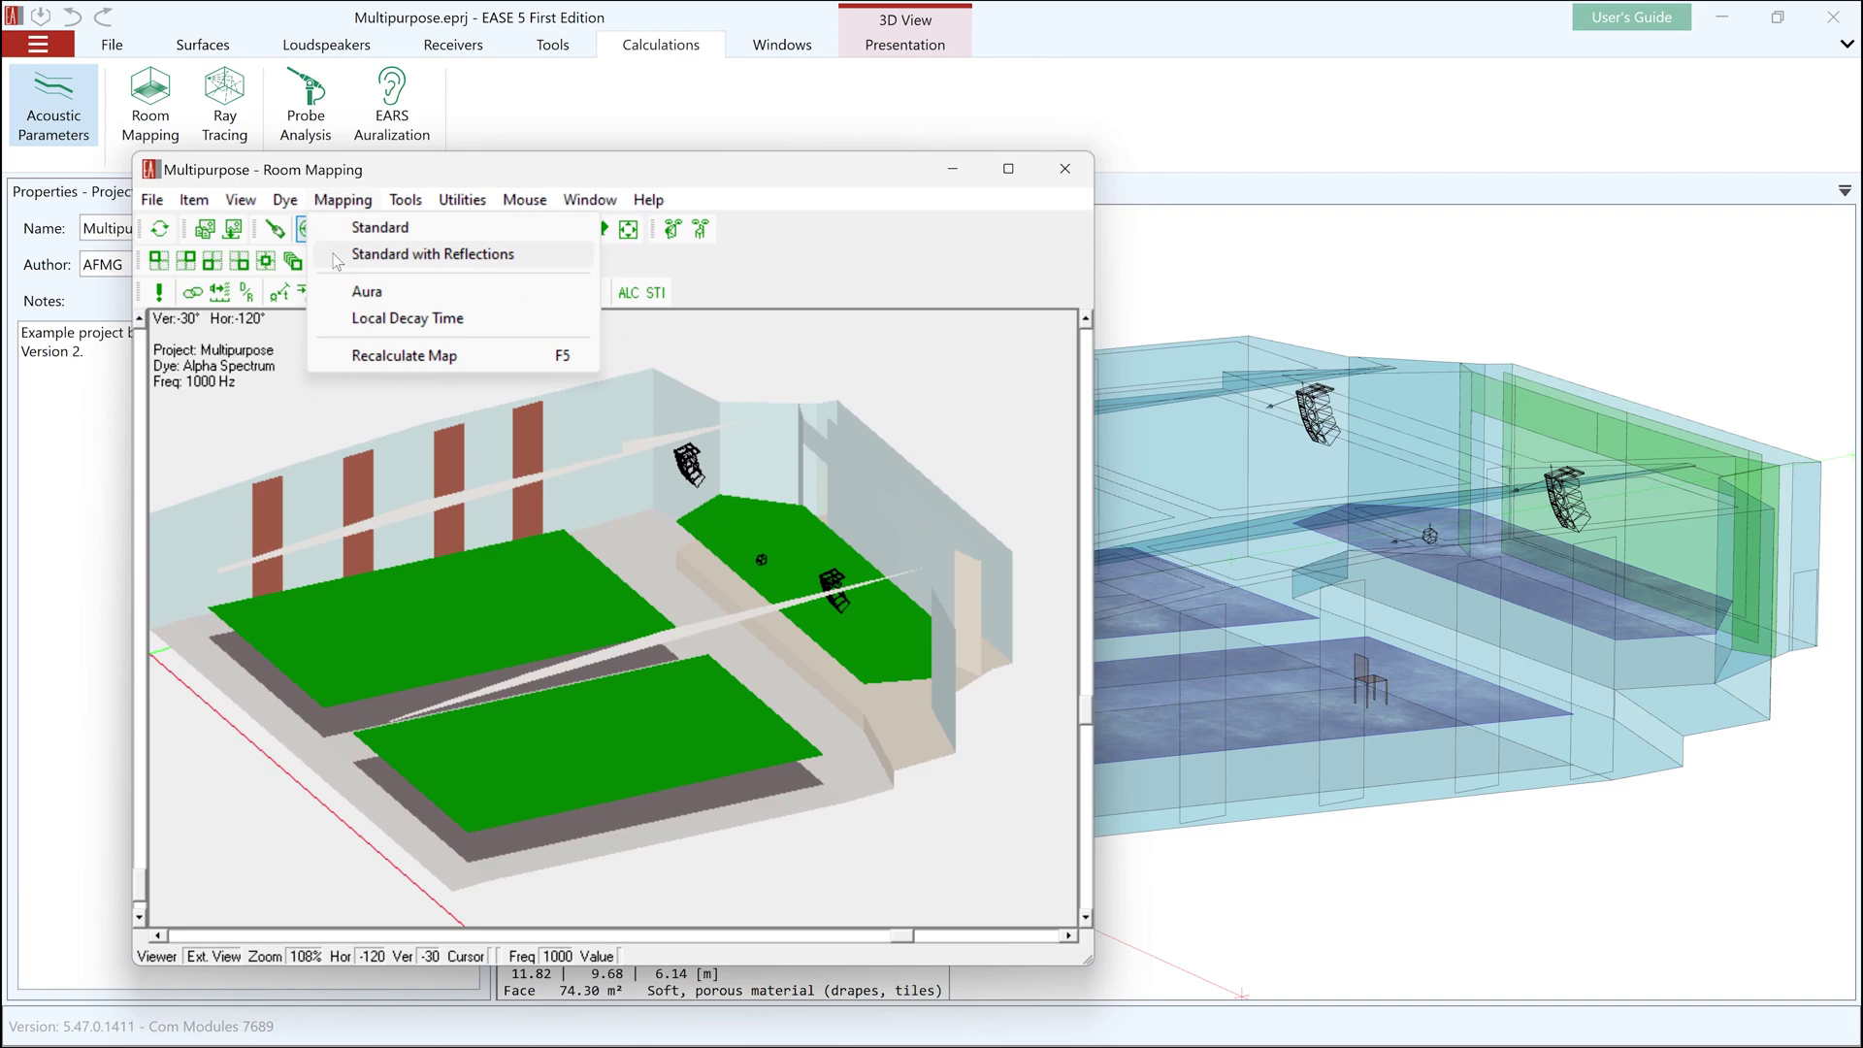
{"action": "left_click", "coordinate": [336, 255]}
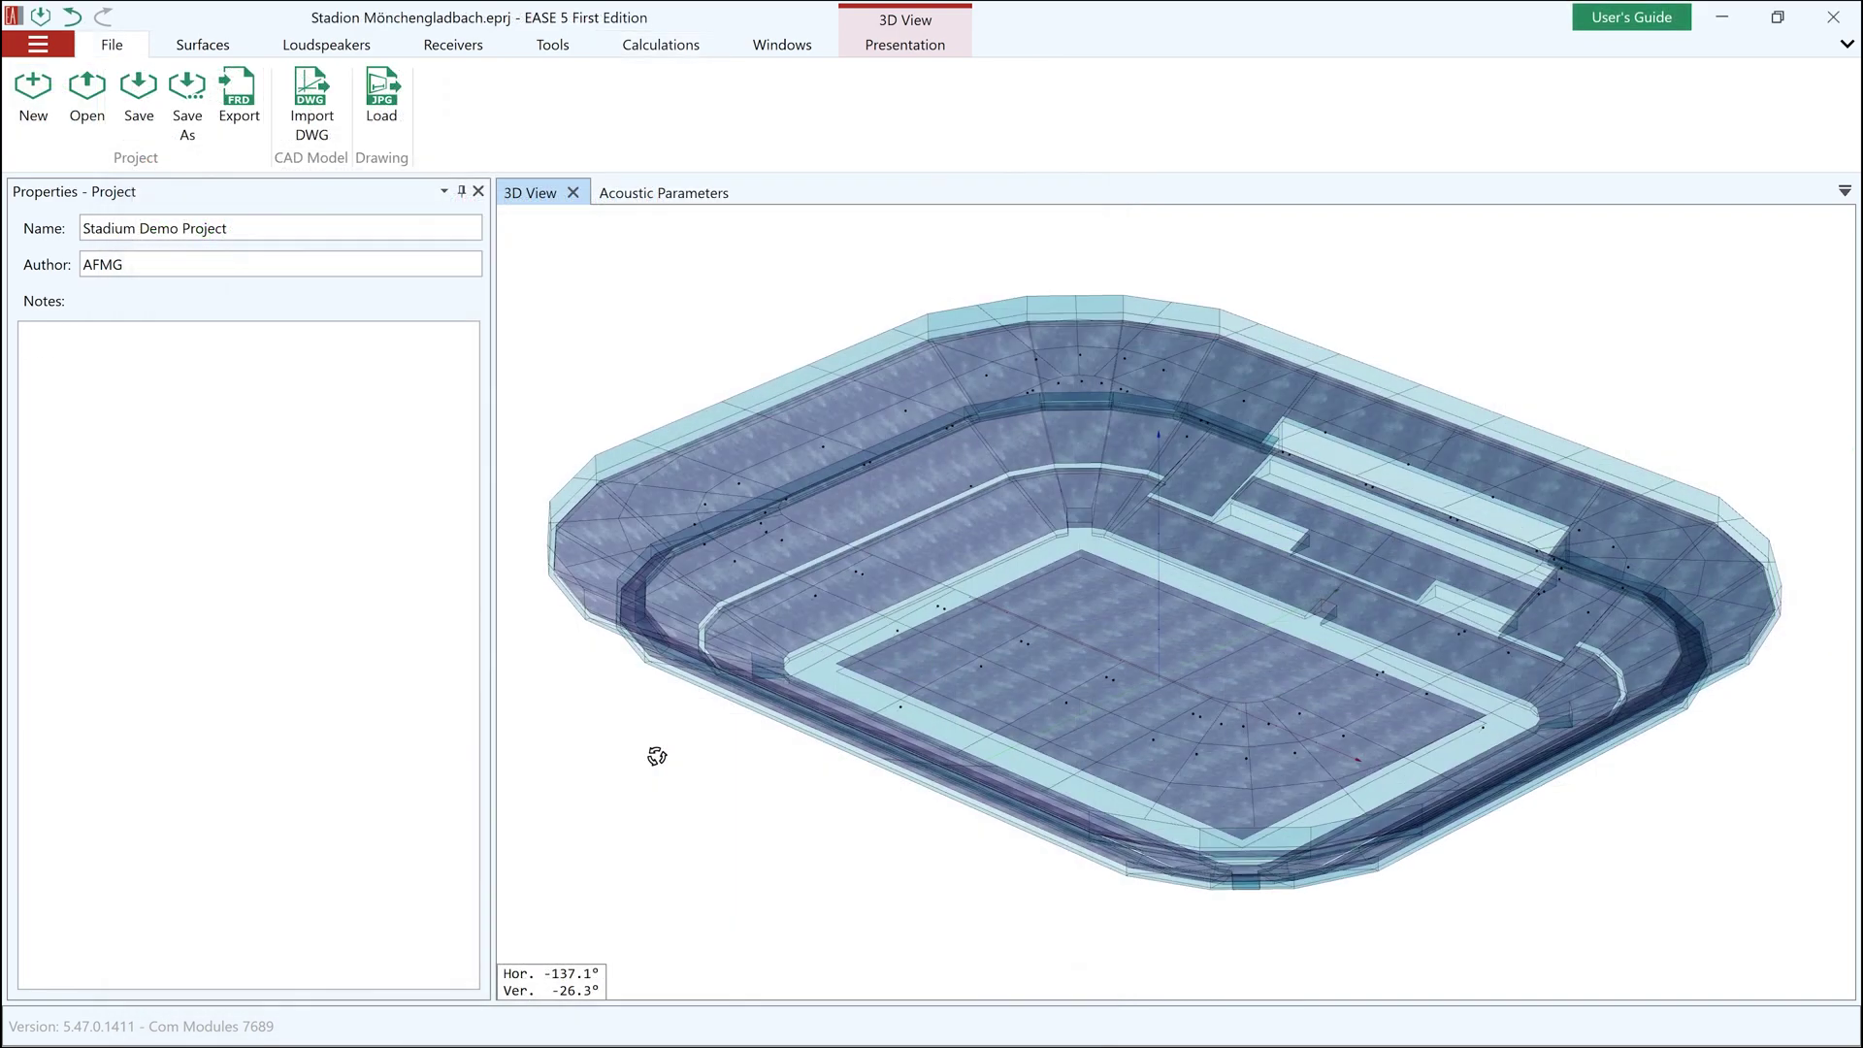
Orbit the 3D view into the interior of the EASE Hall model
{"action": "left_click_drag", "start_coordinate": [653, 753], "coordinate": [715, 765]}
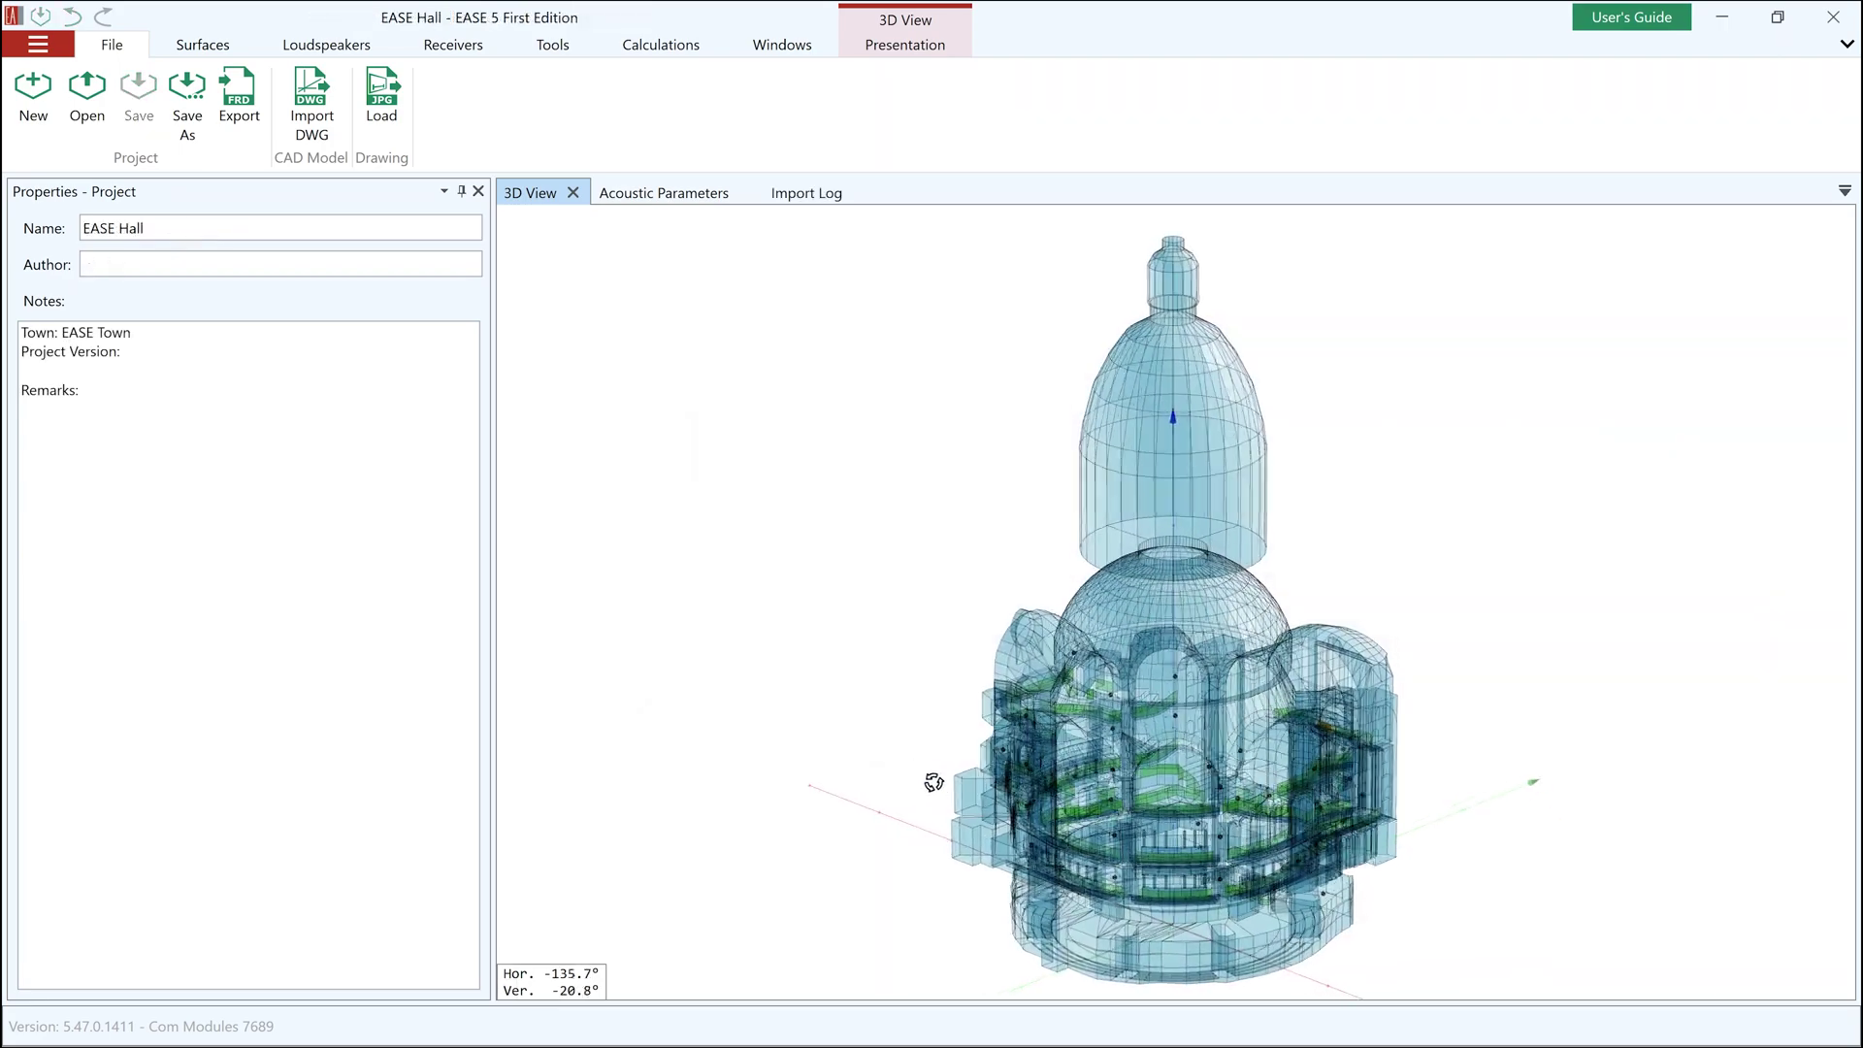
{"action": "left_click_drag", "start_coordinate": [900, 767], "coordinate": [1095, 818]}
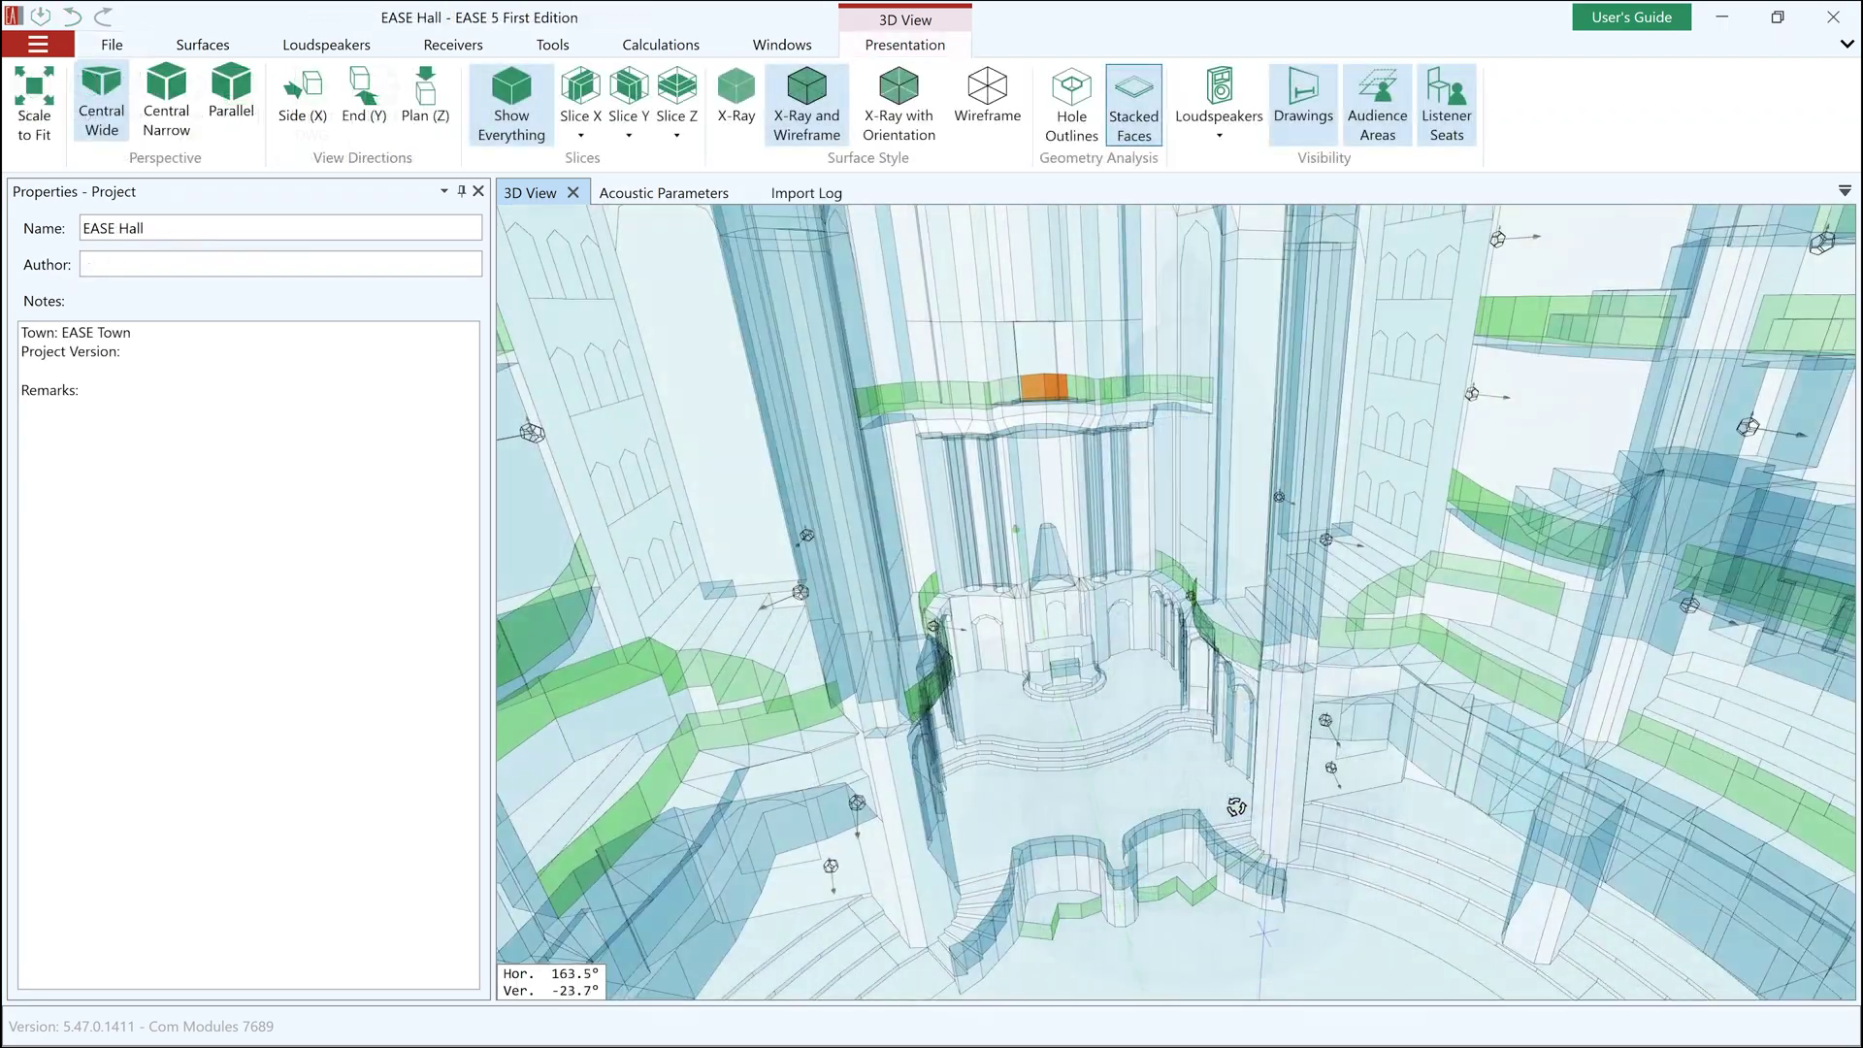
{"action": "left_click_drag", "start_coordinate": [1235, 799], "coordinate": [1107, 798]}
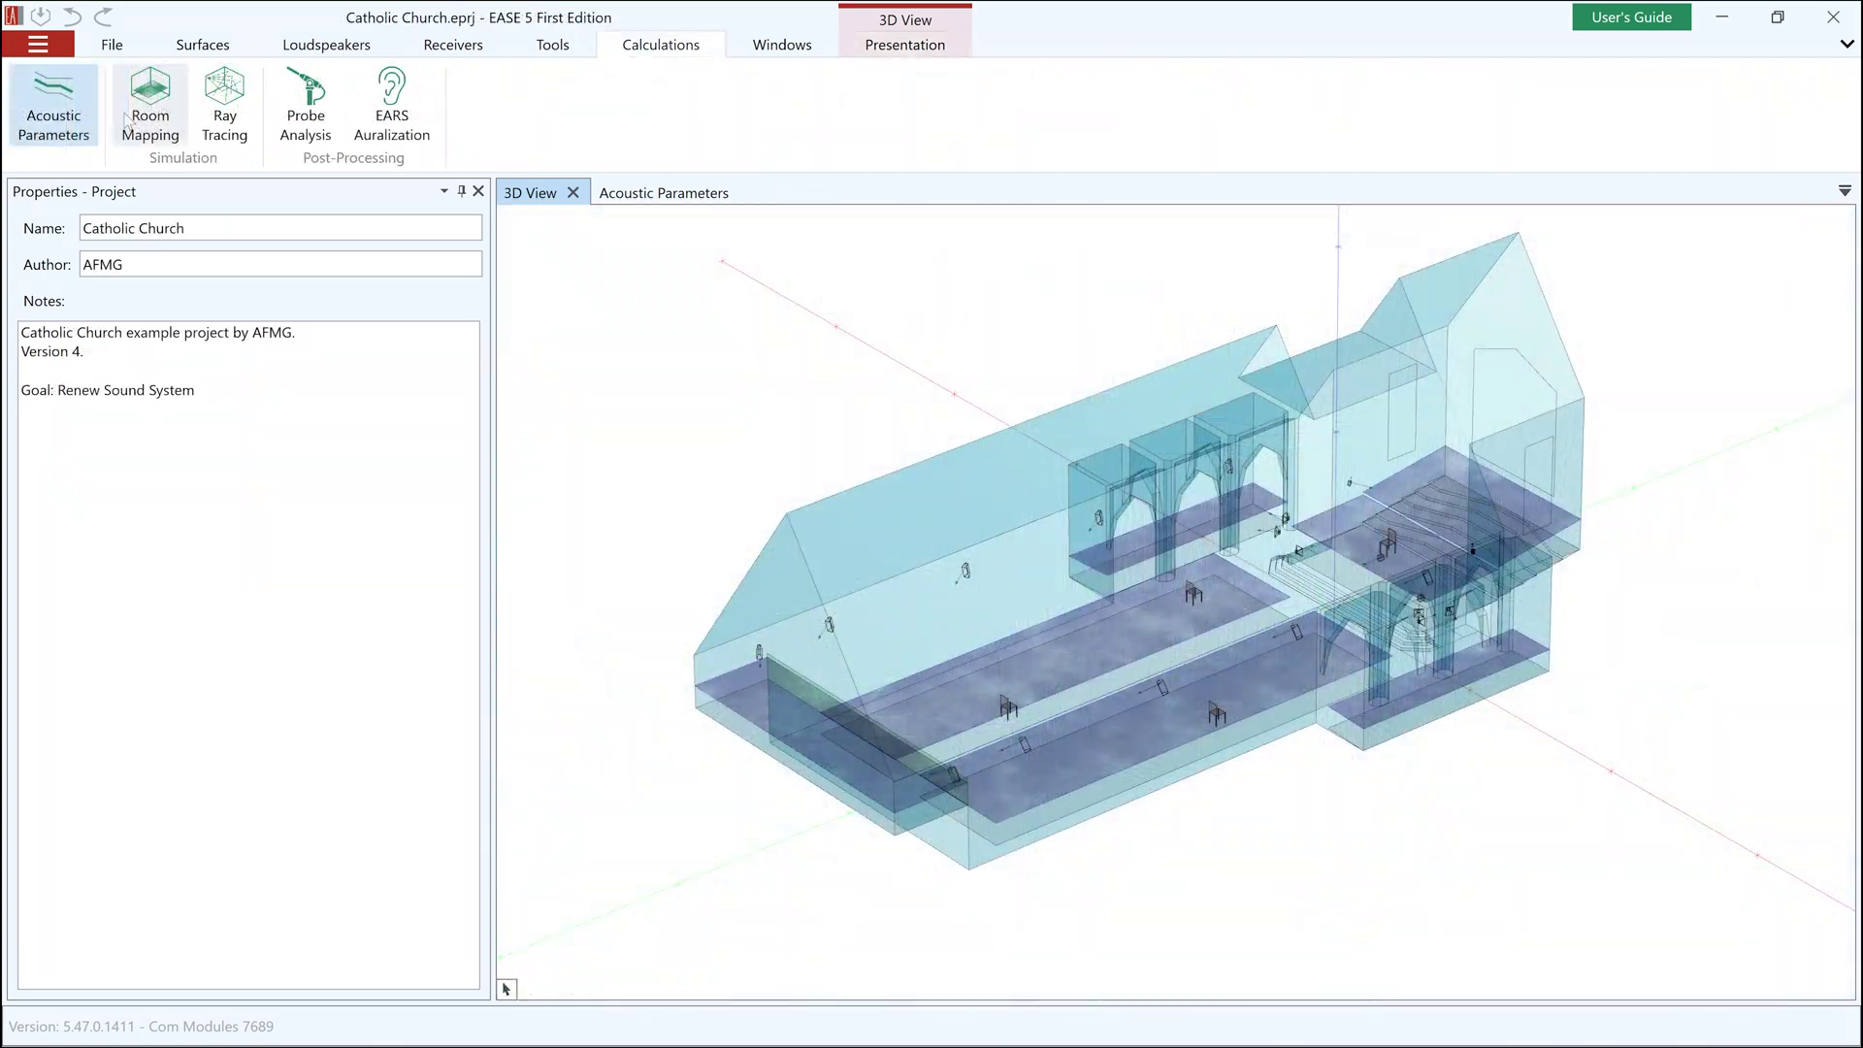
Set up an AURA mapping of the Catholic Church with Long response length and 12 threads
{"action": "left_click", "coordinate": [151, 102]}
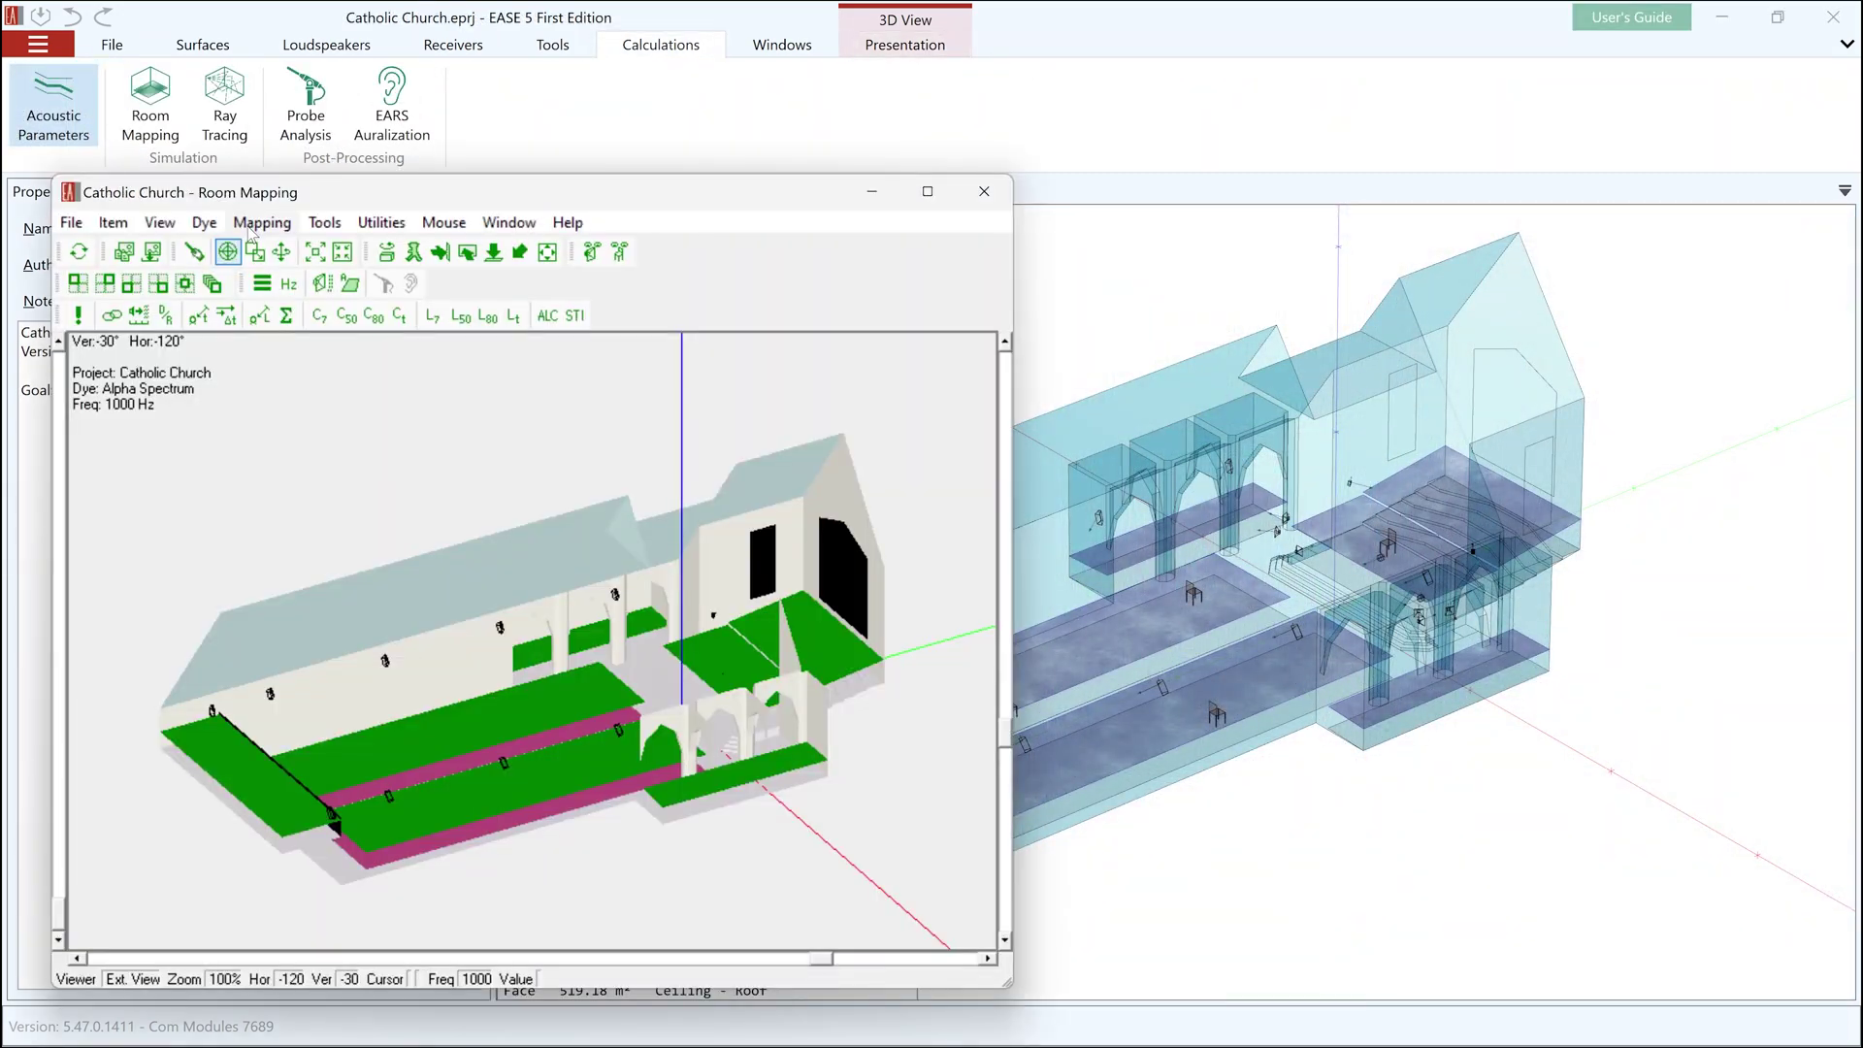
{"action": "left_click", "coordinate": [254, 227]}
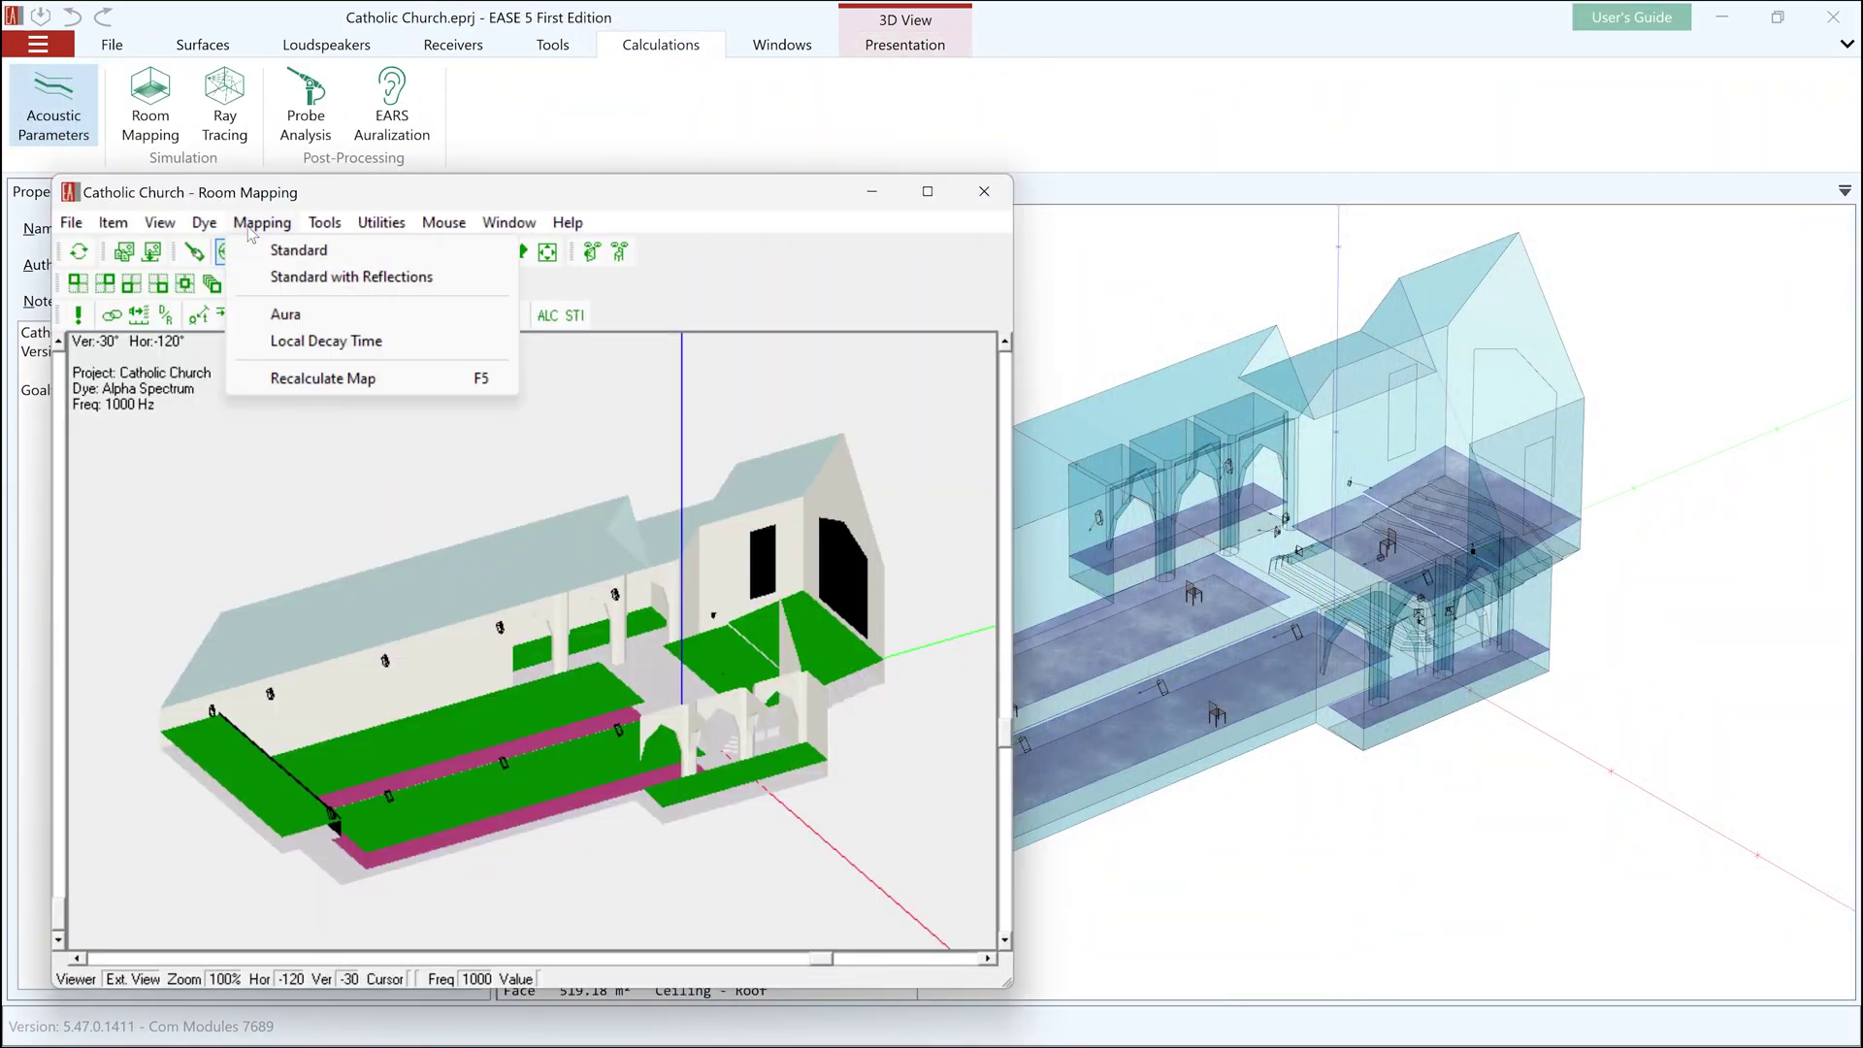
{"action": "left_click", "coordinate": [251, 323]}
{"action": "left_click", "coordinate": [649, 567]}
{"action": "left_click", "coordinate": [511, 622]}
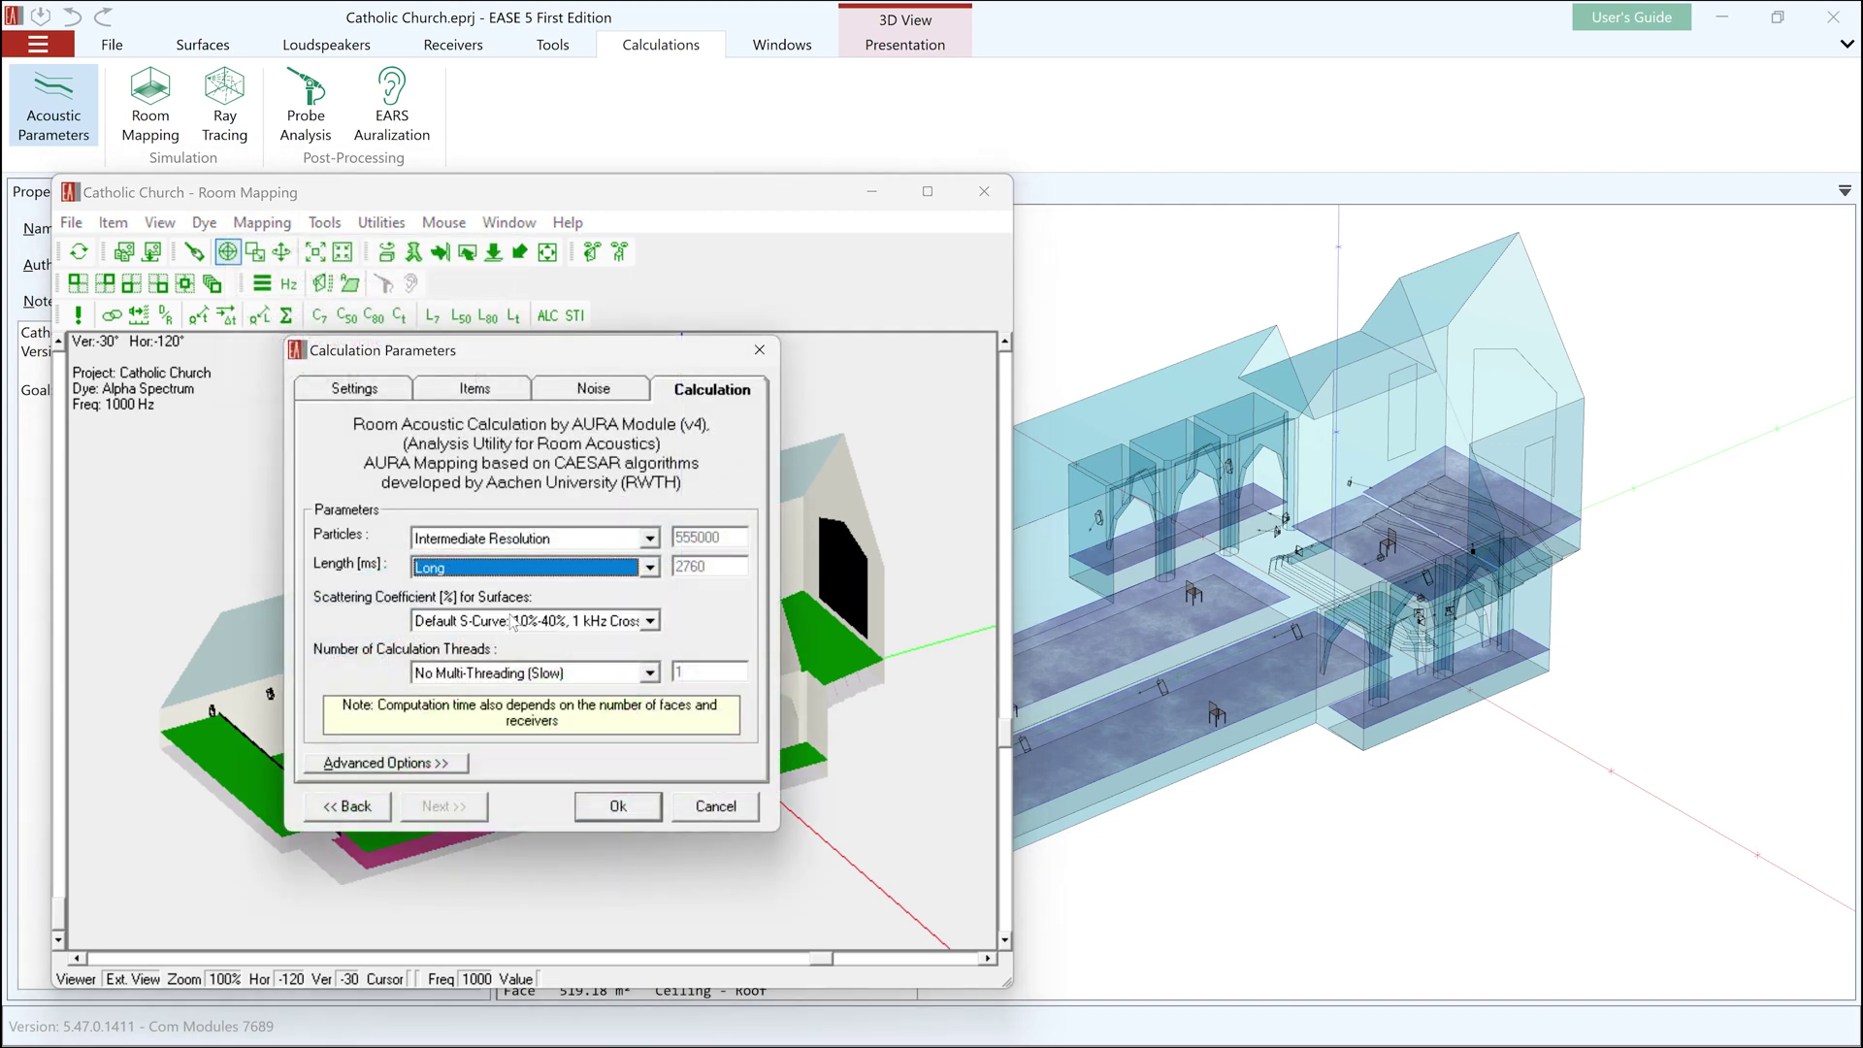
{"action": "left_click", "coordinate": [529, 672]}
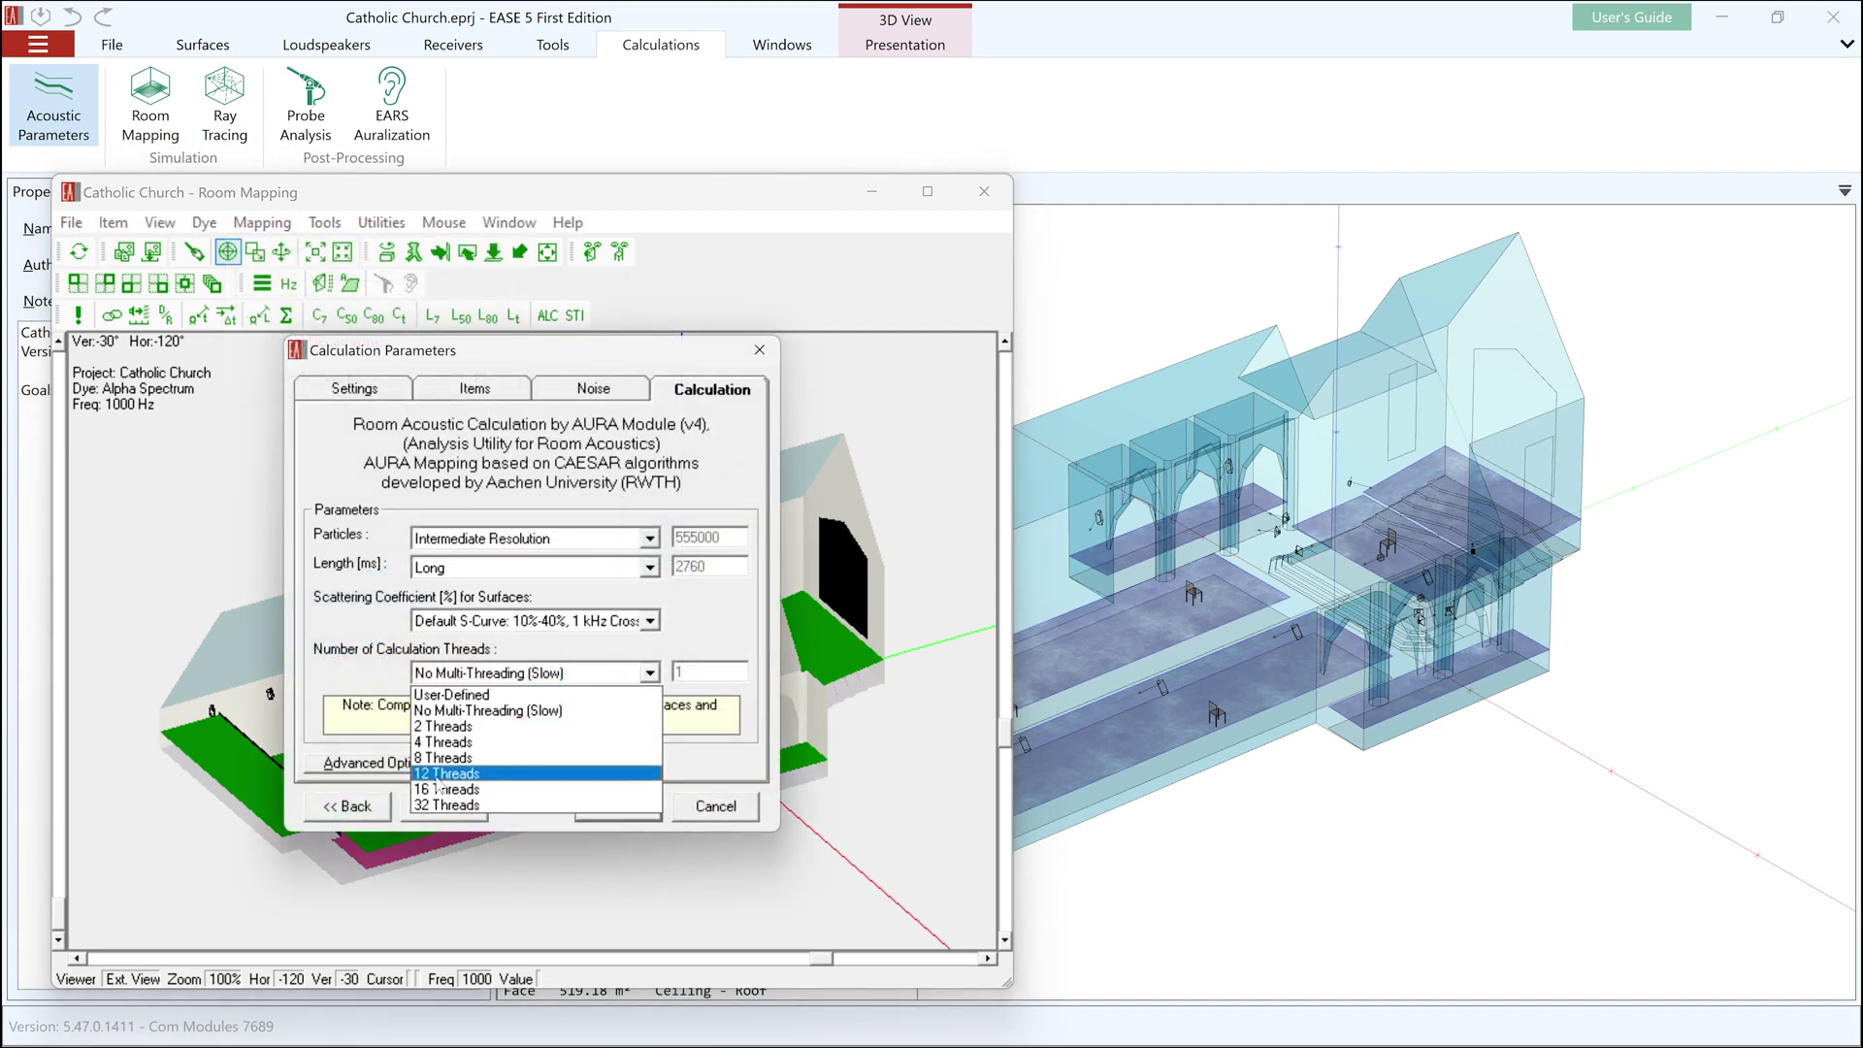
{"action": "left_click", "coordinate": [439, 774]}
{"action": "left_click", "coordinate": [529, 621]}
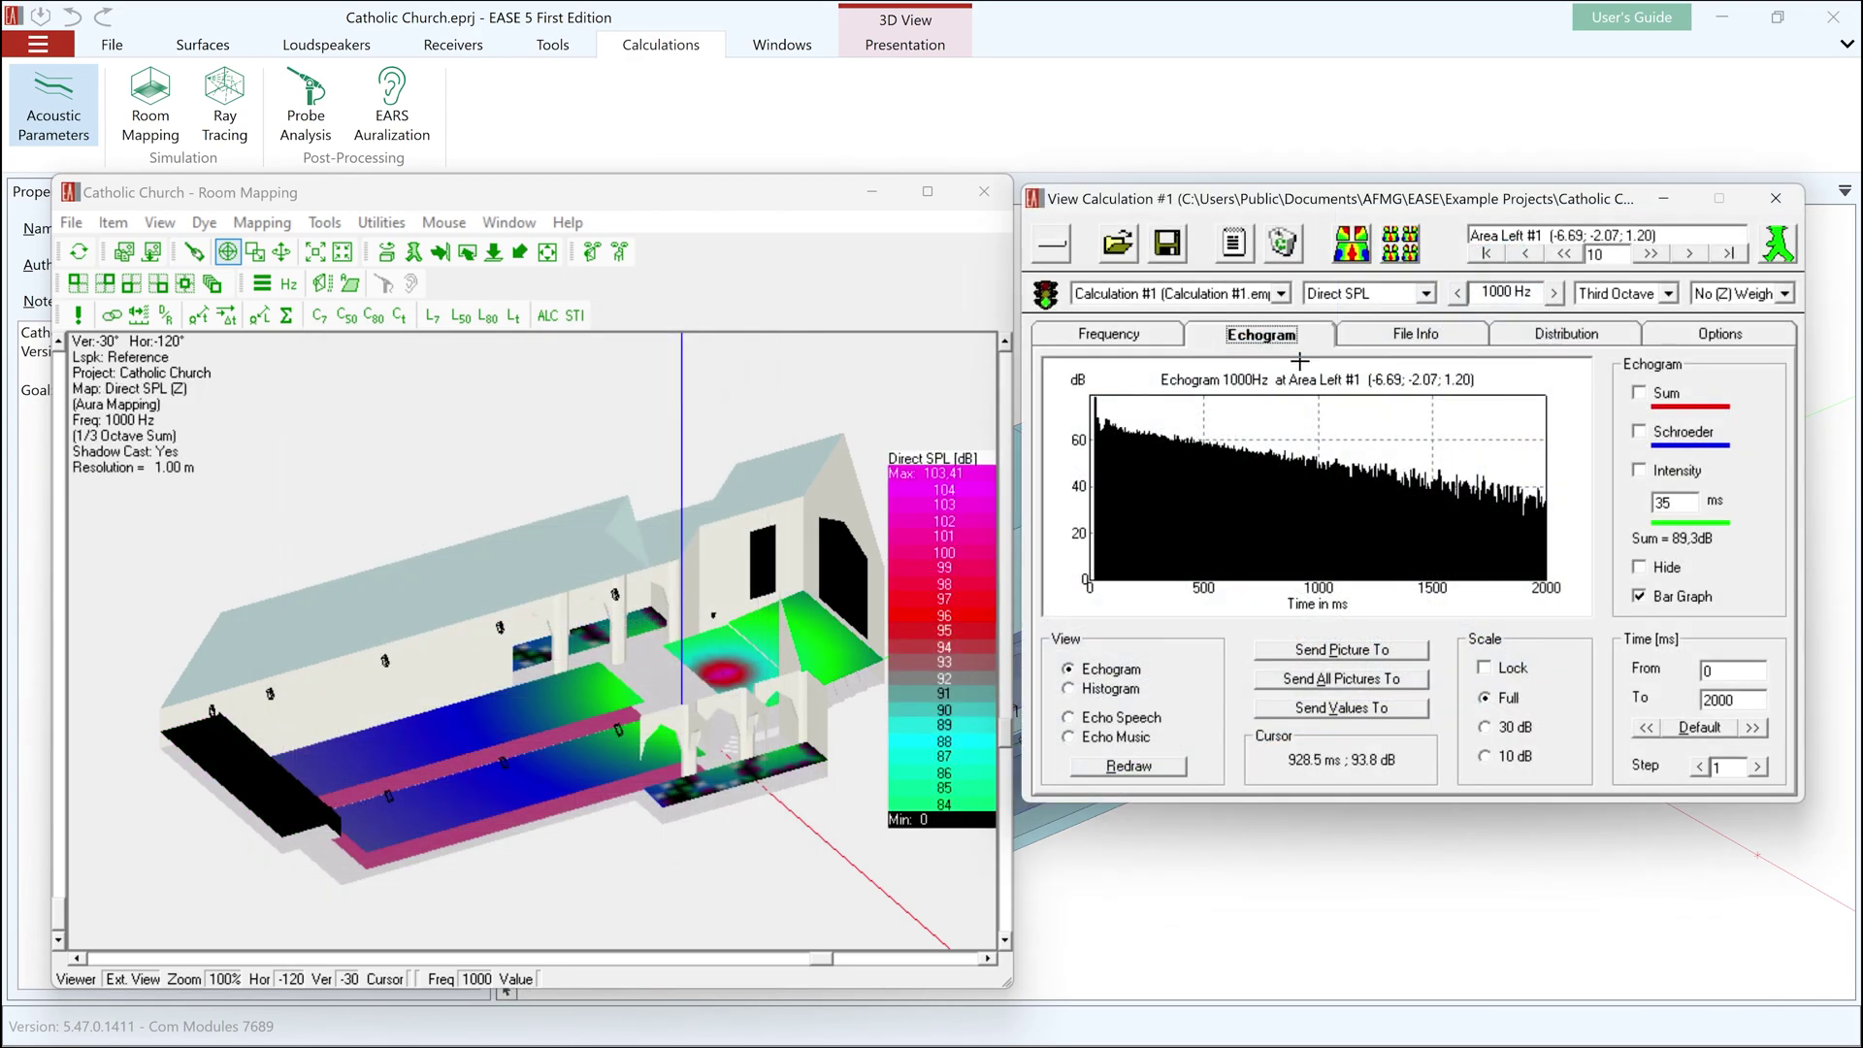
Overlay the Schroeder curve and show the EDT distribution and room map
{"action": "left_click", "coordinate": [1639, 432]}
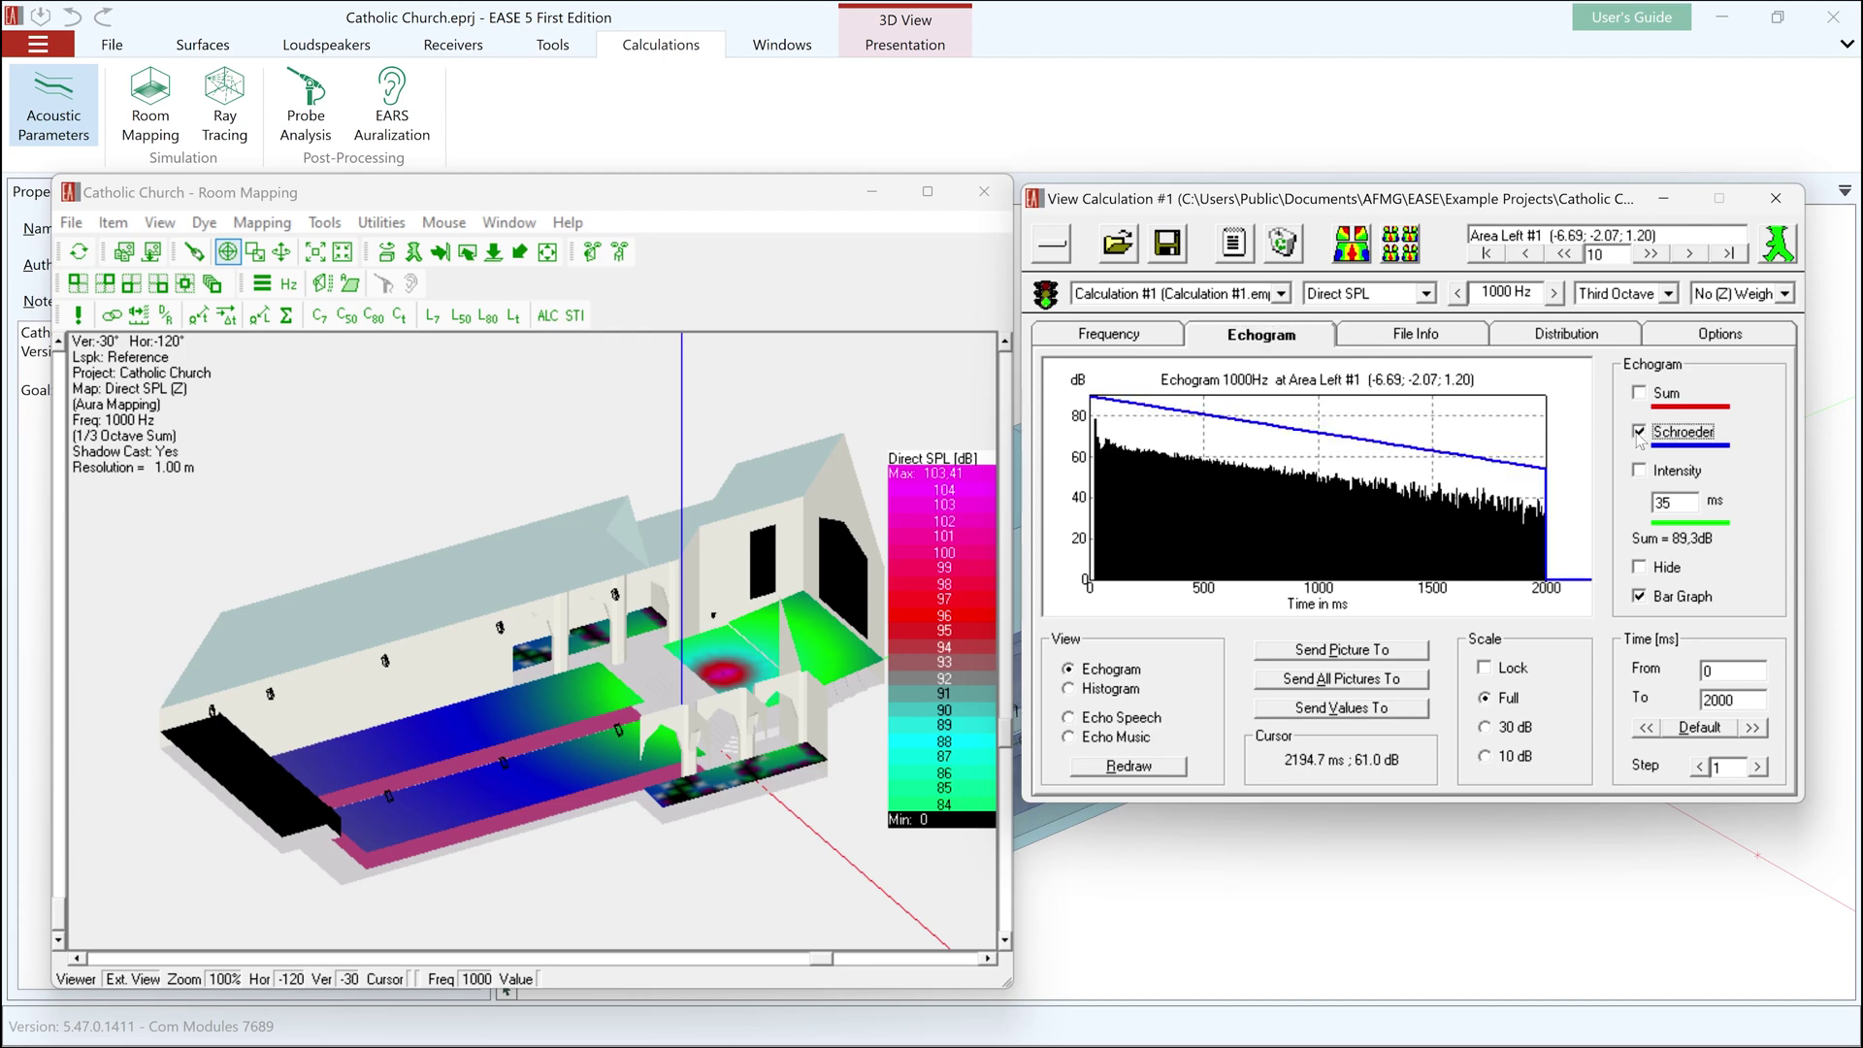
{"action": "left_click", "coordinate": [1564, 338]}
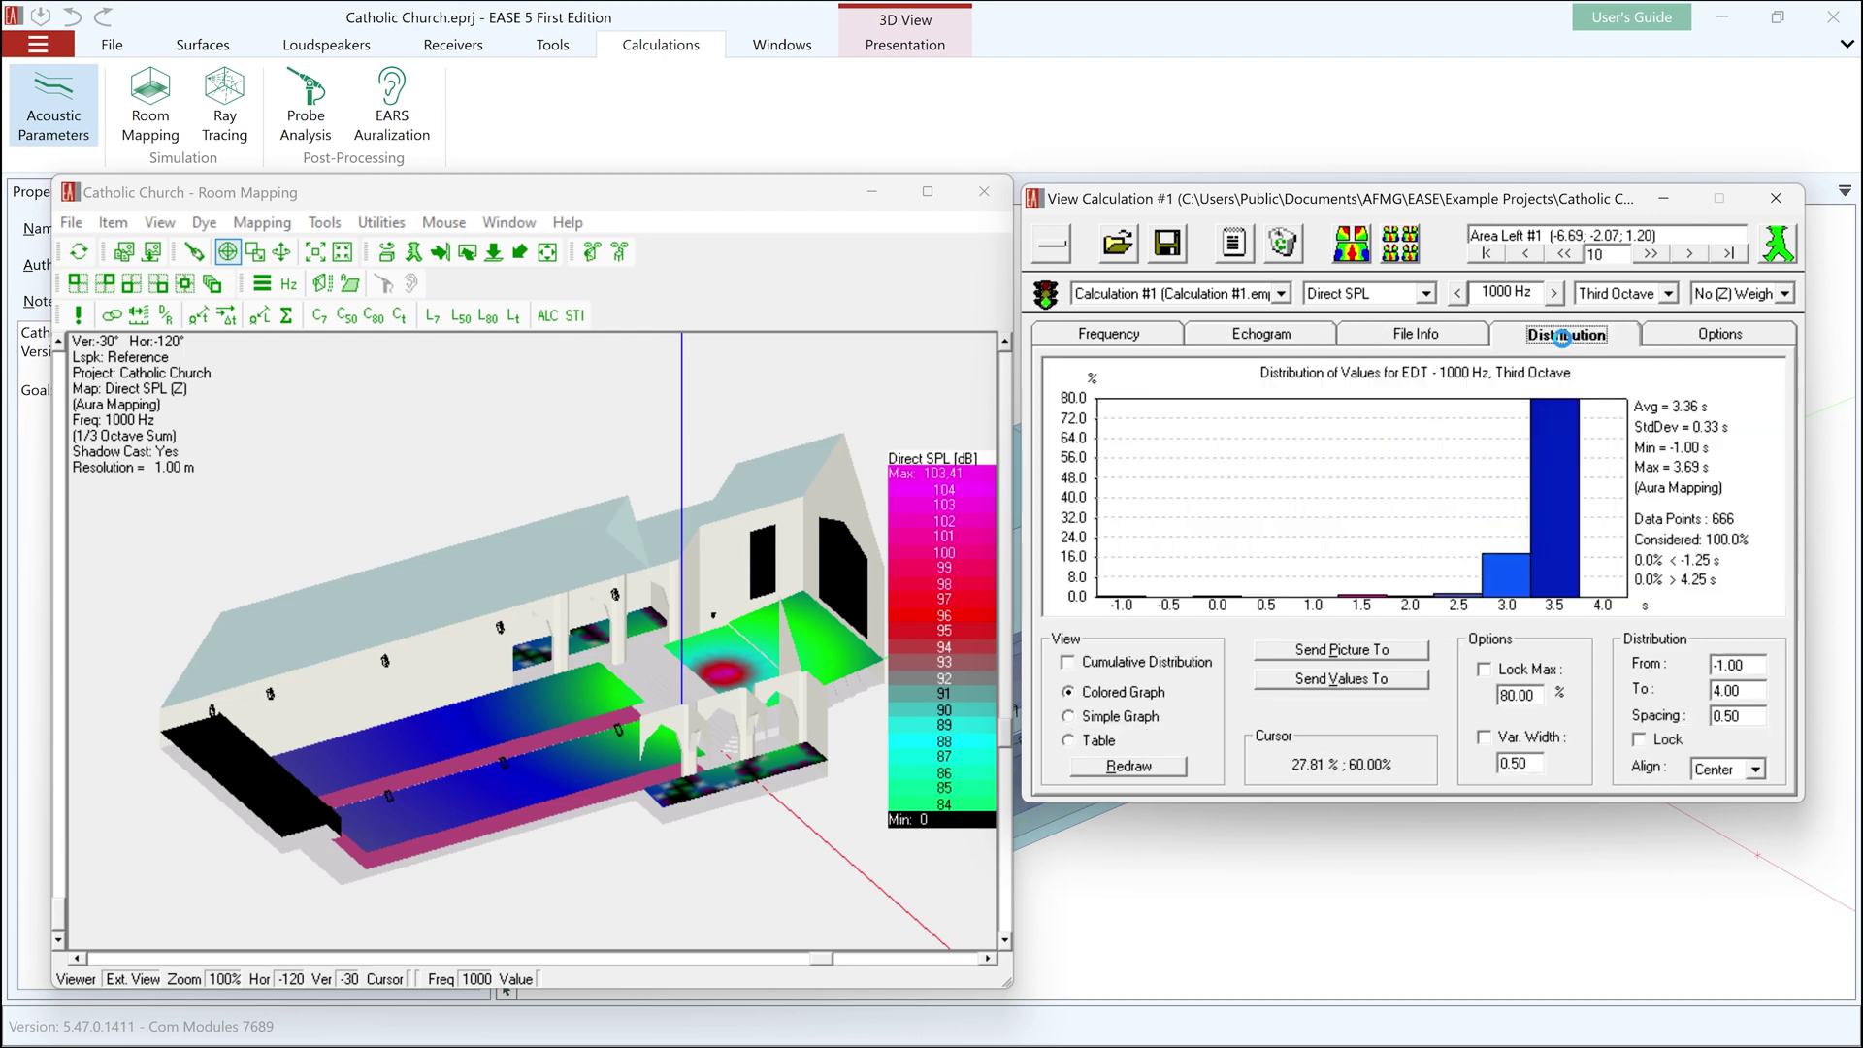
{"action": "left_click", "coordinate": [1399, 296]}
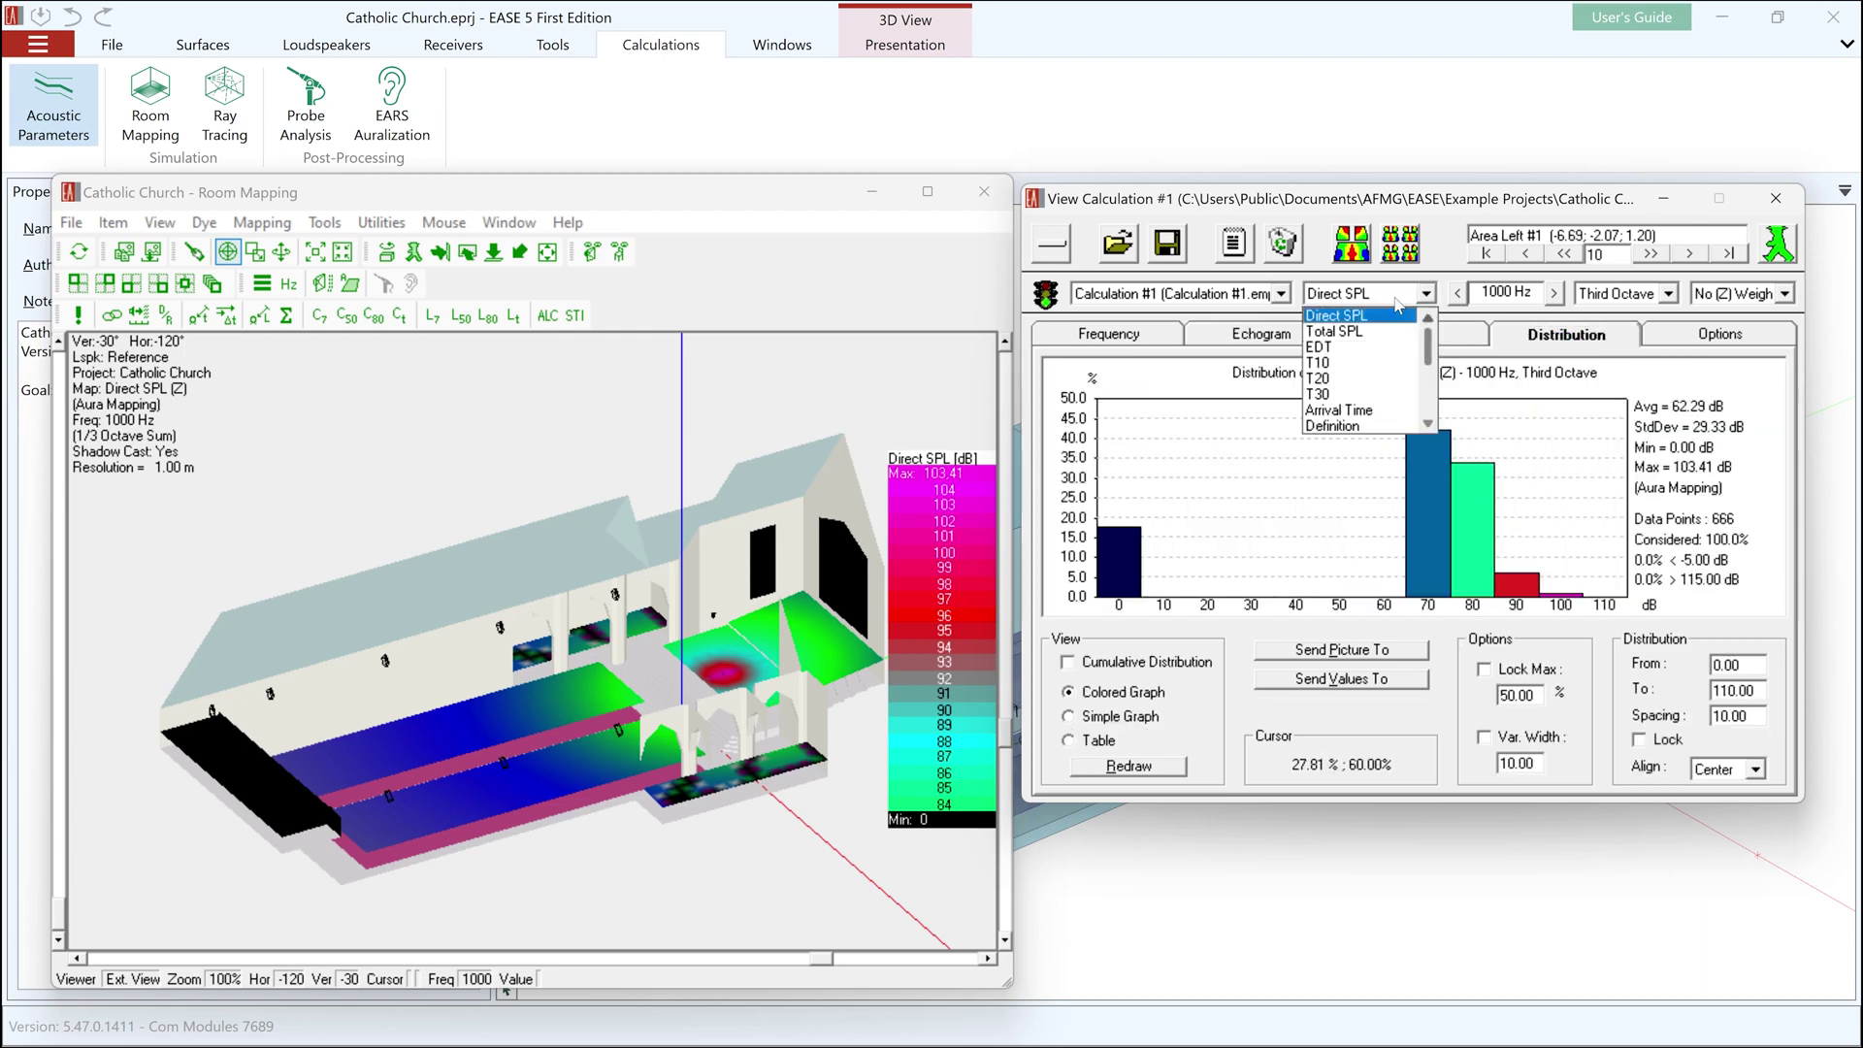
{"action": "left_click", "coordinate": [1387, 348]}
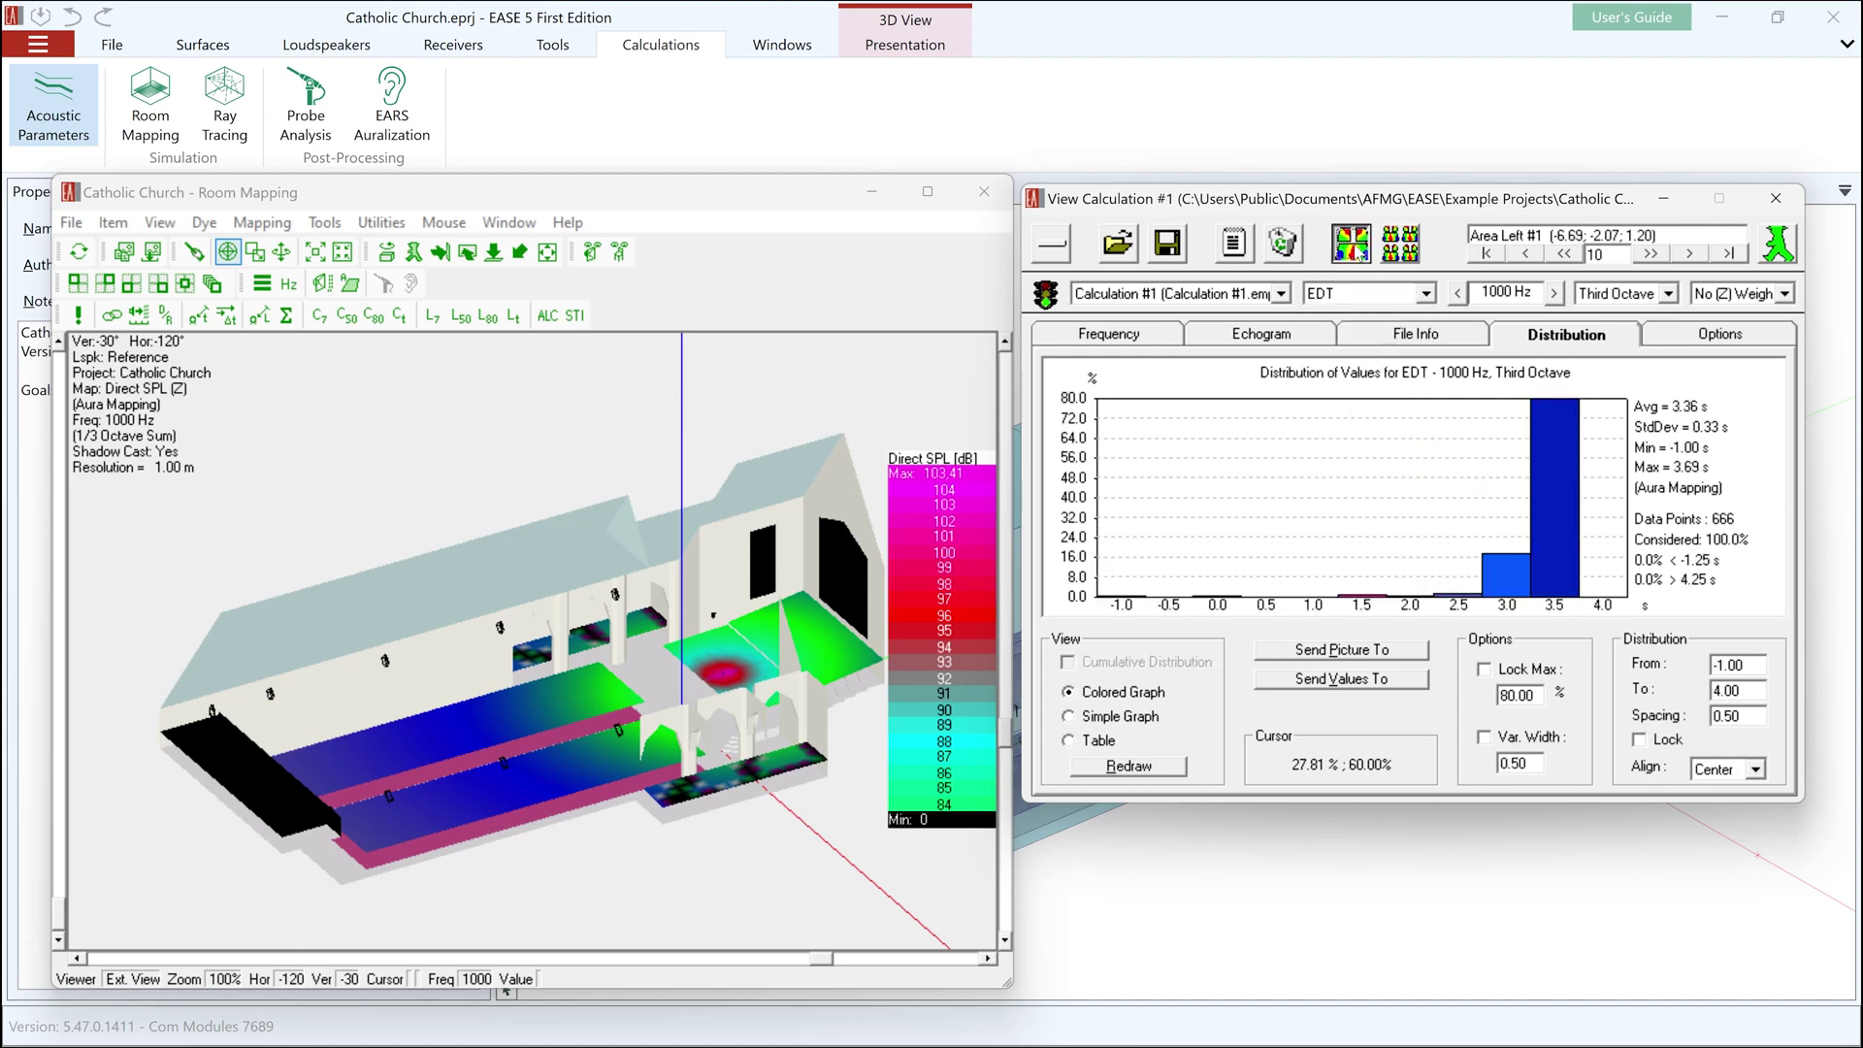
{"action": "left_click", "coordinate": [1350, 246]}
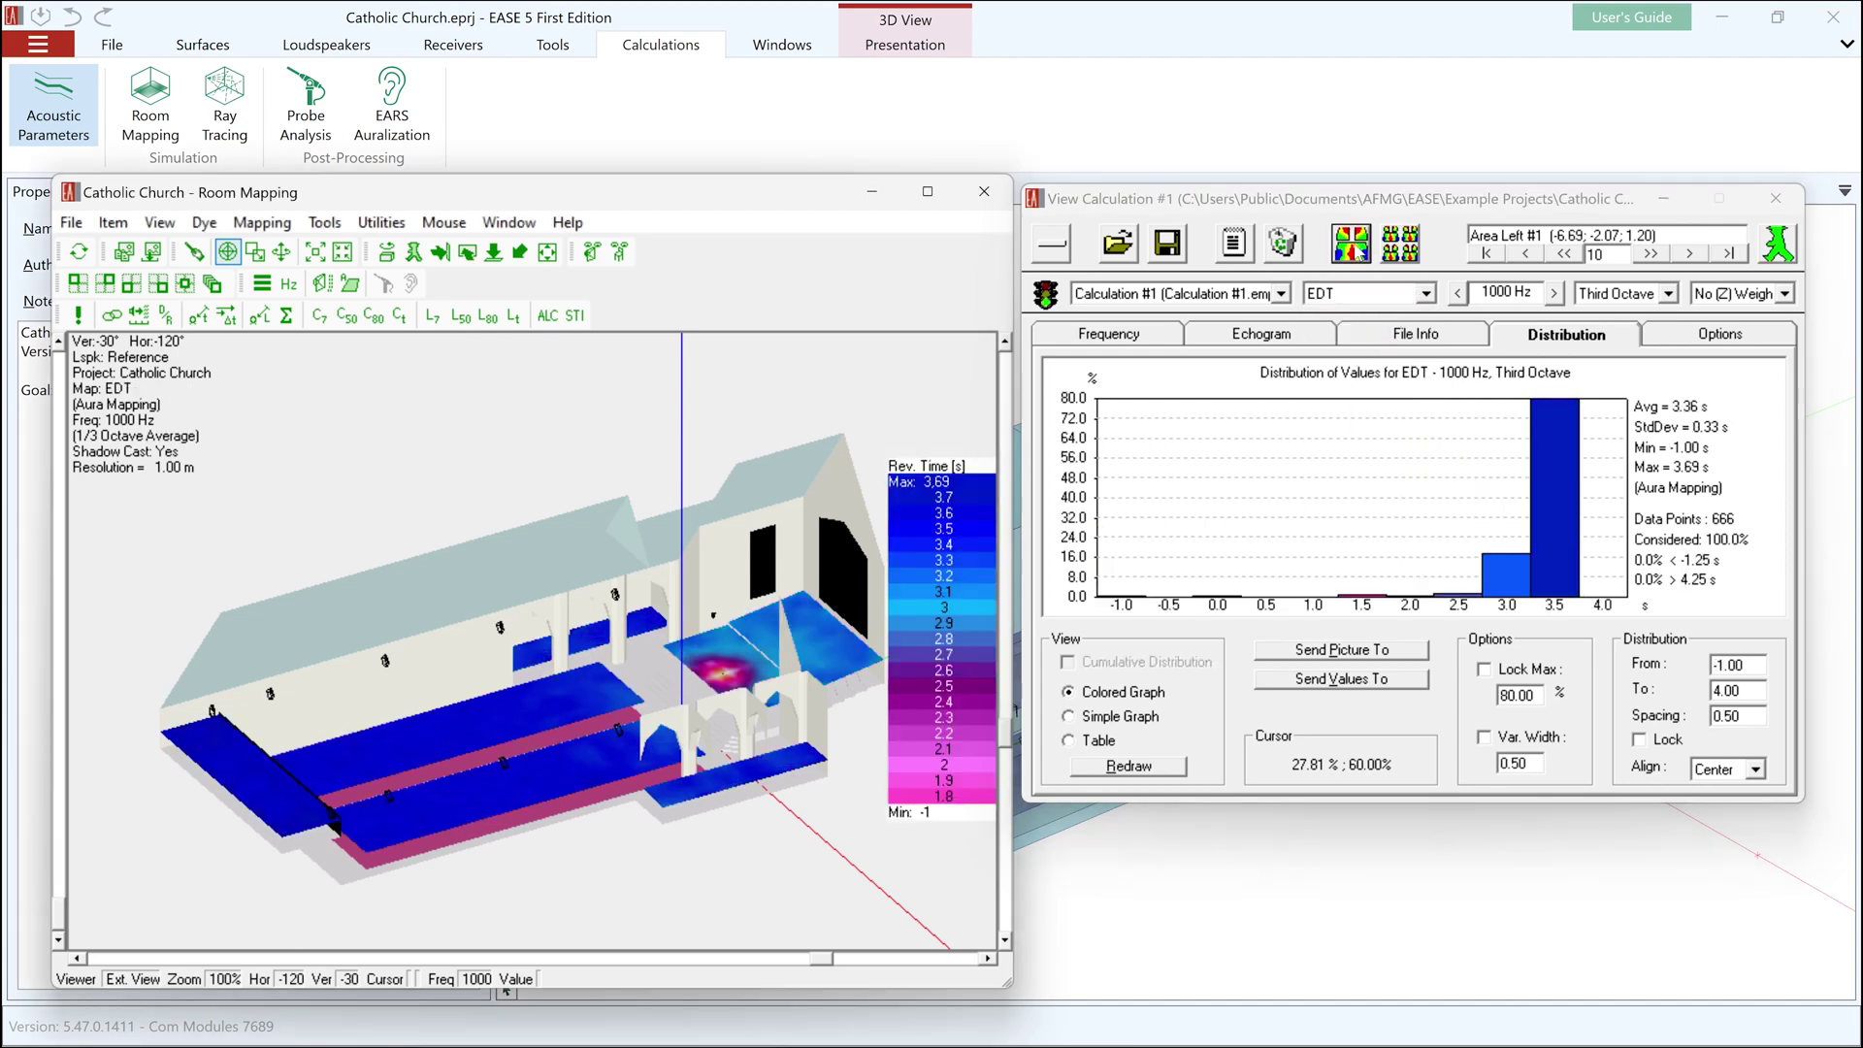
Switch the distribution and room map to T30, then browse other acoustic parameters
{"action": "left_click", "coordinate": [1426, 295]}
{"action": "left_click", "coordinate": [1359, 361]}
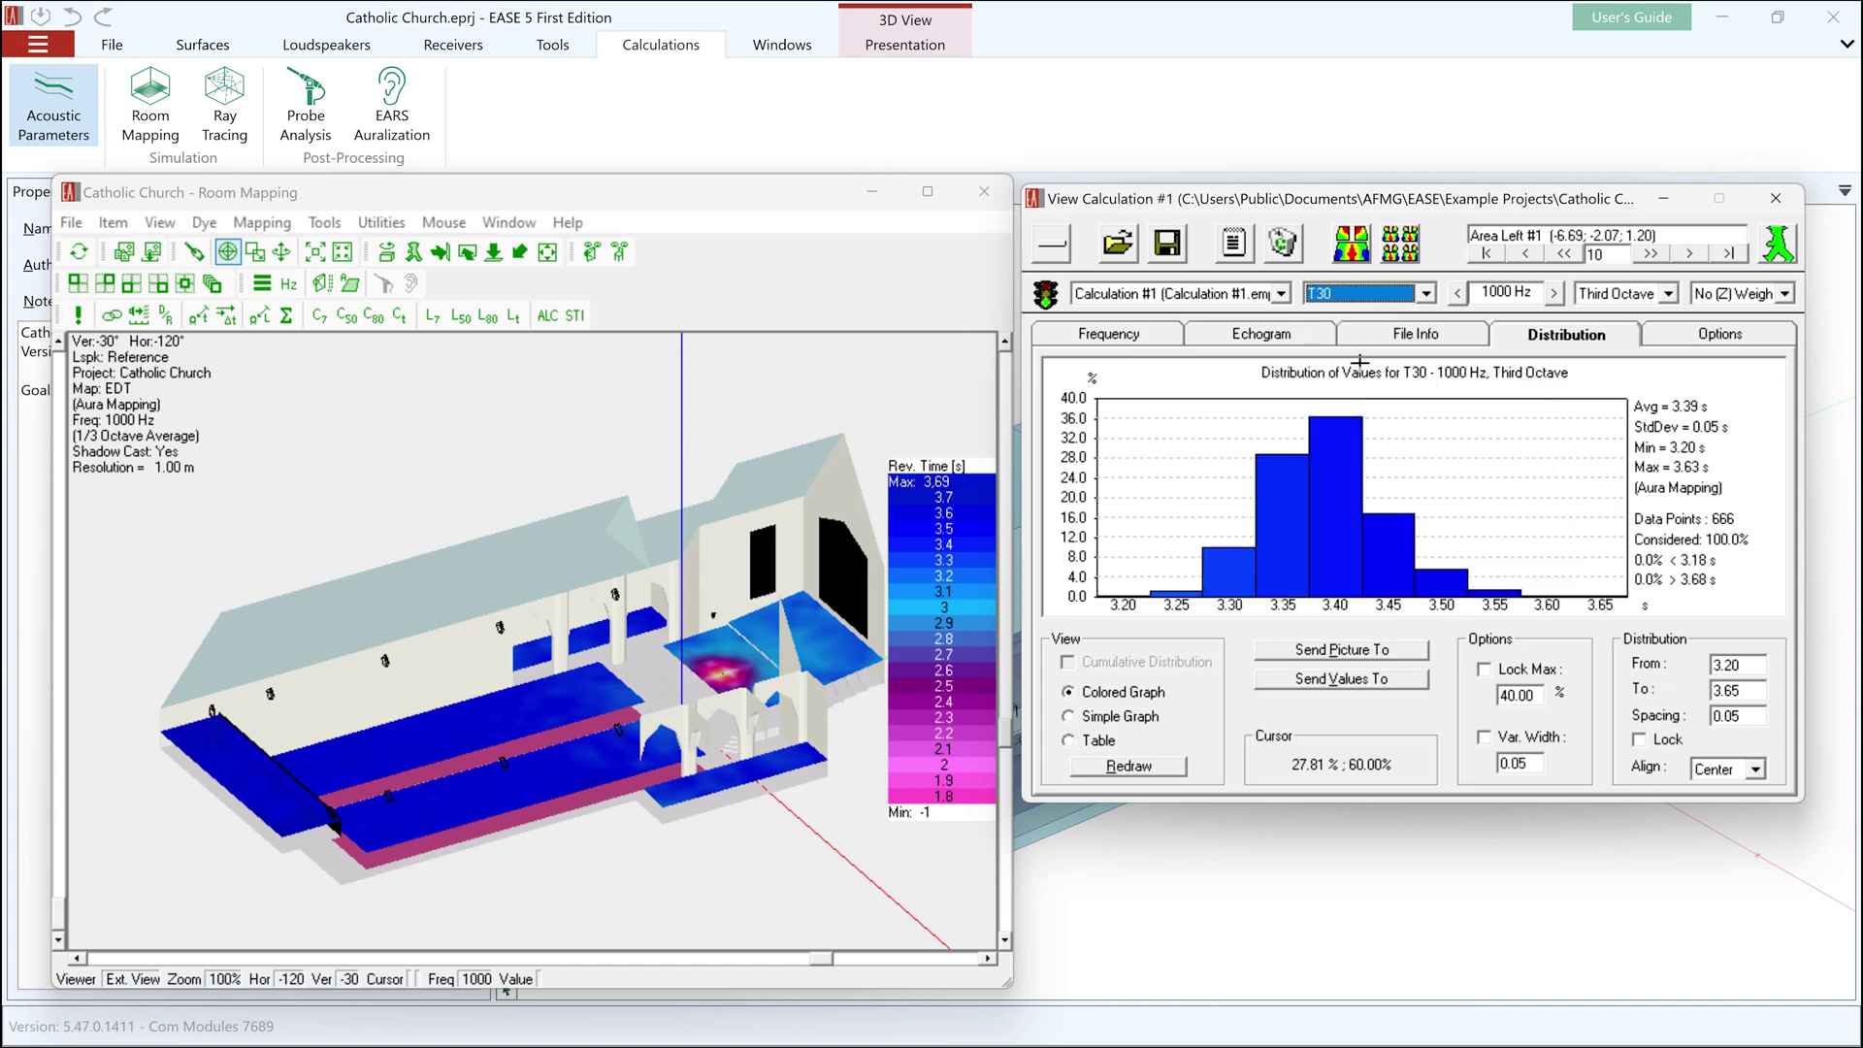
{"action": "left_click", "coordinate": [1351, 246]}
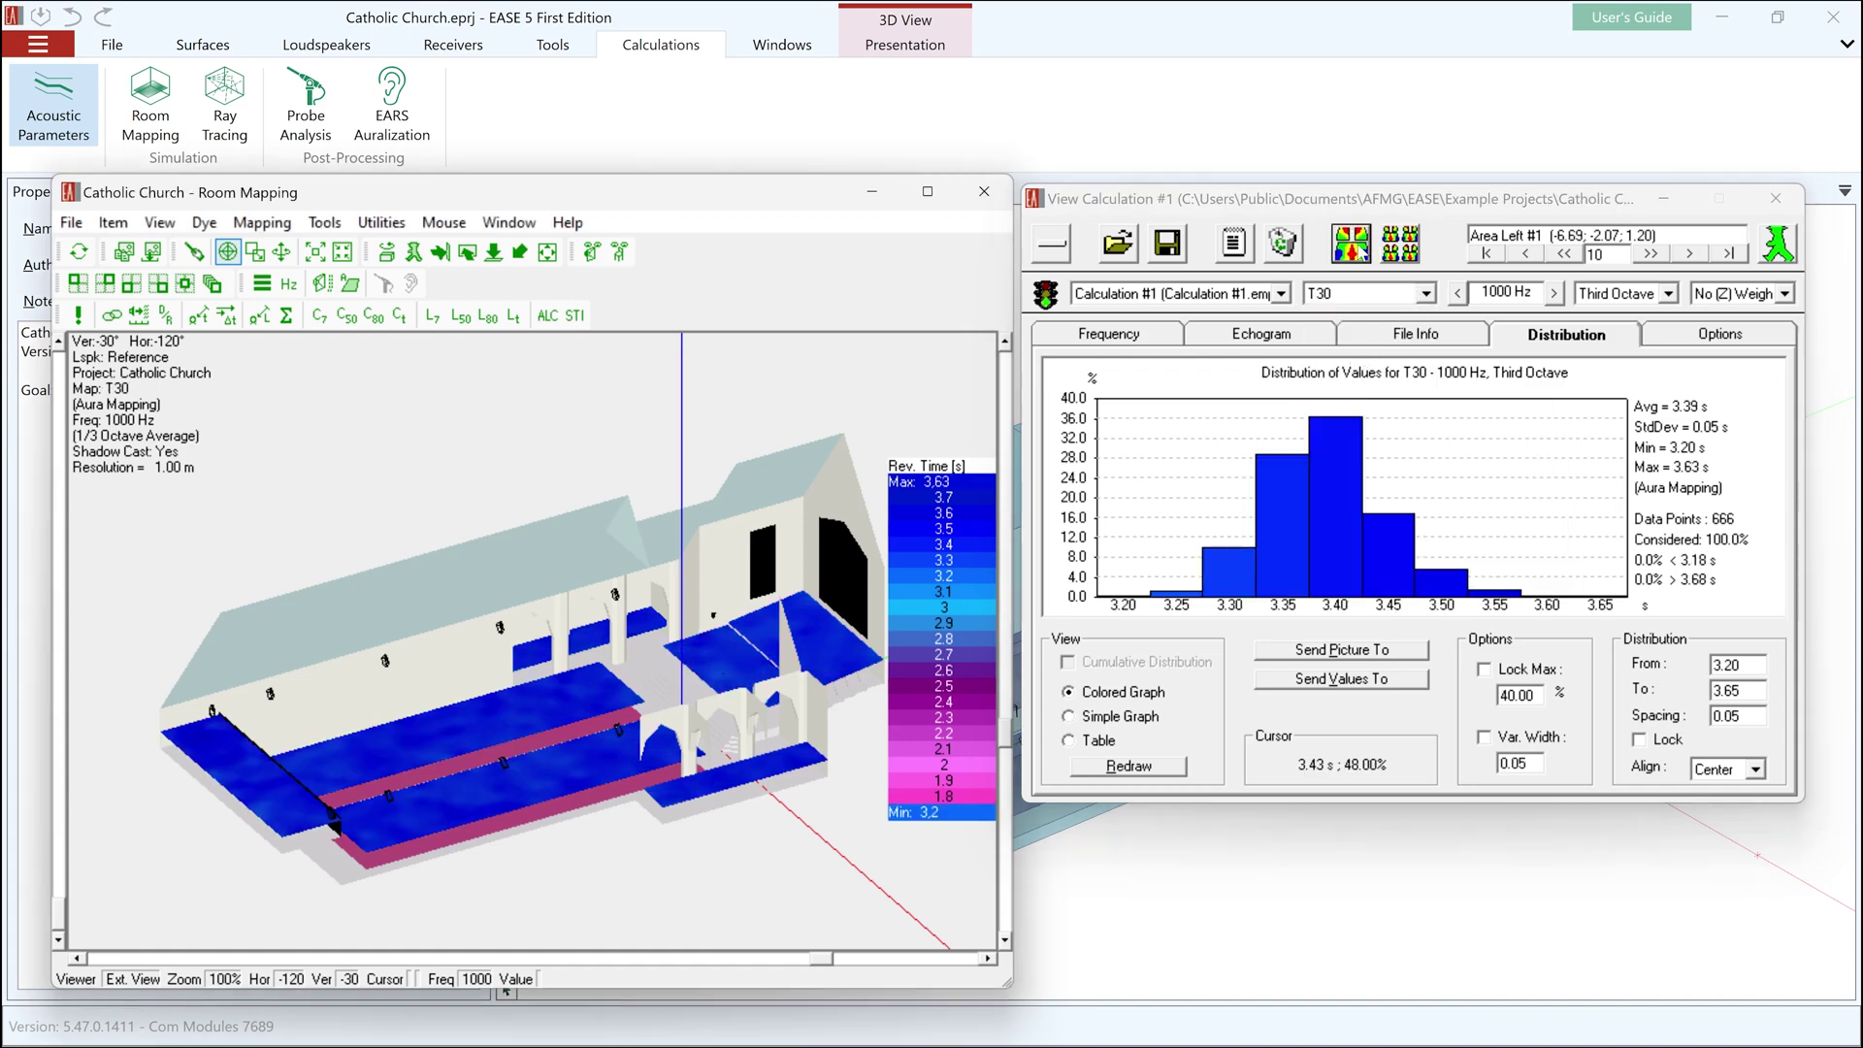
{"action": "left_click", "coordinate": [1425, 294]}
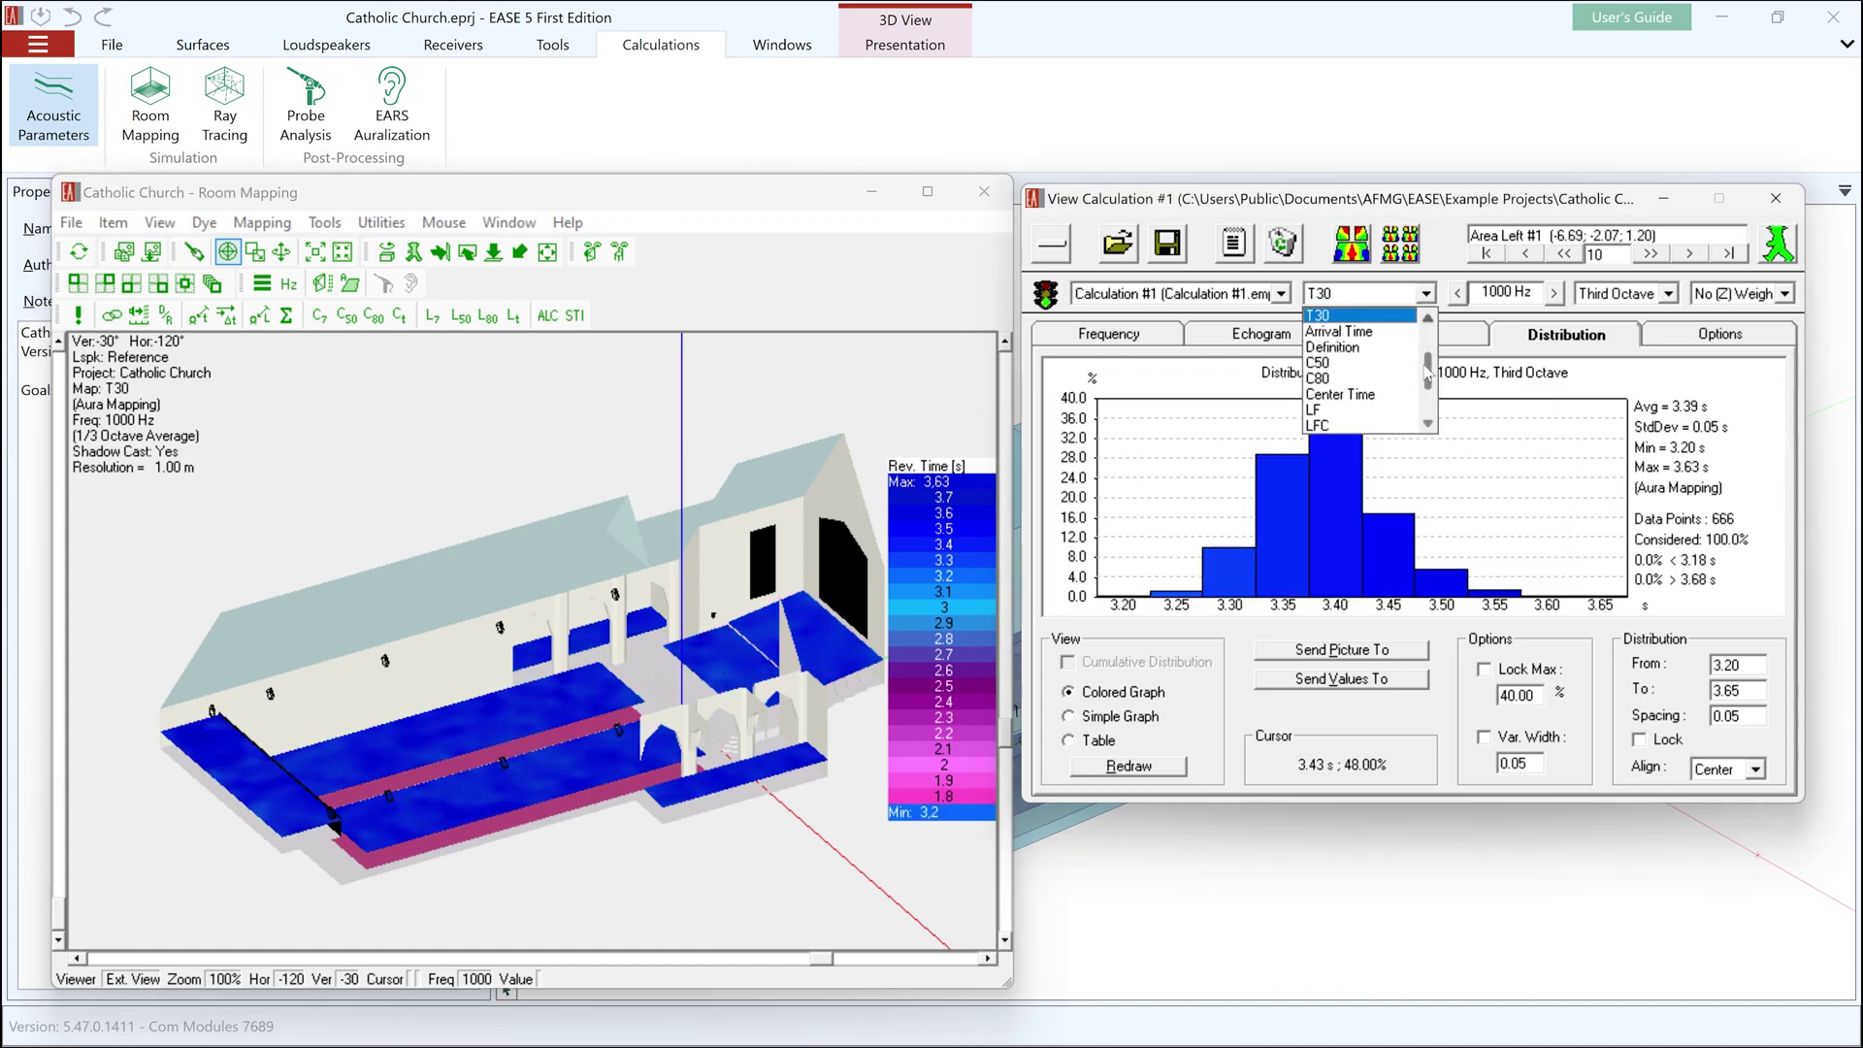
{"action": "scroll", "coordinate": [1426, 381], "scroll_direction": "down", "scroll_amount": 3}
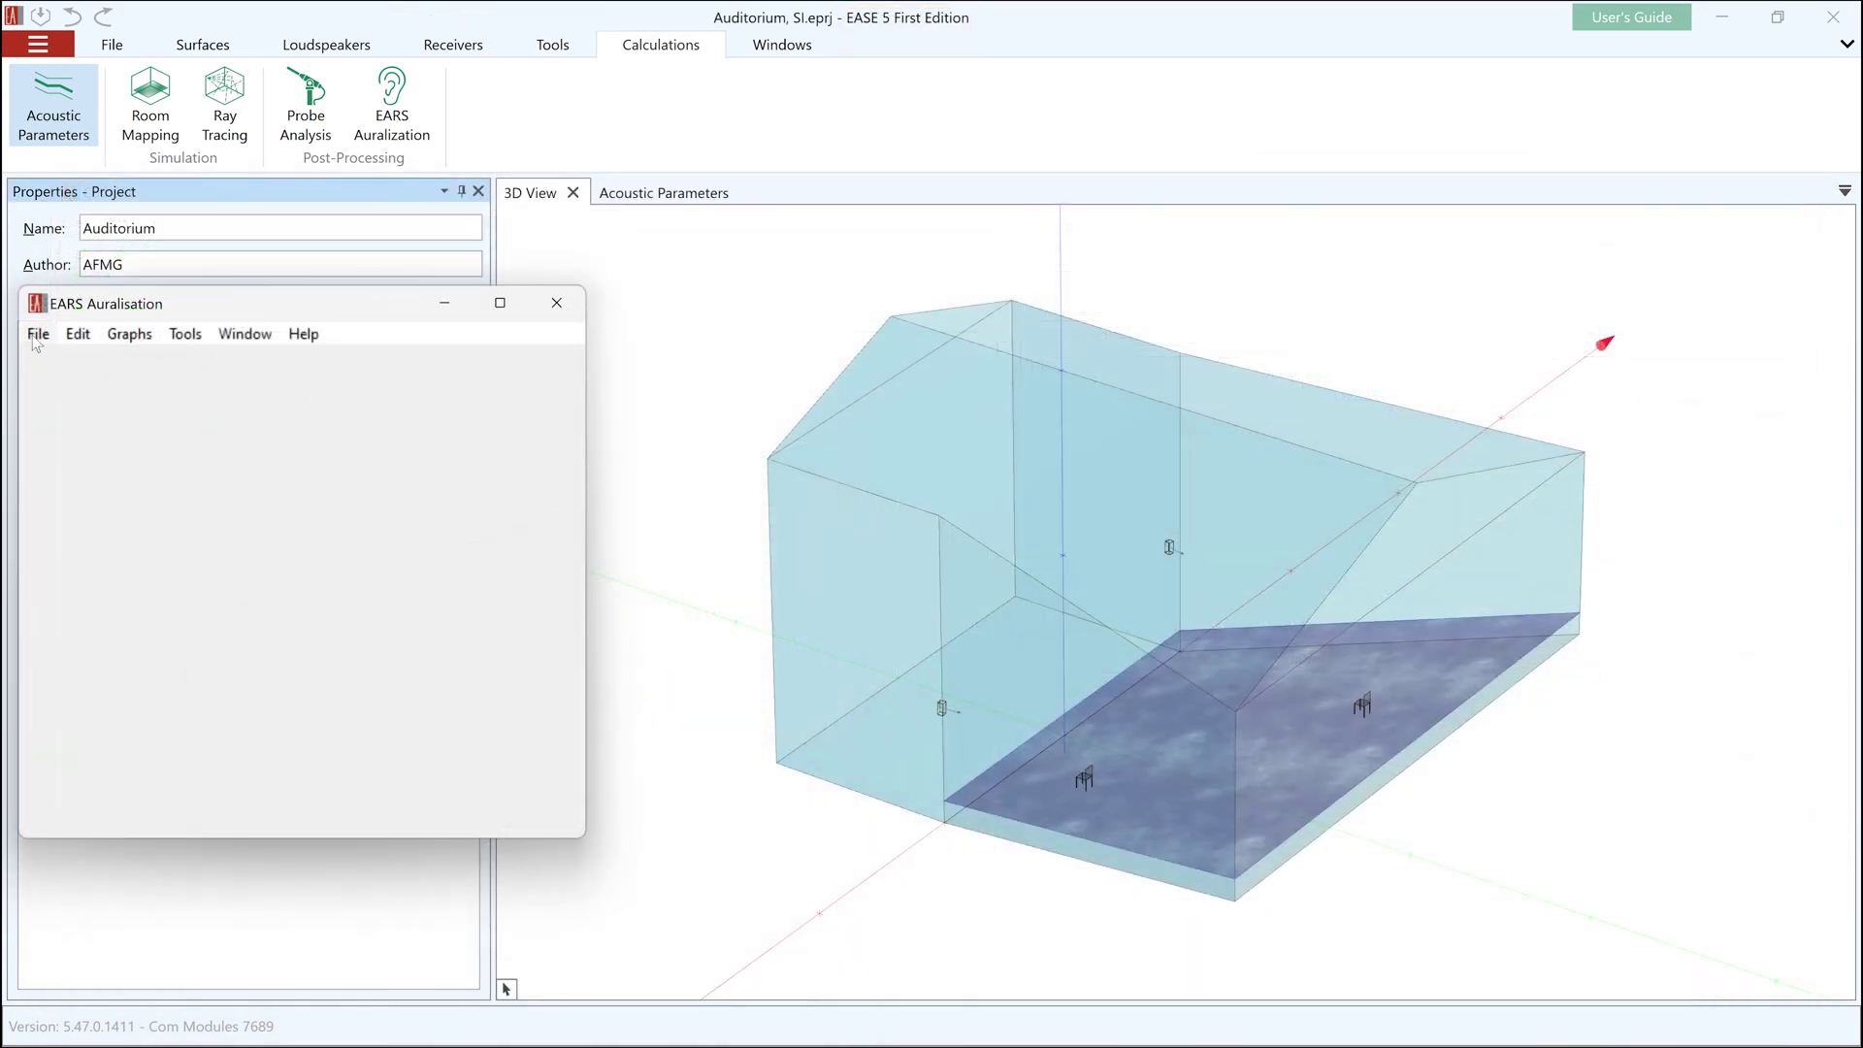
Load AURA0001_Walker.bir as the binaural filter file in EARS
{"action": "left_click", "coordinate": [38, 334]}
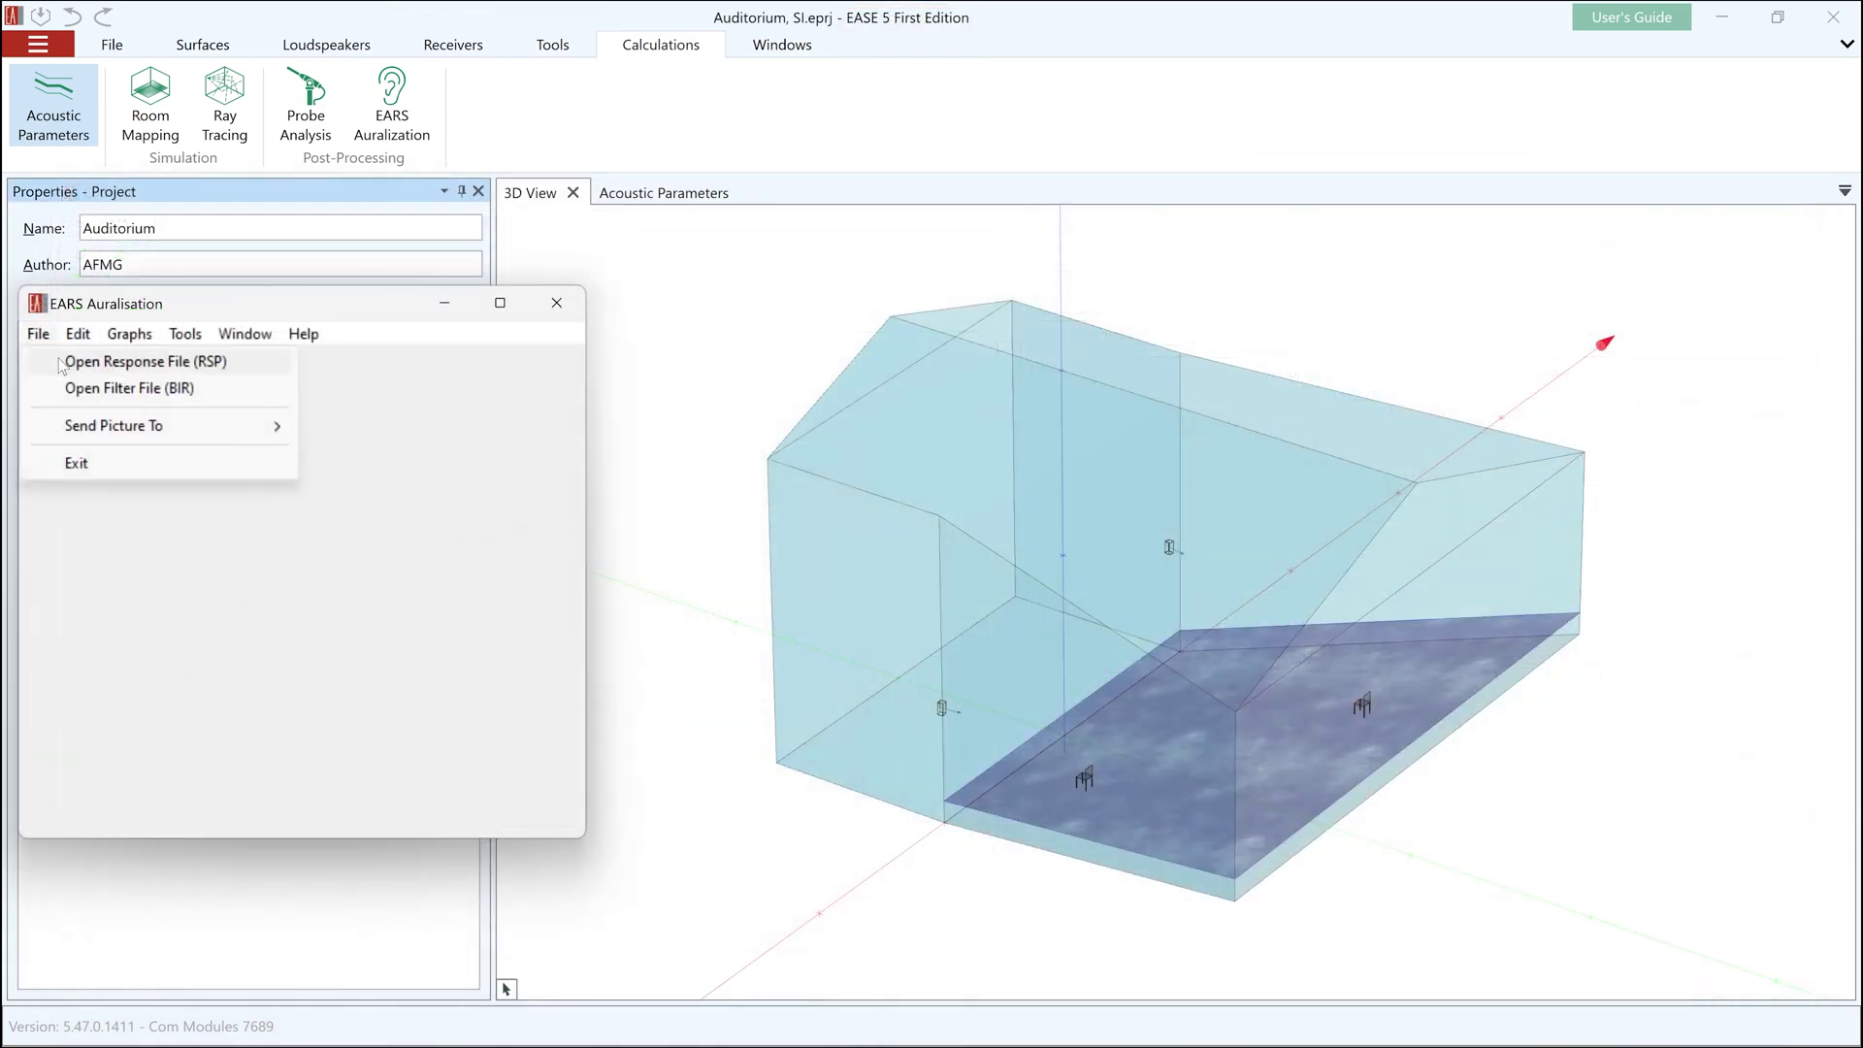
{"action": "left_click", "coordinate": [72, 390]}
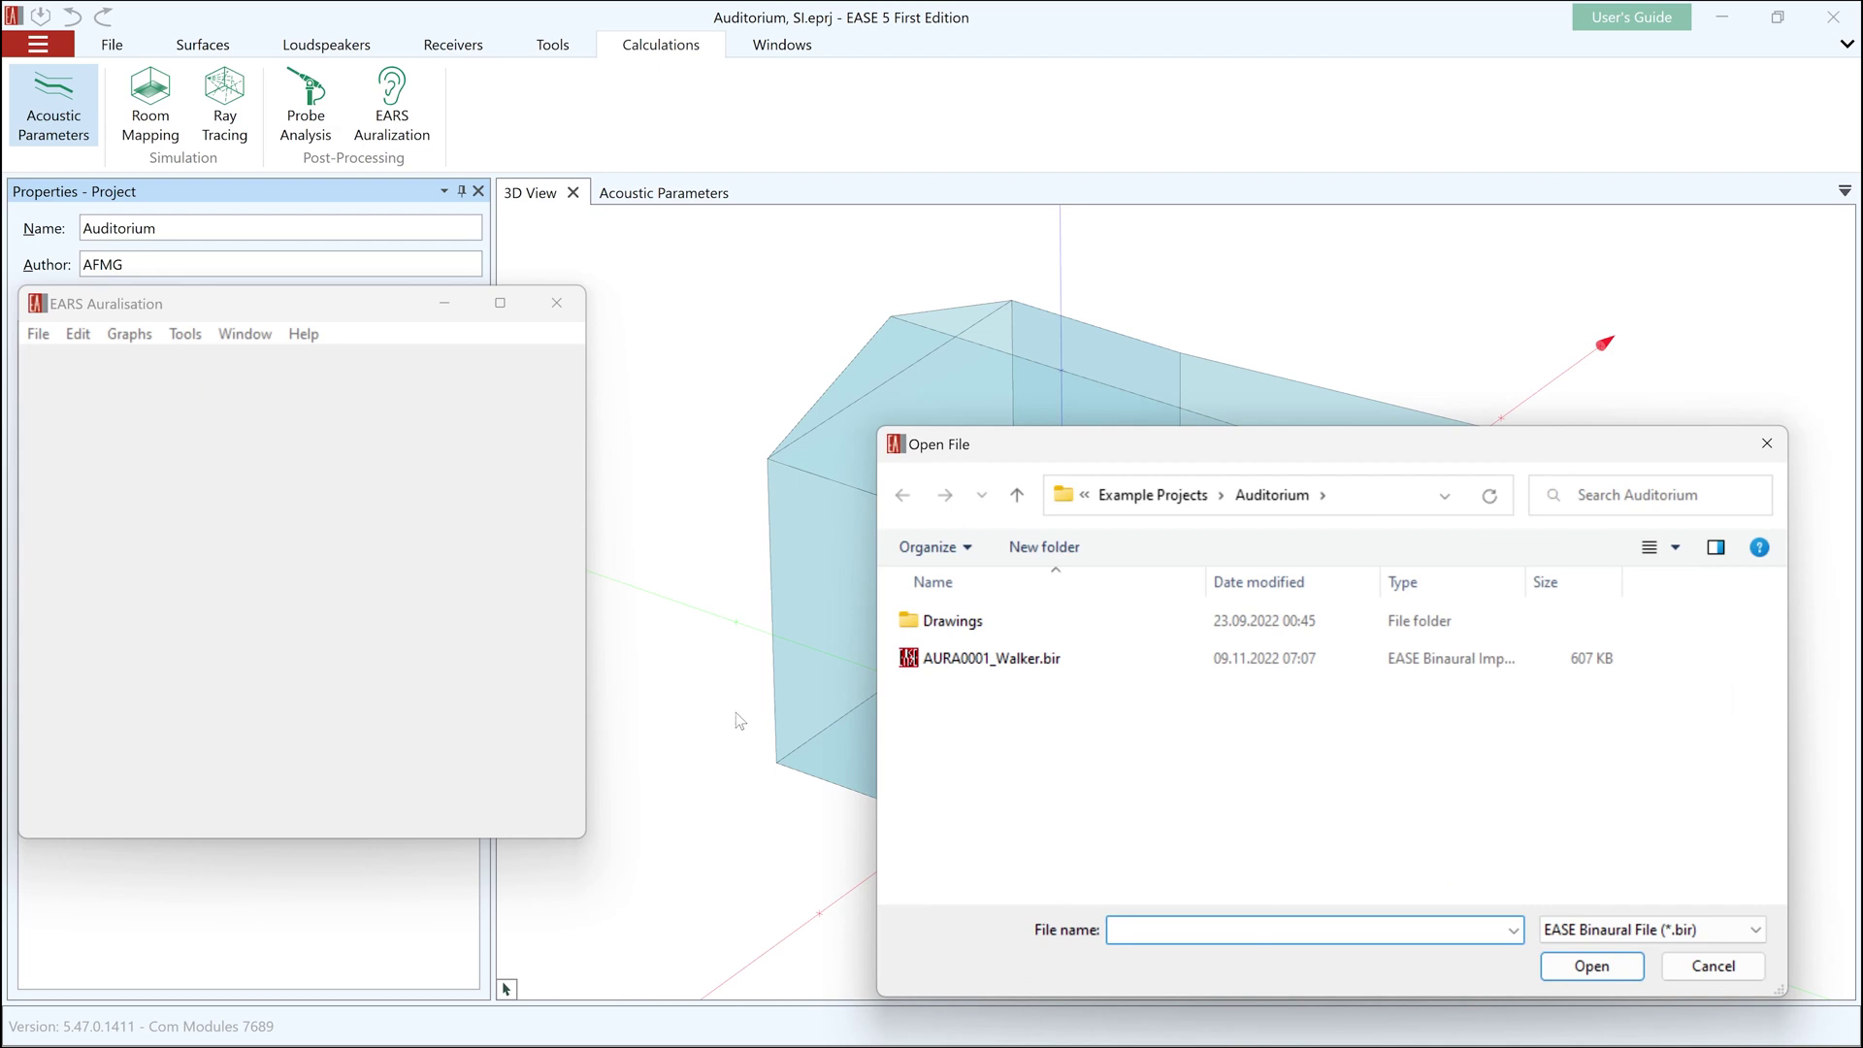
{"action": "left_click", "coordinate": [1056, 662]}
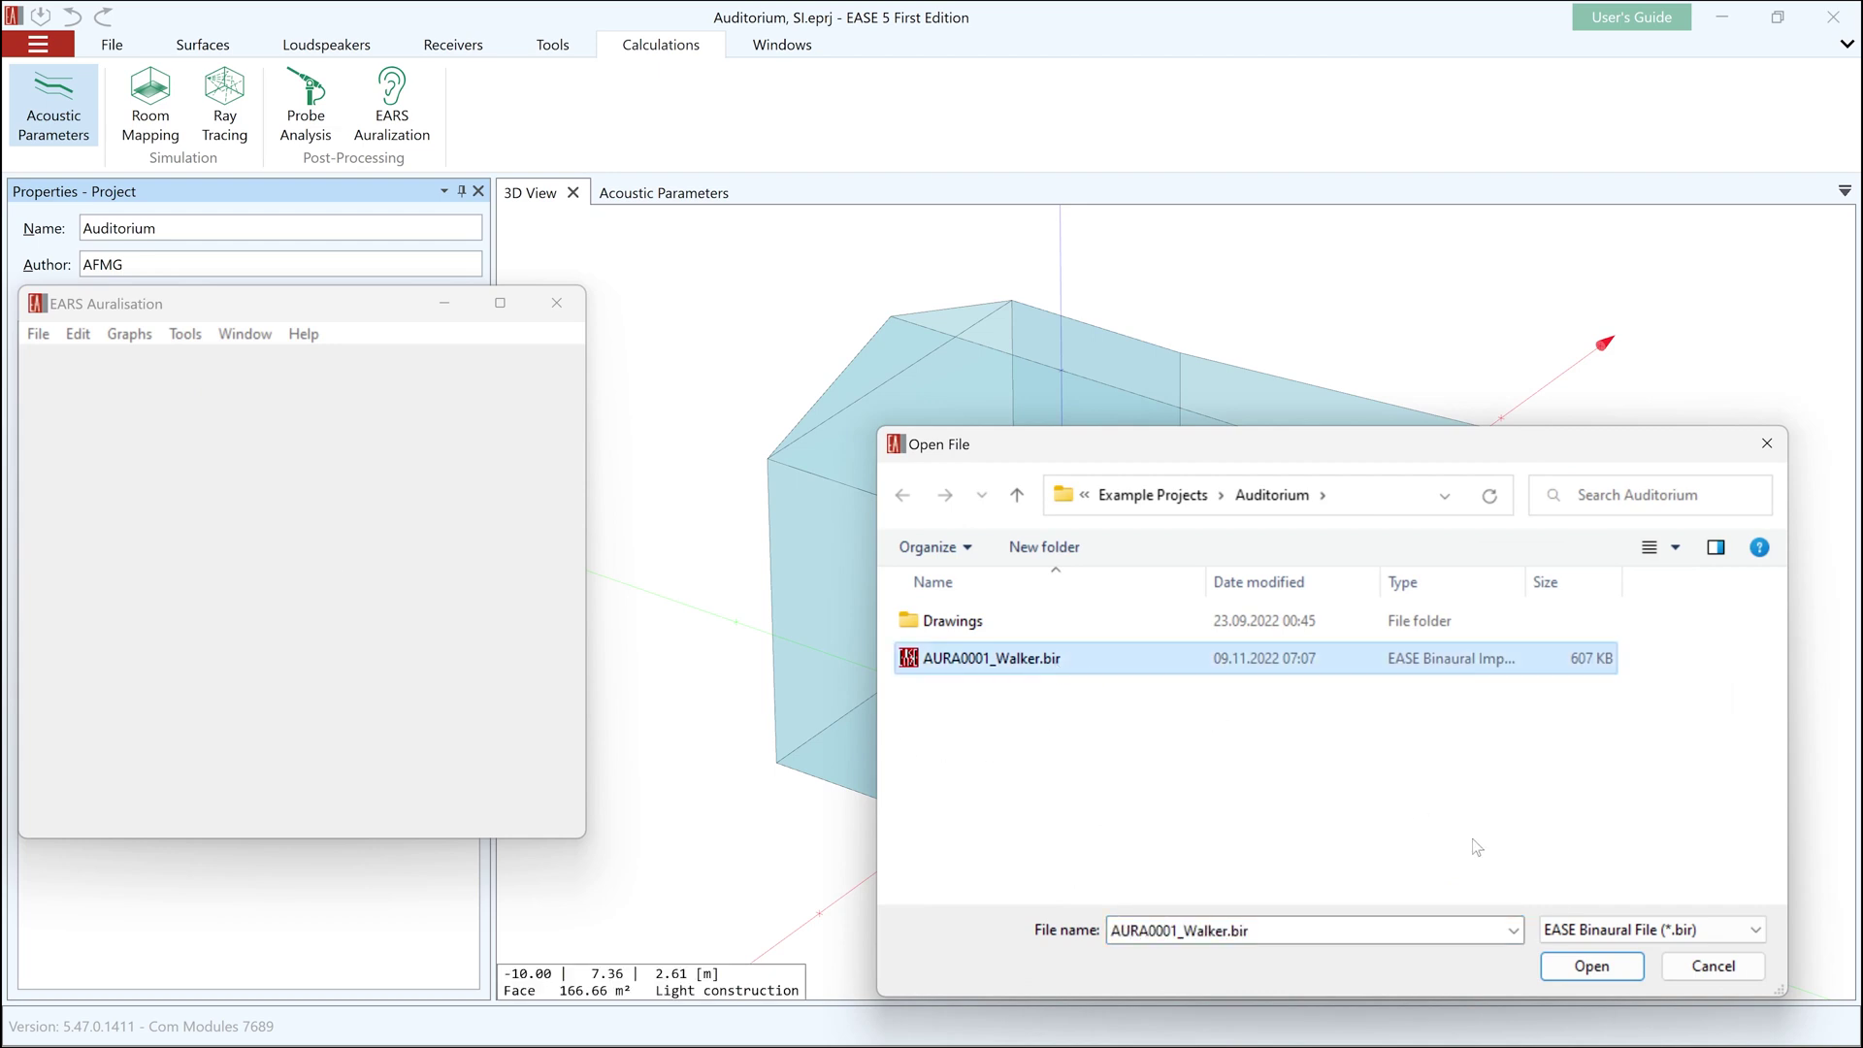
{"action": "left_click", "coordinate": [1590, 968]}
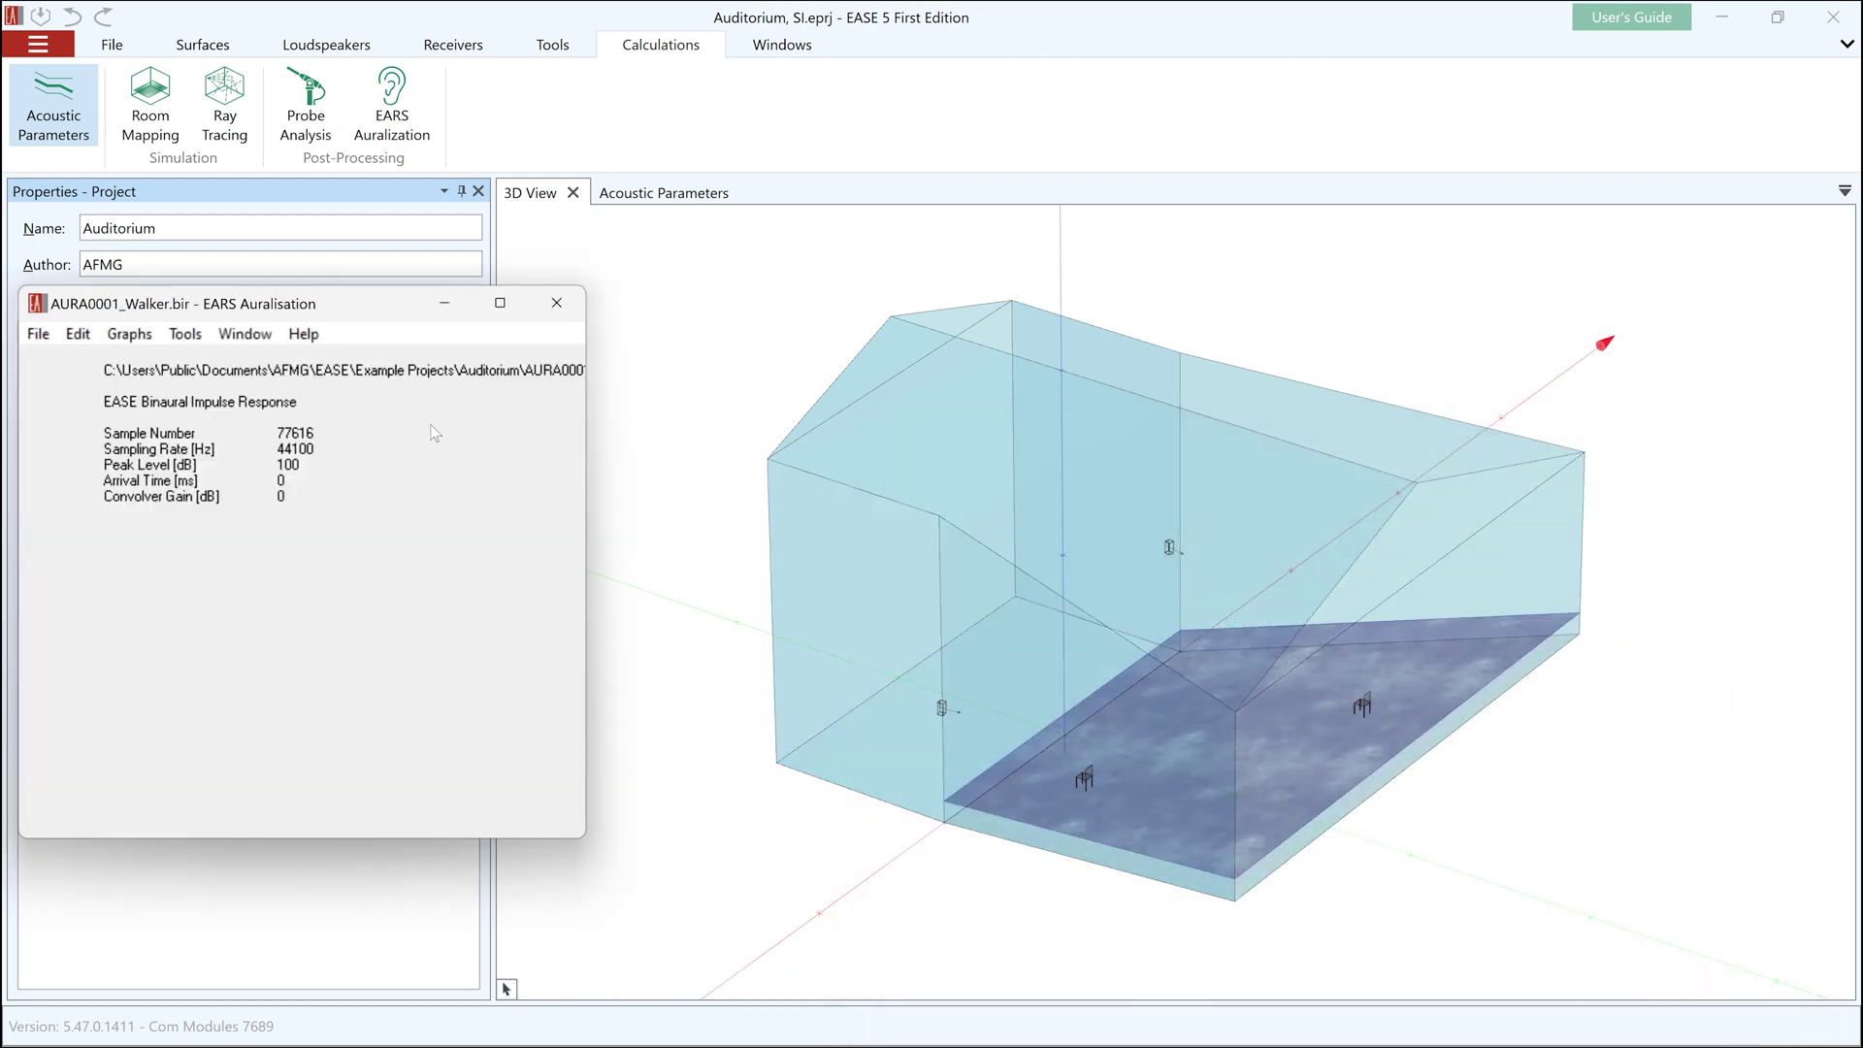
Start the EARS auralization convolver in its compact view
{"action": "left_click", "coordinate": [186, 334]}
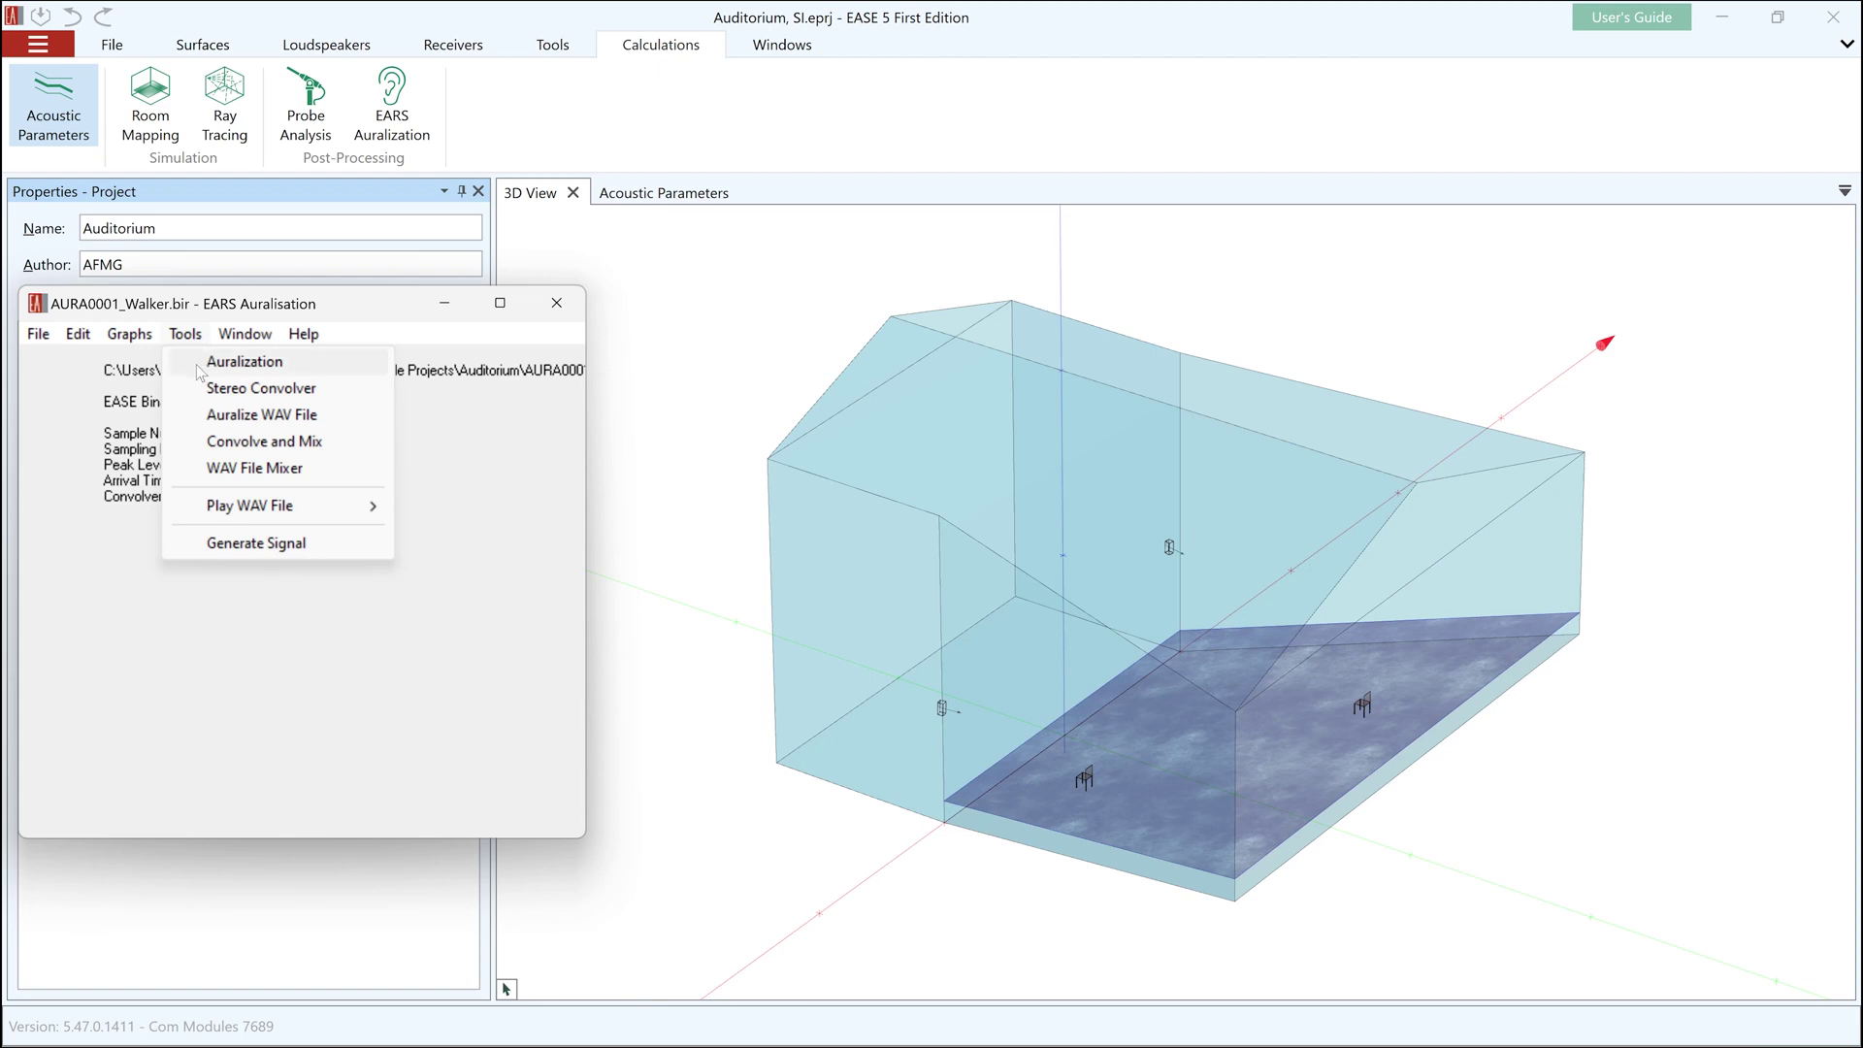
{"action": "left_click", "coordinate": [200, 363]}
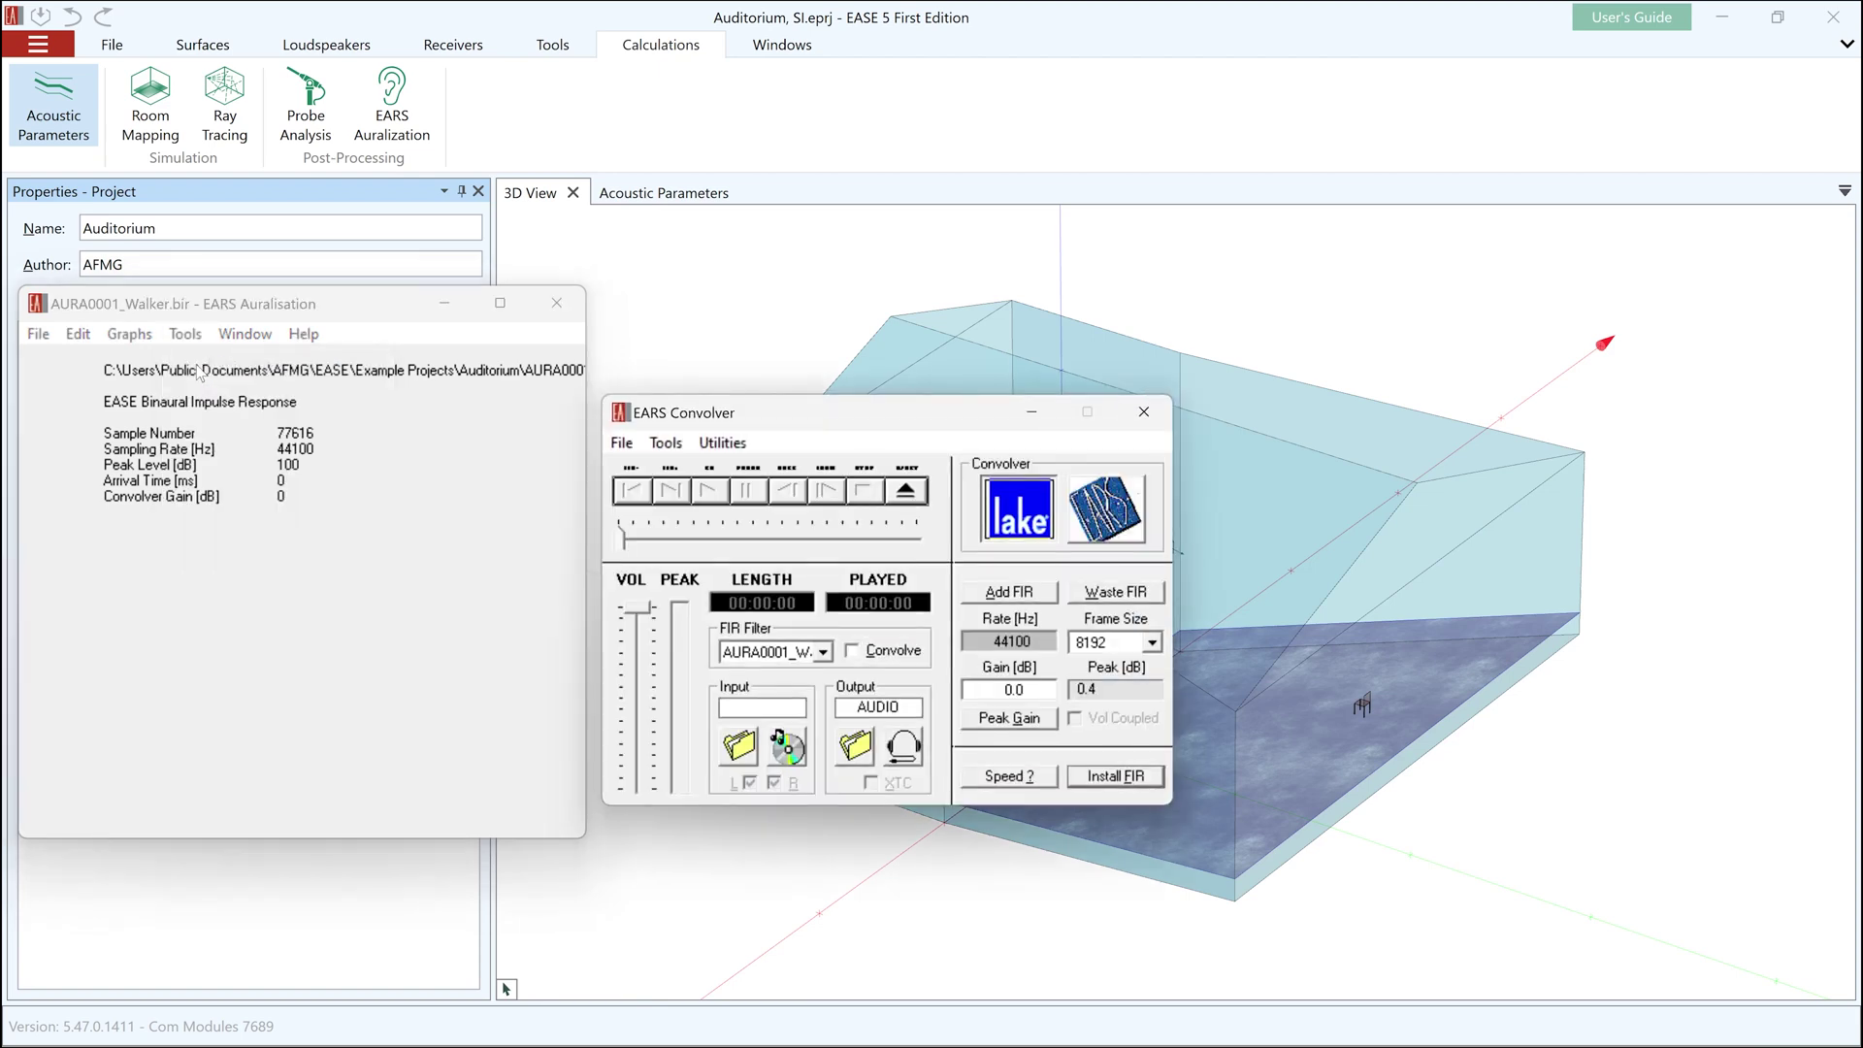
{"action": "left_click", "coordinate": [922, 502]}
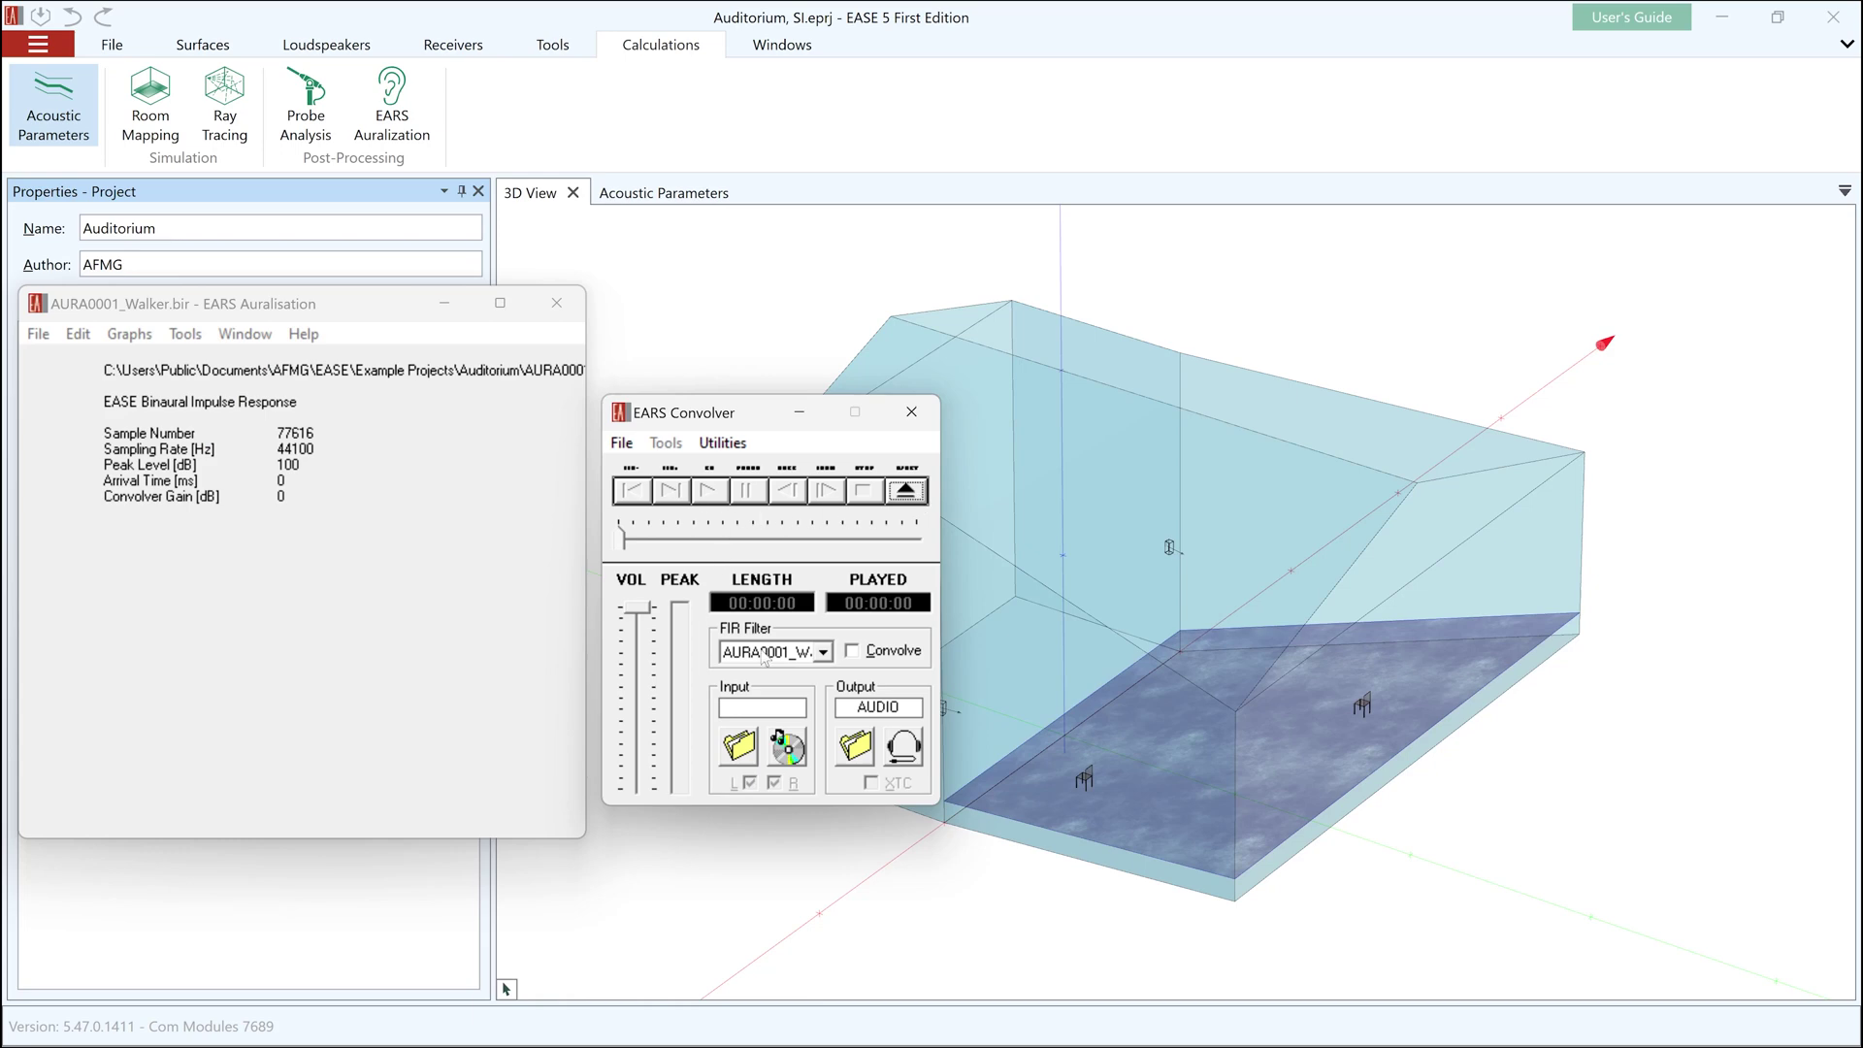
Load the dry voice WAV from the Dry Input Signal Files folder
{"action": "left_click", "coordinate": [740, 745]}
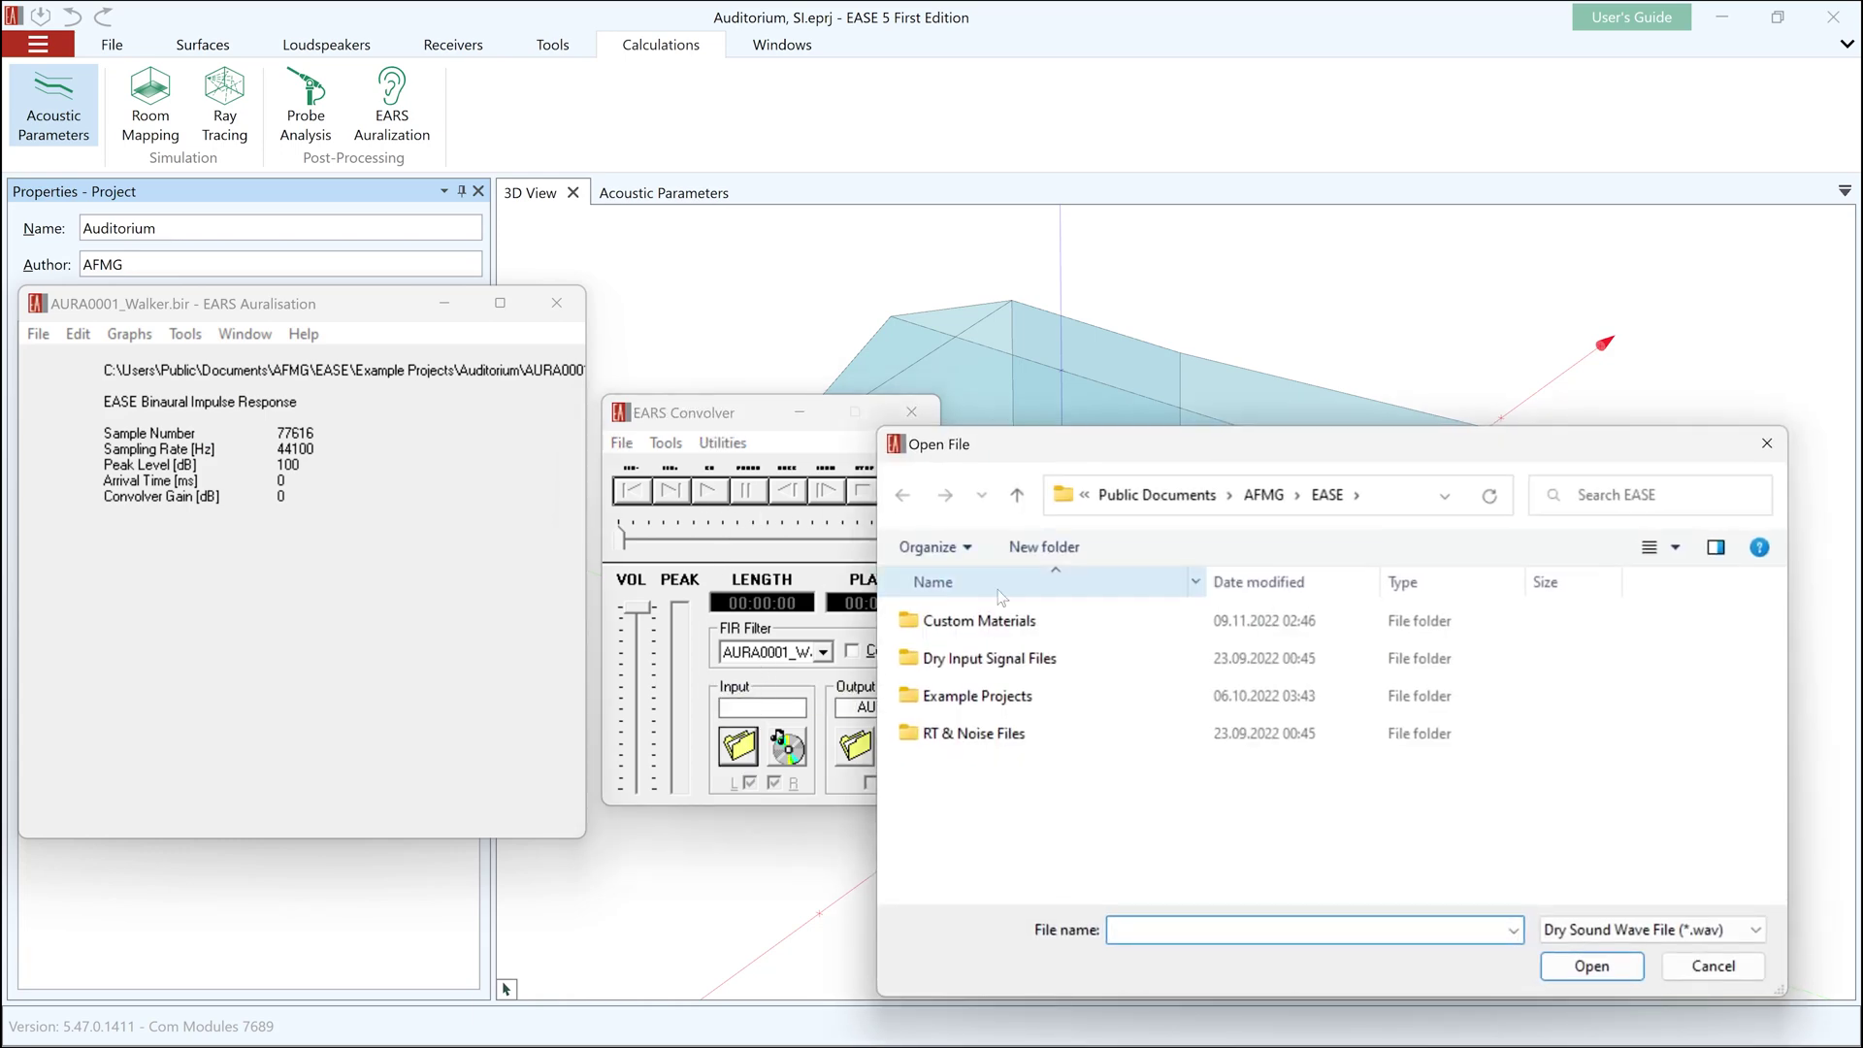
{"action": "double_click", "coordinate": [990, 658]}
{"action": "double_click", "coordinate": [1002, 629]}
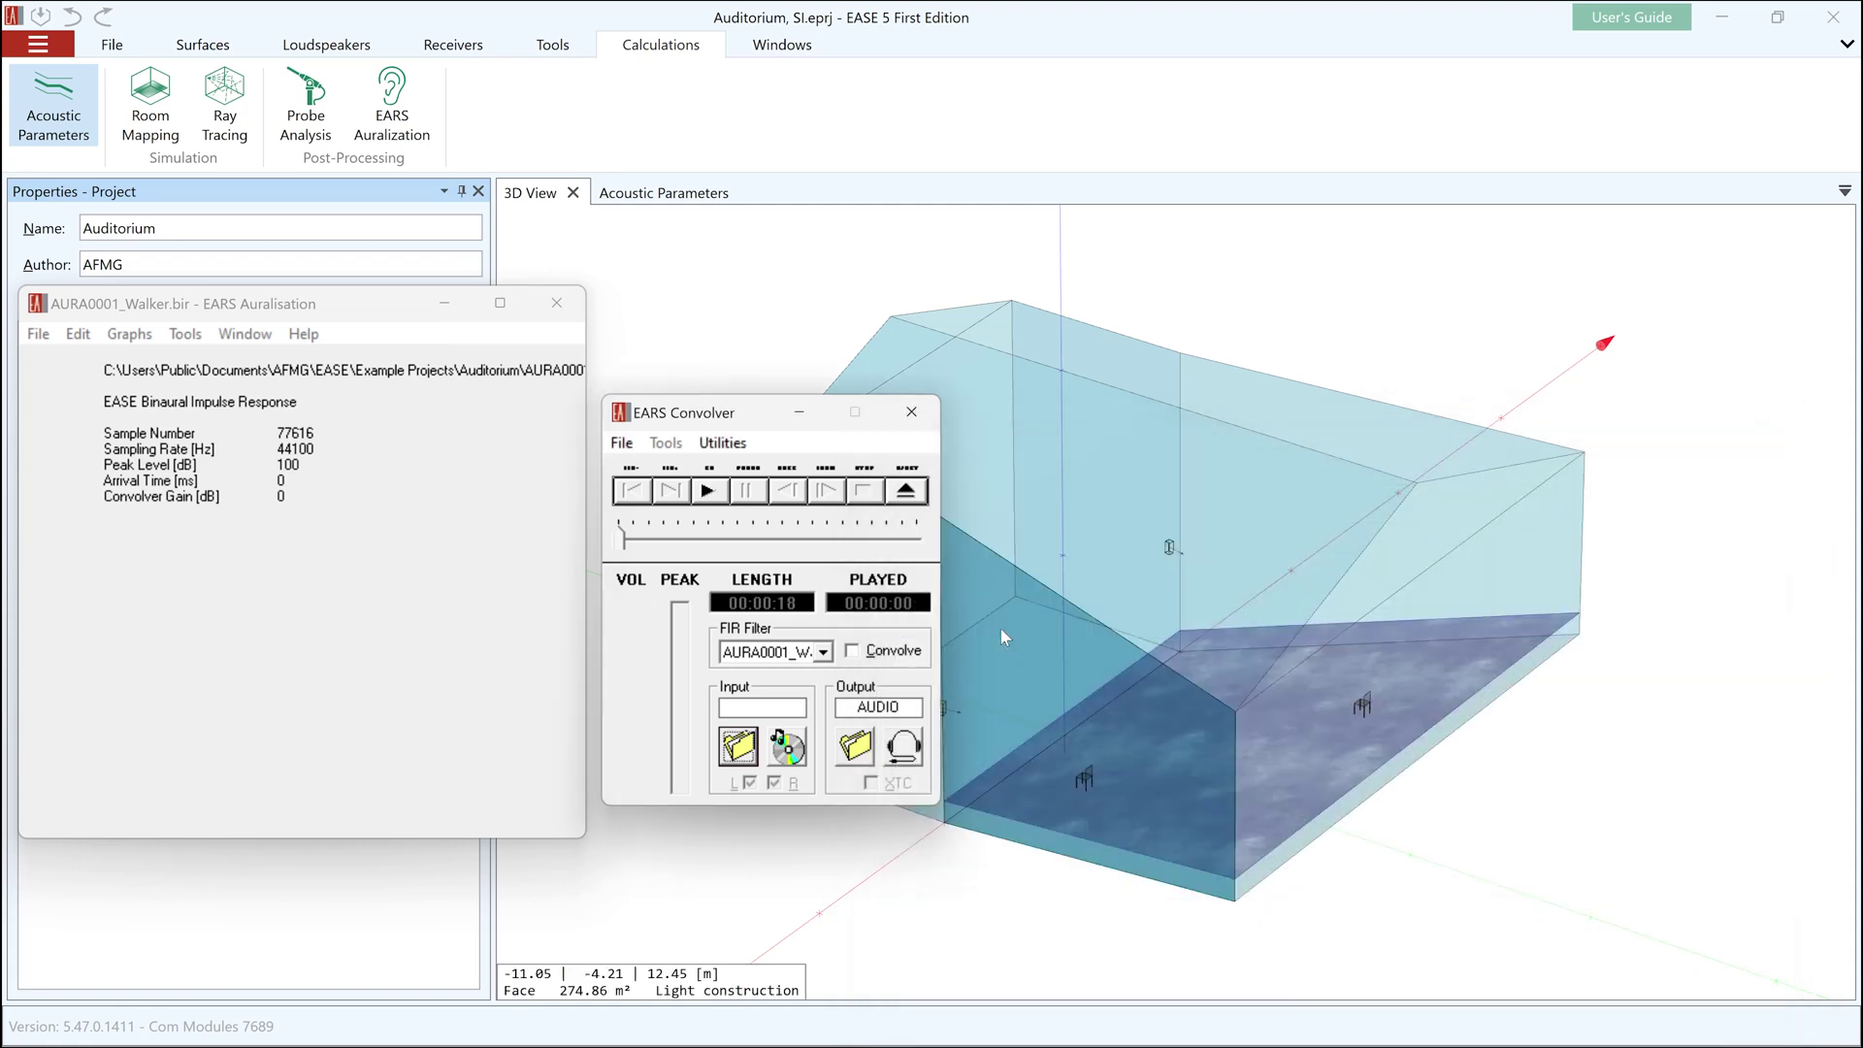
Play the dry voice, then its convolved version, and open the Auditorium's mapping types
{"action": "left_click", "coordinate": [711, 495]}
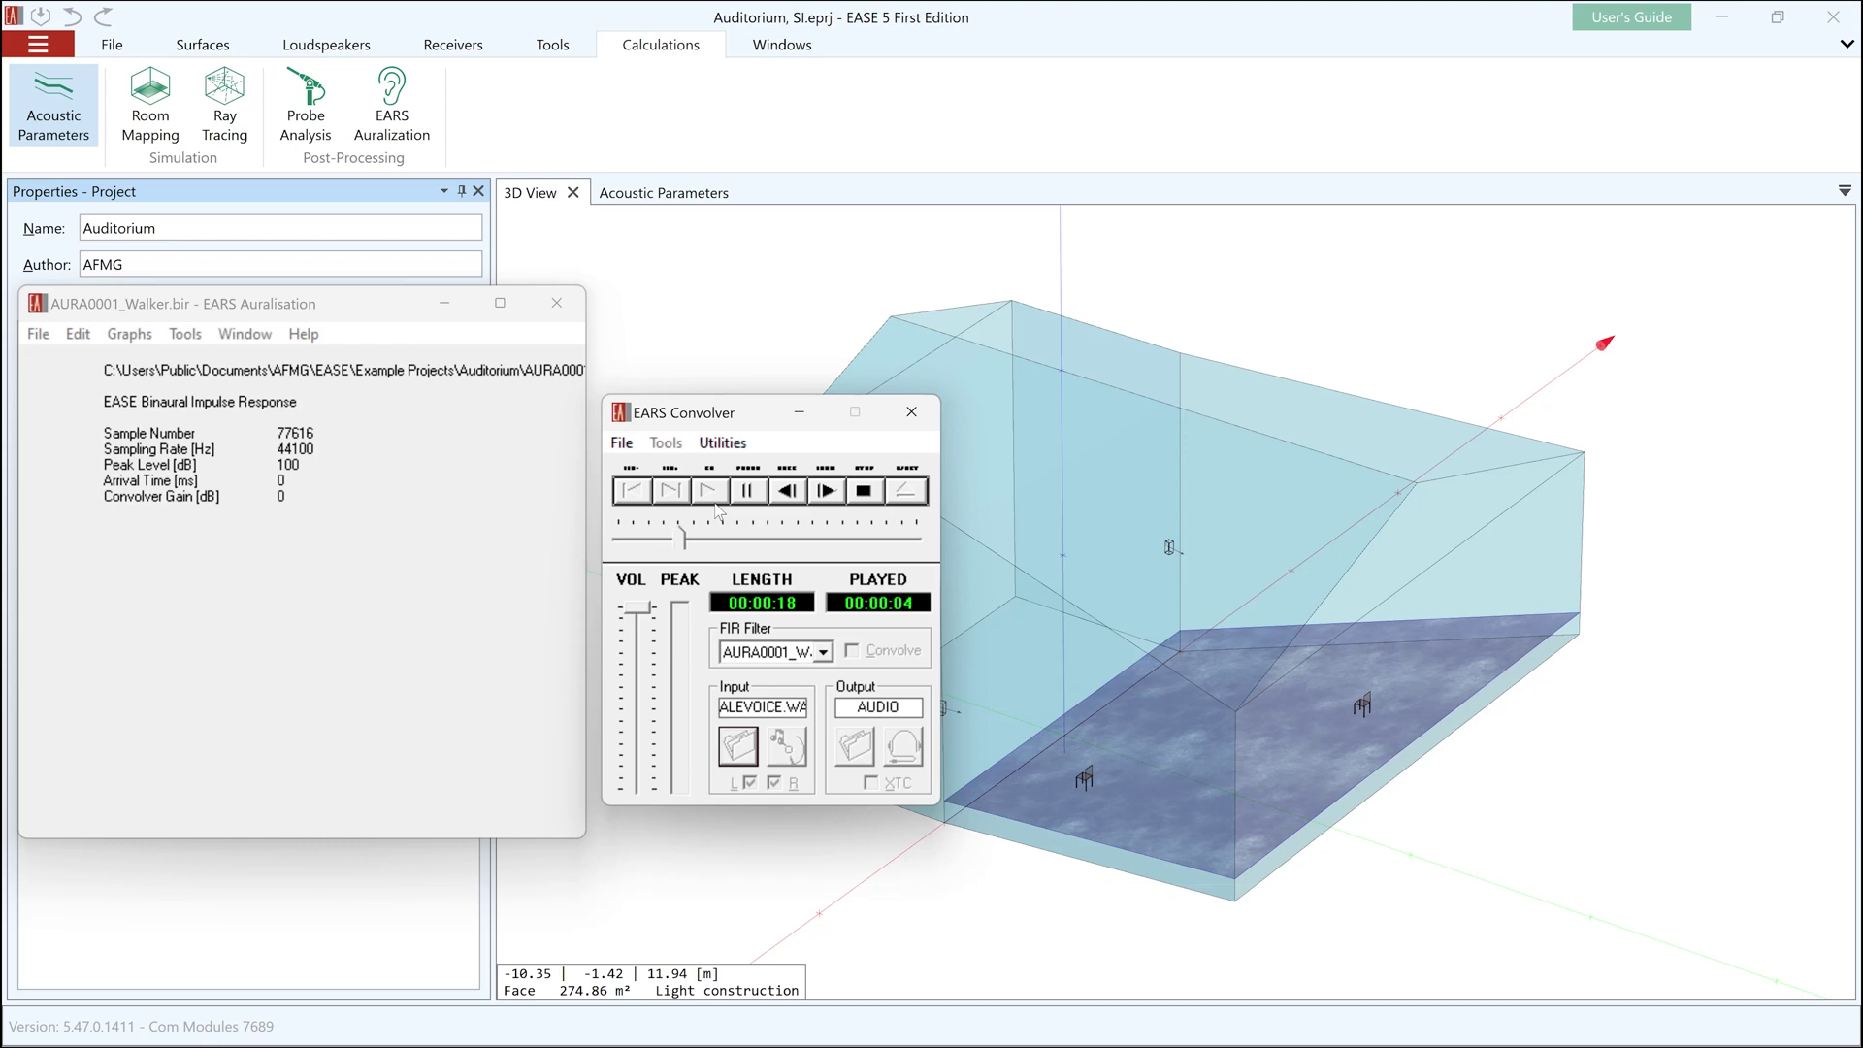
{"action": "left_click", "coordinate": [712, 492]}
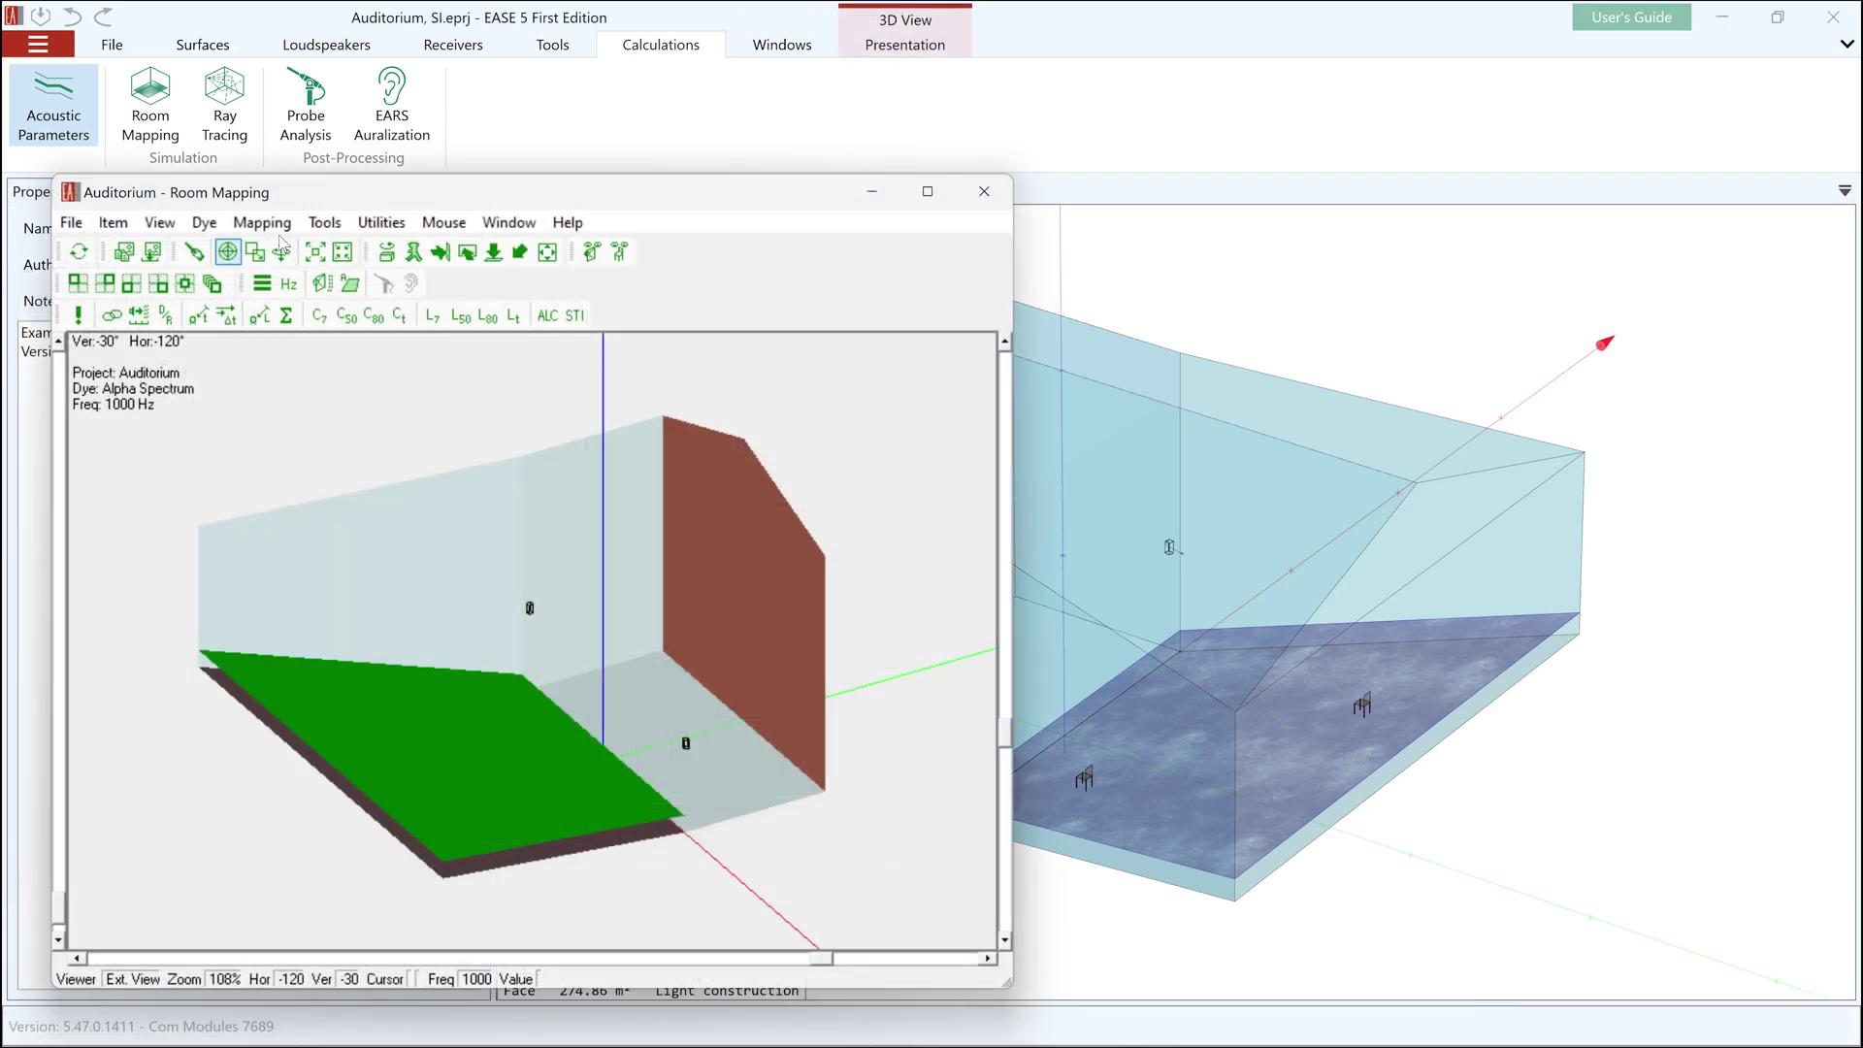
{"action": "left_click", "coordinate": [291, 227]}
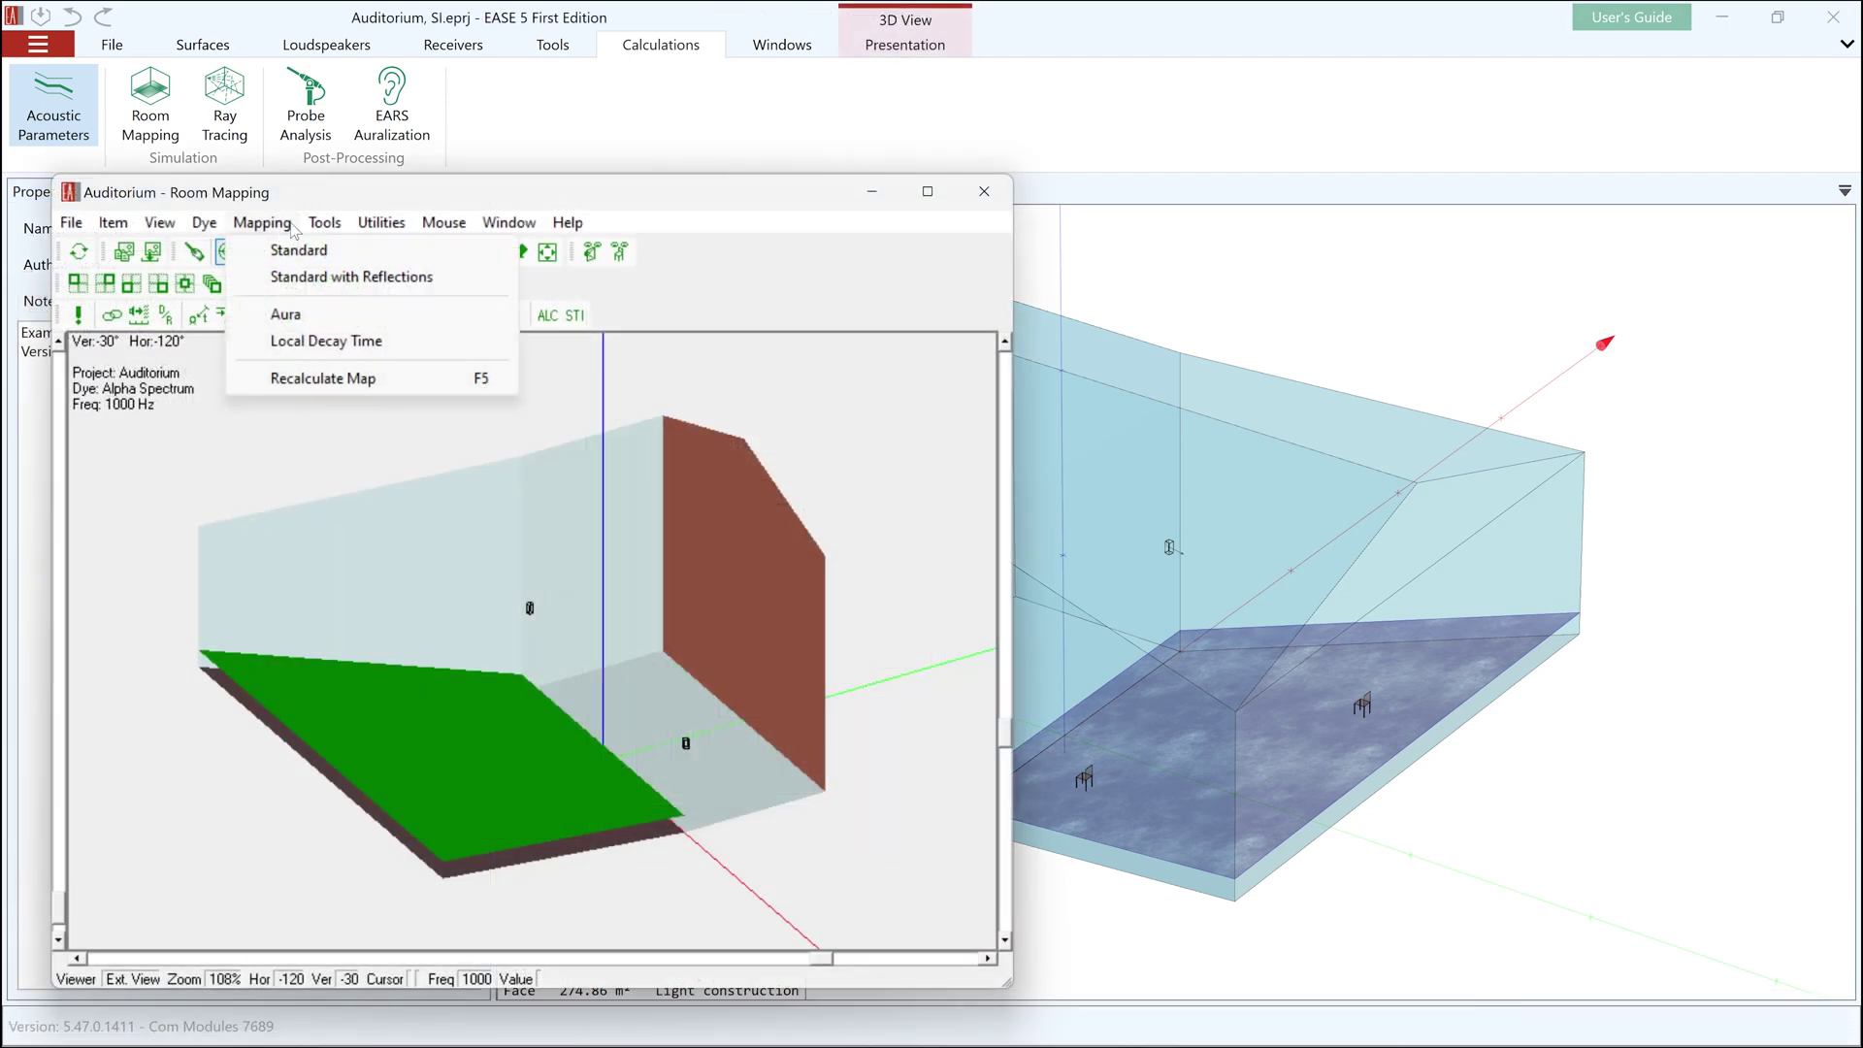